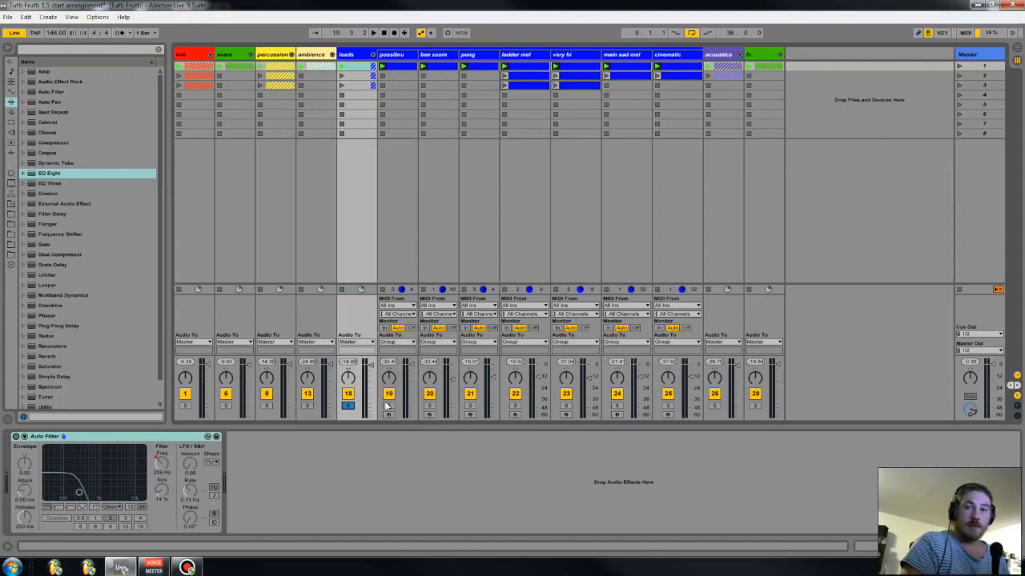
# - Display the devices of the possibru and bee zoom tracks, and open the bee zoom clip's D#1 notes
pyautogui.click(394, 56)
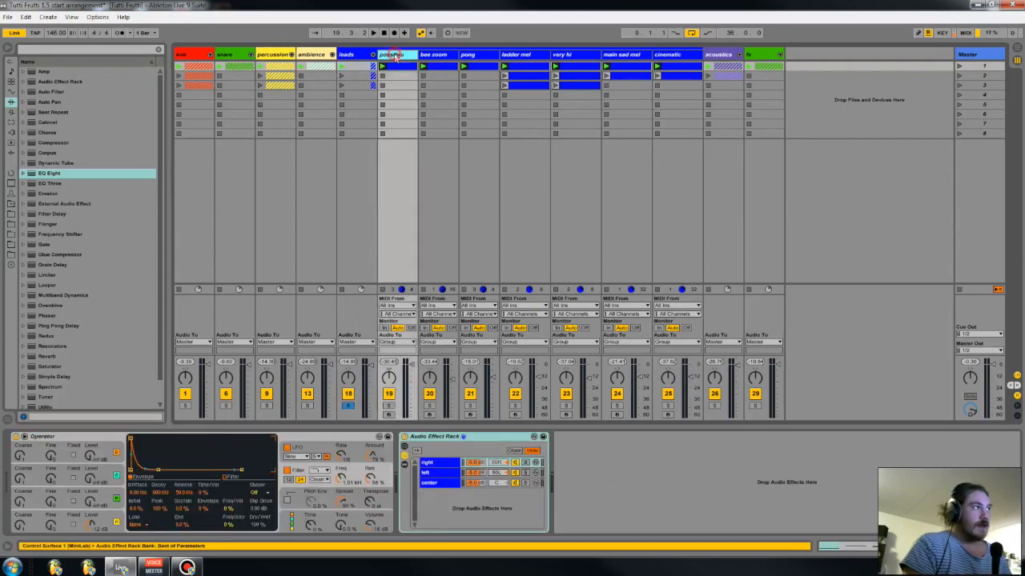
pyautogui.click(435, 56)
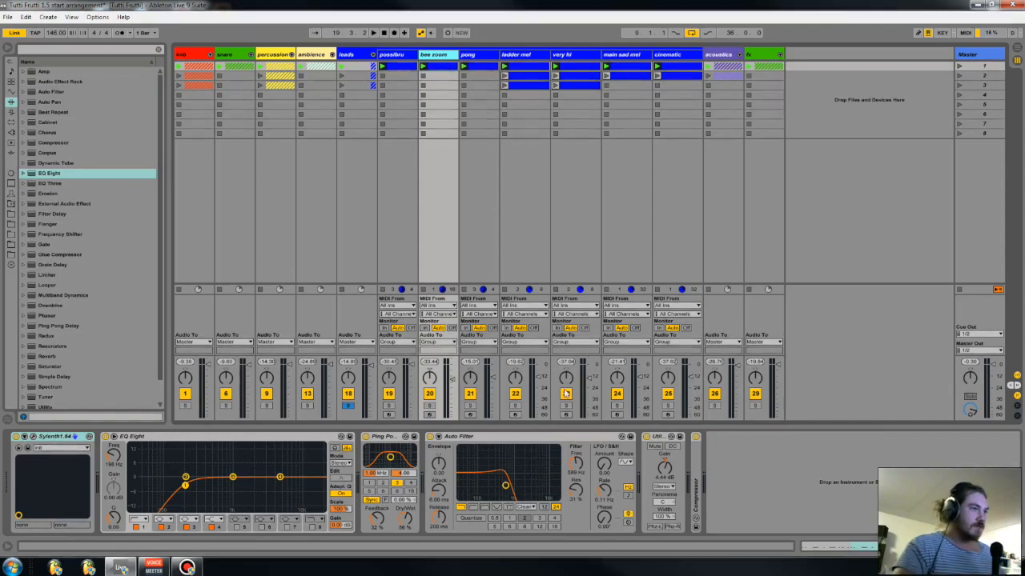
pyautogui.click(818, 546)
pyautogui.click(542, 435)
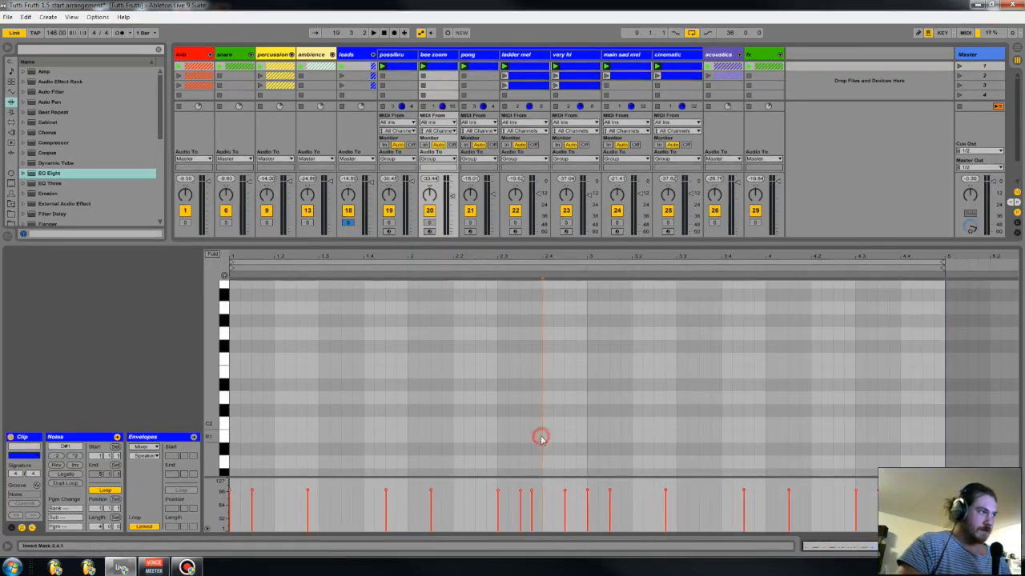
pyautogui.scroll(-5, 541, 434)
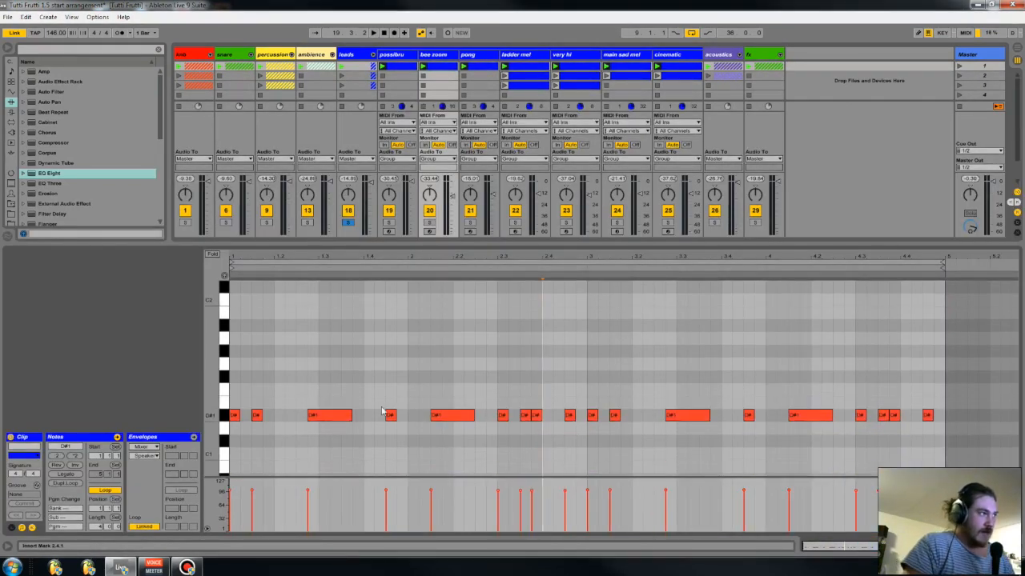
# - Open the possibru track's clip and bring its four melody notes around octave 4 into view
pyautogui.click(400, 54)
pyautogui.click(414, 360)
pyautogui.scroll(-5, 410, 364)
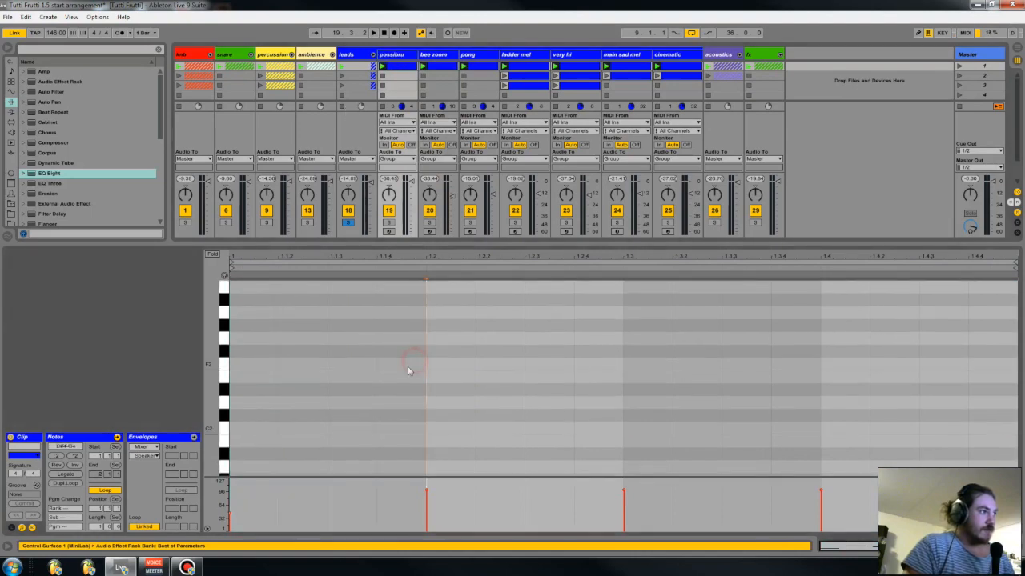
pyautogui.scroll(-3, 390, 367)
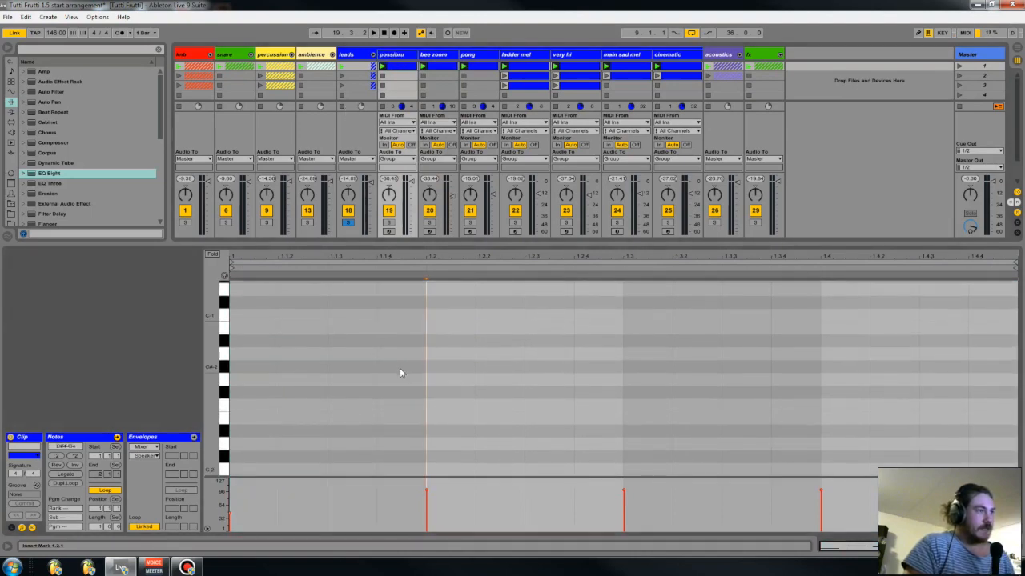
pyautogui.scroll(10, 616, 420)
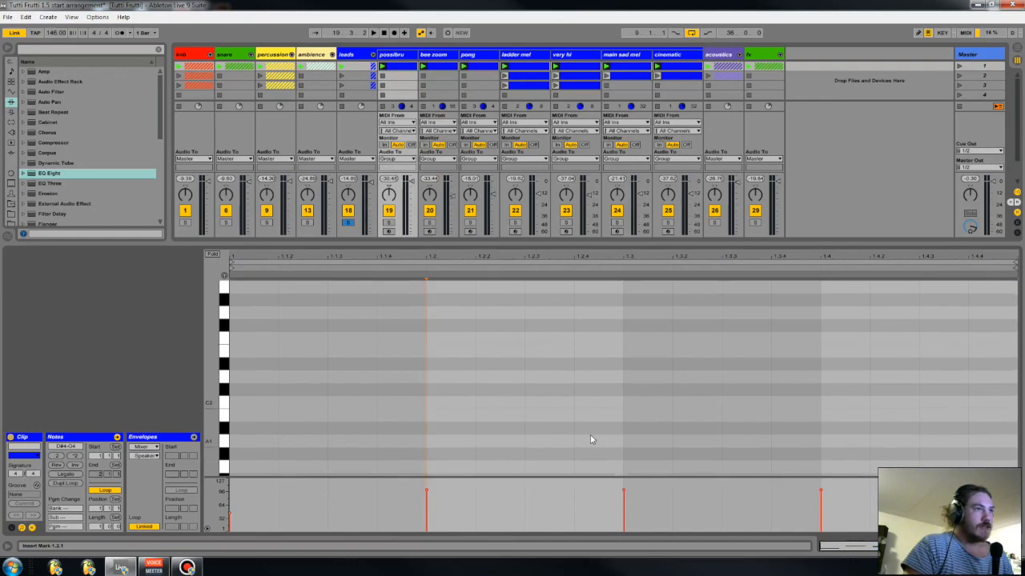
pyautogui.scroll(3, 585, 441)
pyautogui.scroll(-2, 584, 445)
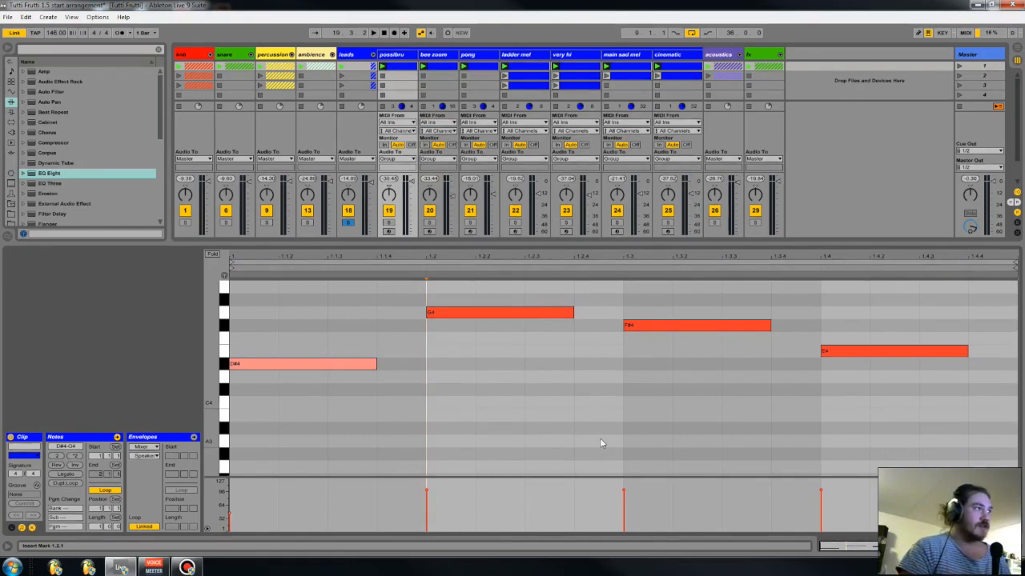
# - Highlight all four notes of the possibru clip, and finish with only the opening D#4 note selected
pyautogui.moveTo(972, 327)
pyautogui.mouseDown()
pyautogui.moveTo(553, 354)
pyautogui.moveTo(309, 423)
pyautogui.mouseUp()
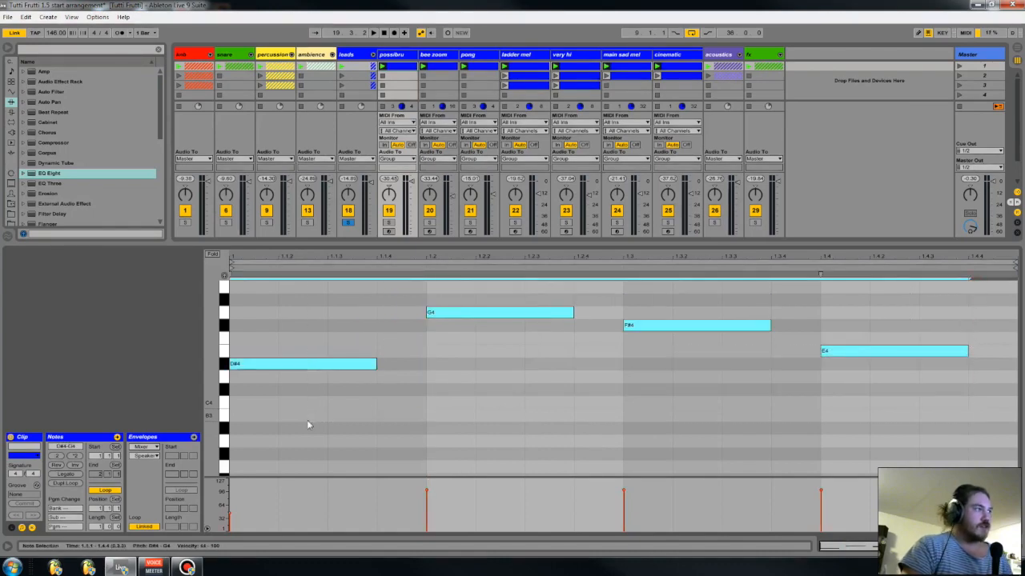
pyautogui.click(293, 419)
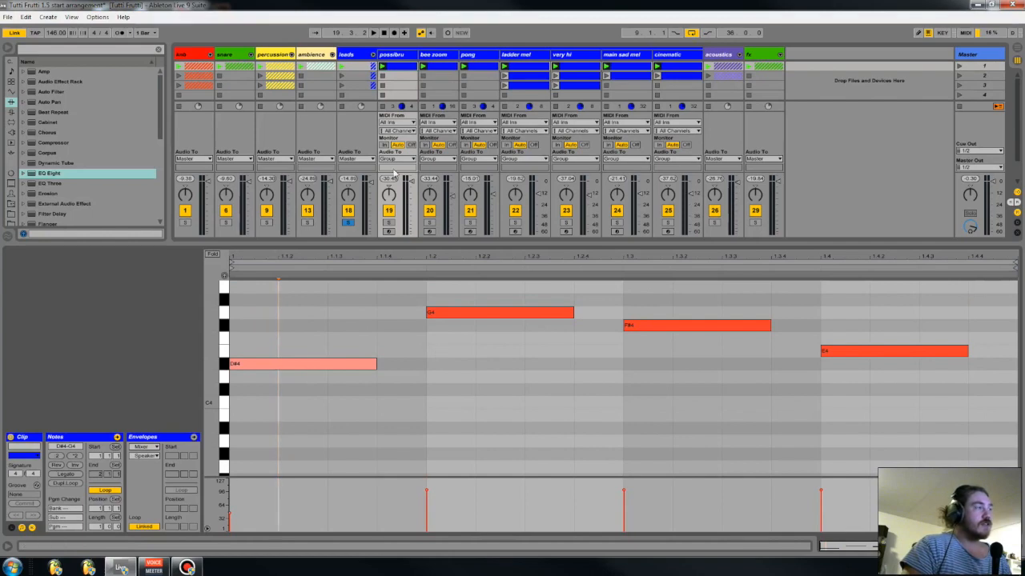
pyautogui.click(354, 366)
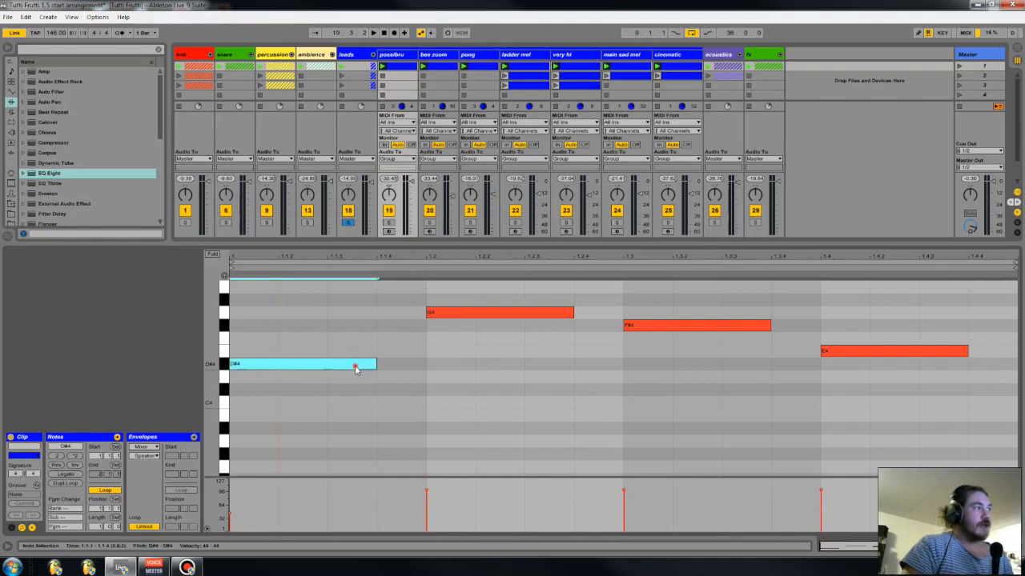
pyautogui.moveTo(487, 373); pyautogui.dragTo(818, 397)
pyautogui.click(864, 381)
pyautogui.moveTo(870, 373); pyautogui.dragTo(913, 392)
pyautogui.click(433, 379)
pyautogui.click(803, 387)
pyautogui.click(357, 364)
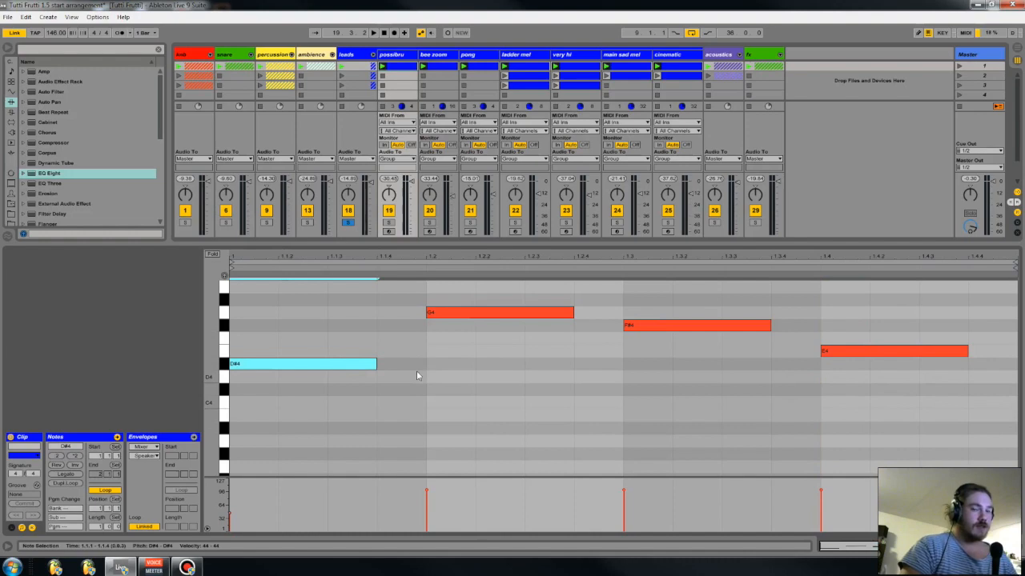
# - Try shortening the opening D#4 note to end at 1.1.2, and undo the change
pyautogui.scroll(2, 323, 360)
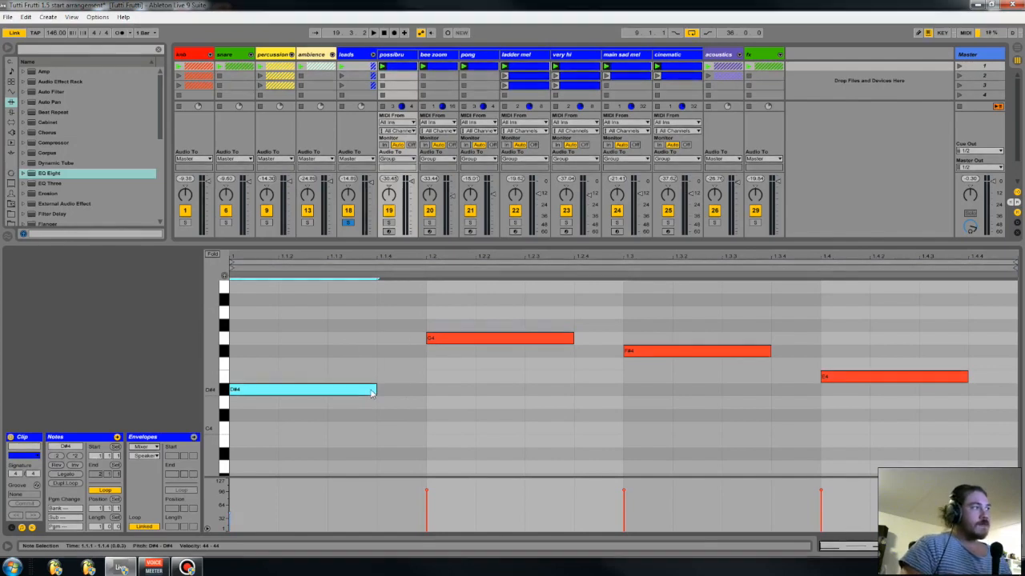
pyautogui.moveTo(377, 390); pyautogui.dragTo(277, 390)
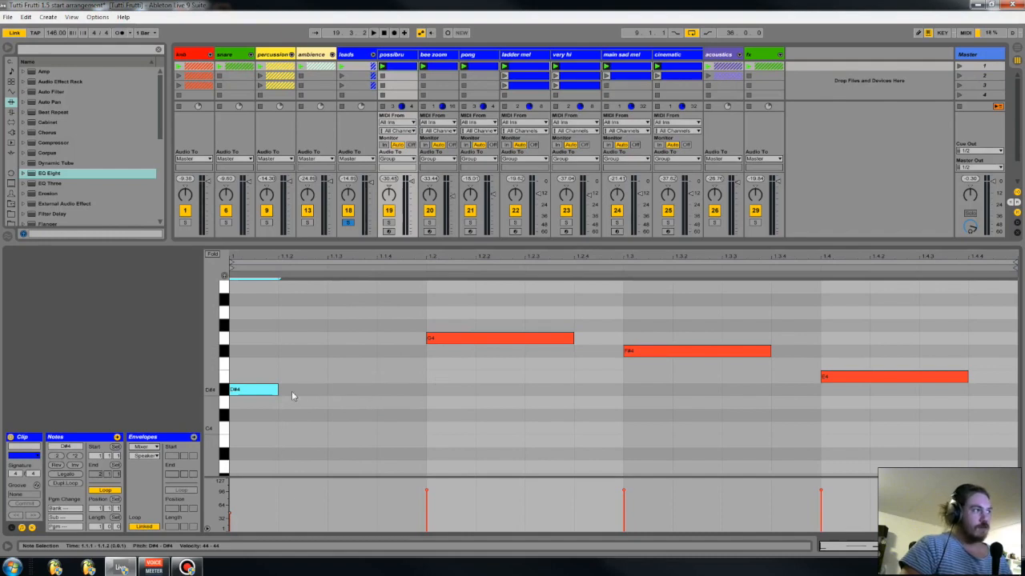
pyautogui.hotkey('ctrl', 'z')
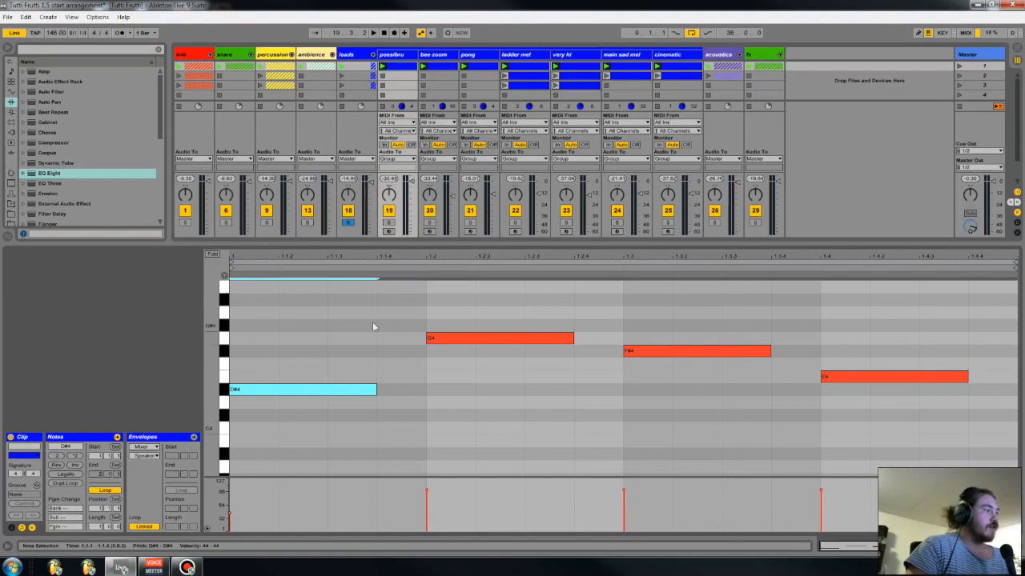
# - Show a wider pitch range in the possibru clip and select every D#4 note
pyautogui.scroll(-2, 211, 370)
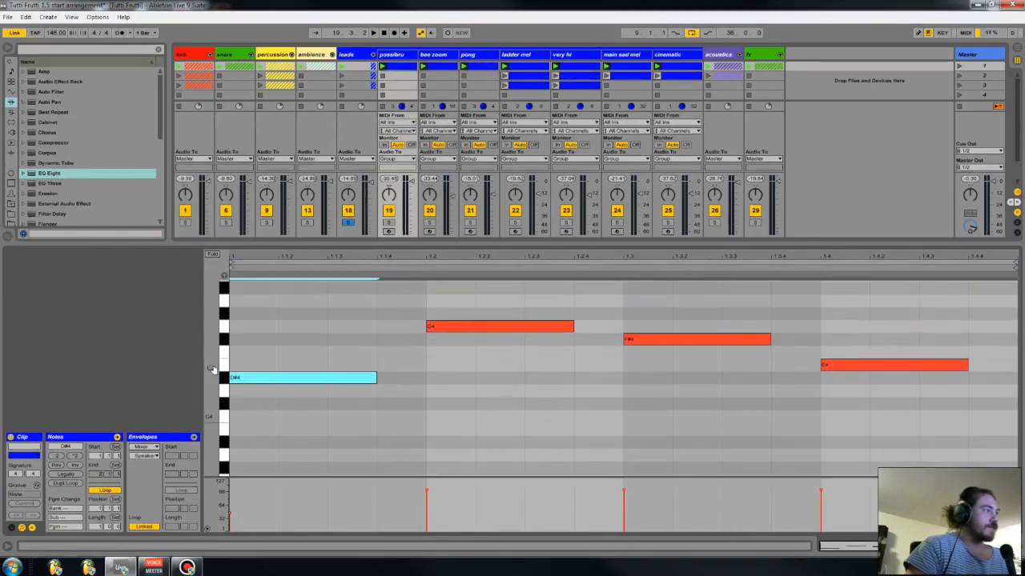
pyautogui.moveTo(213, 370)
pyautogui.mouseDown()
pyautogui.moveTo(178, 370)
pyautogui.moveTo(197, 370)
pyautogui.mouseUp()
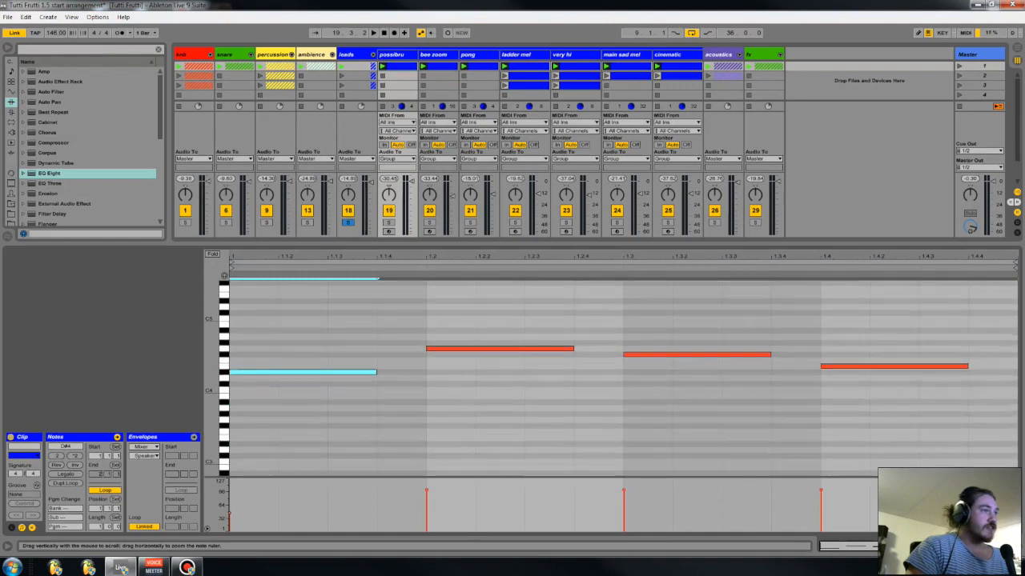
pyautogui.click(361, 325)
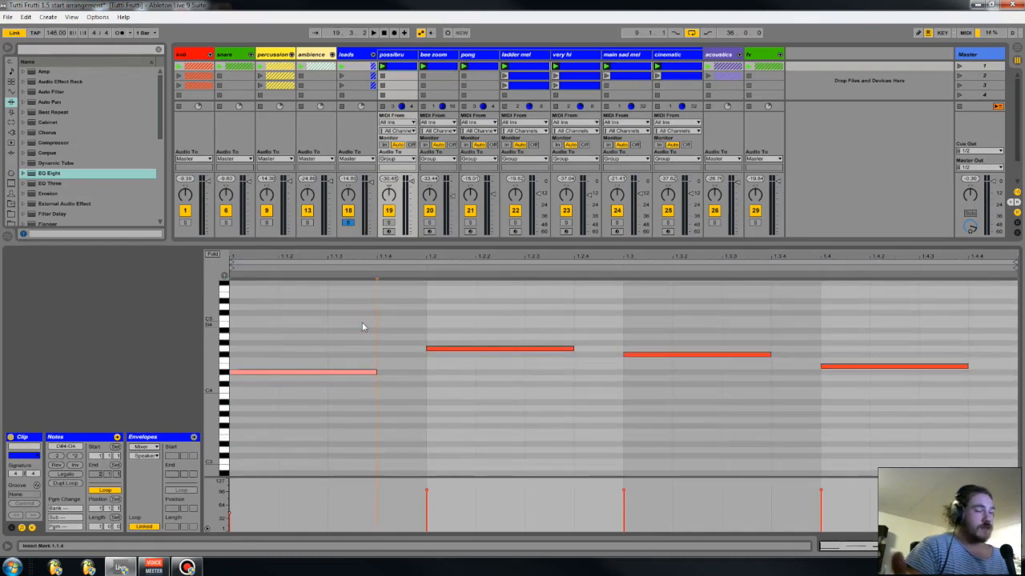
pyautogui.click(225, 374)
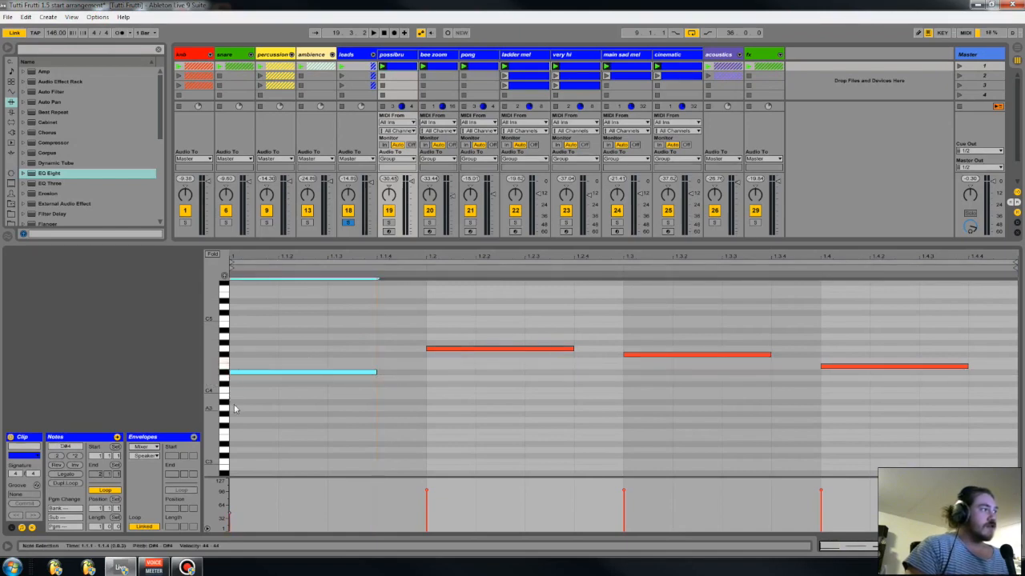
# - Switch to the desktop, view the piano_keys (2) image from the Cheat sheets folder, and close it
pyautogui.hotkey('alt', 'Tab')
pyautogui.hotkey('alt', 'Tab')
pyautogui.hotkey('alt', 'Tab')
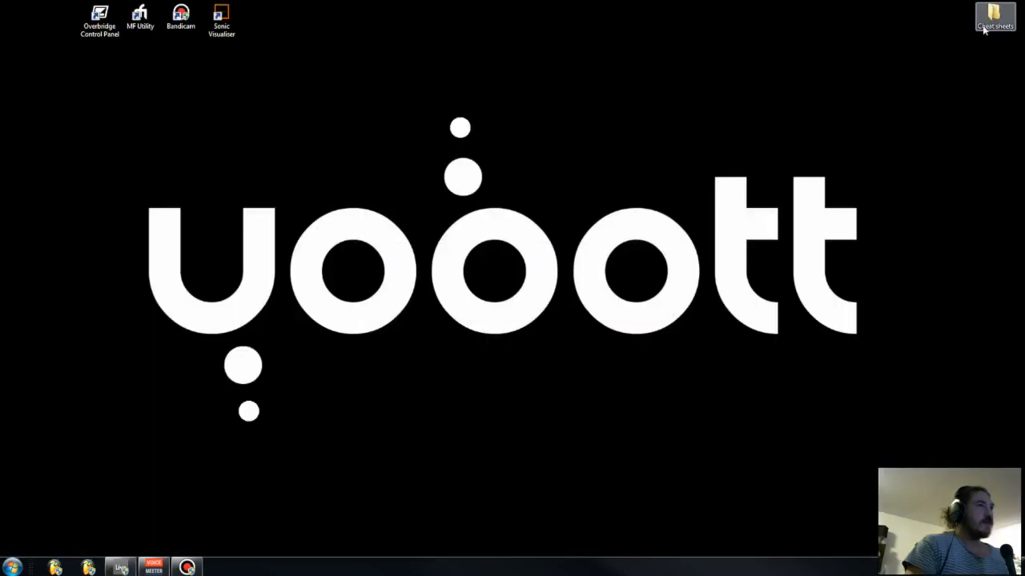
pyautogui.doubleClick(982, 21)
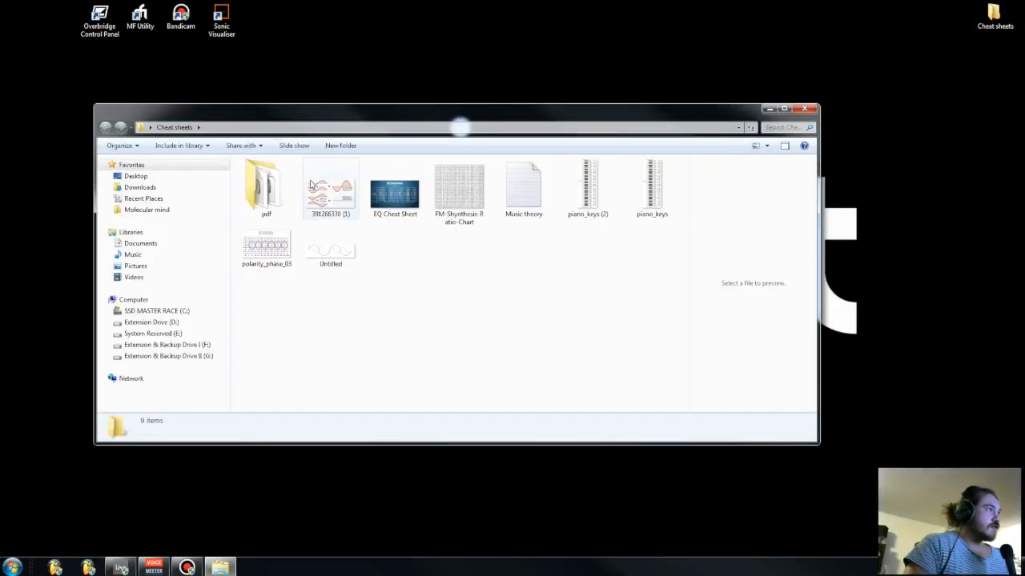
pyautogui.click(583, 200)
pyautogui.doubleClick(584, 200)
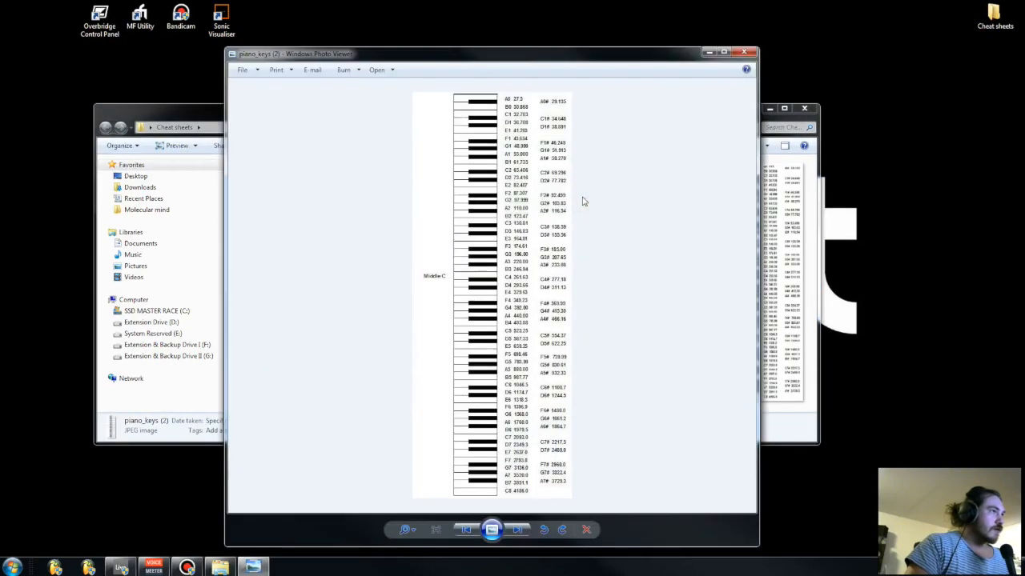
pyautogui.click(744, 49)
# - Preview the Music theory text file, close the Cheat sheets folder and return to Ableton Live
pyautogui.click(527, 192)
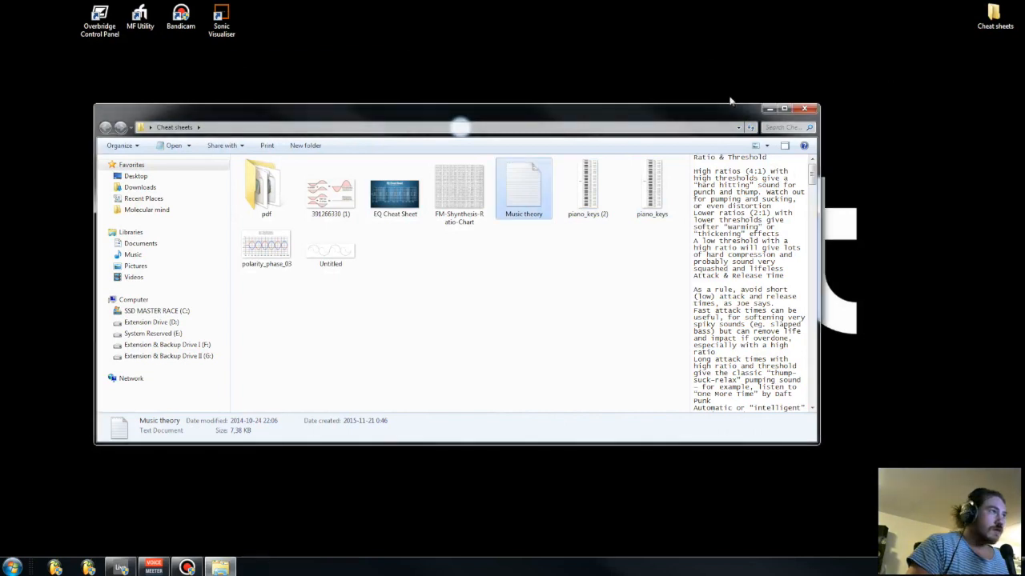
pyautogui.click(423, 286)
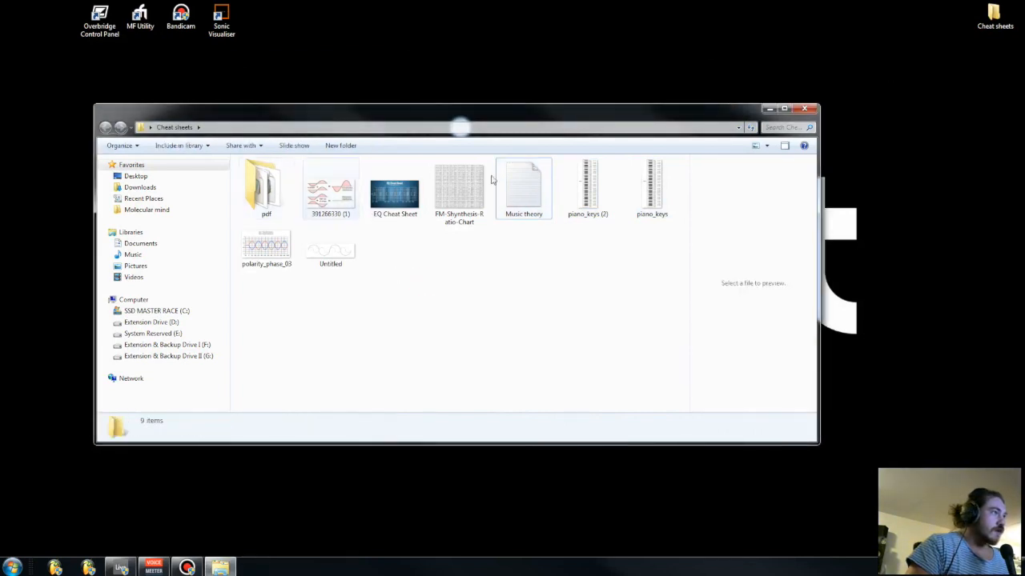
pyautogui.click(807, 109)
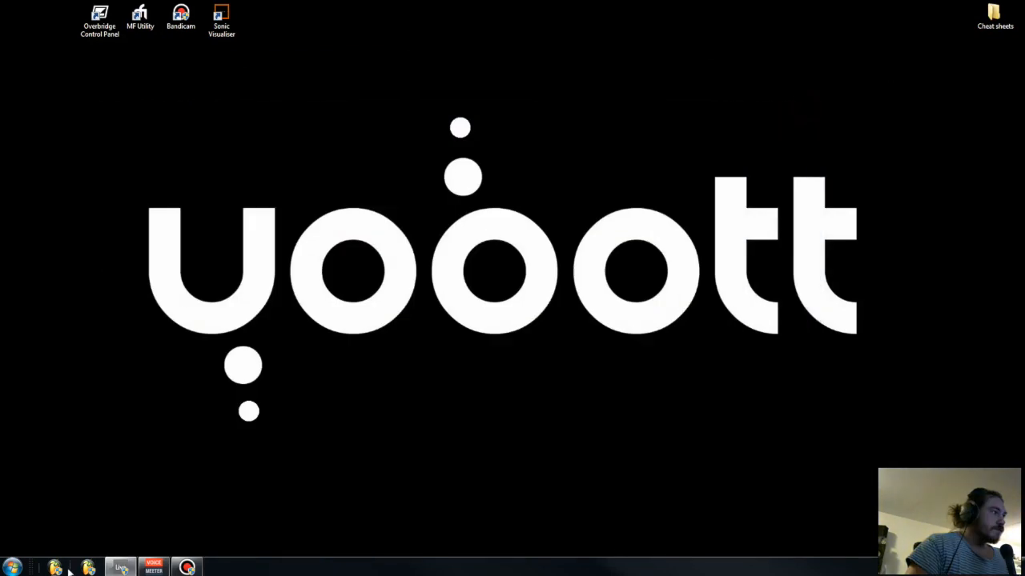
pyautogui.click(121, 568)
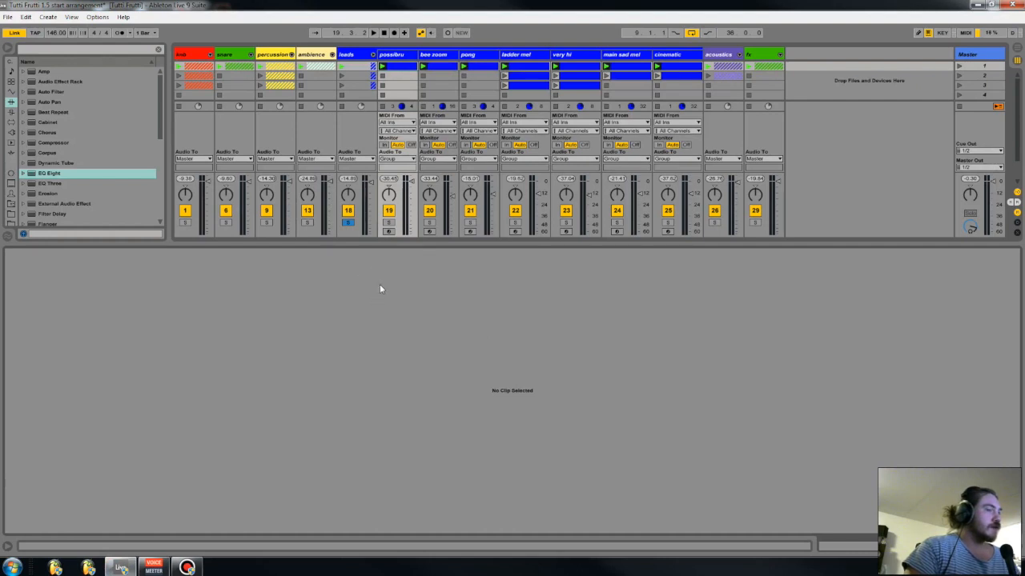
# - Look at the leads group's devices and the ambience group's tracks, and return to the possibru track's device chain
pyautogui.click(358, 66)
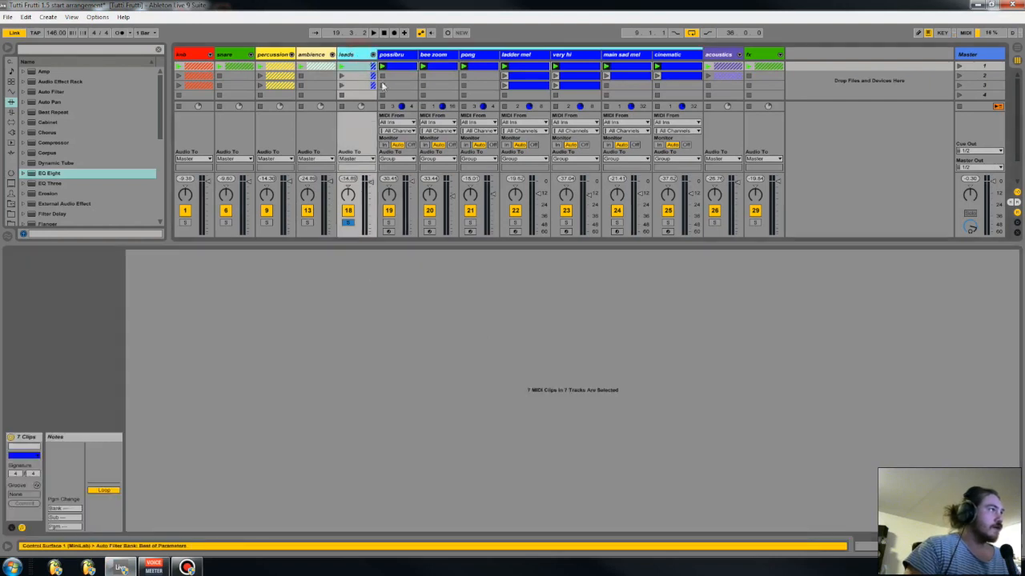
pyautogui.click(929, 546)
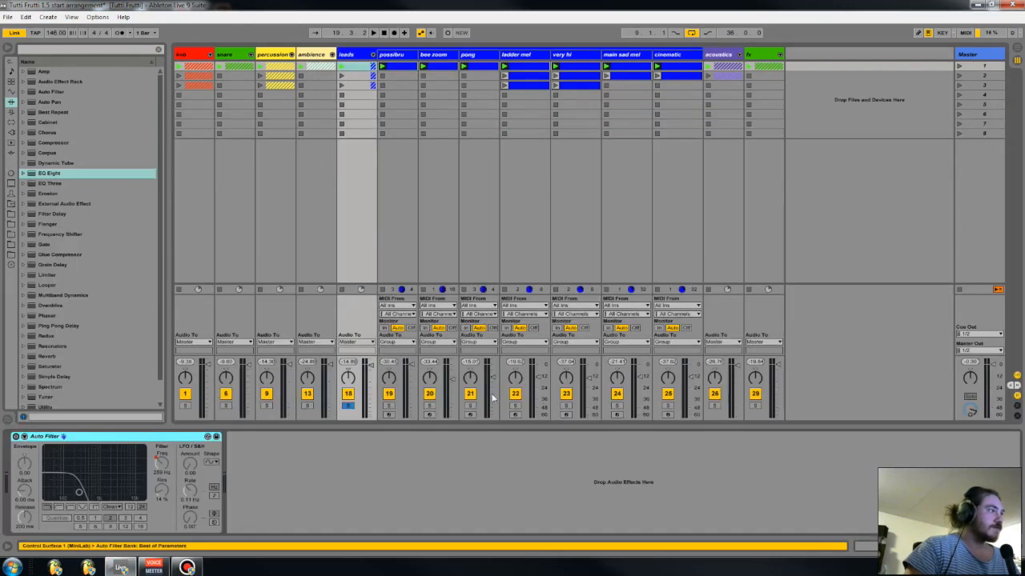
pyautogui.click(333, 56)
pyautogui.click(386, 56)
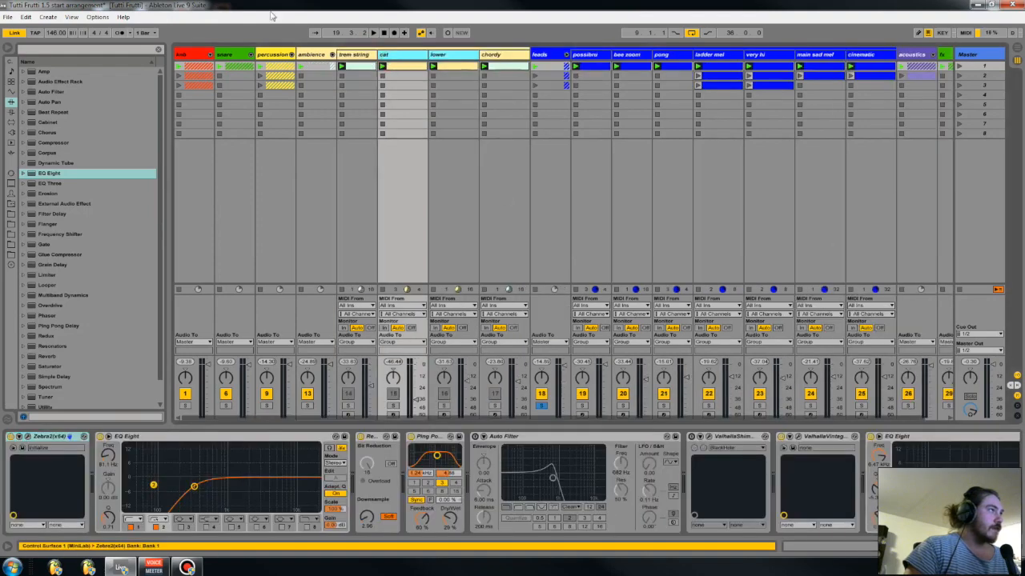
pyautogui.click(332, 54)
pyautogui.click(390, 55)
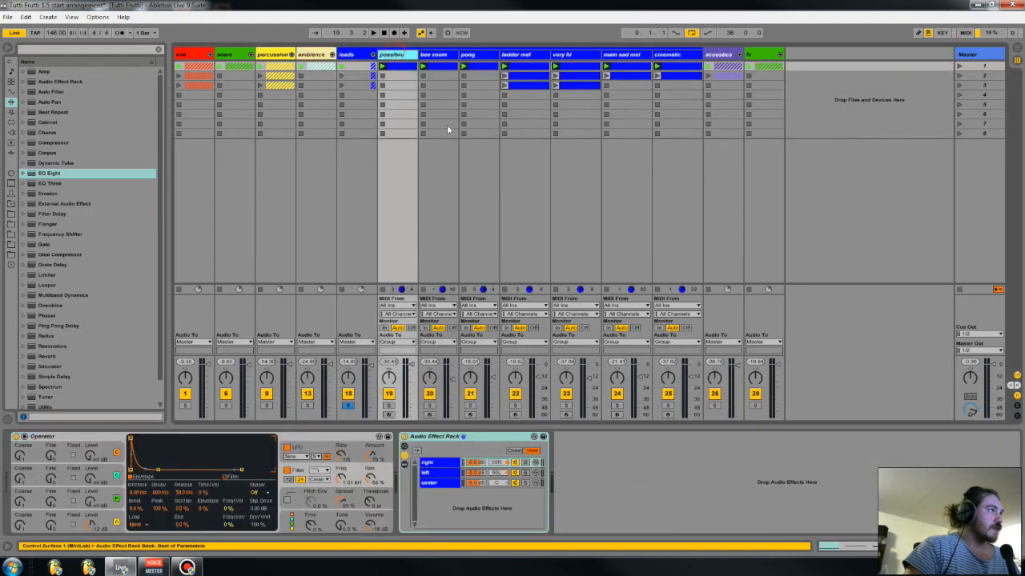
# - Open the possibru clip's notes and select the opening D#4 note in an enlarged pitch view
pyautogui.click(867, 551)
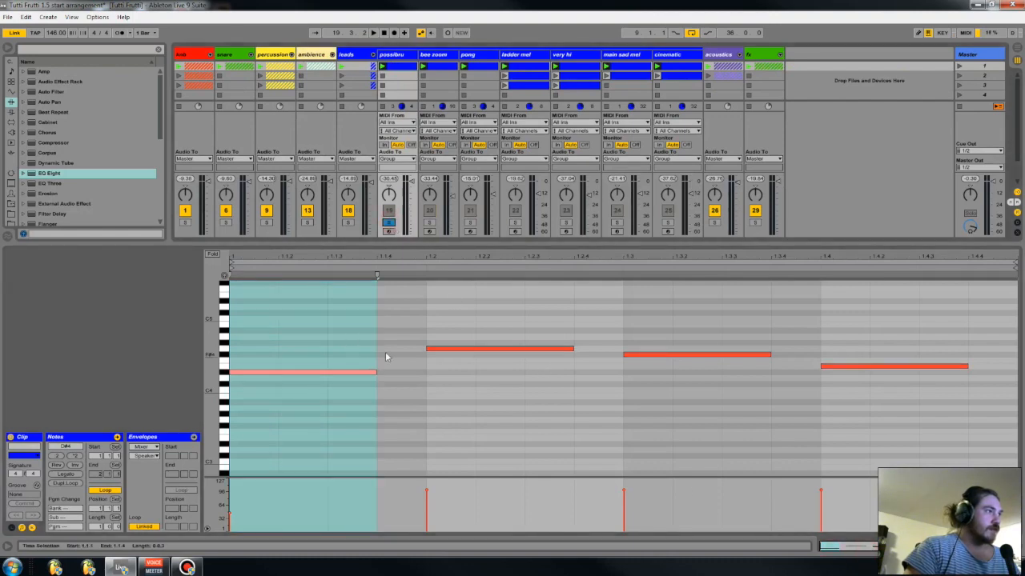
pyautogui.click(375, 372)
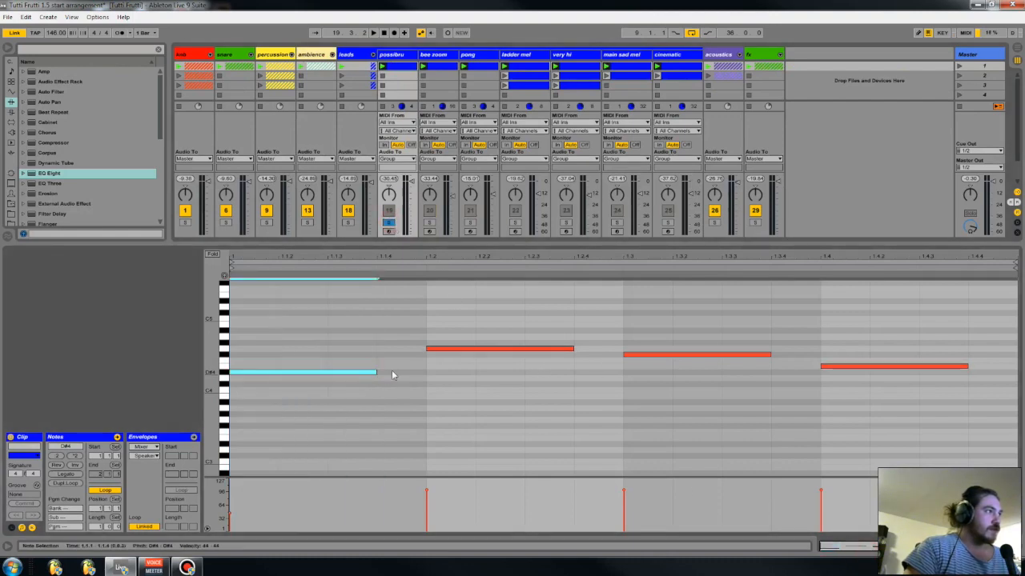
pyautogui.moveTo(213, 361); pyautogui.dragTo(238, 361)
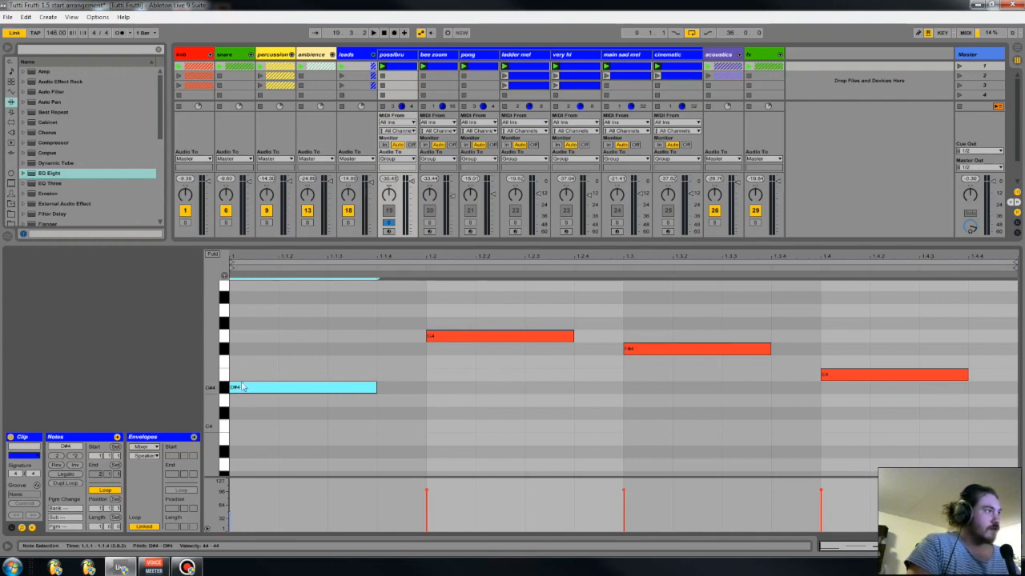
# - Play the soloed possibru track and display its Operator and Audio Effect Rack devices
pyautogui.press('space')
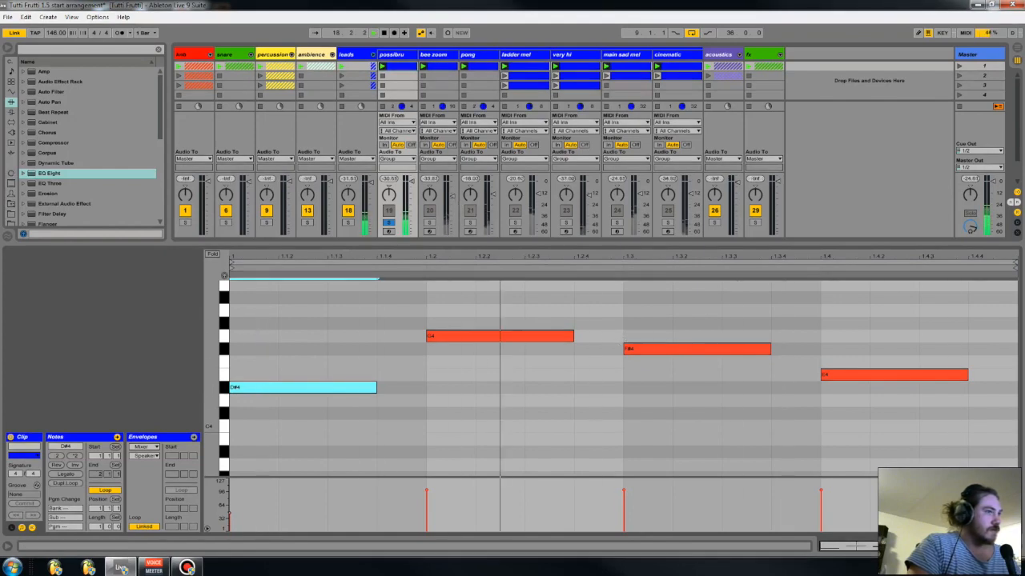
pyautogui.hotkey('shift', 'Tab')
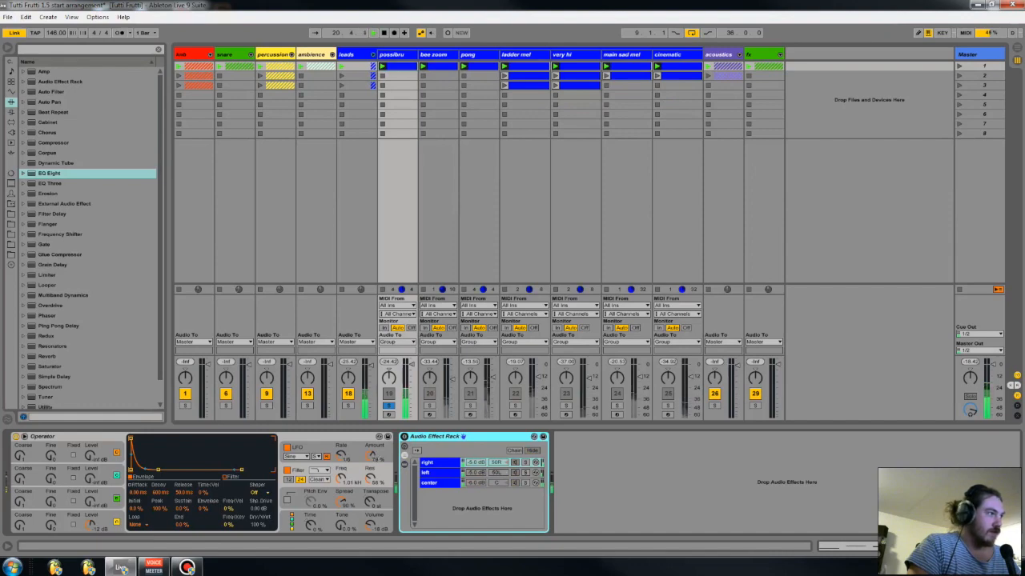
# - Look at the Operator's LFO settings, return to the possibru clip's notes and select all four notes of the melody
pyautogui.click(373, 456)
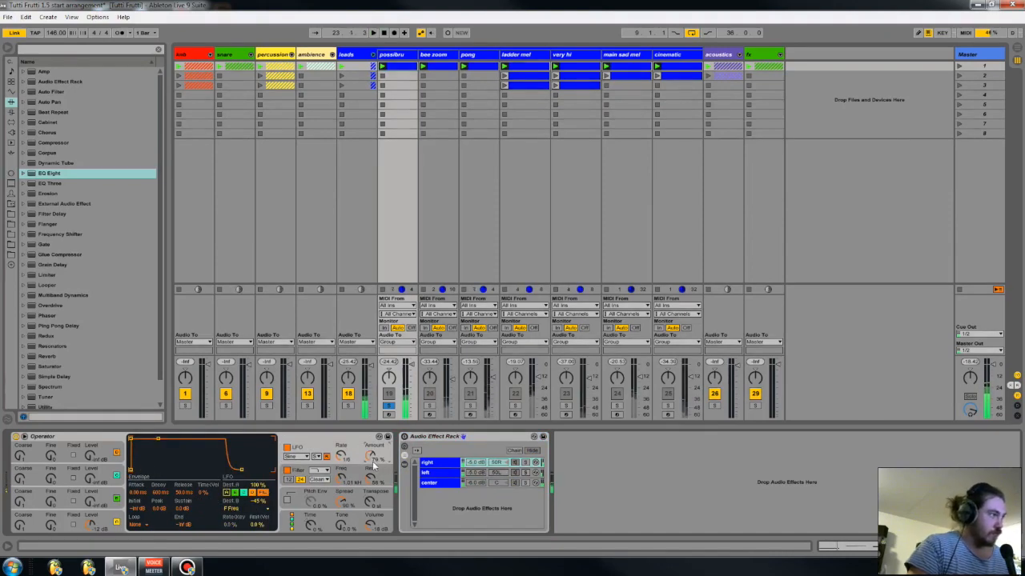
pyautogui.click(857, 546)
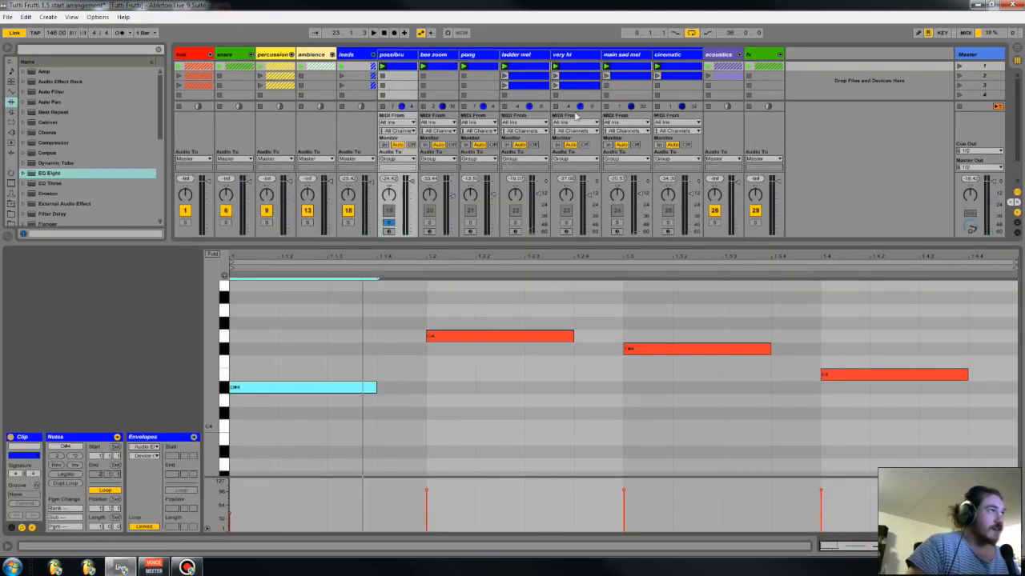
pyautogui.click(397, 56)
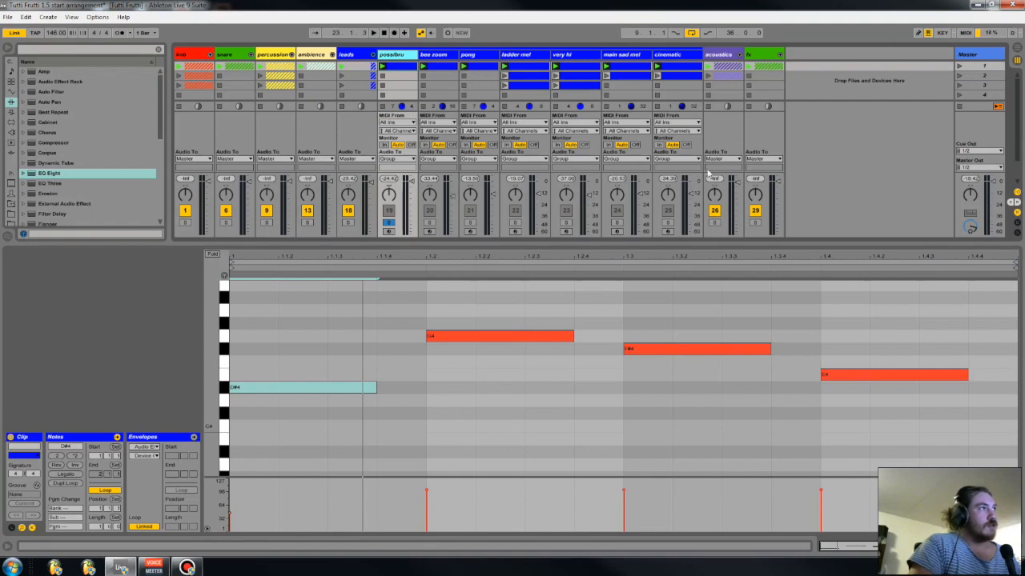
pyautogui.click(377, 483)
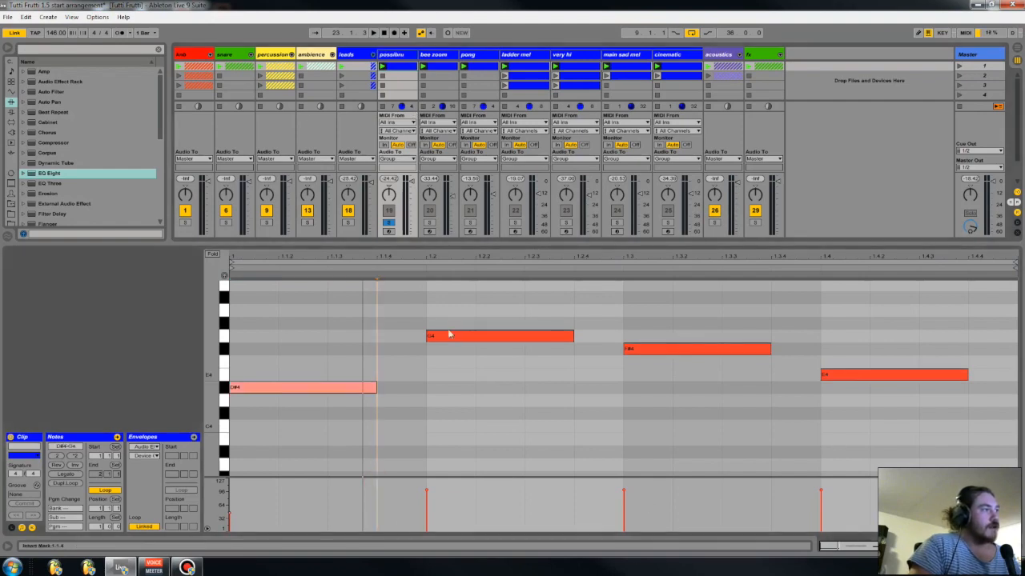
pyautogui.moveTo(966, 450); pyautogui.dragTo(316, 303)
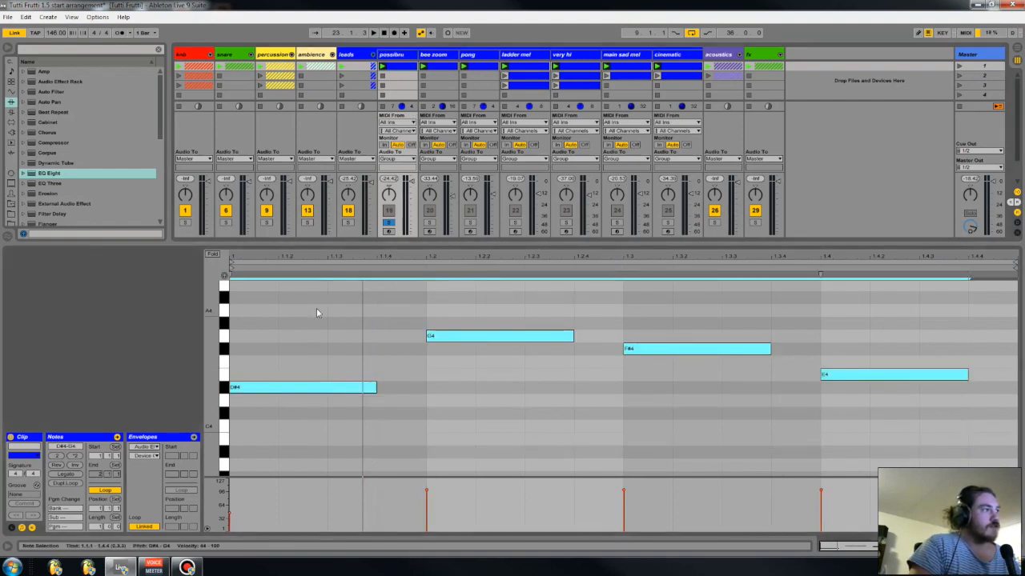
pyautogui.click(317, 311)
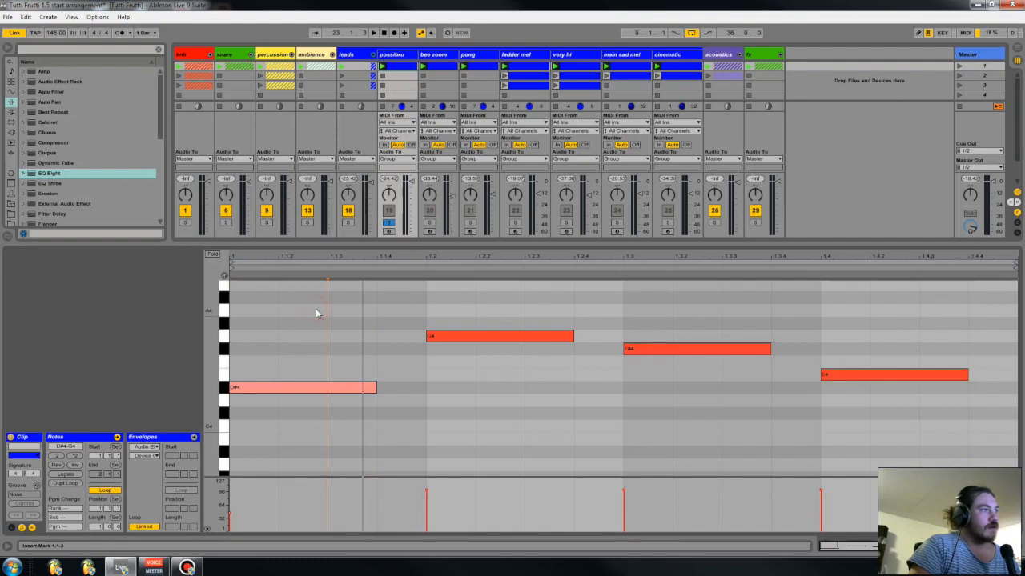
# - Single out the opening D#4 note of the possibru clip as the melody's starting pitch
pyautogui.click(350, 389)
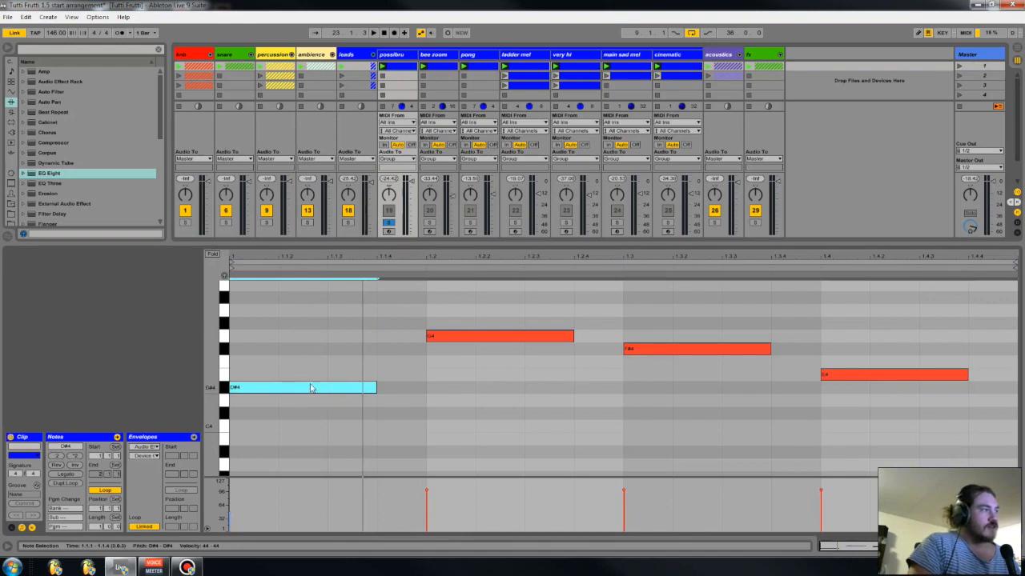
pyautogui.moveTo(366, 349); pyautogui.dragTo(327, 425)
pyautogui.moveTo(400, 369); pyautogui.dragTo(281, 422)
pyautogui.moveTo(443, 354); pyautogui.dragTo(348, 393)
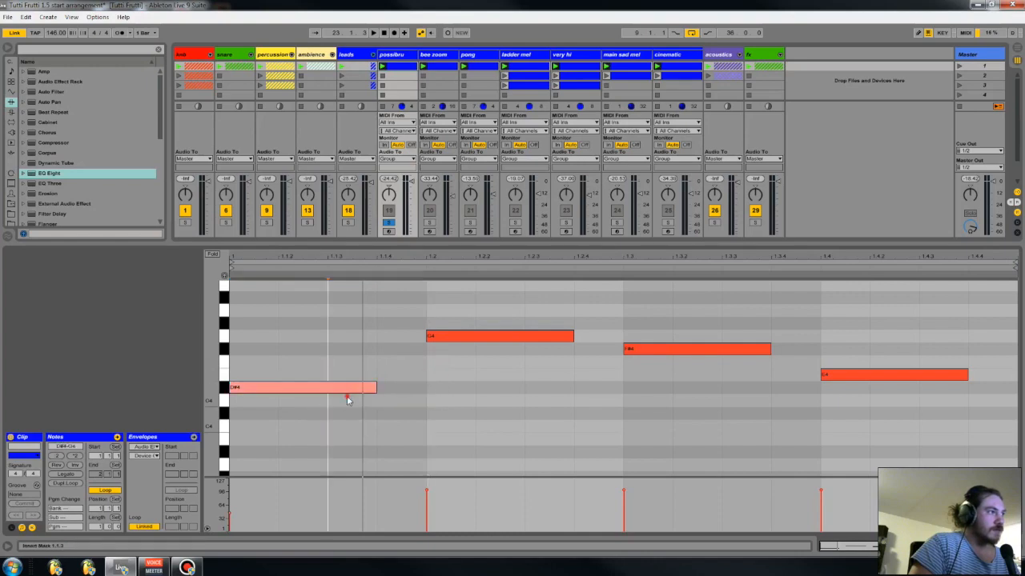
pyautogui.click(237, 390)
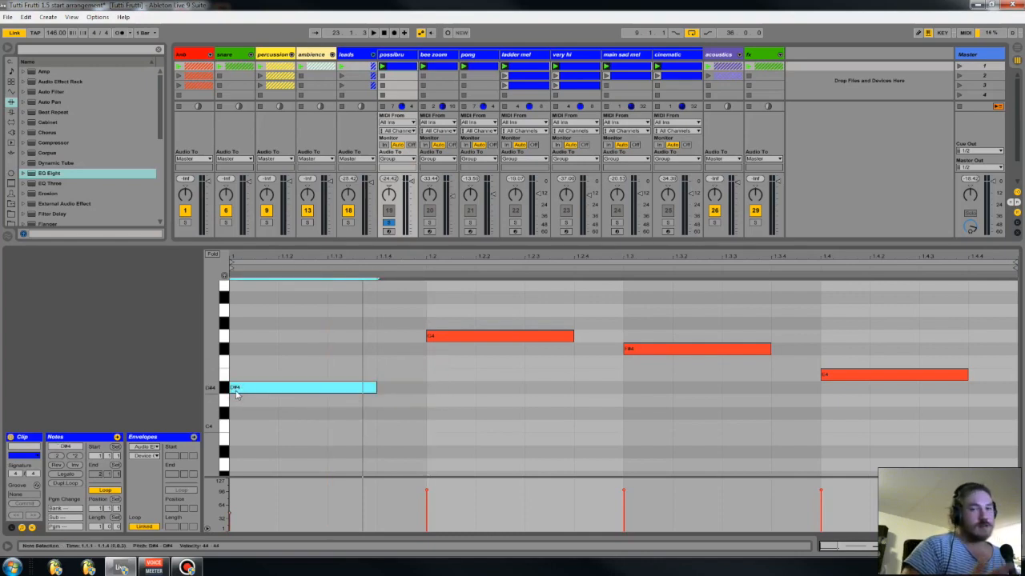
# - Select the G4 and F#4 notes one at a time and both together to compare their pitches
pyautogui.click(445, 337)
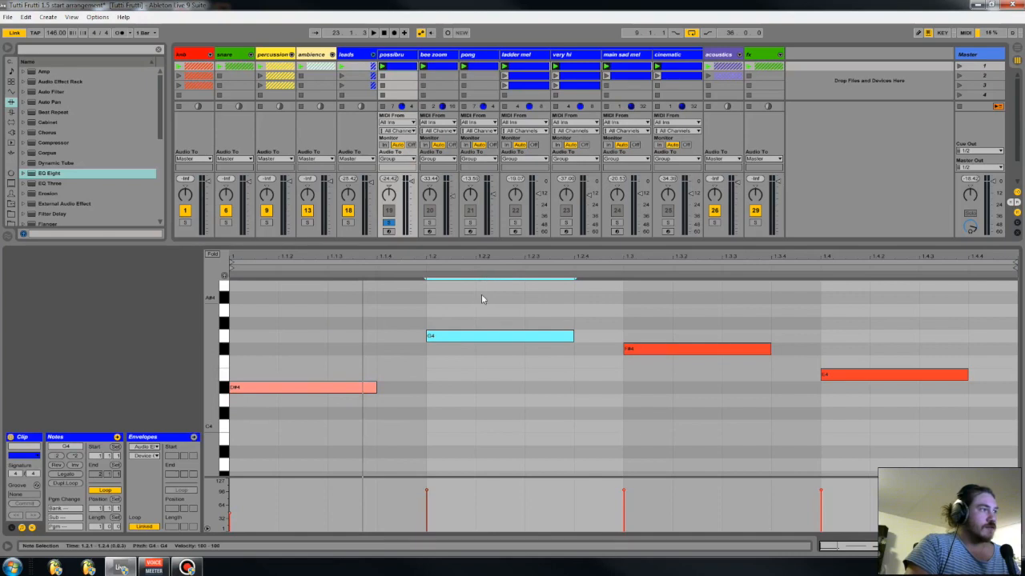
pyautogui.moveTo(571, 311); pyautogui.dragTo(414, 387)
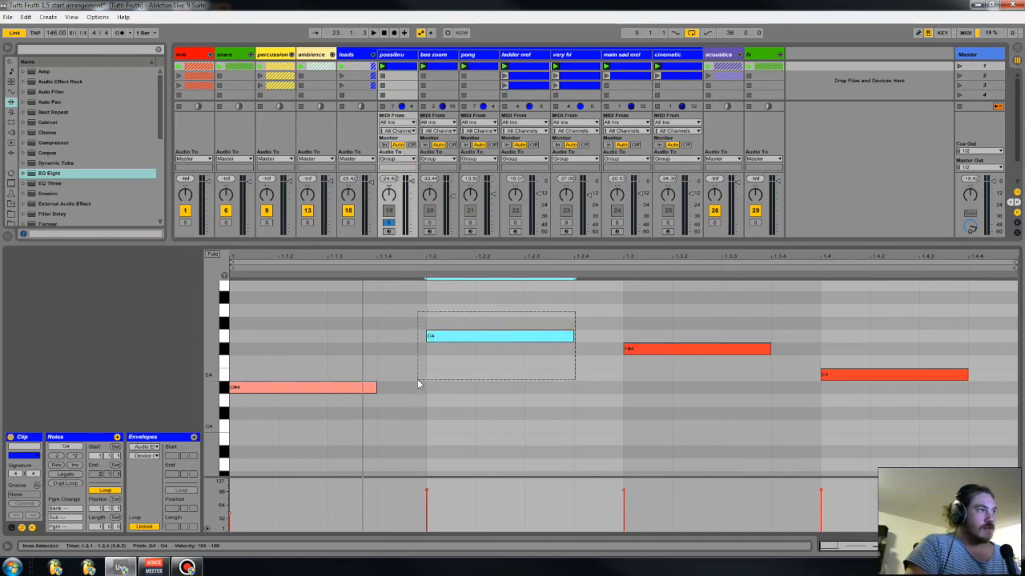
pyautogui.click(671, 333)
pyautogui.moveTo(659, 331); pyautogui.dragTo(635, 371)
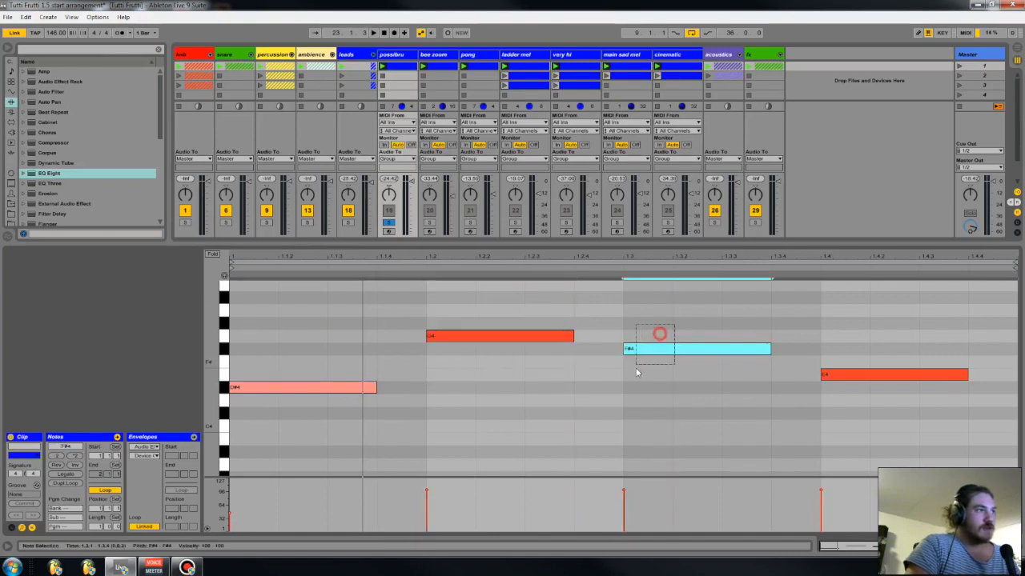
pyautogui.click(548, 355)
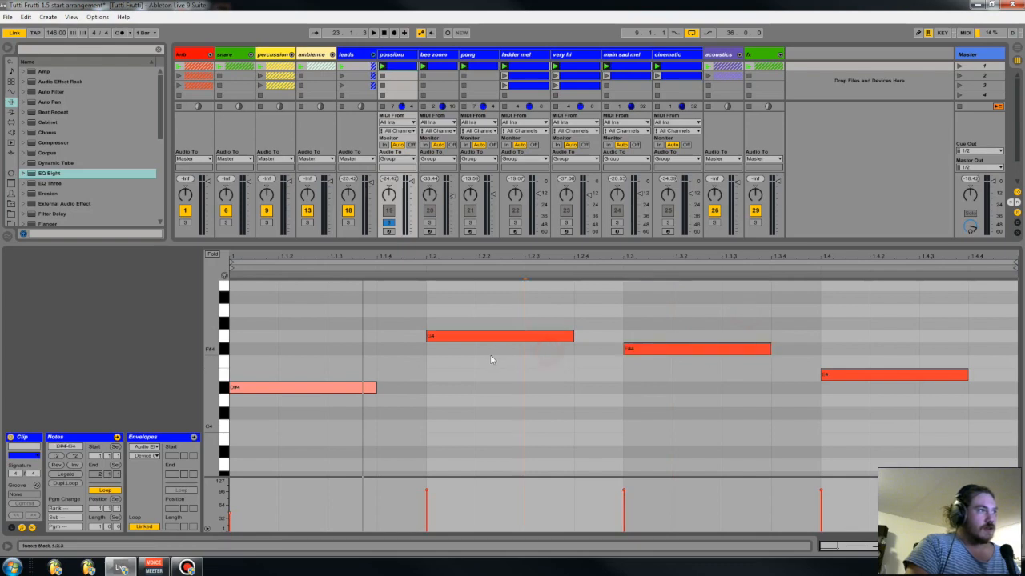
pyautogui.click(503, 336)
pyautogui.click(432, 357)
pyautogui.moveTo(649, 301); pyautogui.dragTo(544, 360)
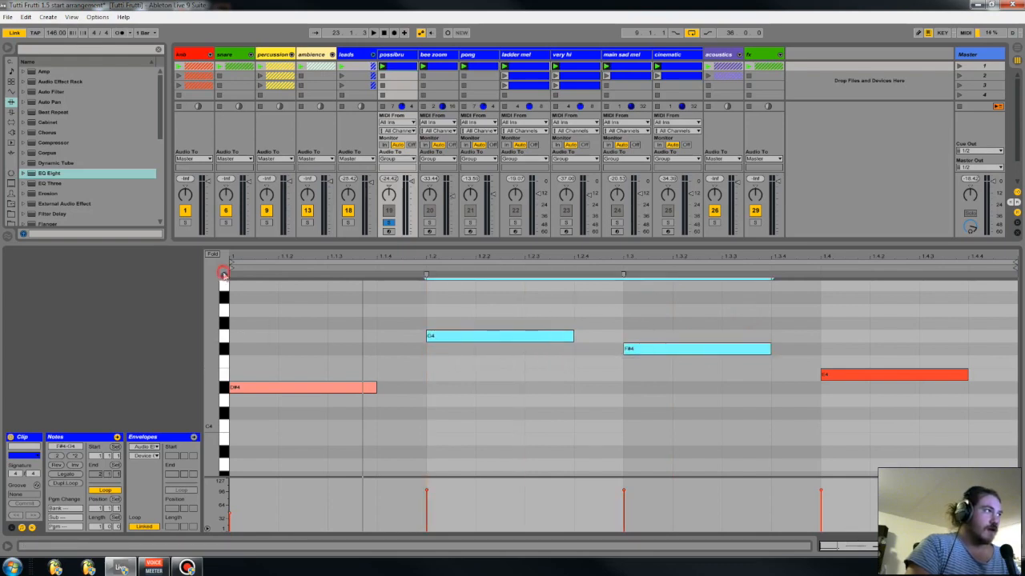
# - Turn on note preview and audition the G4 and F#4 keys alternately on the piano roll
pyautogui.click(227, 336)
pyautogui.click(227, 349)
pyautogui.click(225, 340)
pyautogui.click(227, 349)
pyautogui.click(227, 336)
pyautogui.click(233, 357)
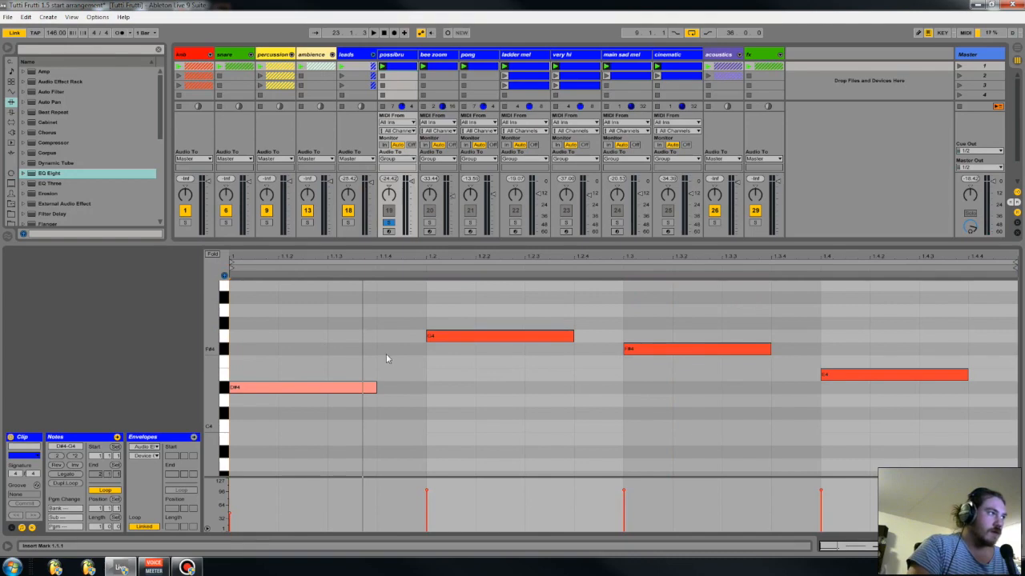
# - Audition the melody's four notes in order: D#4, G4, F#4 and E4
pyautogui.click(258, 388)
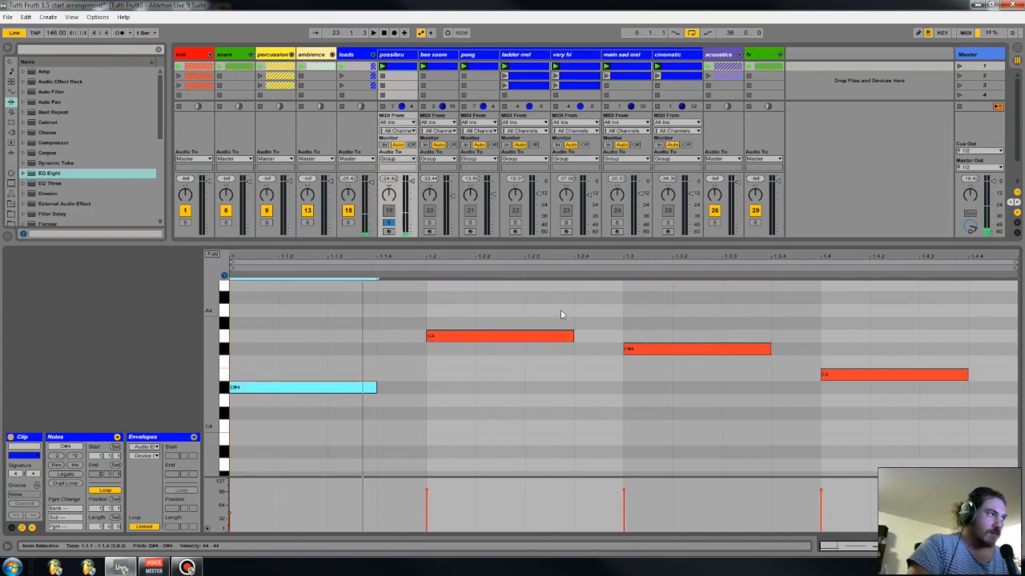
pyautogui.click(542, 335)
pyautogui.click(647, 348)
pyautogui.click(852, 374)
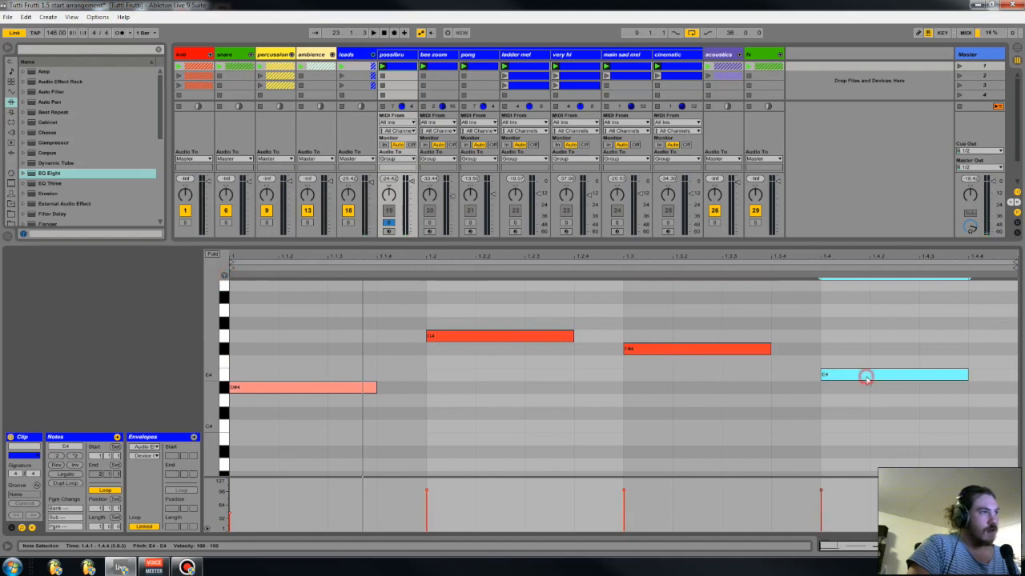
# - Try the melody's last note at D#4 during playback and move it back to E4
pyautogui.moveTo(864, 379); pyautogui.dragTo(848, 390)
pyautogui.press('space')
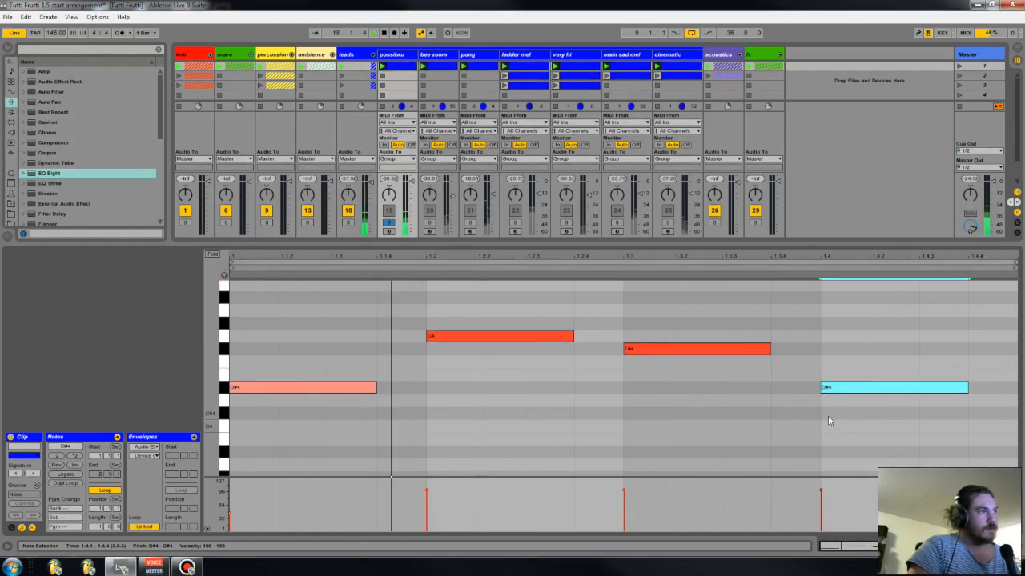
pyautogui.press('Up')
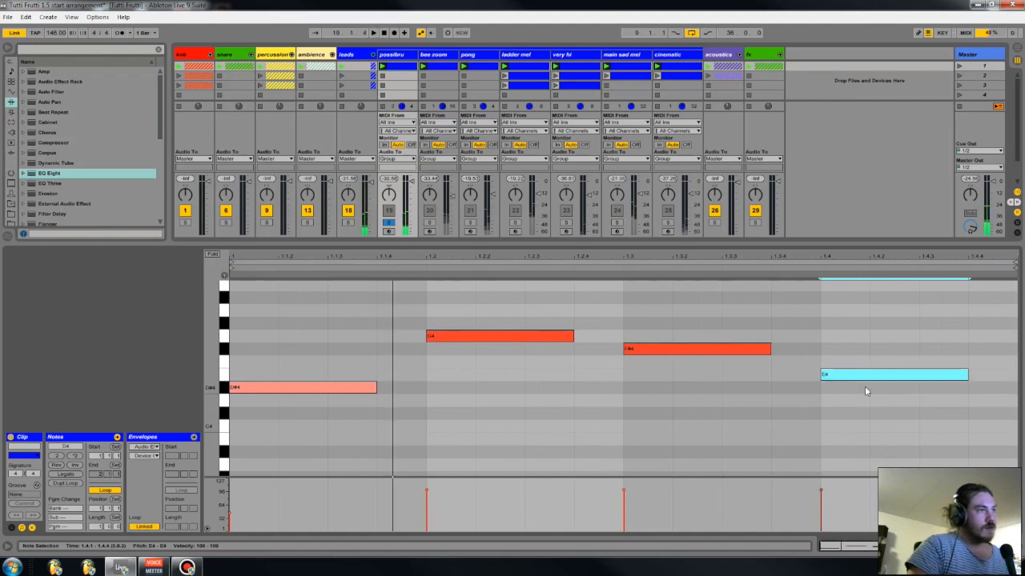
pyautogui.click(858, 392)
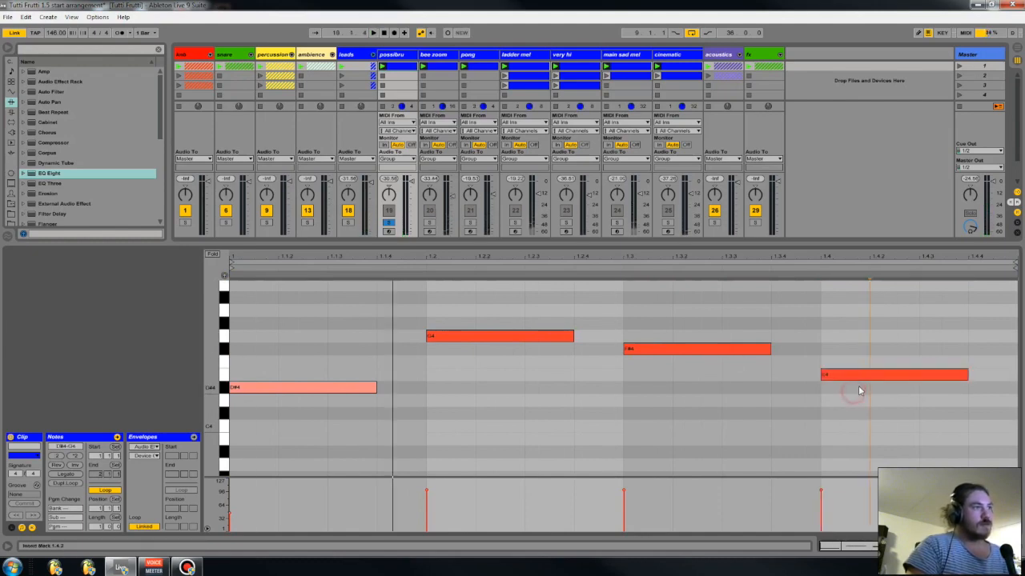
# - Try the last note at D#4 and in the octaves above and below, listening during playback, and return it to E4
pyautogui.click(302, 393)
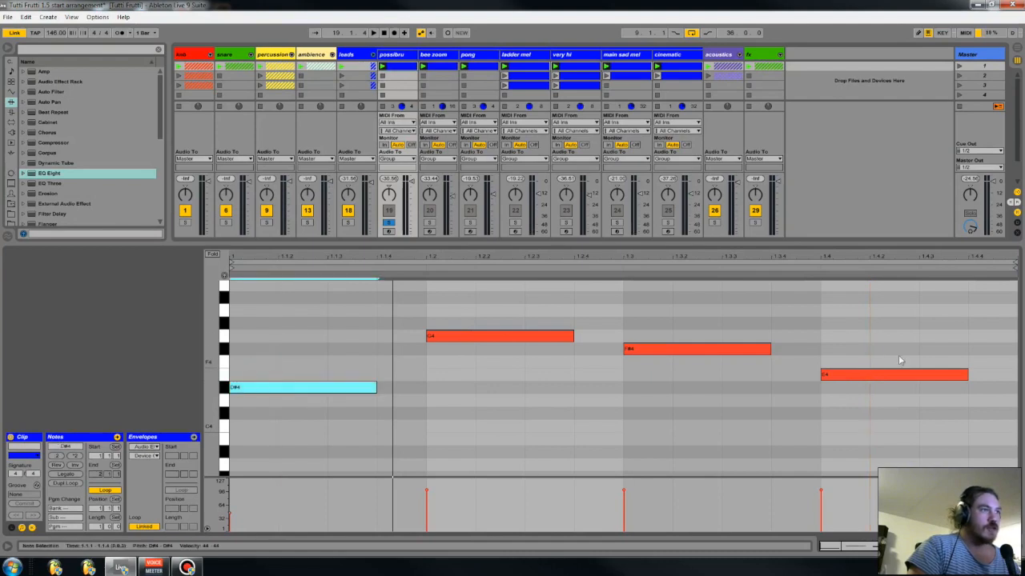
pyautogui.click(883, 375)
pyautogui.press('Down')
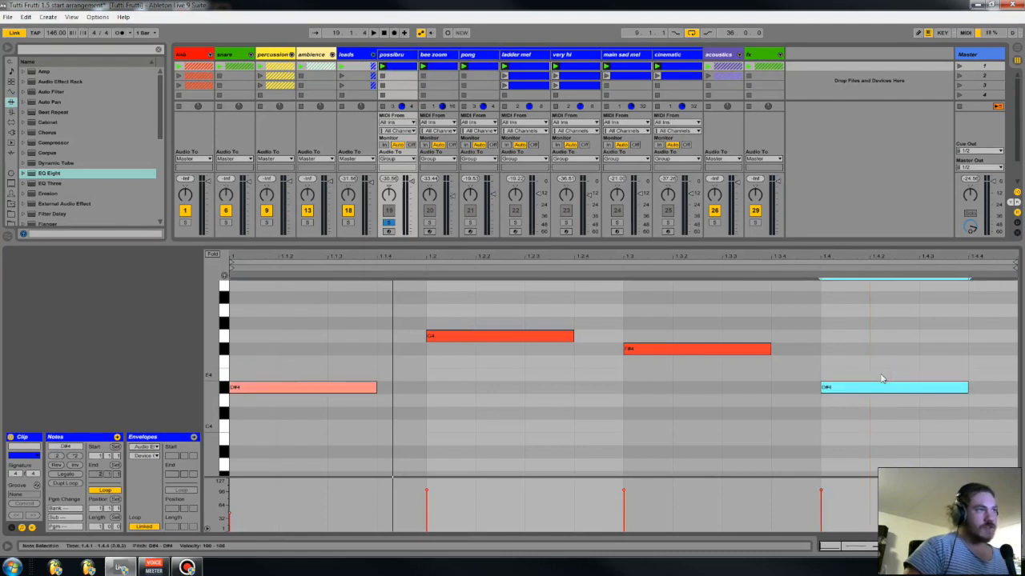
pyautogui.hotkey('shift', 'Up')
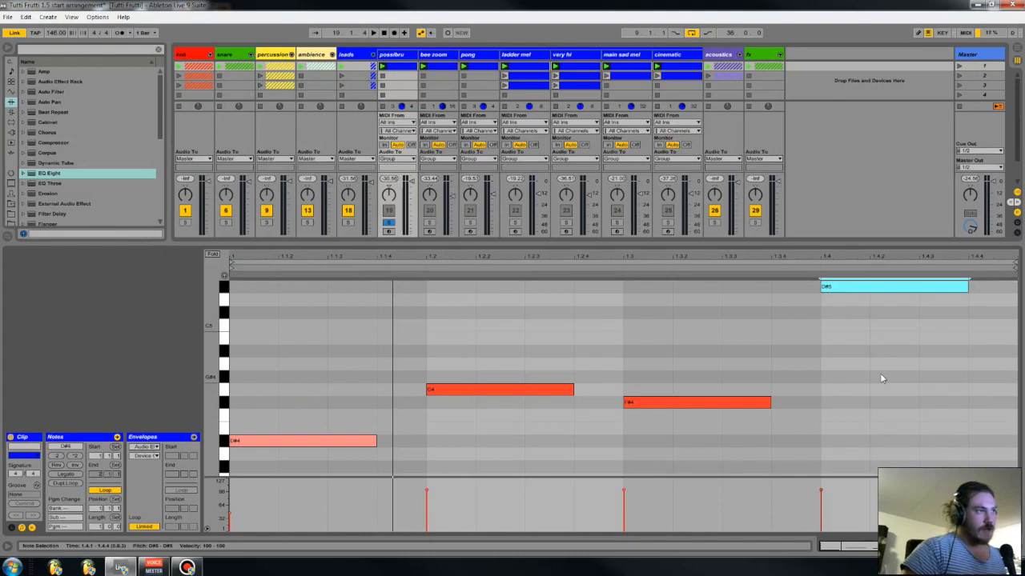
pyautogui.hotkey('shift', 'Down')
pyautogui.hotkey('shift', 'Down')
pyautogui.press('space')
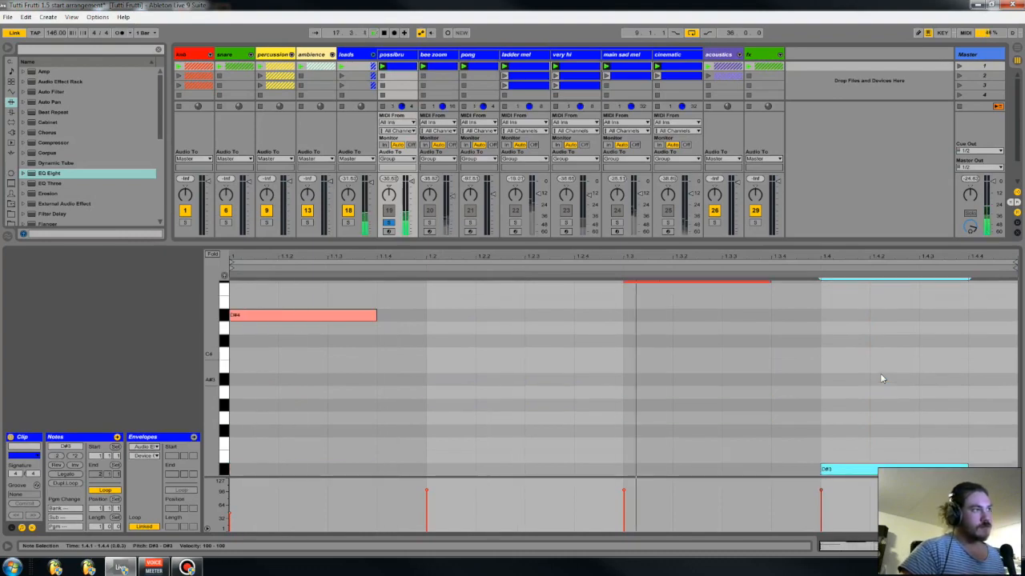
pyautogui.hotkey('shift', 'Up')
pyautogui.hotkey('shift', 'Up')
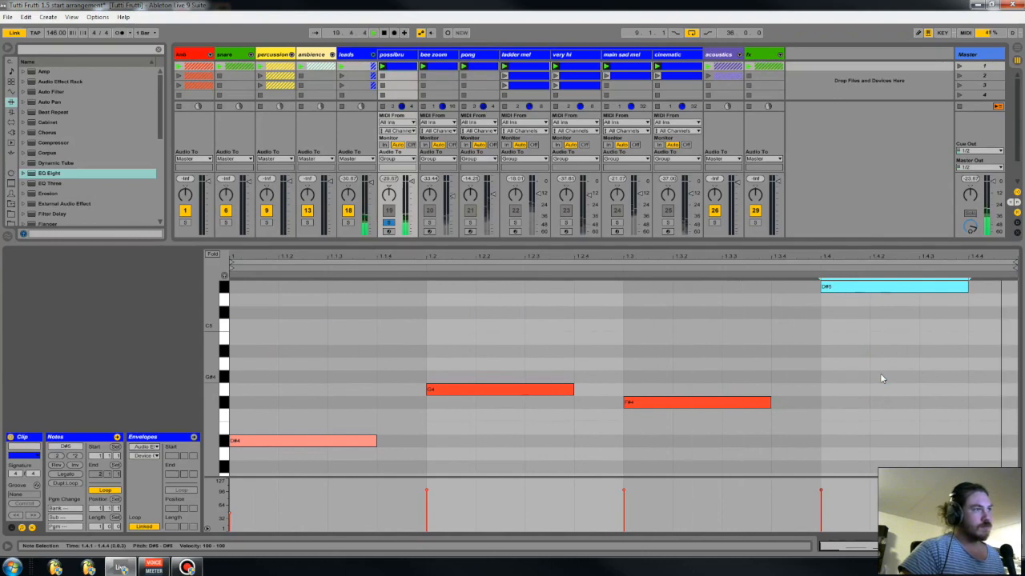
pyautogui.hotkey('shift', 'Down')
pyautogui.press('Up')
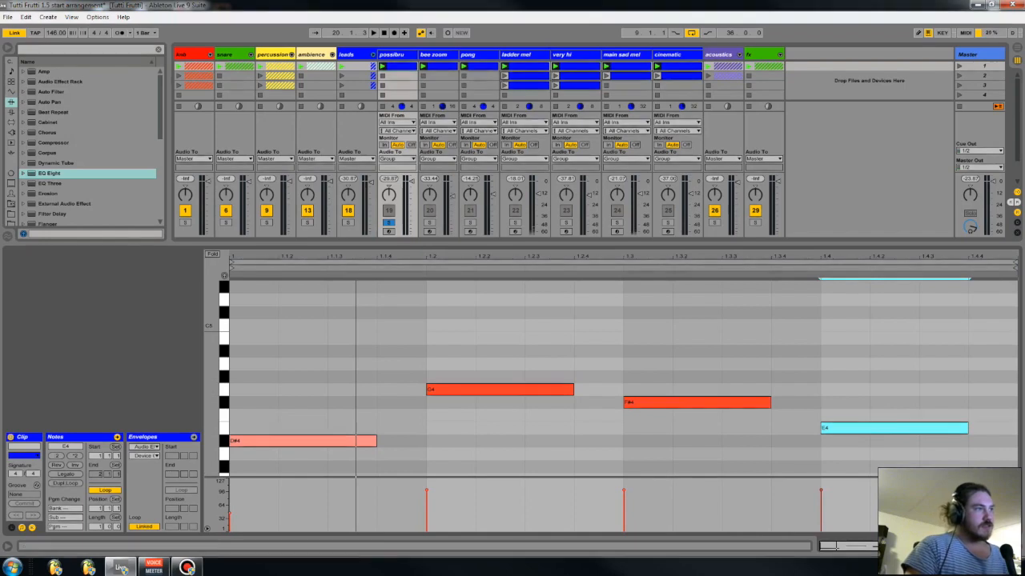
# - Clear the note selection and play the possibru melody with its E4 ending
pyautogui.click(884, 410)
pyautogui.scroll(-3, 884, 409)
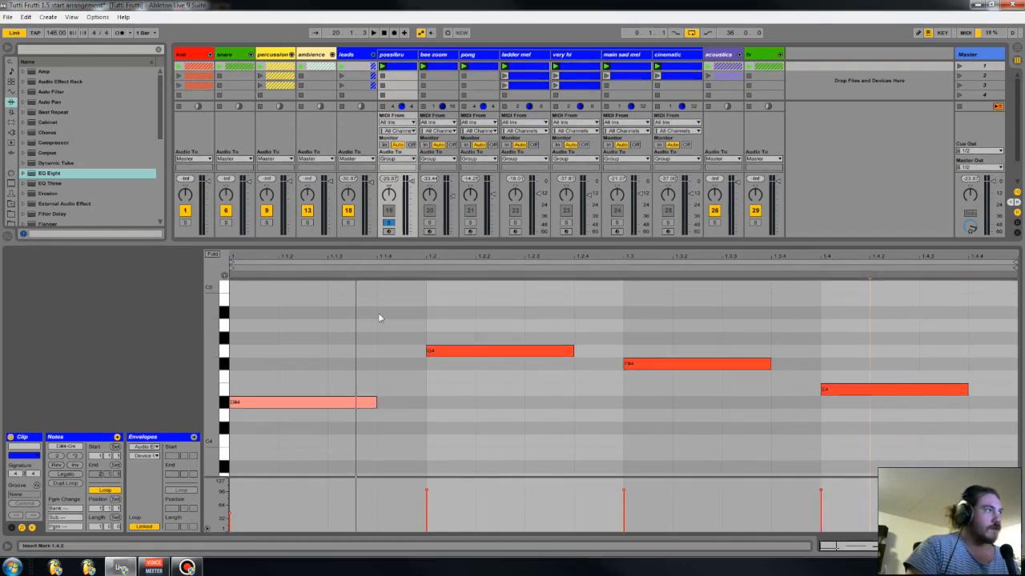
pyautogui.press('space')
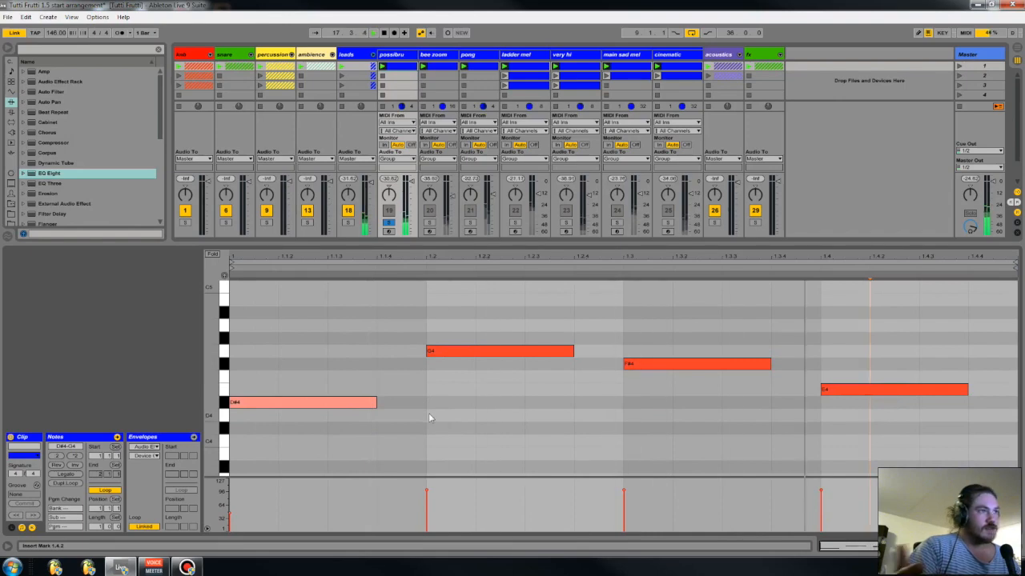
pyautogui.press('space')
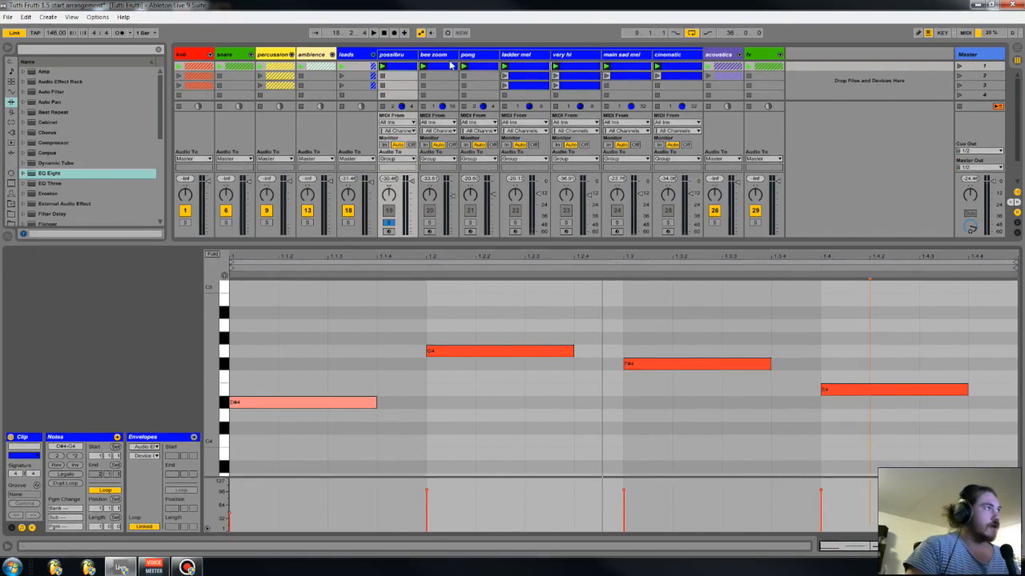
# - Display the possibru track's devices and compare the right and left chains of the Audio Effect Rack, including the ValhallaVintageVerb reverb
pyautogui.click(398, 56)
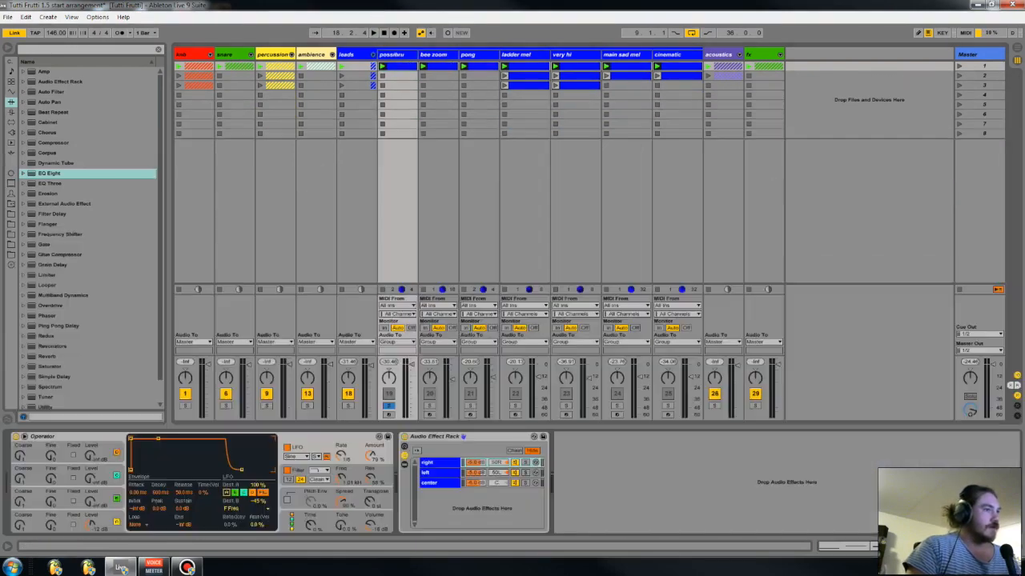
pyautogui.click(440, 462)
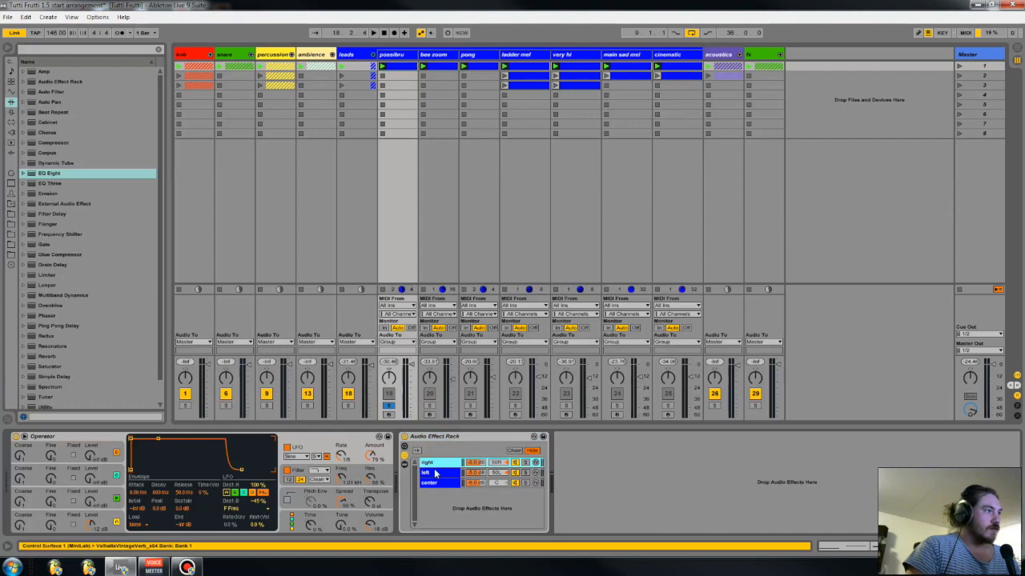
pyautogui.click(445, 467)
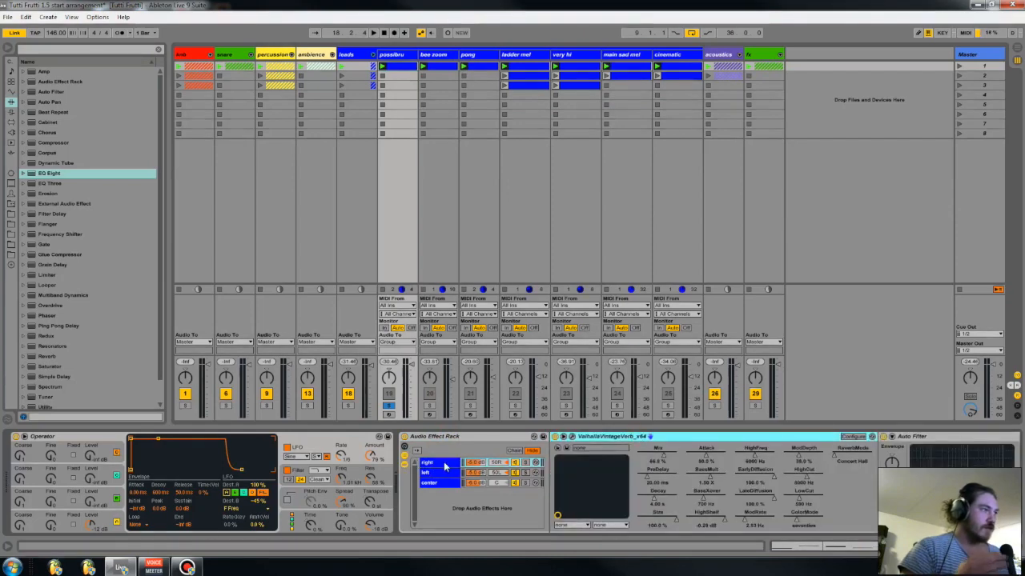
pyautogui.click(497, 473)
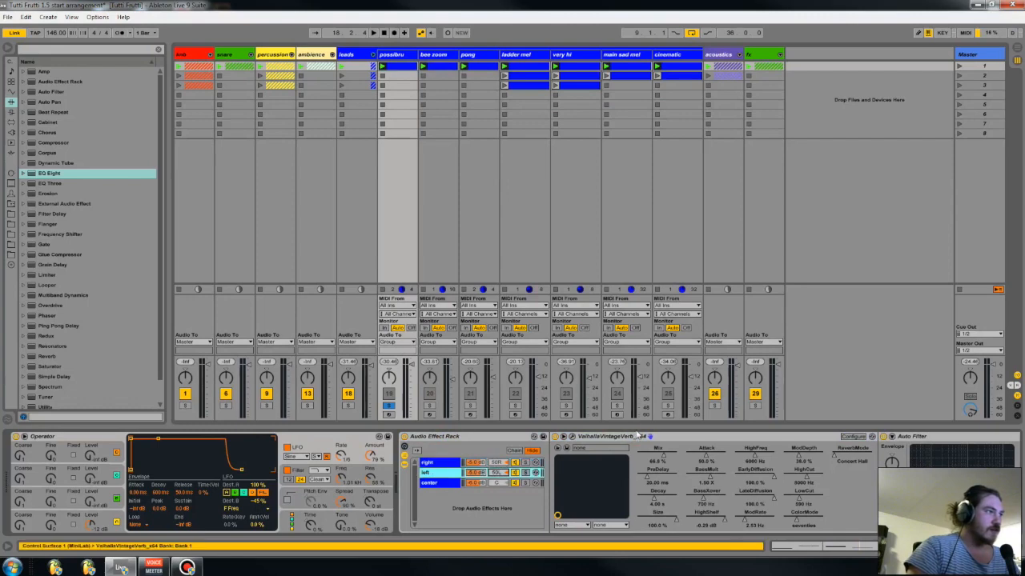
pyautogui.click(638, 437)
pyautogui.click(426, 472)
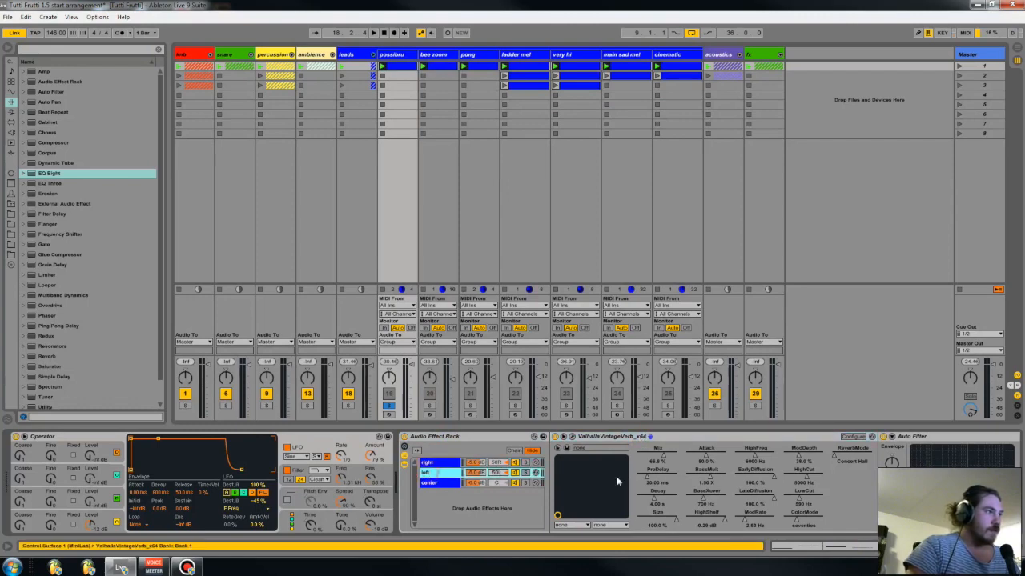
pyautogui.click(687, 439)
pyautogui.click(430, 474)
pyautogui.click(430, 464)
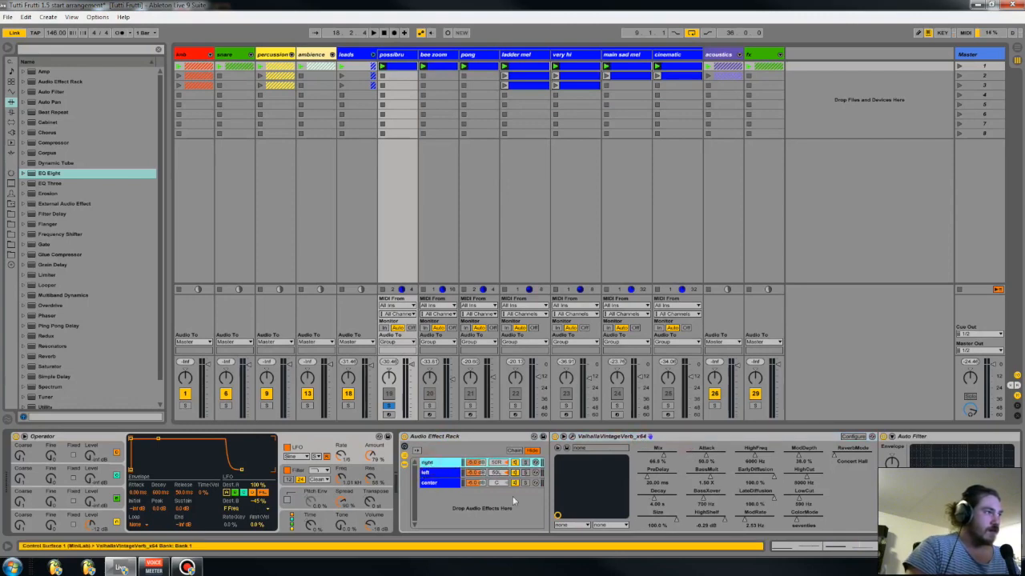
# - Compare the left and center chains of possibru's Audio Effect Rack and collapse the Auto Filter device
pyautogui.doubleClick(920, 436)
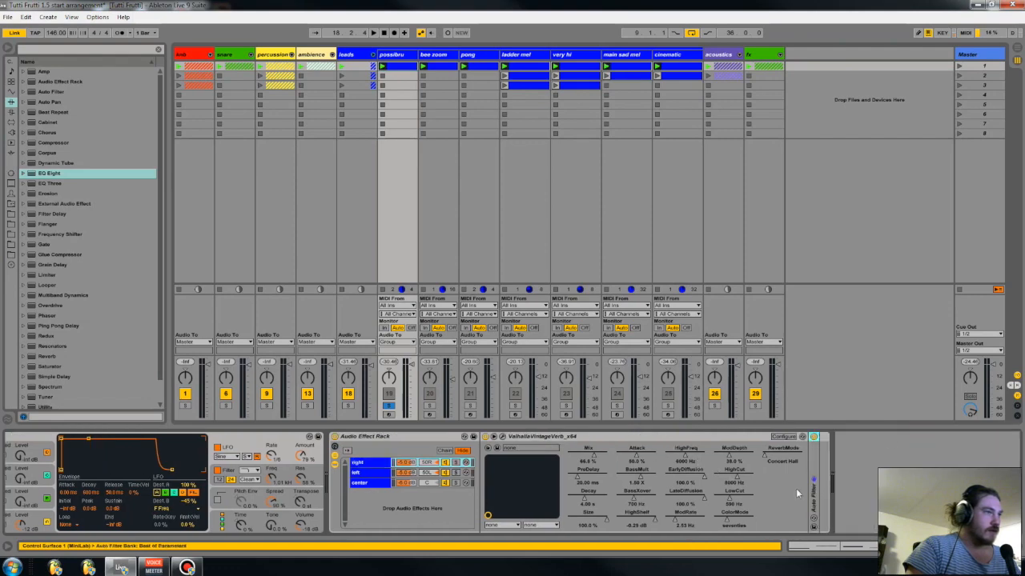
pyautogui.moveTo(814, 496); pyautogui.dragTo(869, 497)
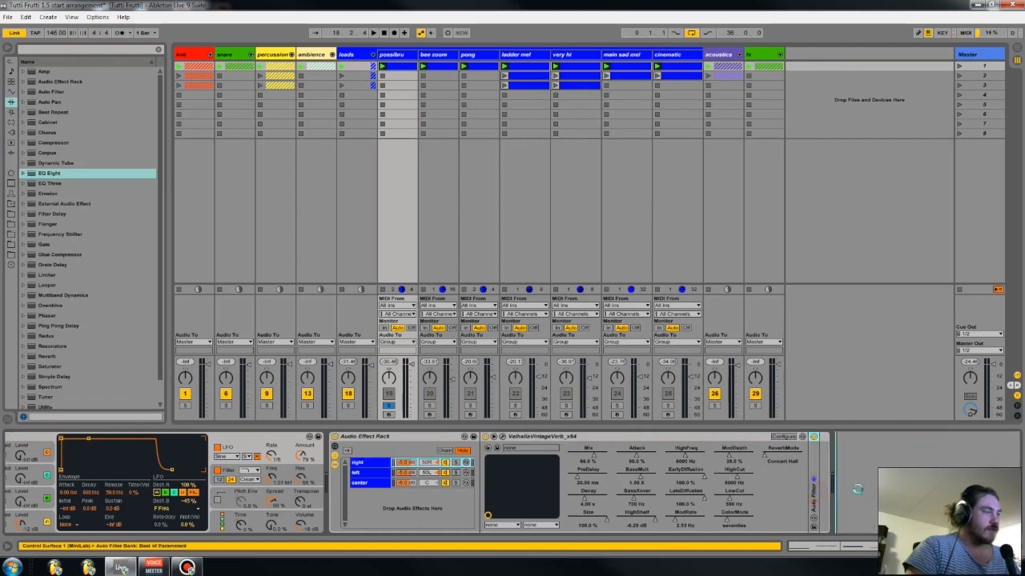
pyautogui.moveTo(437, 450); pyautogui.dragTo(376, 482)
pyautogui.click(367, 472)
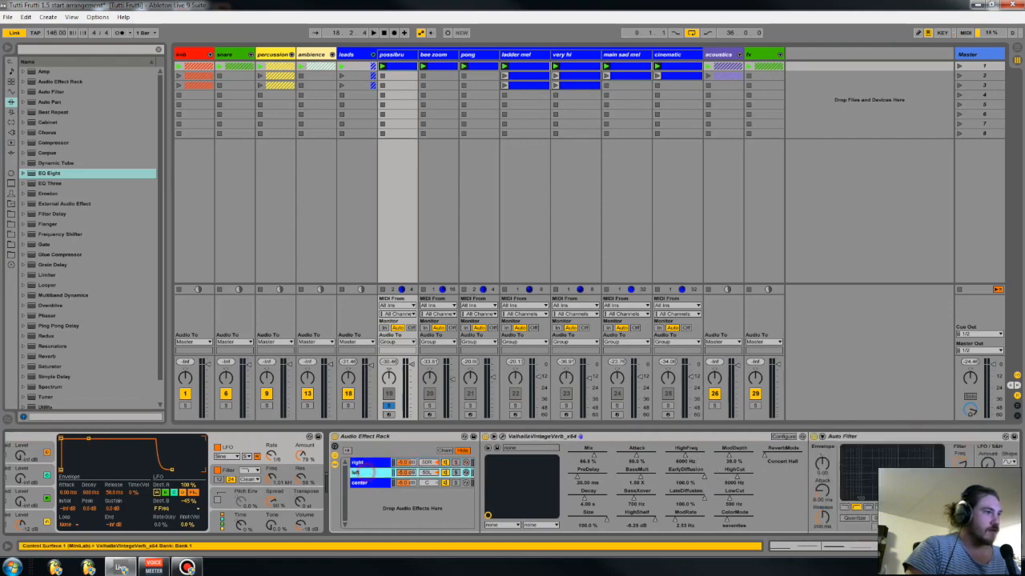
pyautogui.click(905, 439)
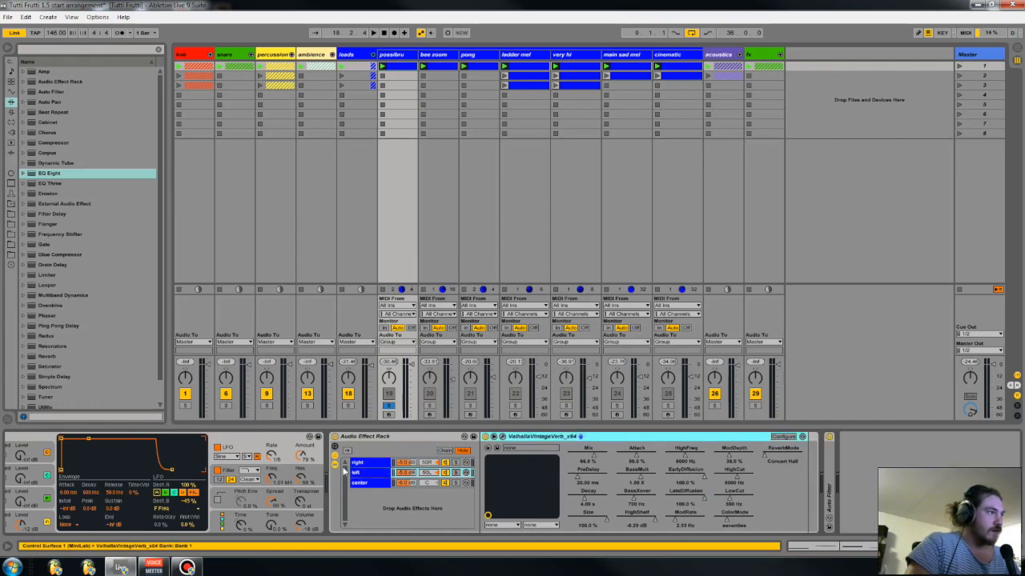
pyautogui.click(370, 483)
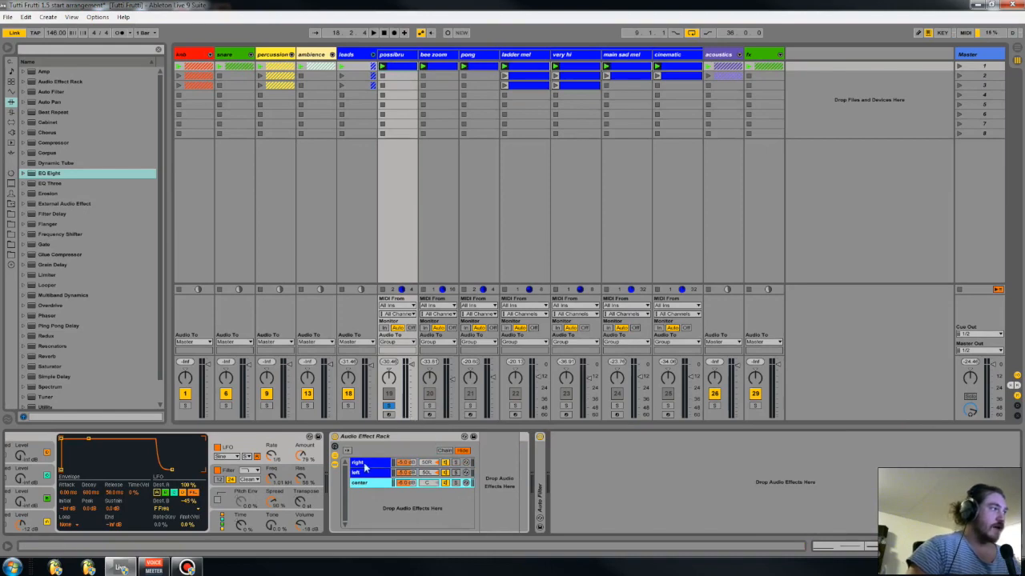
# - Play possibru soloed once more and switch the solo to bee zoom
pyautogui.click(429, 405)
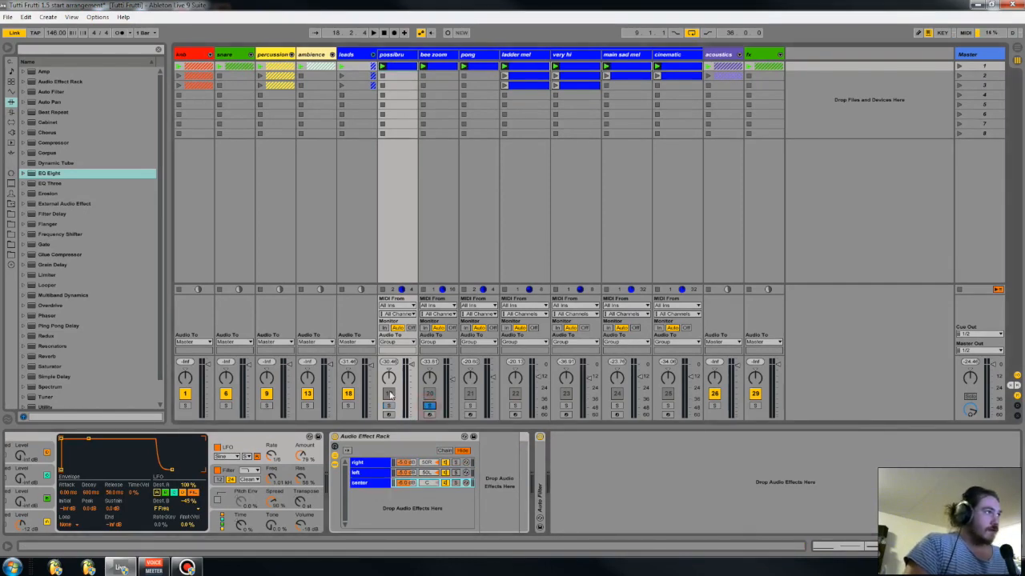
pyautogui.click(389, 406)
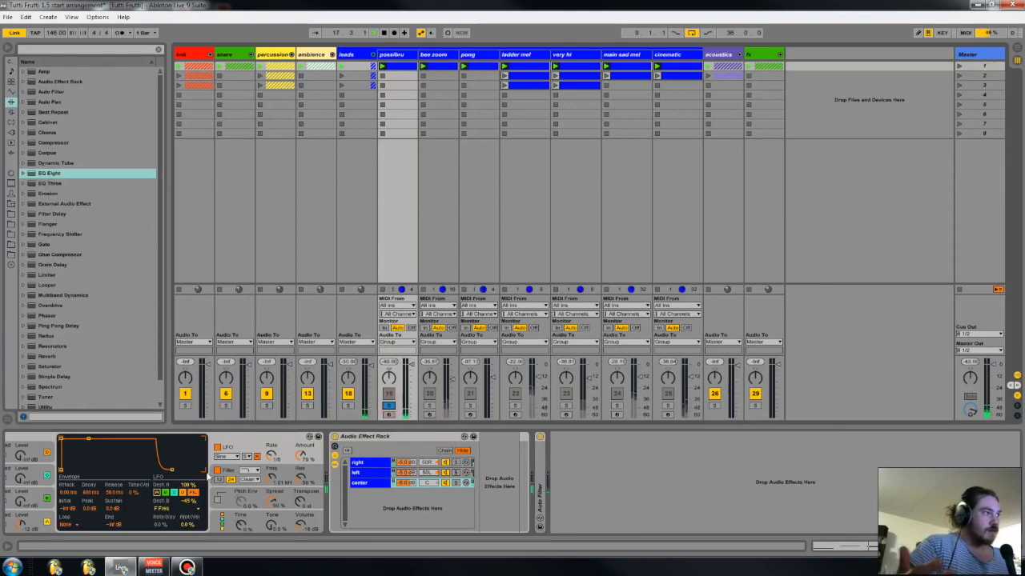
pyautogui.click(429, 406)
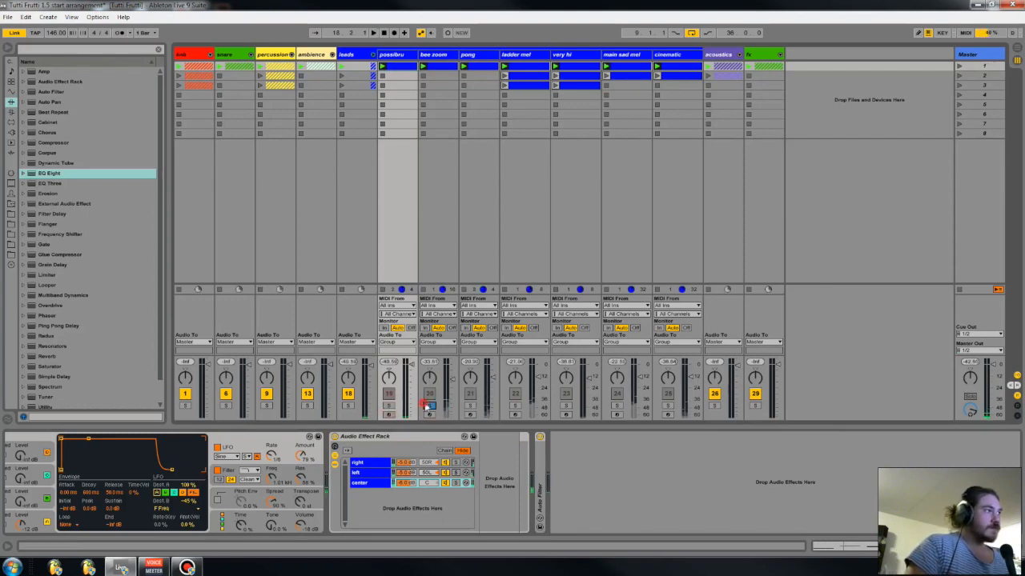
# - Move the possibru track to the end of the leads group, after cinematic
pyautogui.click(404, 54)
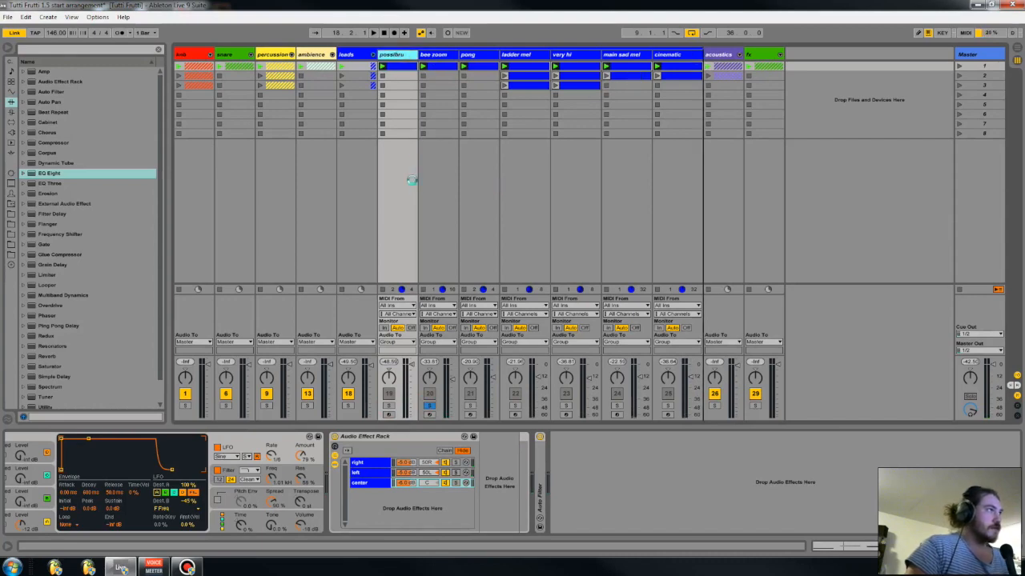
pyautogui.click(417, 277)
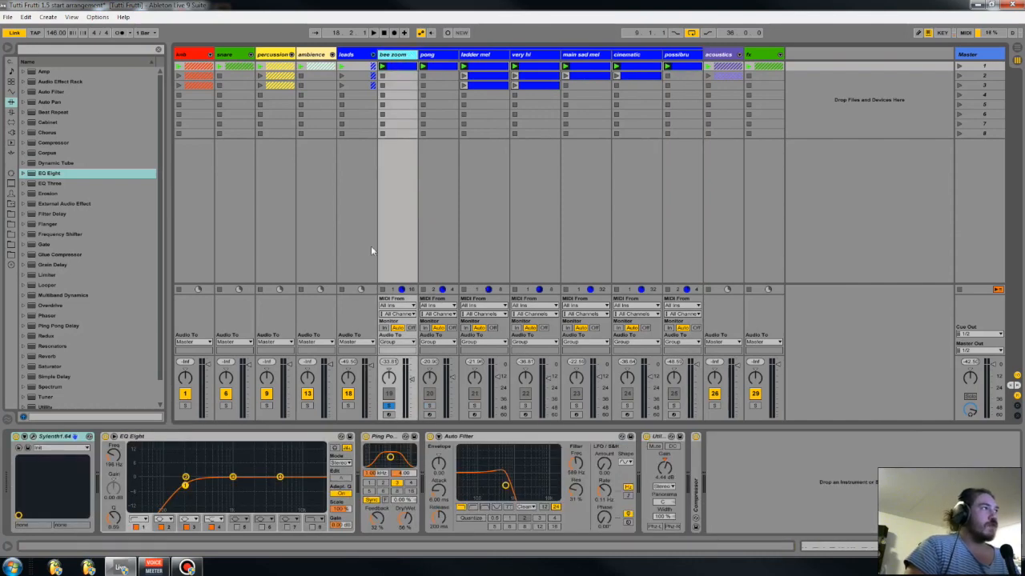
# - Play the soloed bee zoom track and raise its Auto Filter frequency while listening
pyautogui.click(312, 55)
pyautogui.click(393, 58)
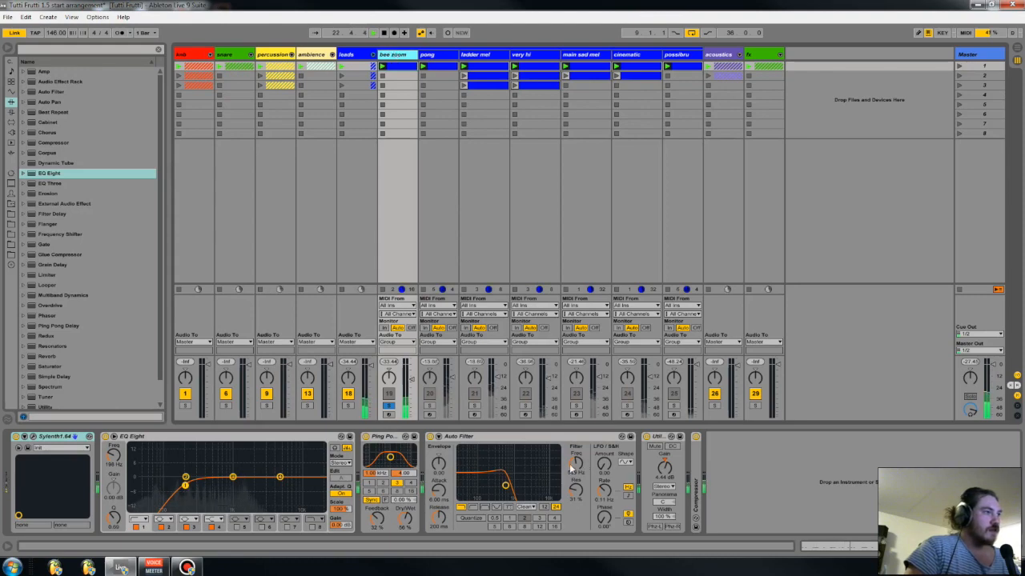
pyautogui.moveTo(573, 468)
pyautogui.mouseDown()
pyautogui.moveTo(573, 449)
pyautogui.moveTo(573, 463)
pyautogui.mouseUp()
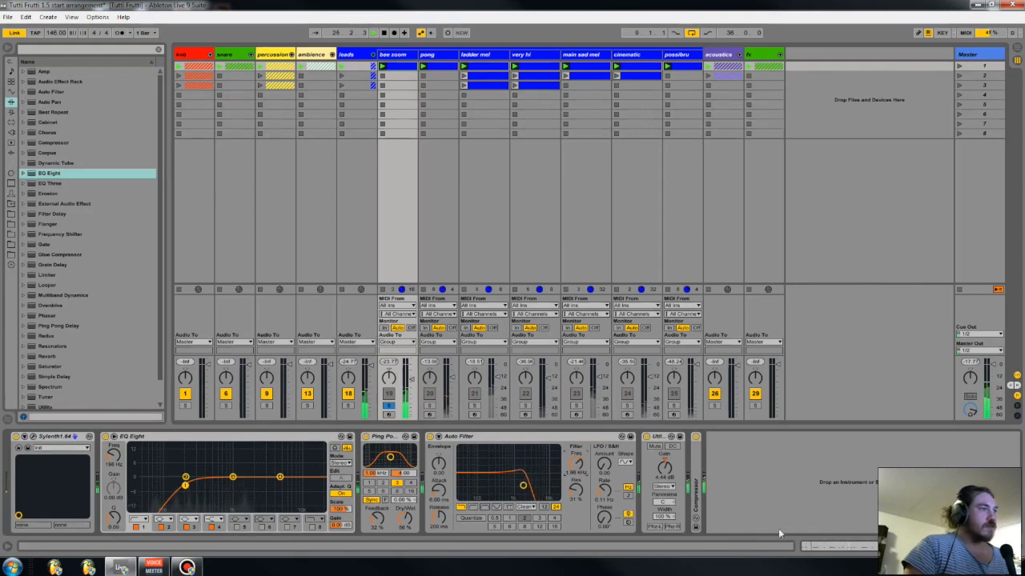
# - Open bee zoom's MIDI clip during playback and examine its single-pitch D#1 note pattern
pyautogui.click(816, 552)
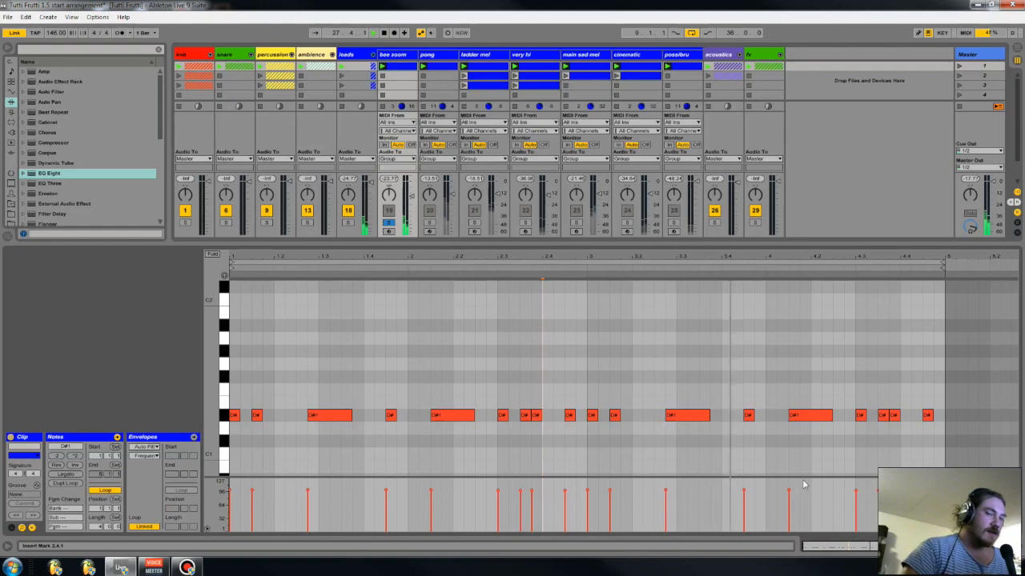
pyautogui.click(403, 53)
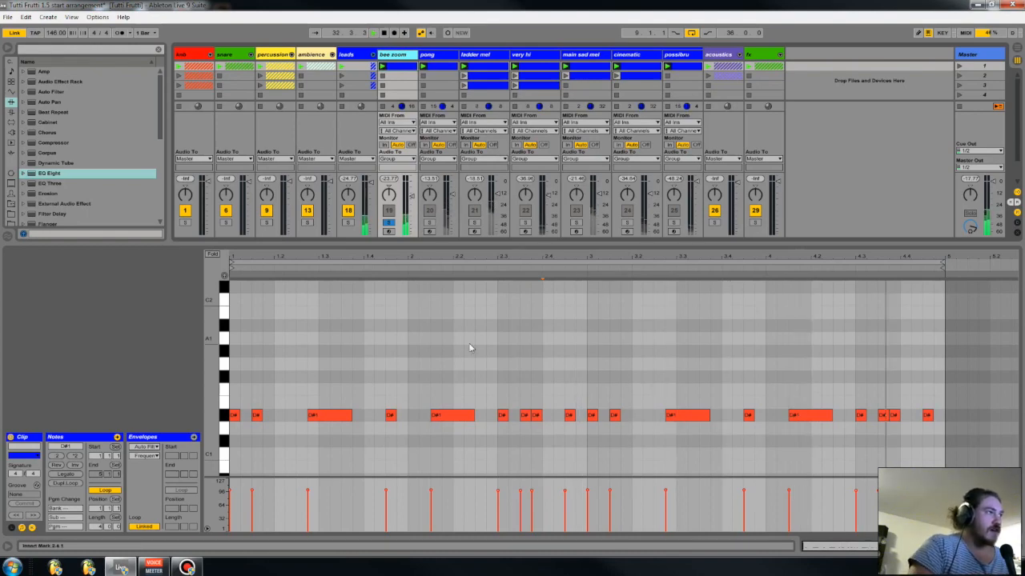
pyautogui.click(521, 297)
pyautogui.moveTo(928, 370); pyautogui.dragTo(233, 451)
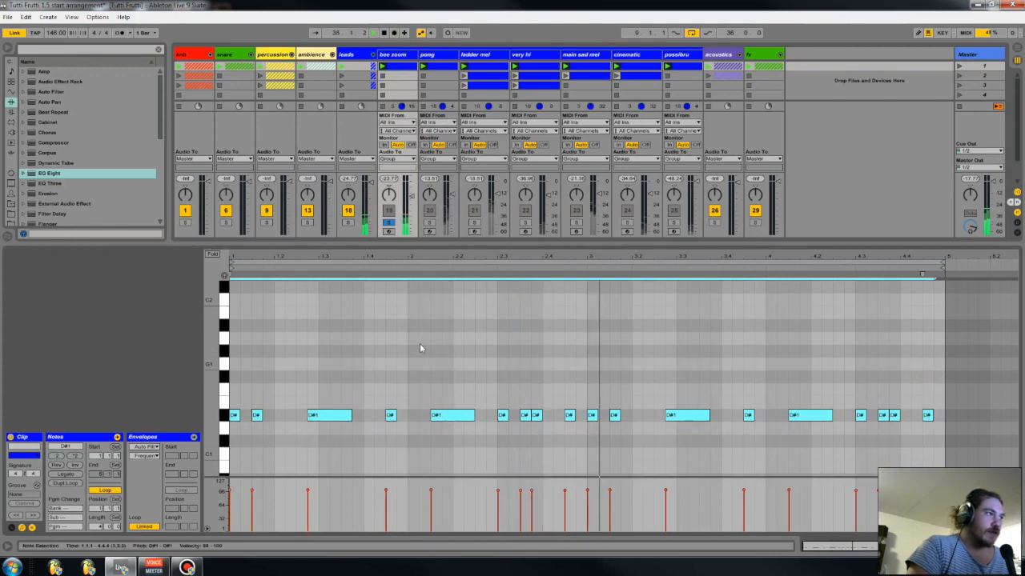
pyautogui.click(315, 455)
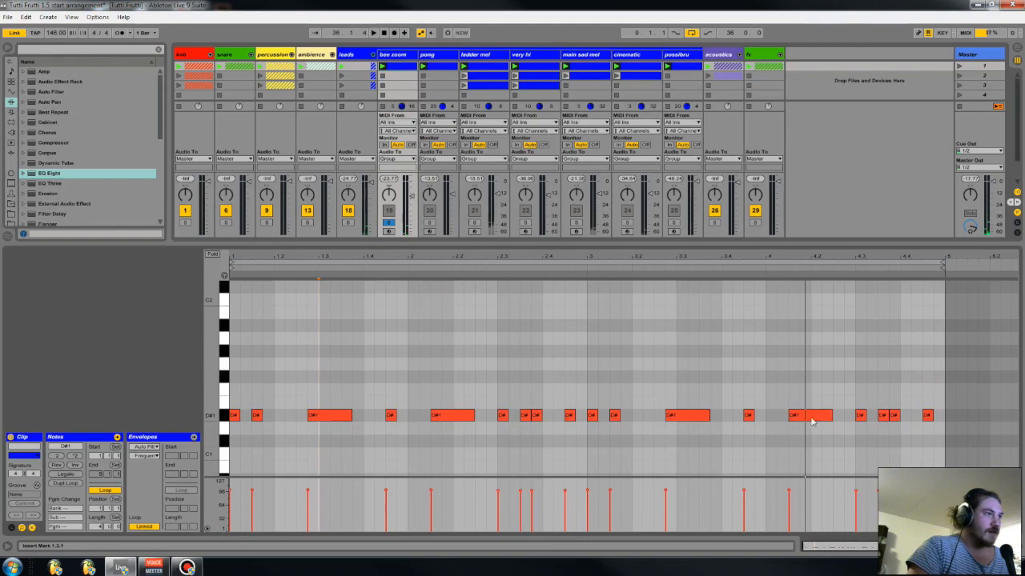
pyautogui.click(947, 401)
pyautogui.moveTo(894, 412); pyautogui.dragTo(232, 436)
pyautogui.click(321, 437)
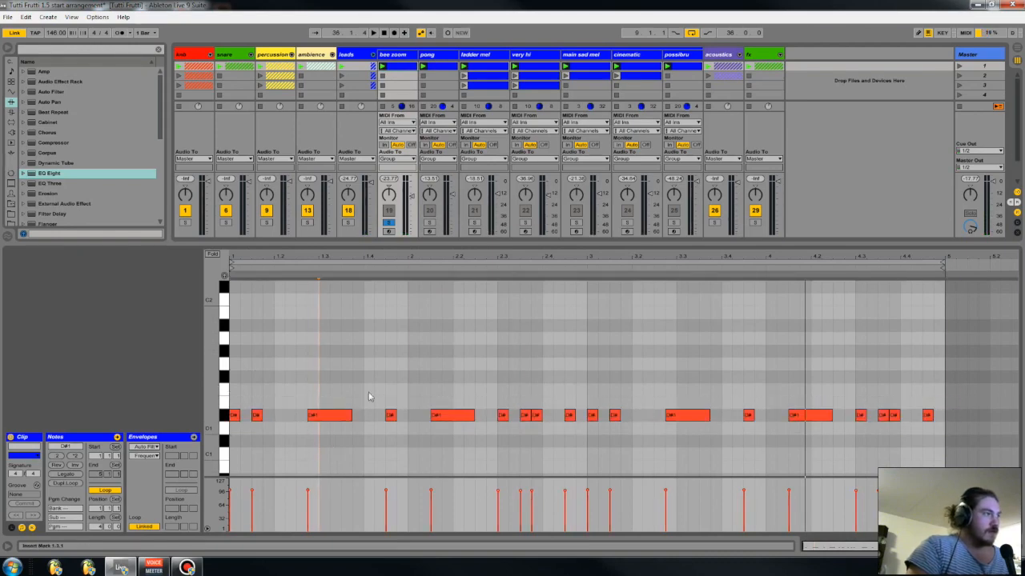
# - Solo the leads group and play it with the main sad mel and ladder mel tracks deactivated
pyautogui.click(348, 221)
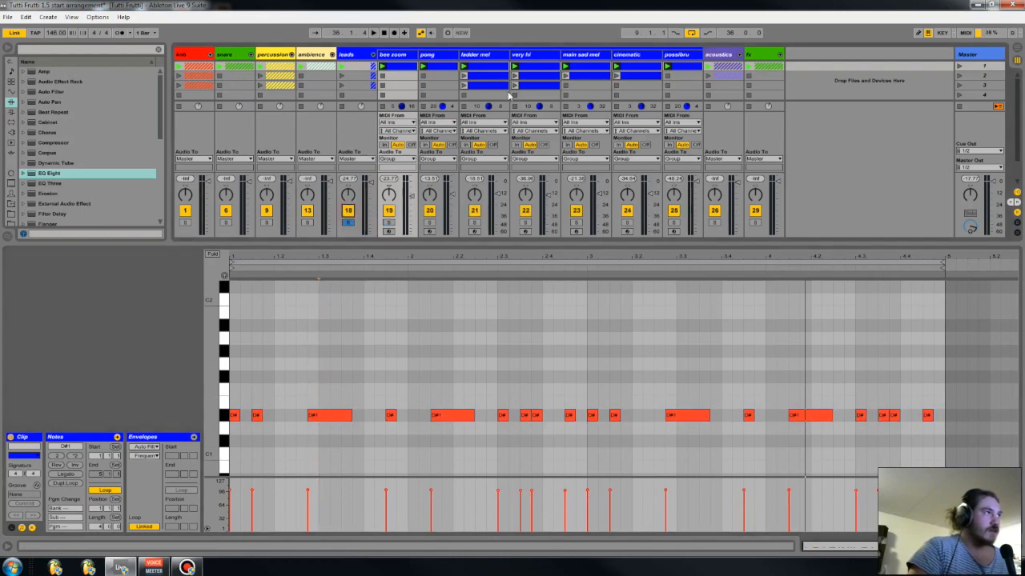
pyautogui.press('space')
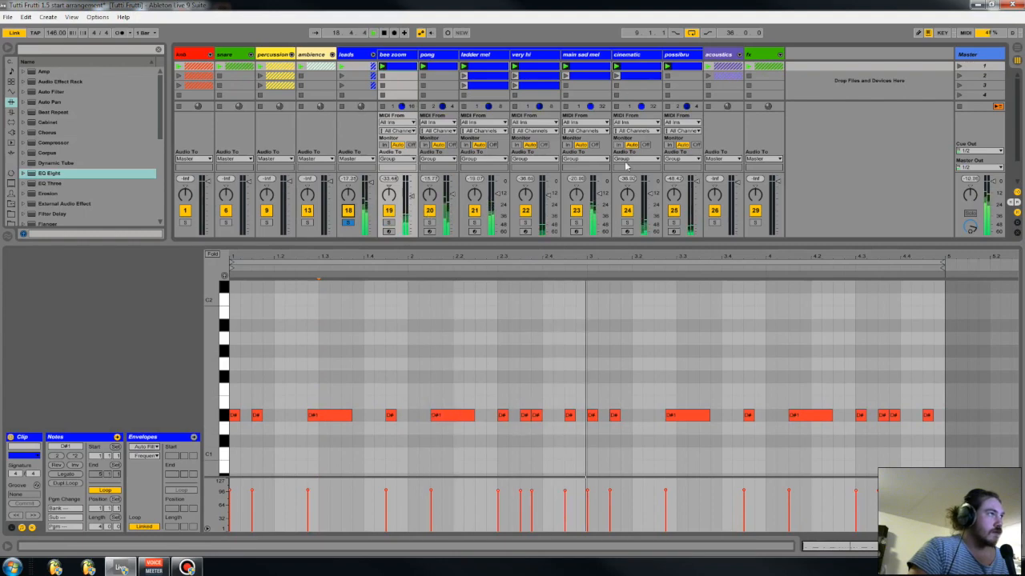
pyautogui.click(575, 210)
pyautogui.click(473, 212)
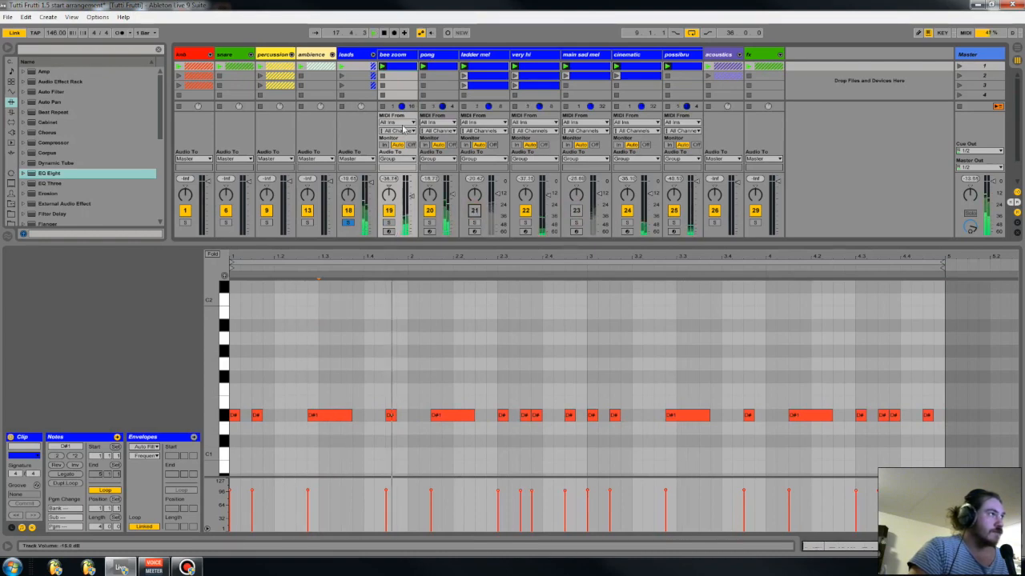
# - Switch bee zoom off and back on during playback to hear what it adds to the leads
pyautogui.click(388, 211)
pyautogui.click(389, 212)
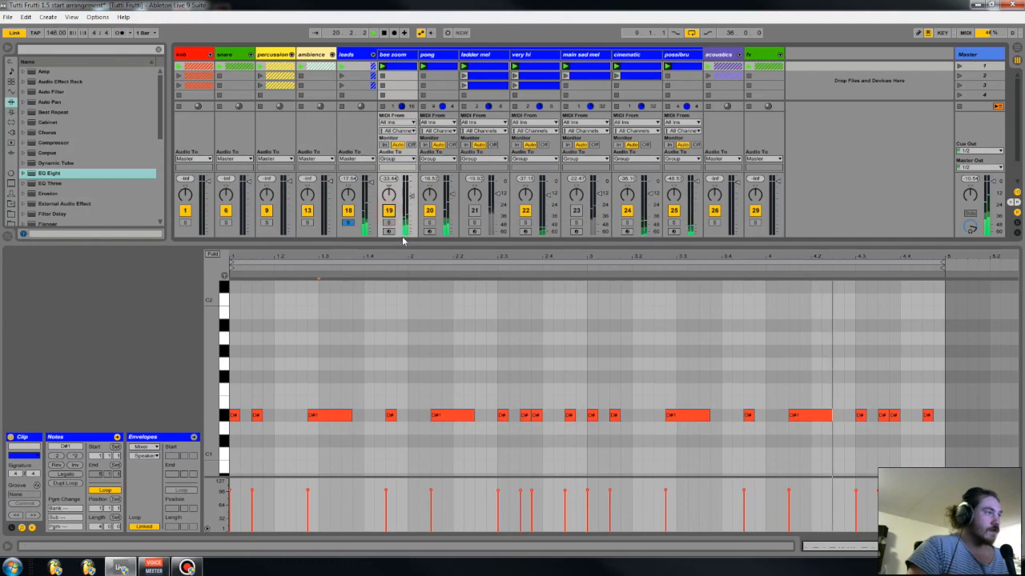
# - Examine the rhythm and spacing of the repeated D#1 notes across bee zoom's whole four-bar clip
pyautogui.moveTo(940, 386); pyautogui.dragTo(240, 448)
pyautogui.click(264, 448)
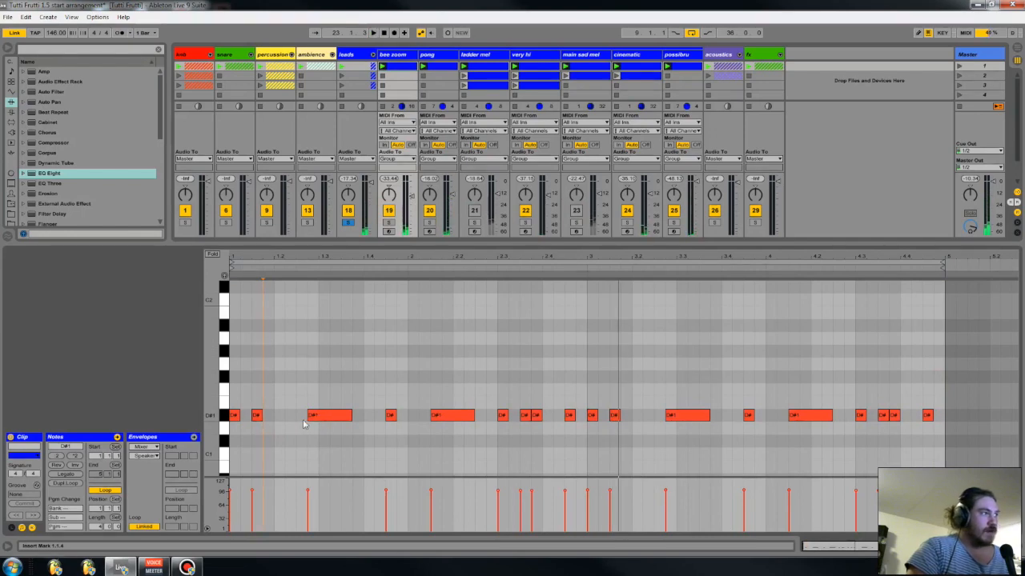
pyautogui.click(236, 416)
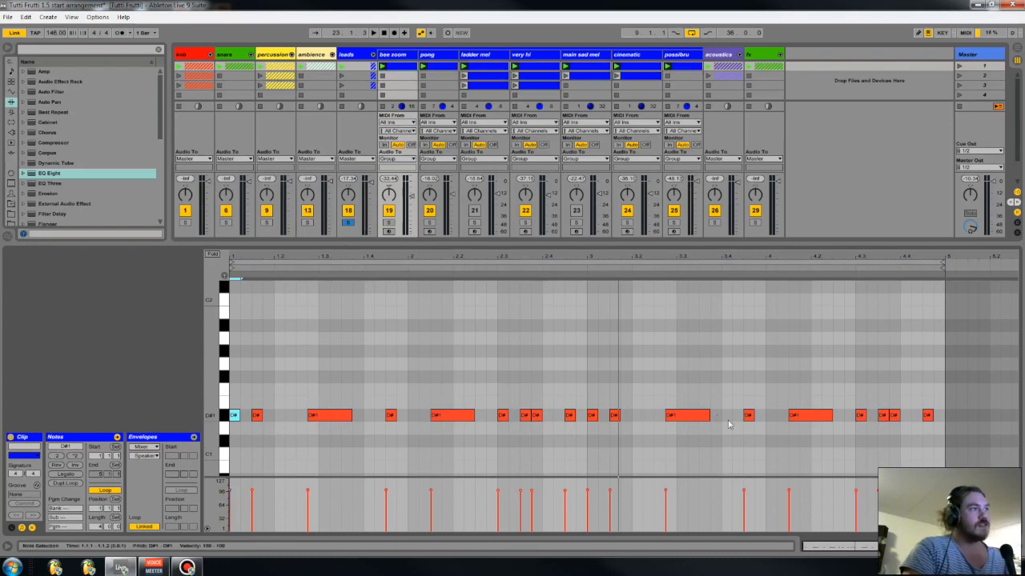
pyautogui.moveTo(938, 373); pyautogui.dragTo(310, 366)
pyautogui.click(312, 368)
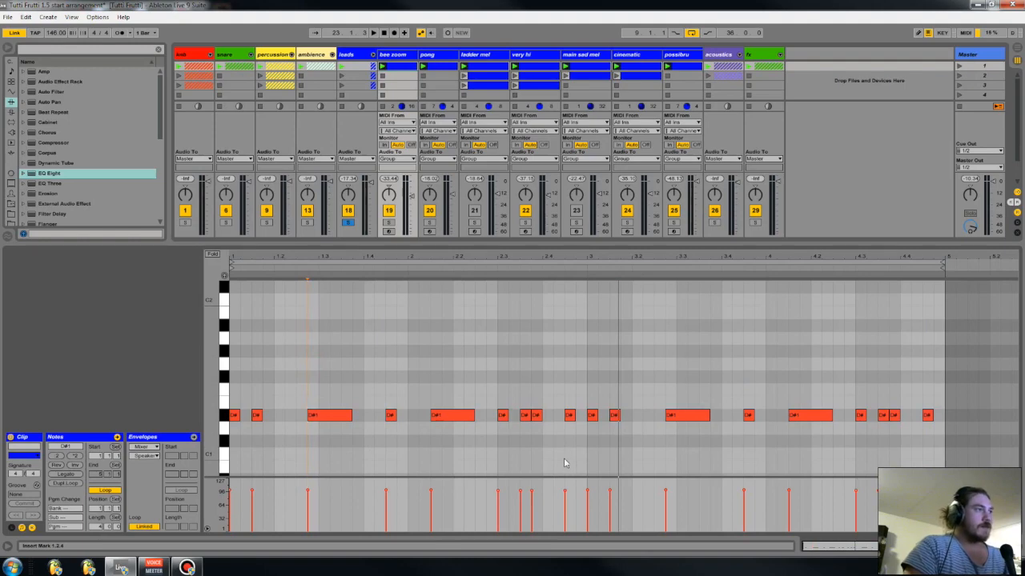
pyautogui.moveTo(928, 378)
pyautogui.mouseDown()
pyautogui.moveTo(416, 447)
pyautogui.moveTo(218, 452)
pyautogui.moveTo(239, 440)
pyautogui.mouseUp()
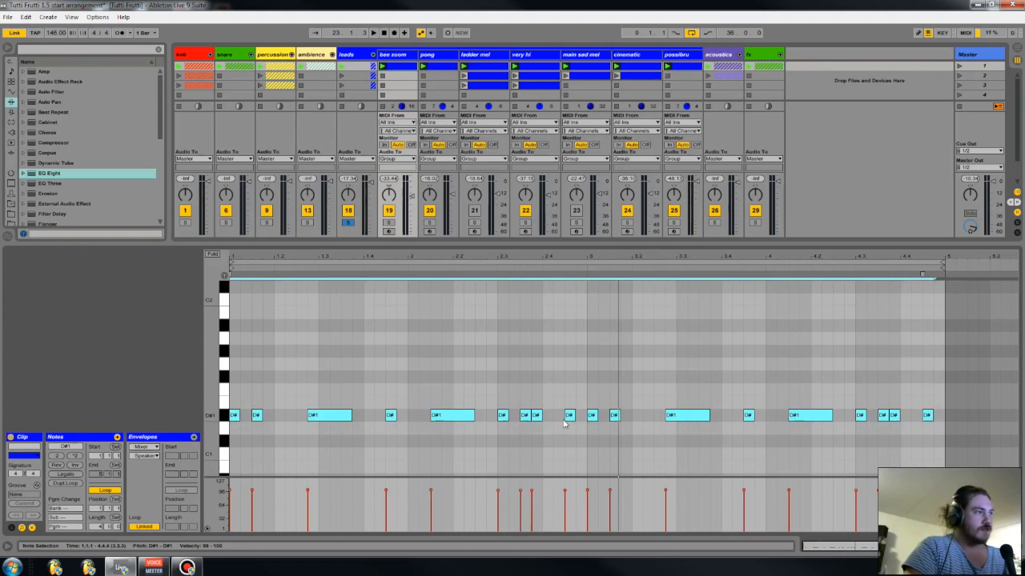
pyautogui.click(618, 461)
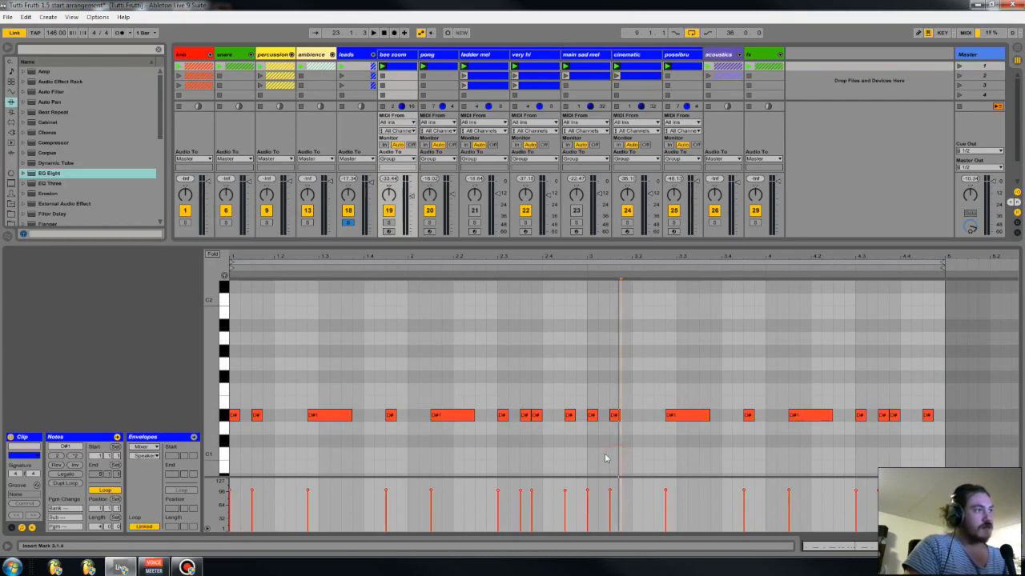
pyautogui.moveTo(590, 447); pyautogui.dragTo(933, 391)
pyautogui.click(934, 383)
pyautogui.moveTo(928, 340); pyautogui.dragTo(237, 437)
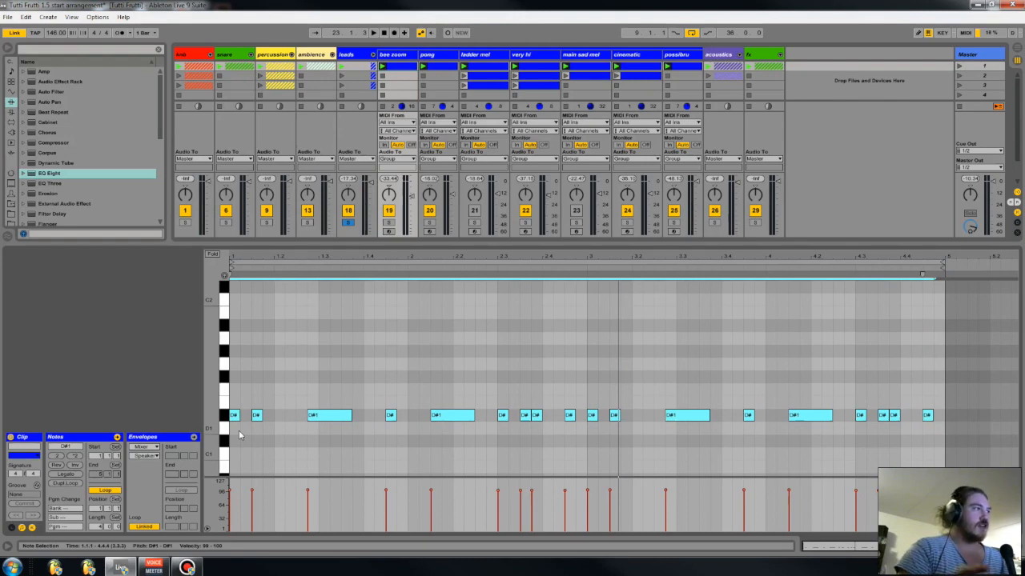
pyautogui.click(240, 438)
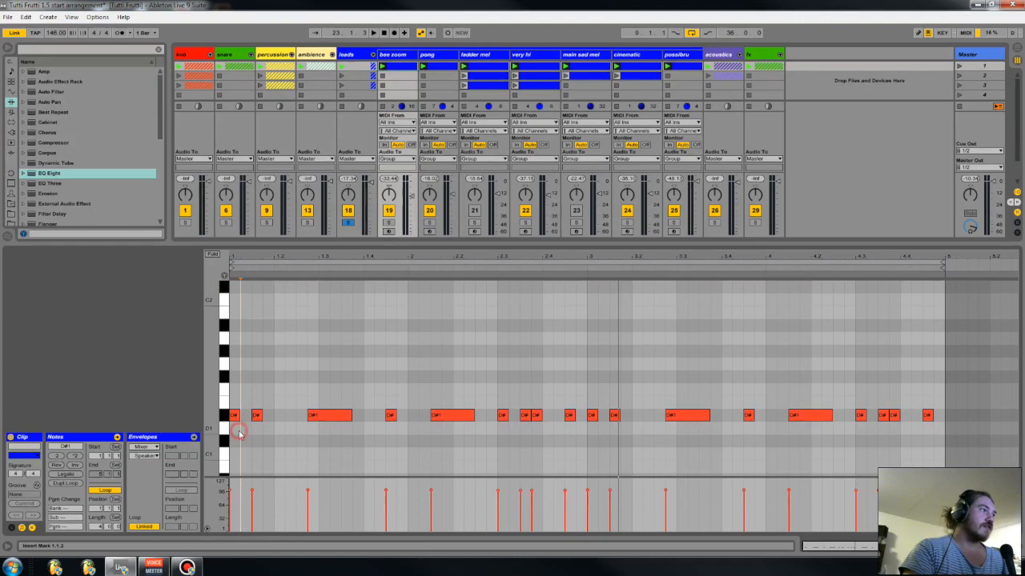
pyautogui.moveTo(240, 439); pyautogui.dragTo(943, 408)
pyautogui.click(935, 405)
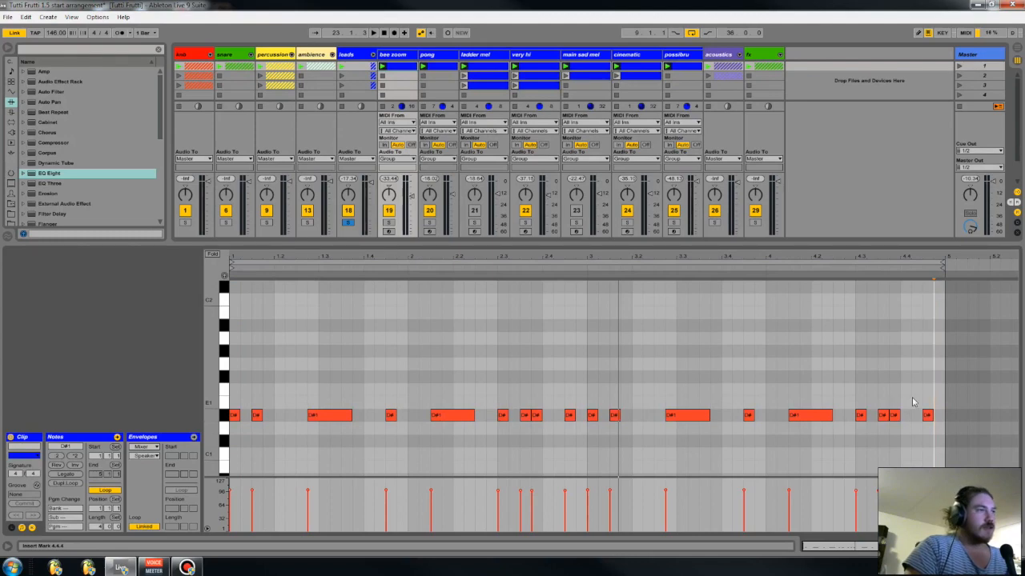
pyautogui.moveTo(931, 387); pyautogui.dragTo(232, 438)
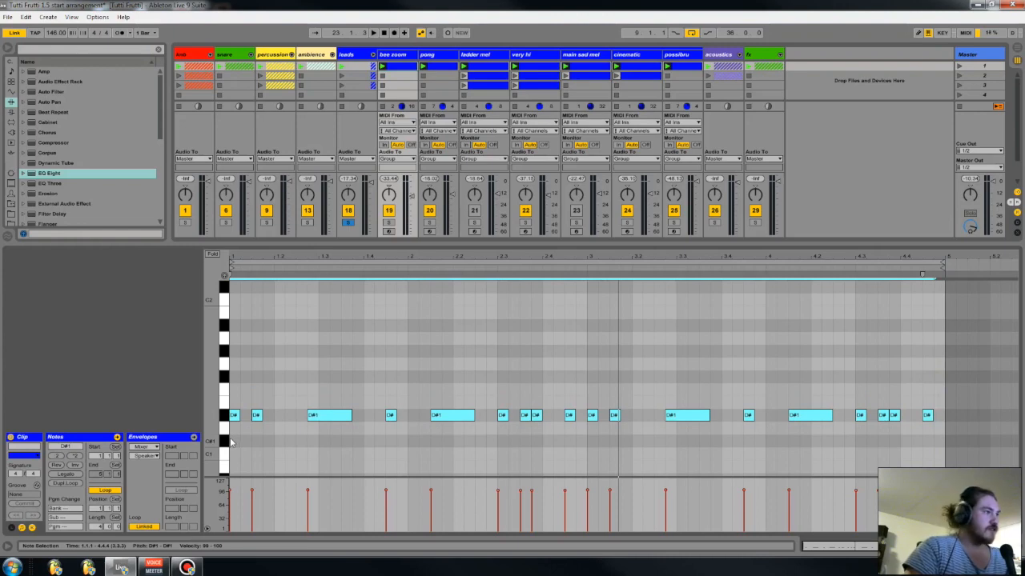
pyautogui.click(320, 456)
pyautogui.click(234, 415)
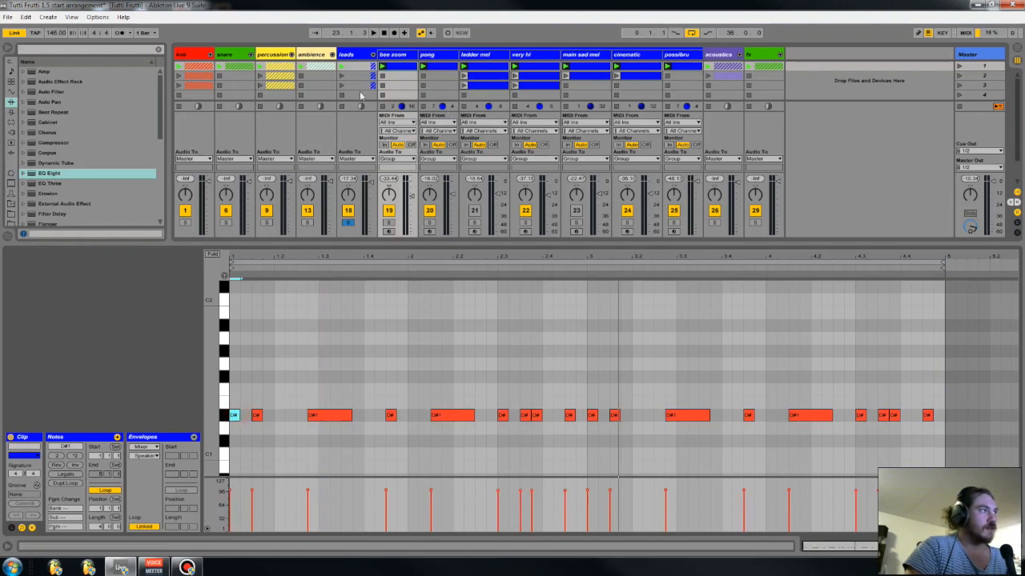
# - Display bee zoom's devices and inspect the settings in its Sylenth1 synth window
pyautogui.doubleClick(393, 55)
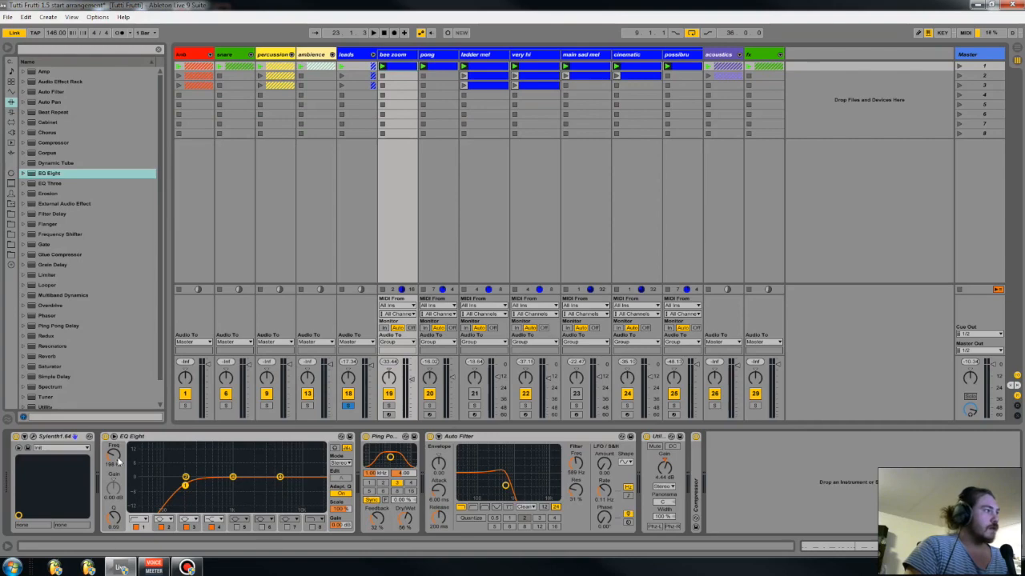
pyautogui.click(33, 437)
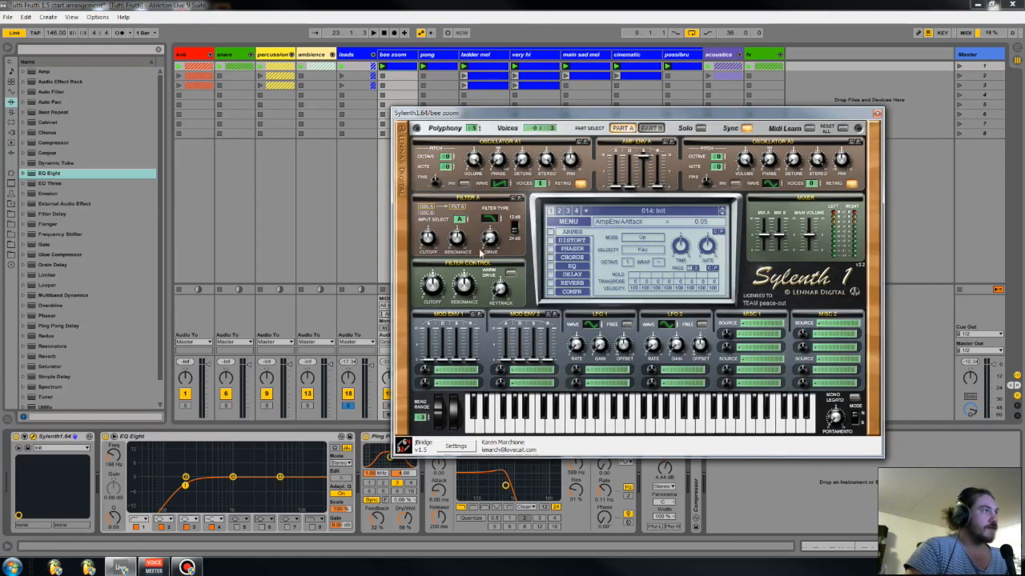
pyautogui.click(877, 114)
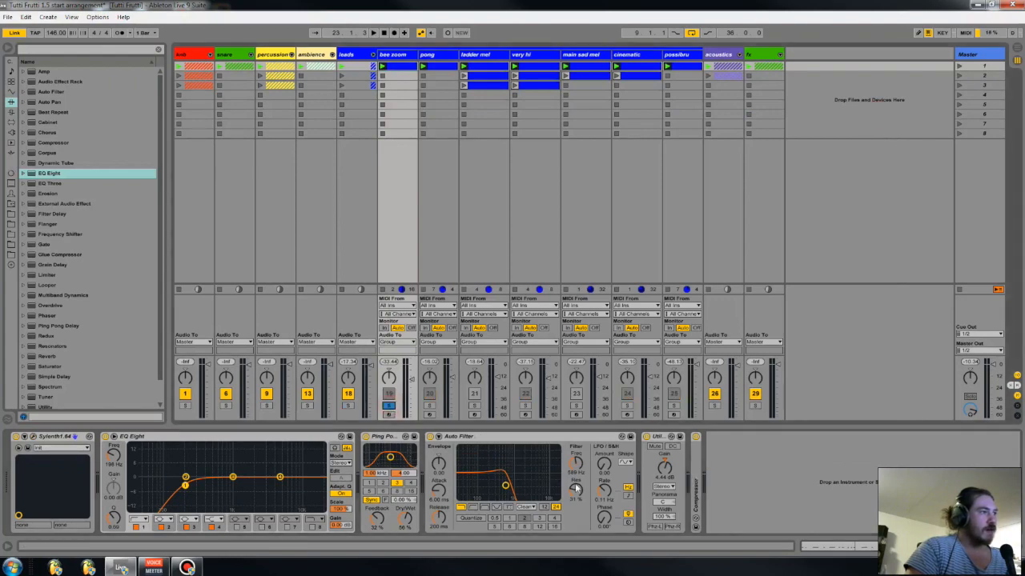
# - Unfold the Compressor at the end of bee zoom's device chain and examine its sidechain settings
pyautogui.doubleClick(700, 504)
pyautogui.click(704, 462)
pyautogui.click(705, 465)
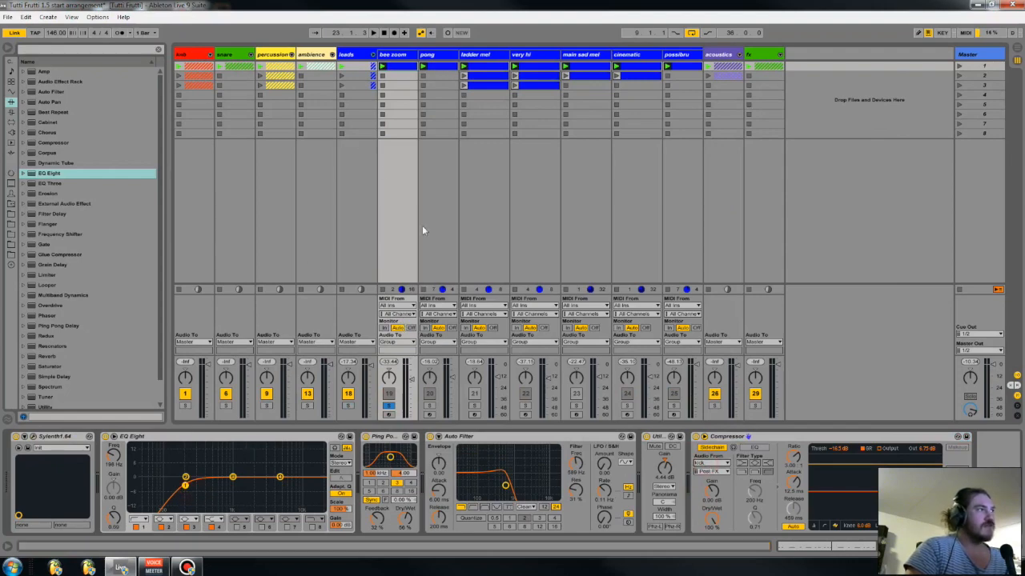
# - Solo the leads group during playback, solo the pong track within it, and display the start of pong's device chain
pyautogui.click(348, 406)
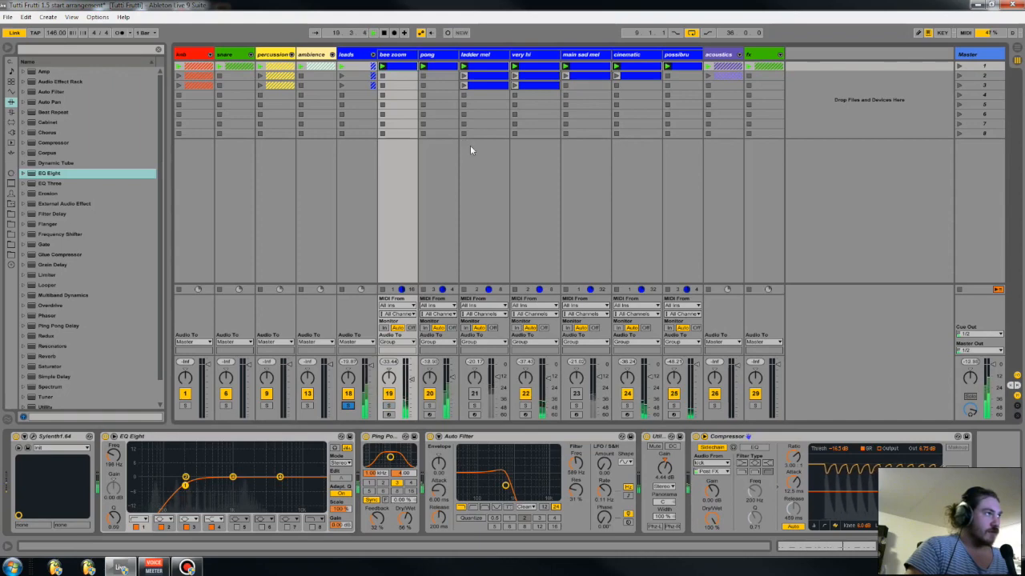
pyautogui.click(441, 56)
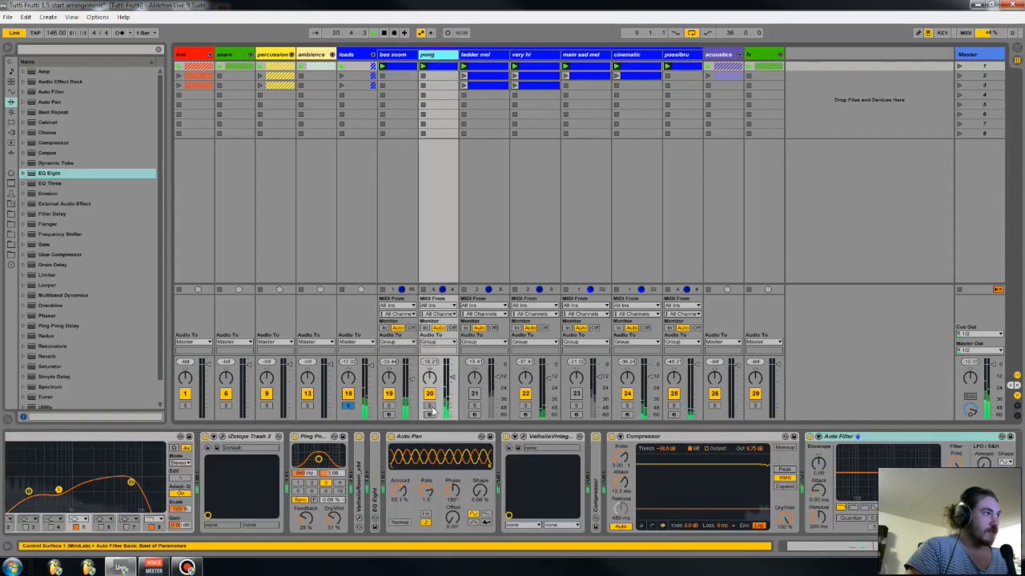
pyautogui.click(430, 406)
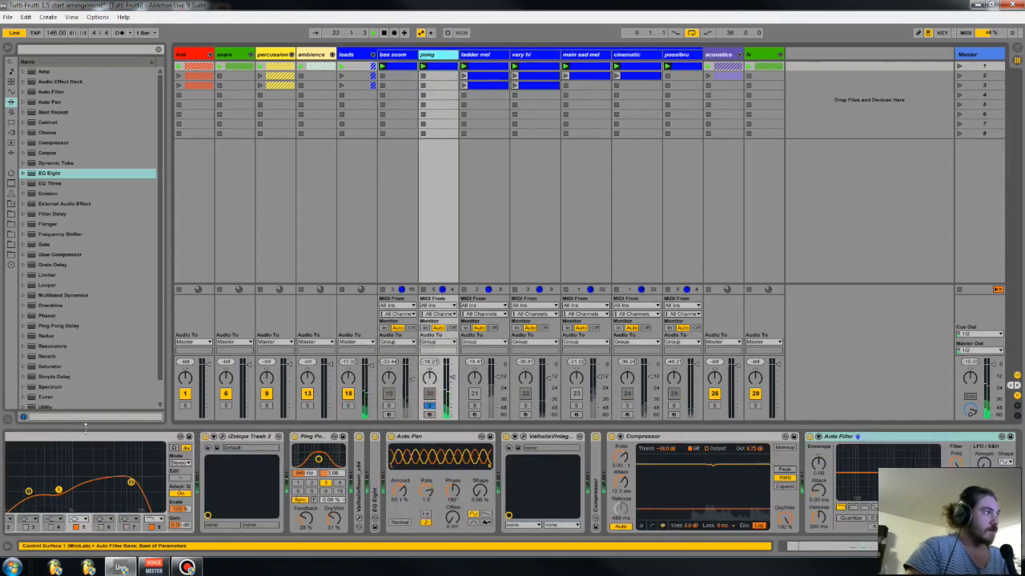
pyautogui.click(90, 436)
pyautogui.press('Left')
pyautogui.press('Left')
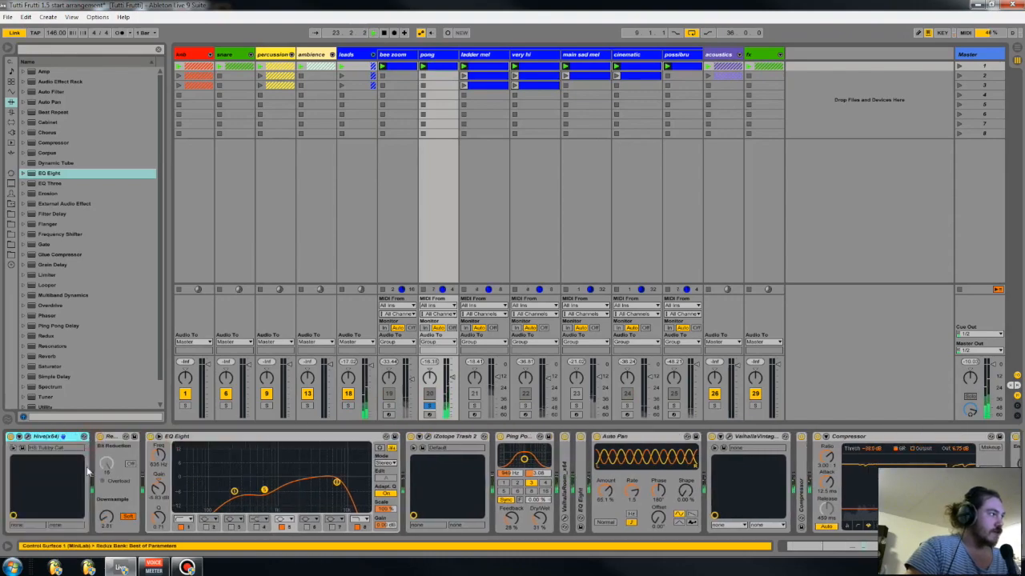
# - Open pong's Hive synth window, move it up over the tracks, and examine the arpeggiator and sequencer settings
pyautogui.click(27, 437)
pyautogui.moveTo(472, 160); pyautogui.dragTo(492, 83)
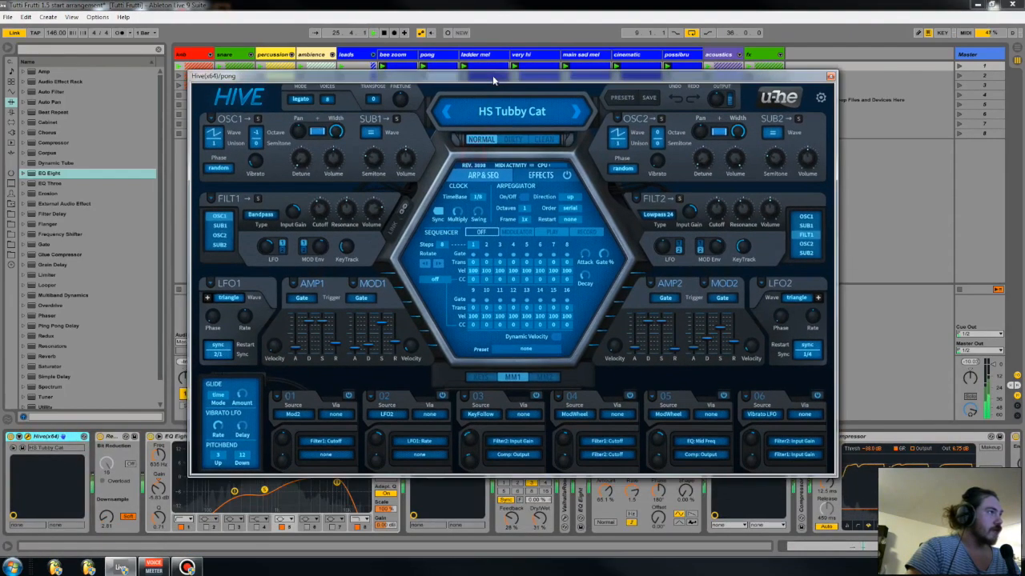
pyautogui.click(478, 119)
pyautogui.click(416, 76)
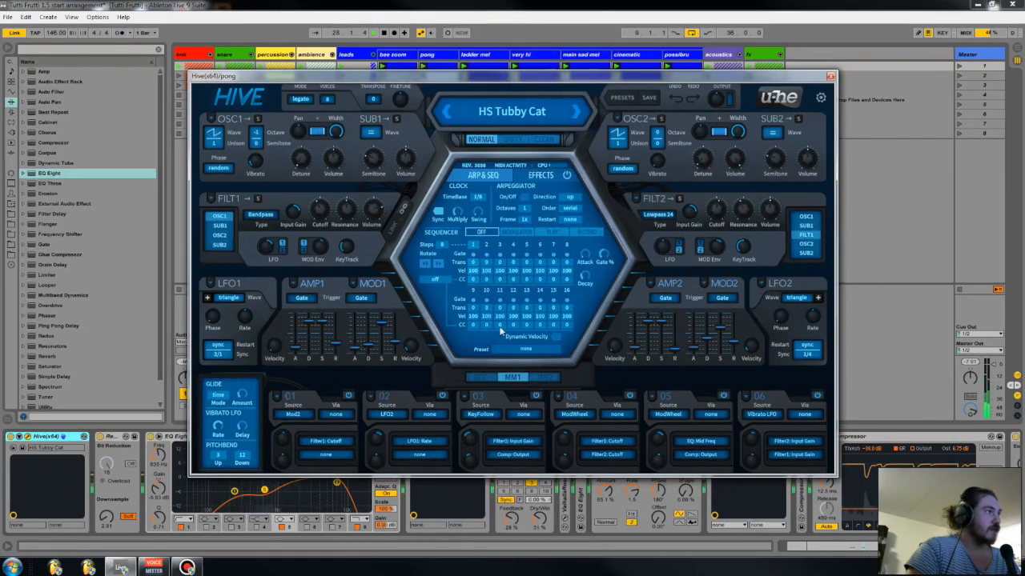
pyautogui.click(485, 234)
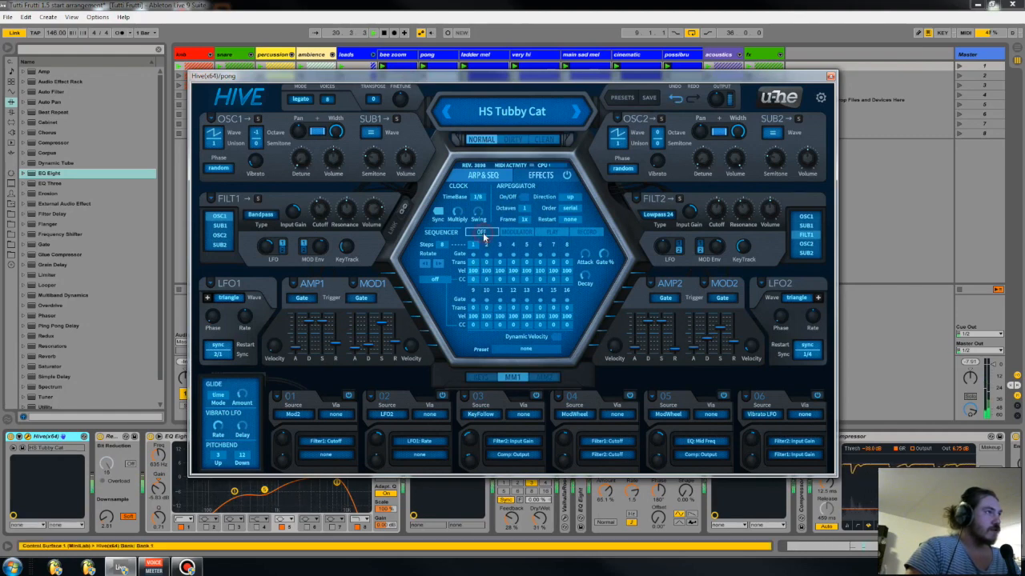
# - Switch Hive's synth engine to Dirty, and inspect its effects page before returning to the arpeggiator and sequencer page
pyautogui.click(502, 140)
pyautogui.click(487, 138)
pyautogui.click(507, 144)
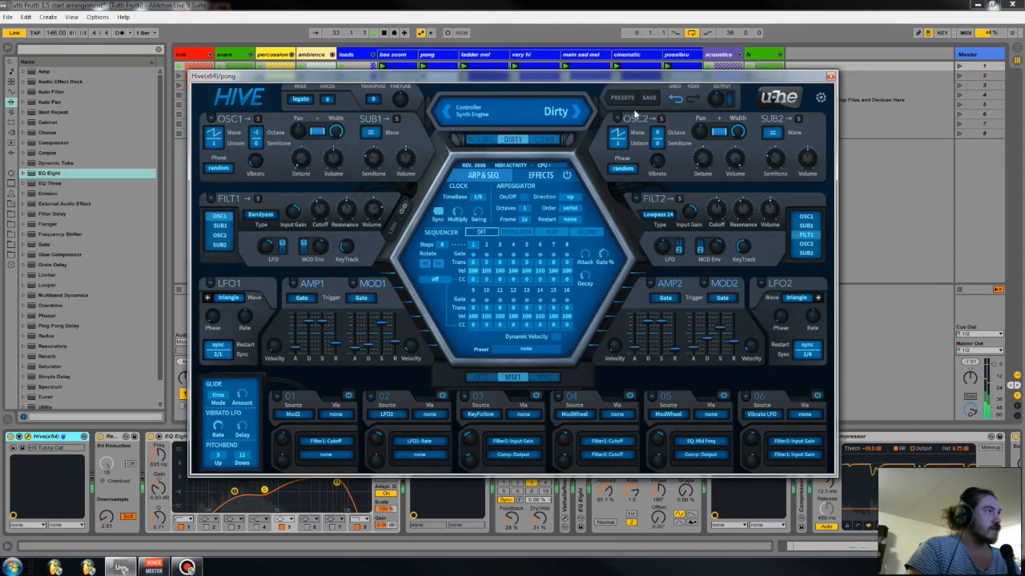
pyautogui.click(530, 175)
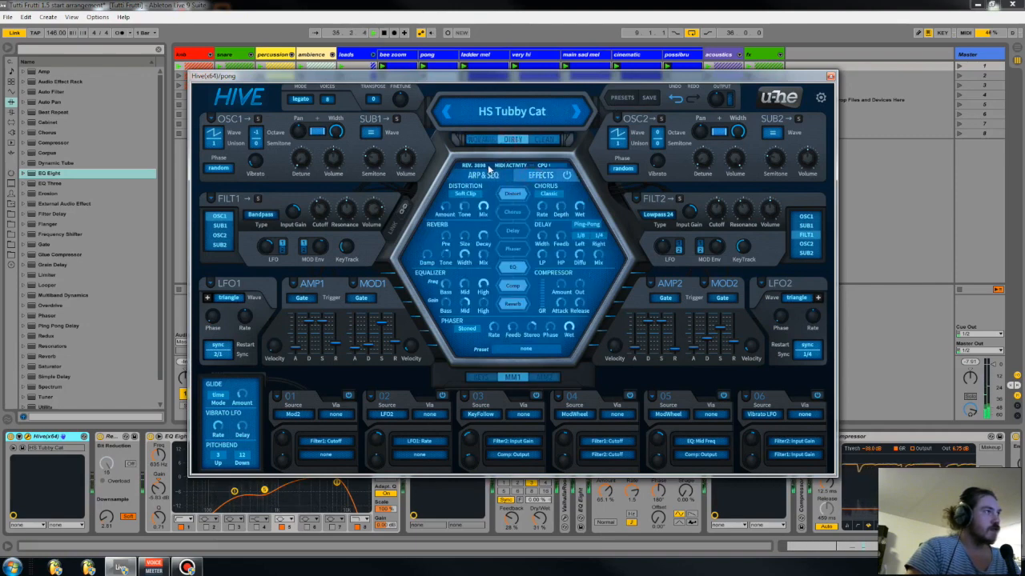
pyautogui.click(480, 174)
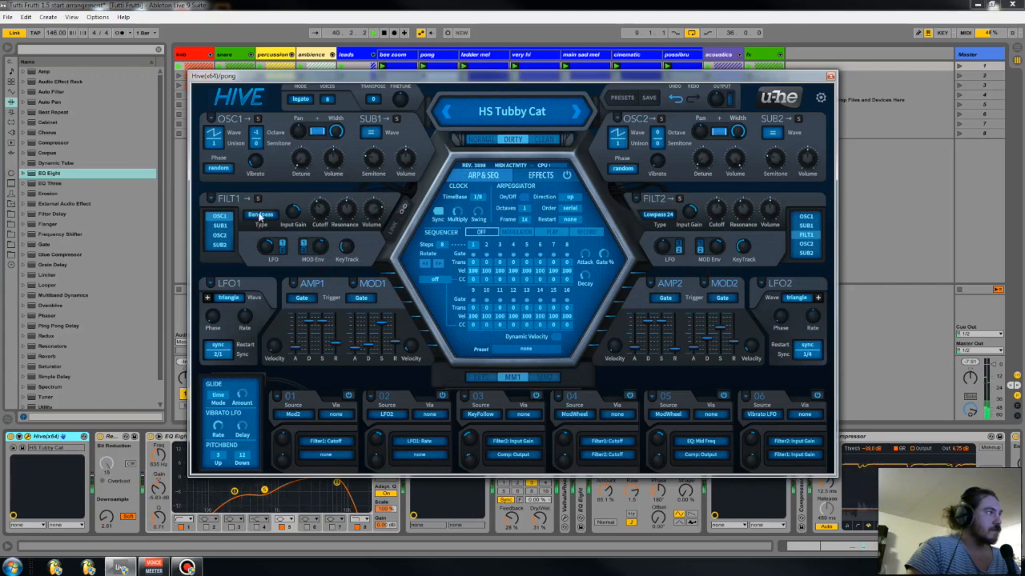
# - Try Hive's Filter 1 cutoff and LFO amount to demonstrate the bandpass filter movement, and close the synth window
pyautogui.moveTo(324, 209)
pyautogui.mouseDown()
pyautogui.moveTo(324, 177)
pyautogui.moveTo(325, 223)
pyautogui.mouseUp()
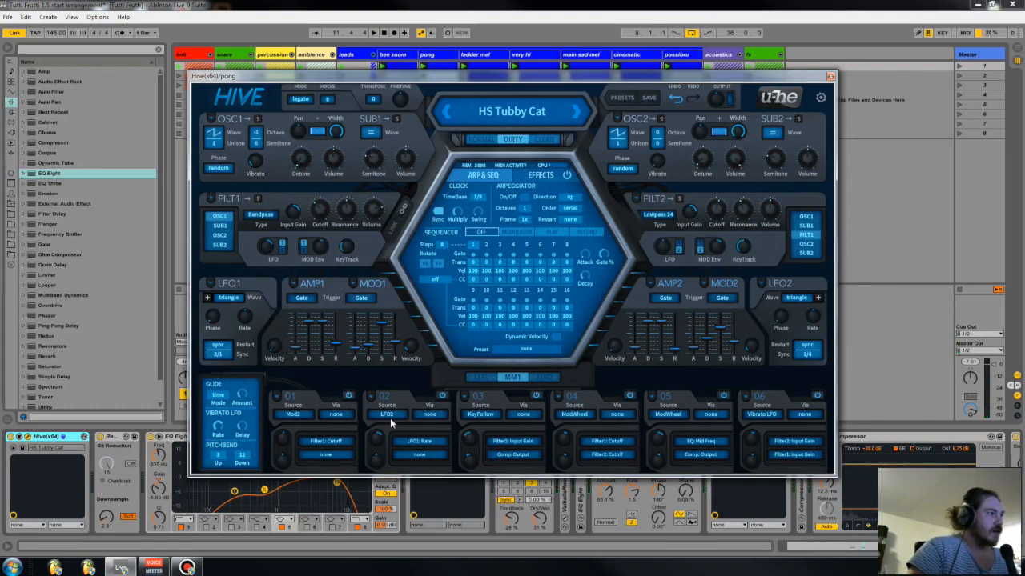
pyautogui.moveTo(270, 250)
pyautogui.doubleClick(269, 245)
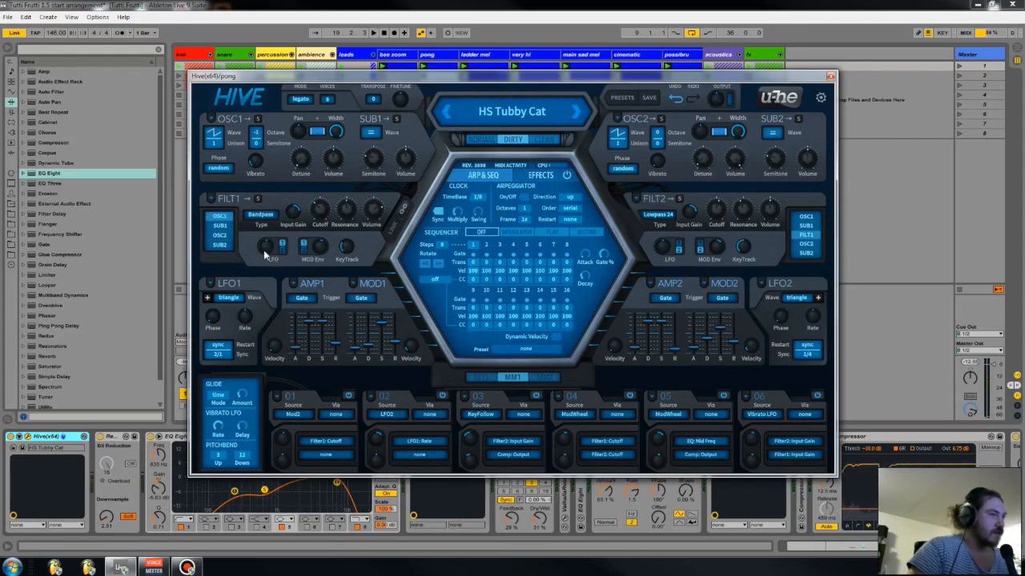
pyautogui.click(269, 246)
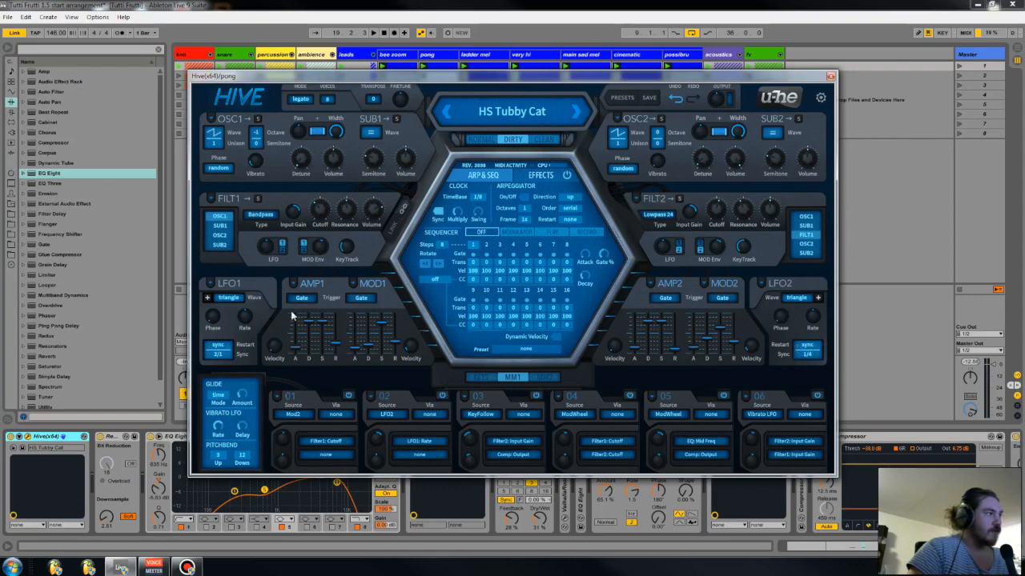
pyautogui.moveTo(269, 257); pyautogui.dragTo(267, 241)
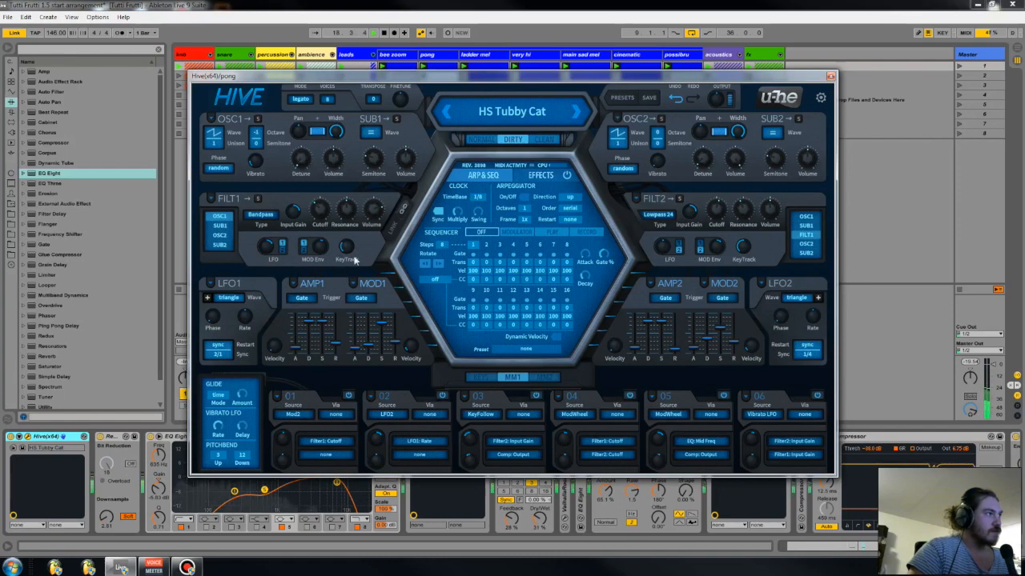
pyautogui.click(830, 77)
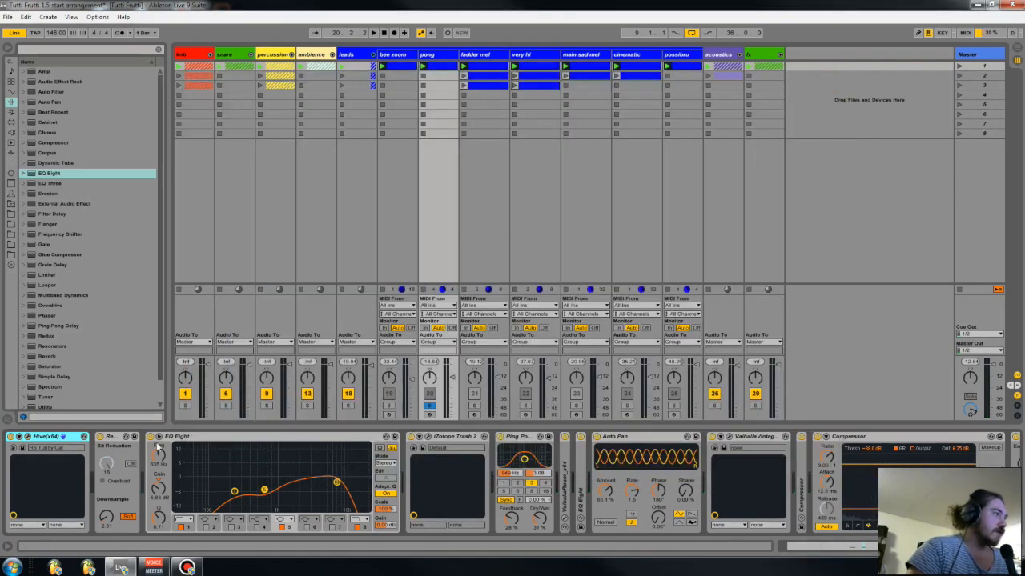
# - Examine the EQ Eight and bit reduction device that follow Hive in pong's chain
pyautogui.click(248, 437)
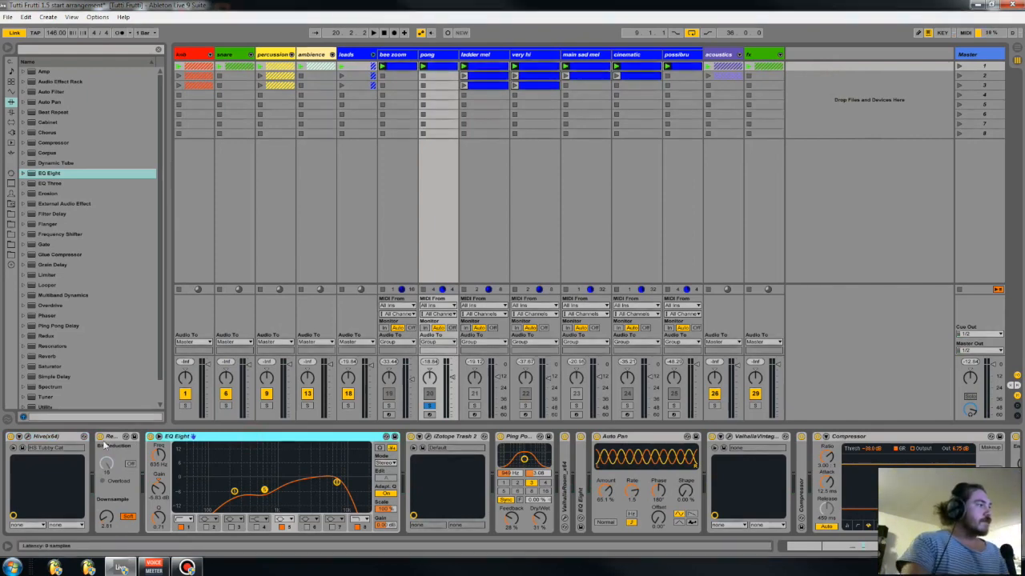
pyautogui.click(434, 55)
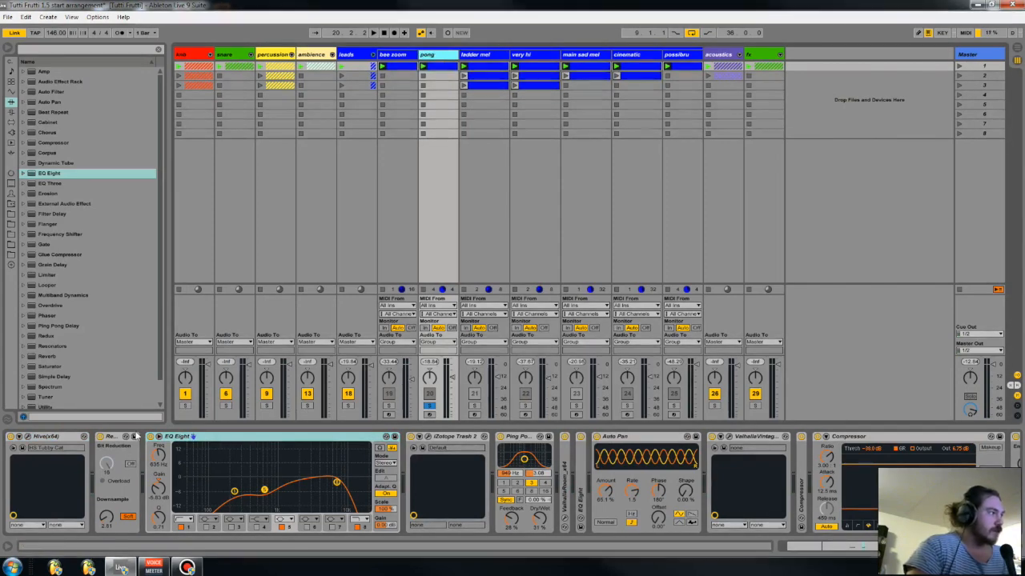
pyautogui.click(107, 437)
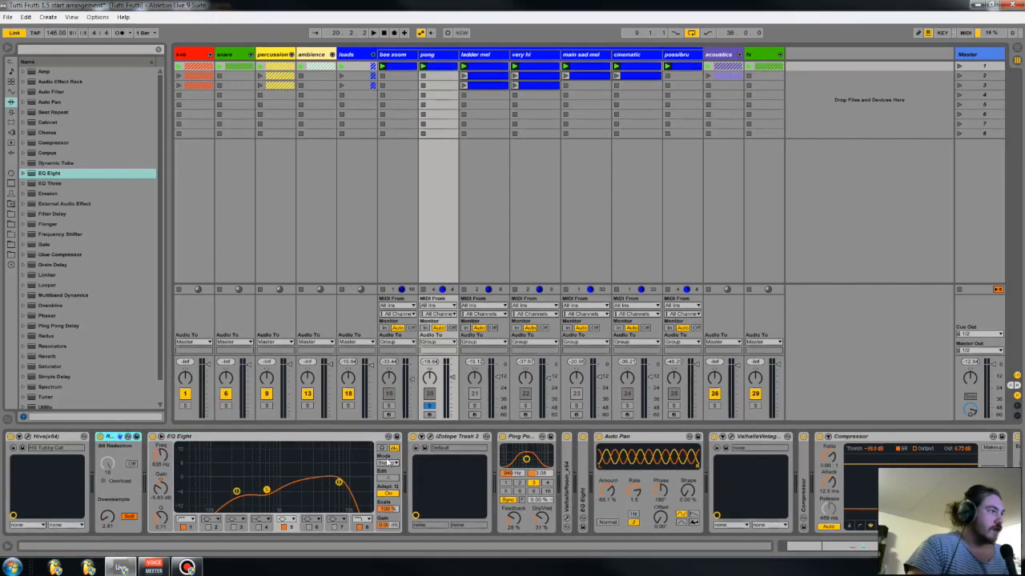
# - Open pong's iZotope Trash 2, dismiss its preset manager, examine the Stage 1 Fuzz Negative distortion, and close the plugin window
pyautogui.click(429, 437)
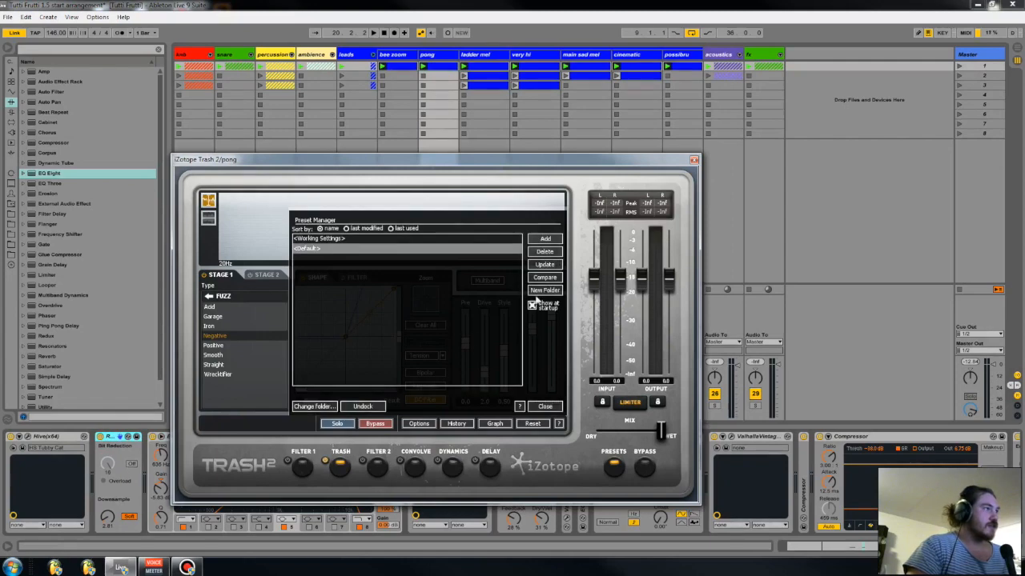
pyautogui.click(543, 407)
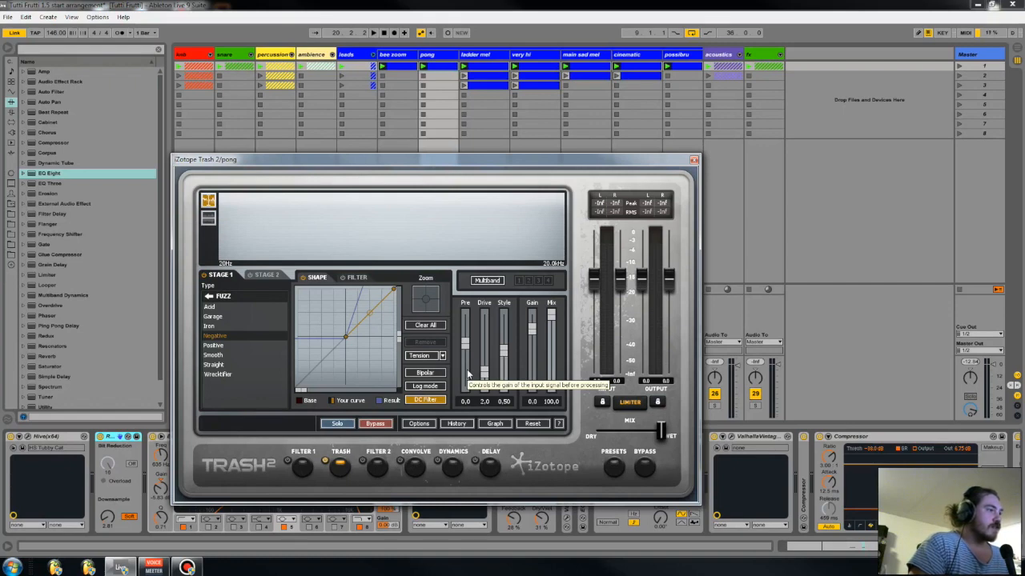
pyautogui.click(693, 159)
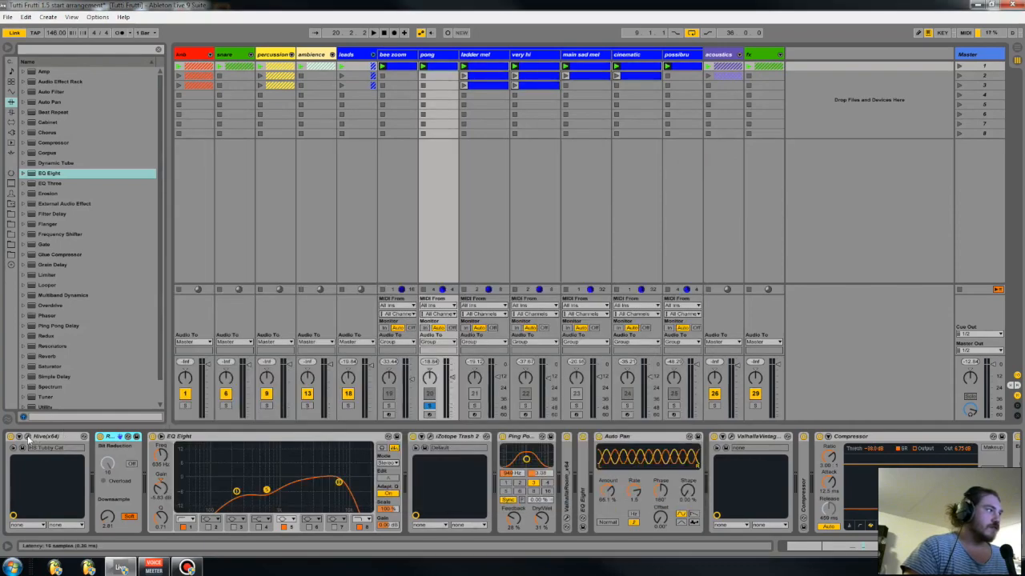
# - Reopen pong's Hive window, examine its preset and built-in effects, and close it again
pyautogui.click(28, 436)
pyautogui.click(530, 175)
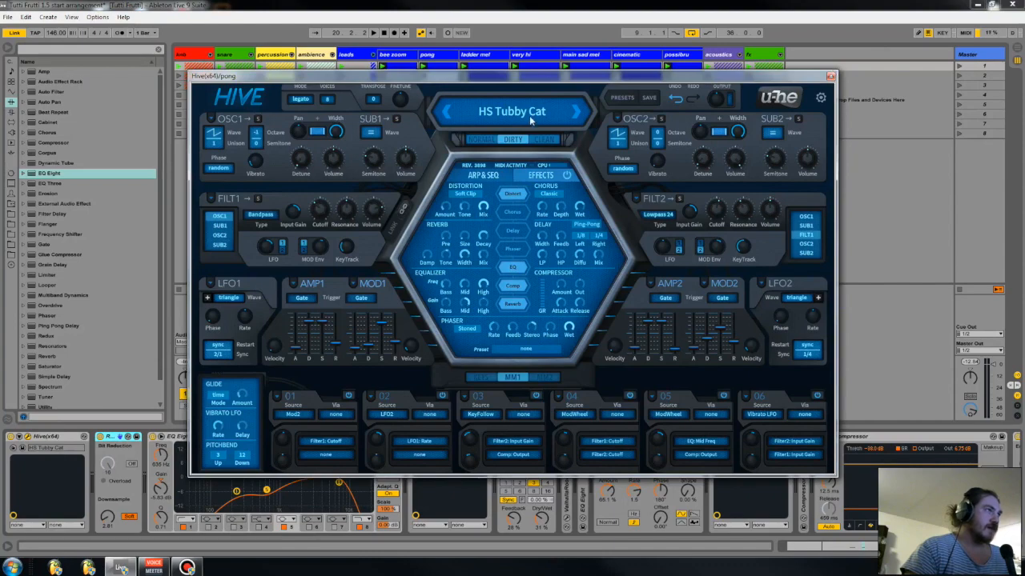
pyautogui.click(829, 77)
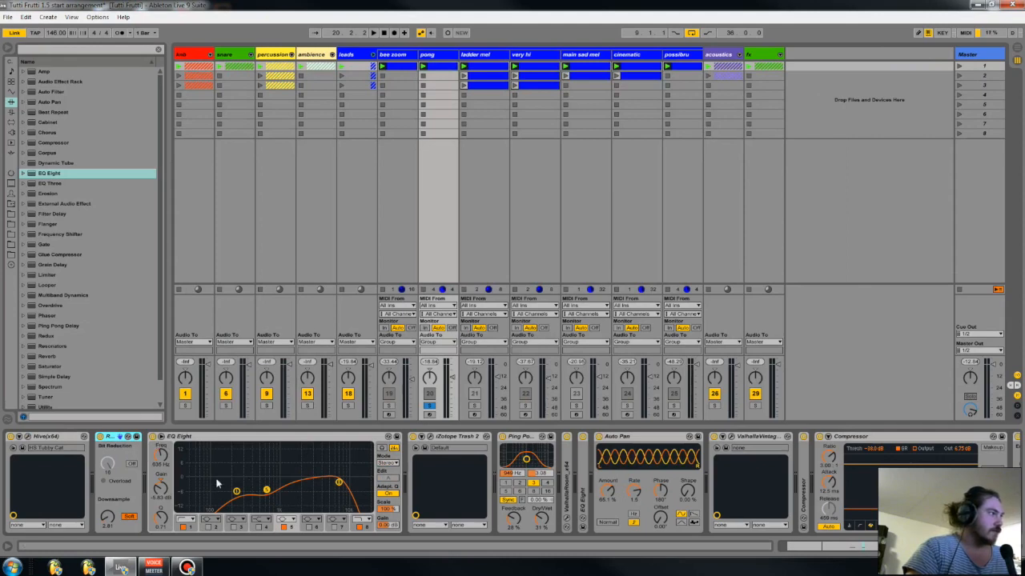
# - Inspect the curve of pong's first EQ Eight and the settings of its Auto Pan
pyautogui.moveTo(225, 478); pyautogui.dragTo(361, 512)
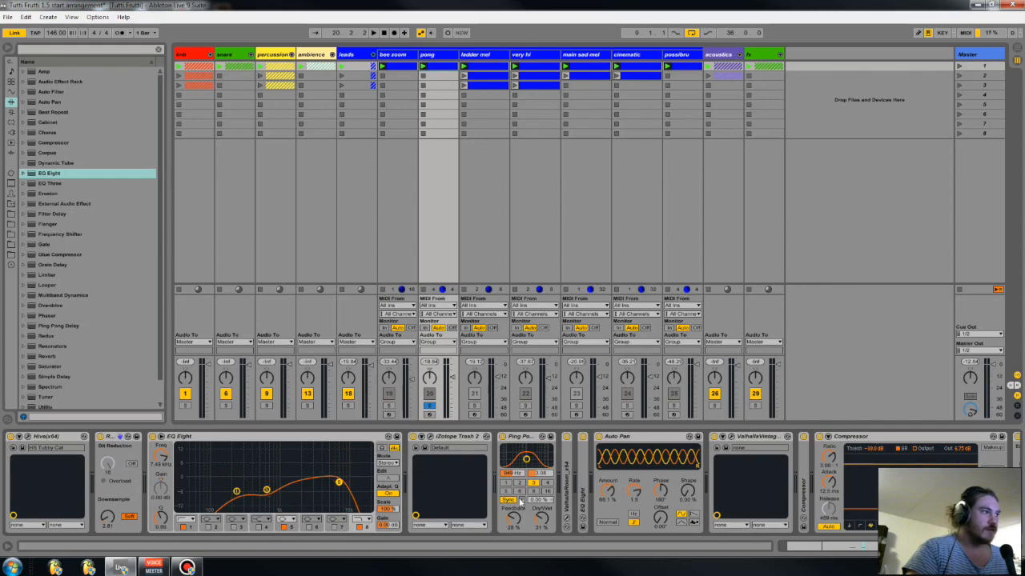
pyautogui.click(615, 453)
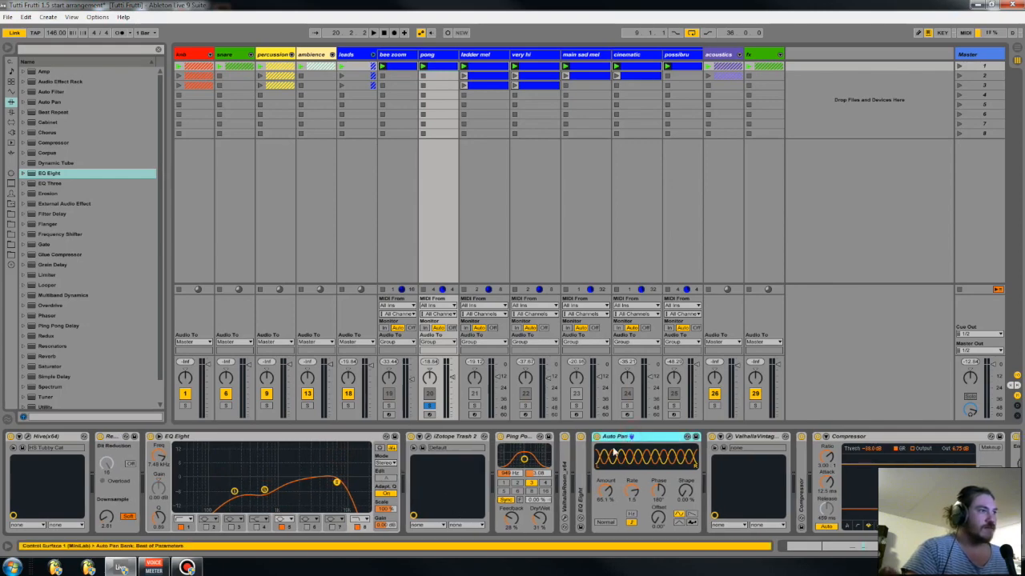
# - Open pong's ValhallaVintageVerb, move its window up clear of the device chain, and examine the reverb settings
pyautogui.click(756, 443)
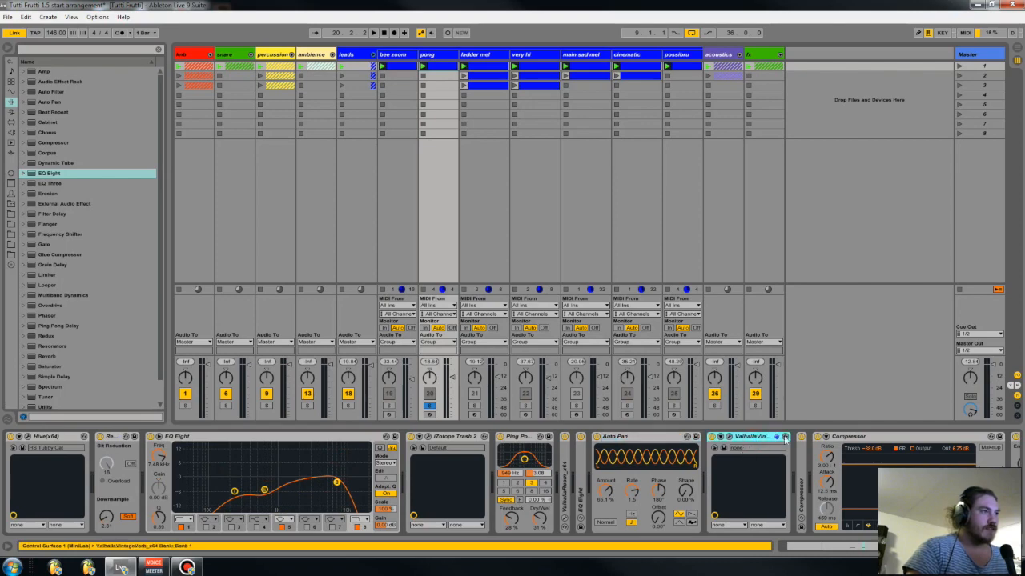
pyautogui.click(726, 437)
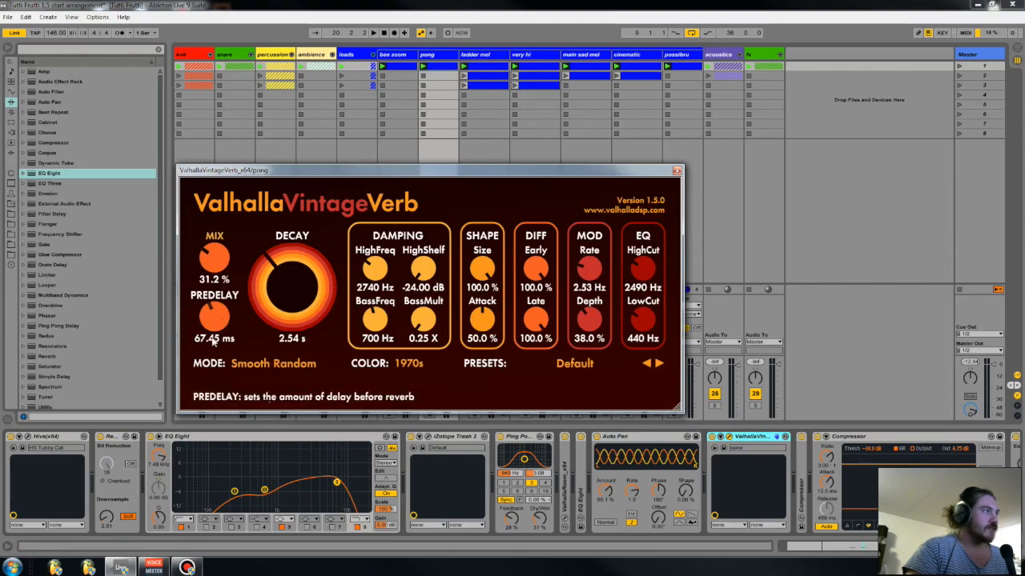
pyautogui.moveTo(344, 171); pyautogui.dragTo(456, 29)
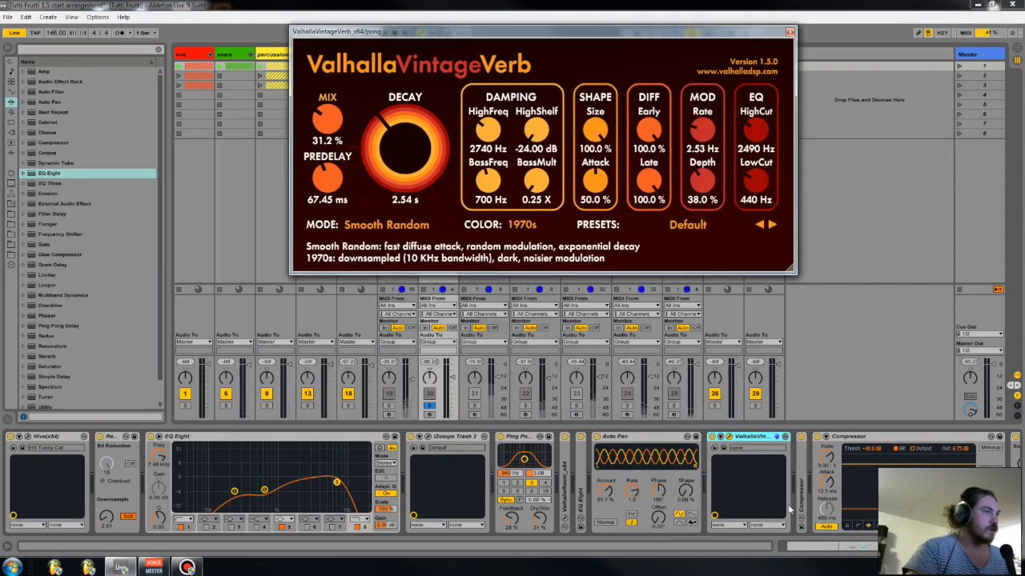
# - Examine the notes in pong's MIDI clip alongside the reverb window, and return to the device chain
pyautogui.click(797, 544)
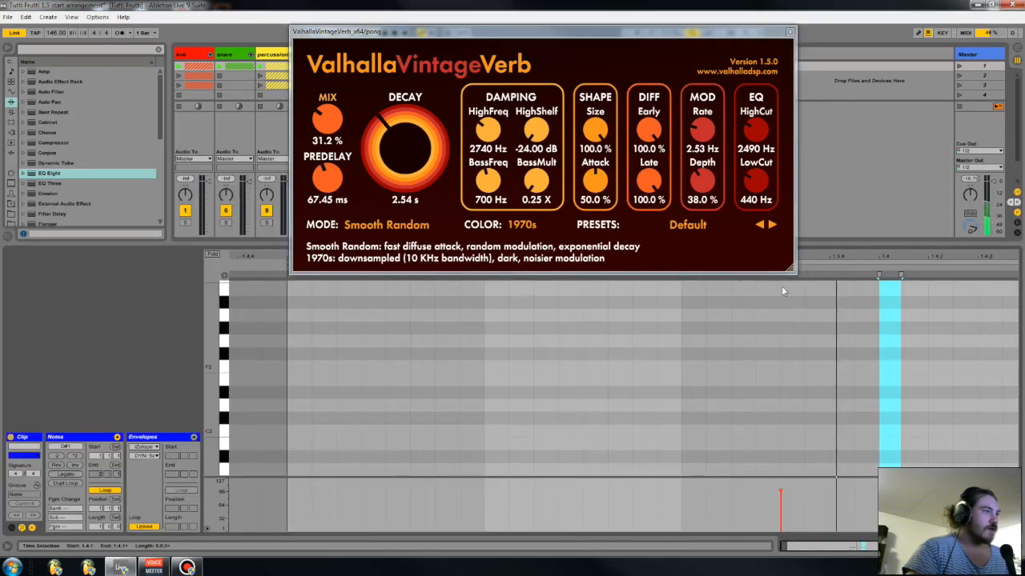
pyautogui.scroll(-6, 772, 401)
pyautogui.click(779, 381)
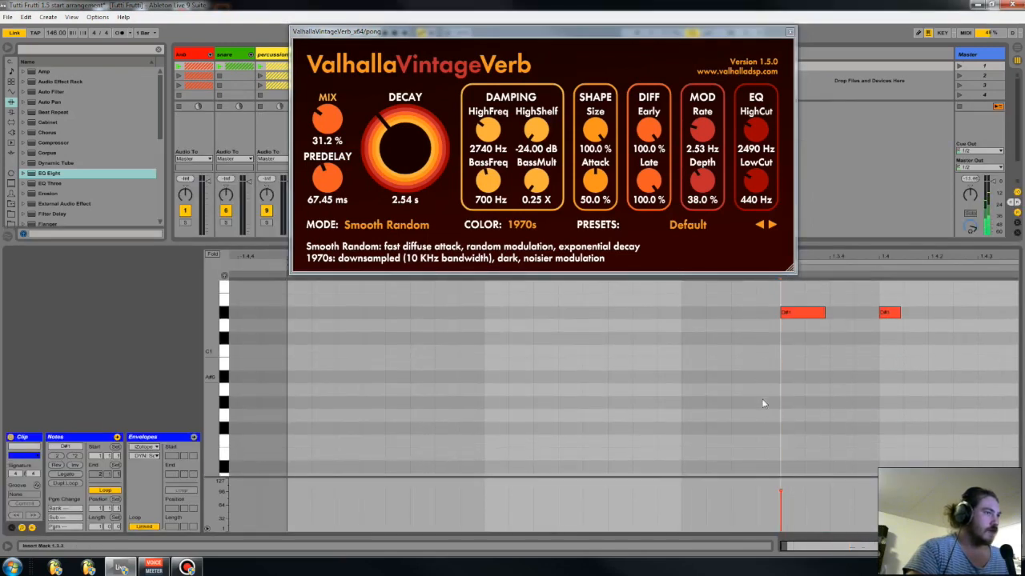
pyautogui.scroll(1, 768, 402)
pyautogui.click(904, 545)
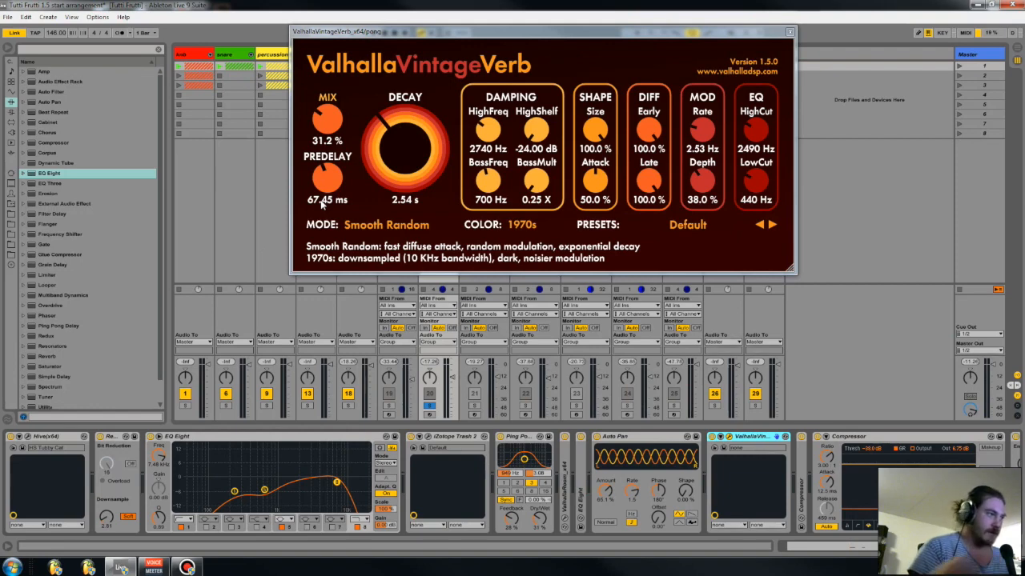
# - Unfold ValhallaRoom in pong's chain, decline its licence authorization, and close the plugin window
pyautogui.doubleClick(563, 458)
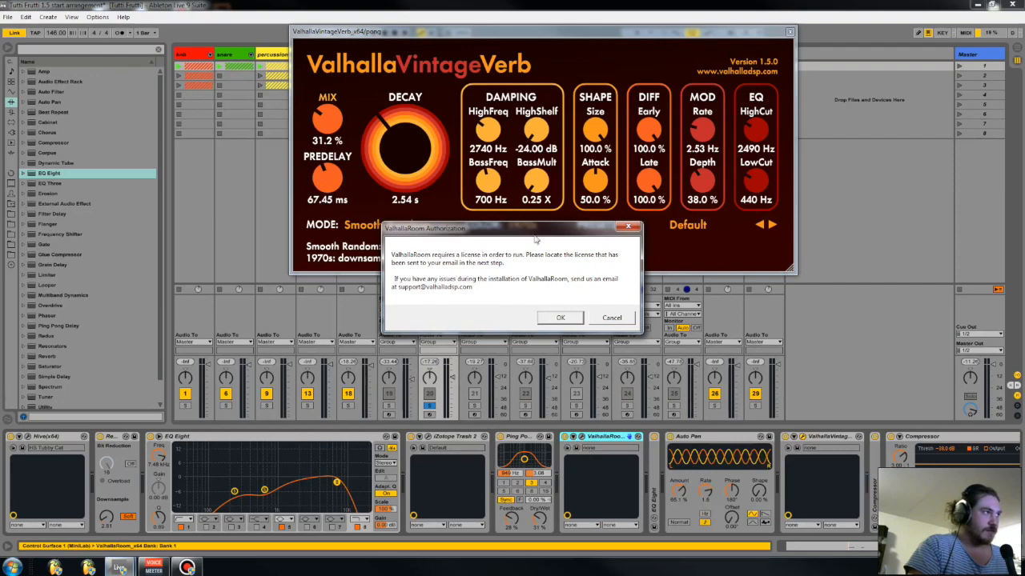
pyautogui.click(610, 319)
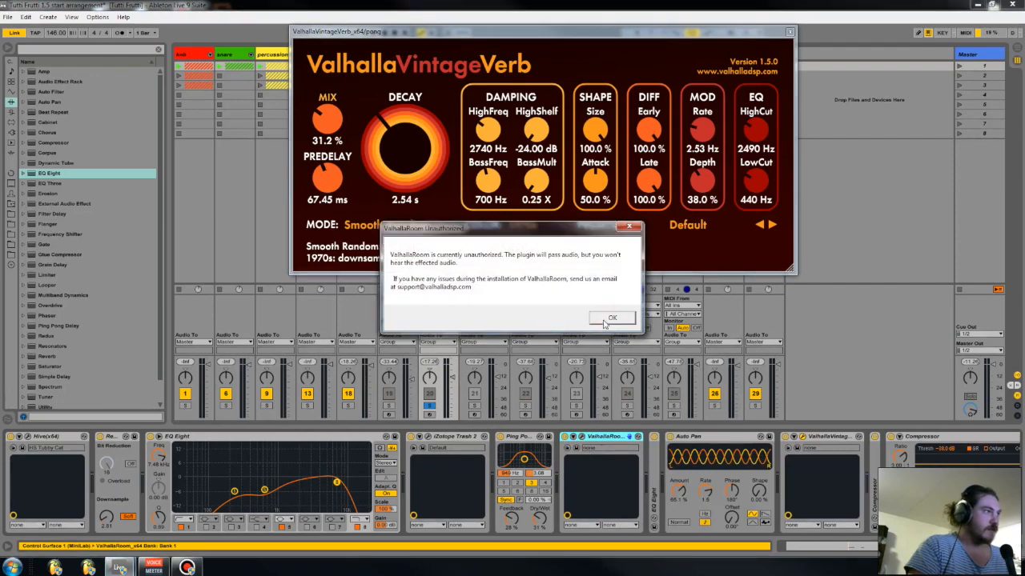
pyautogui.click(610, 319)
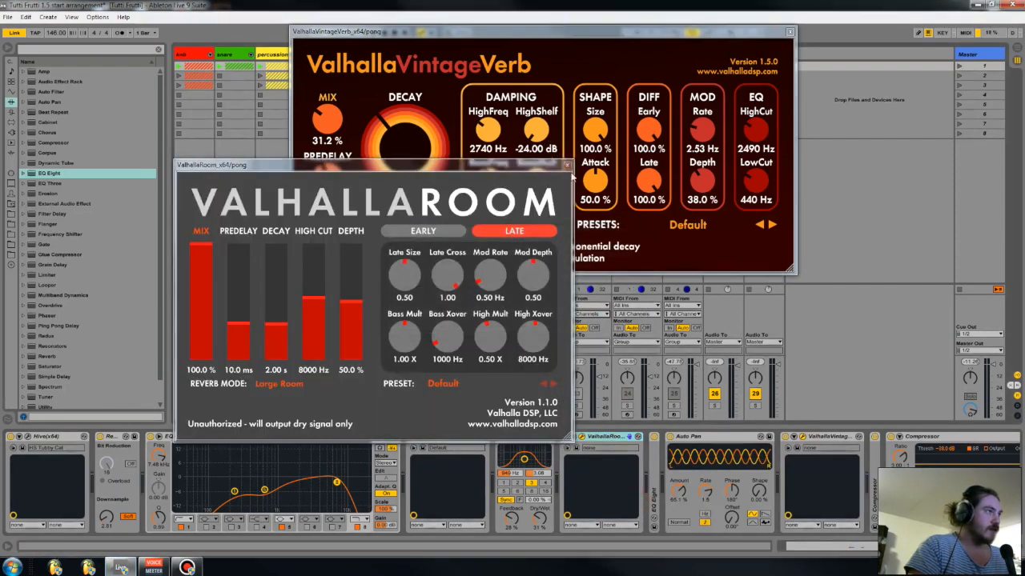
pyautogui.click(567, 165)
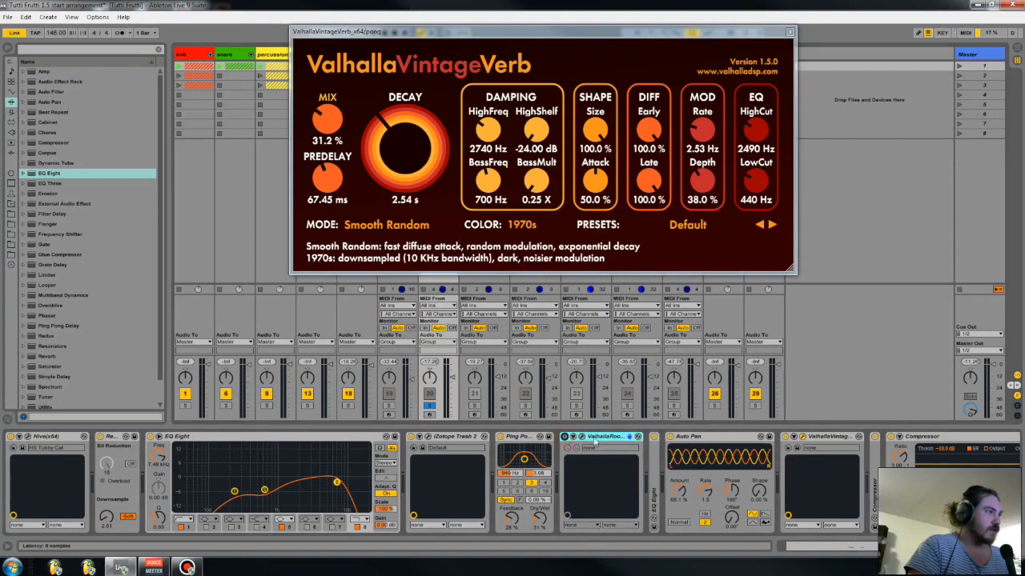
# - Fold ValhallaRoom away, and look through ValhallaVintageVerb's reverb modes, leaving Smooth Random selected and closing the plugin window
pyautogui.doubleClick(595, 438)
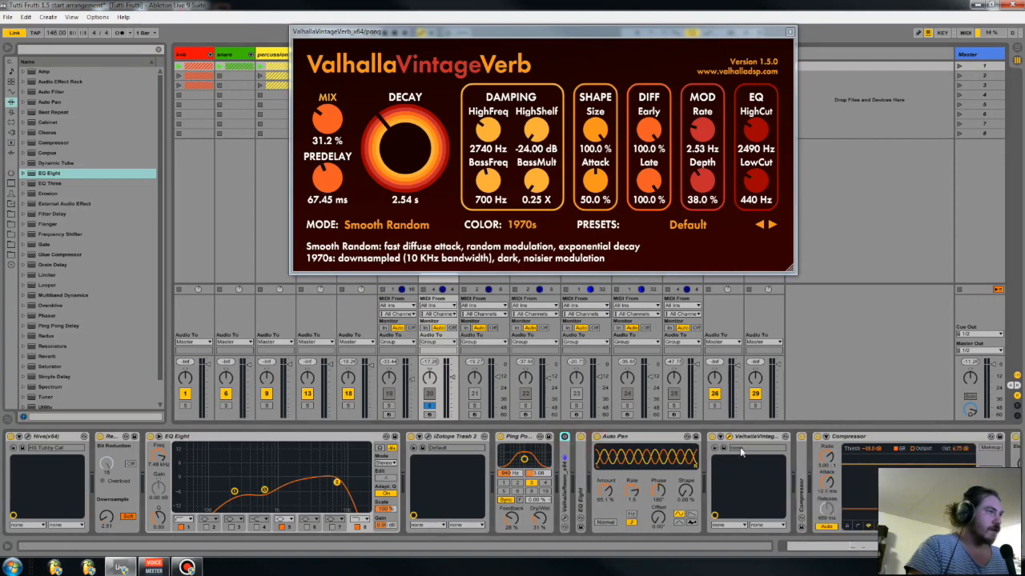
pyautogui.click(390, 226)
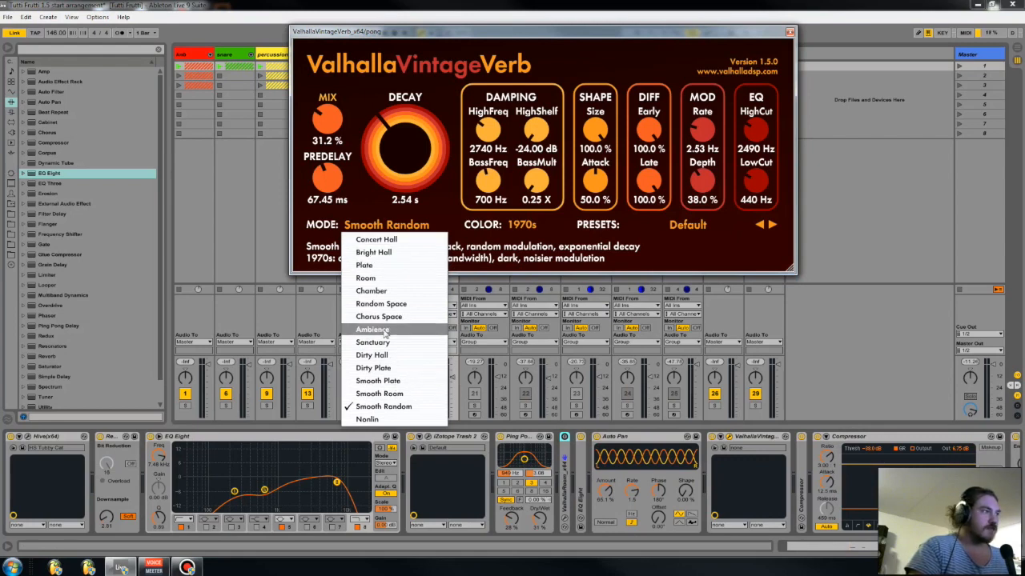
pyautogui.click(359, 205)
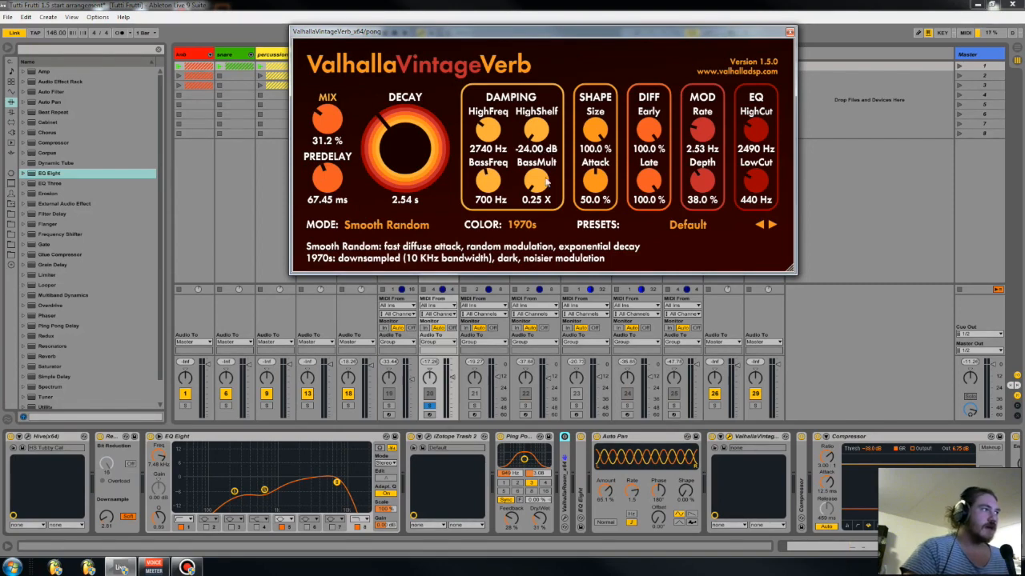
pyautogui.click(408, 227)
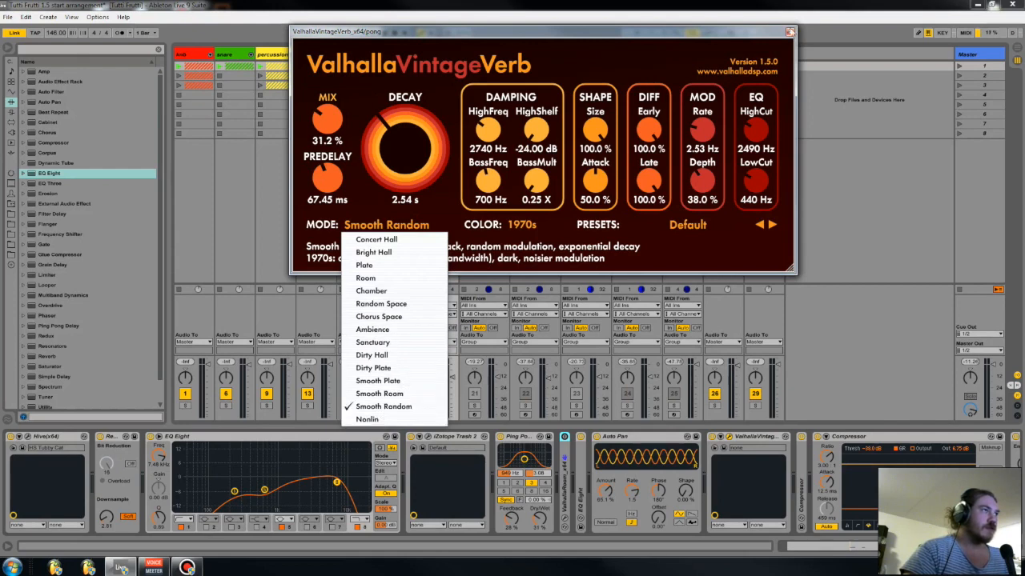
pyautogui.click(789, 32)
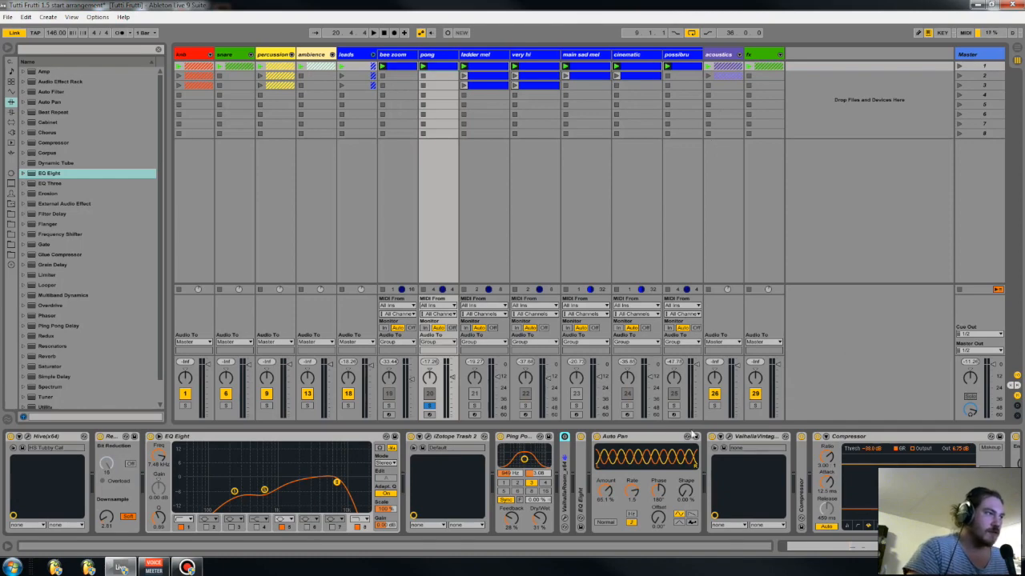
# - Unfold the second EQ Eight in pong's chain, inspect its upper mid boost band, and fold the device again
pyautogui.doubleClick(582, 491)
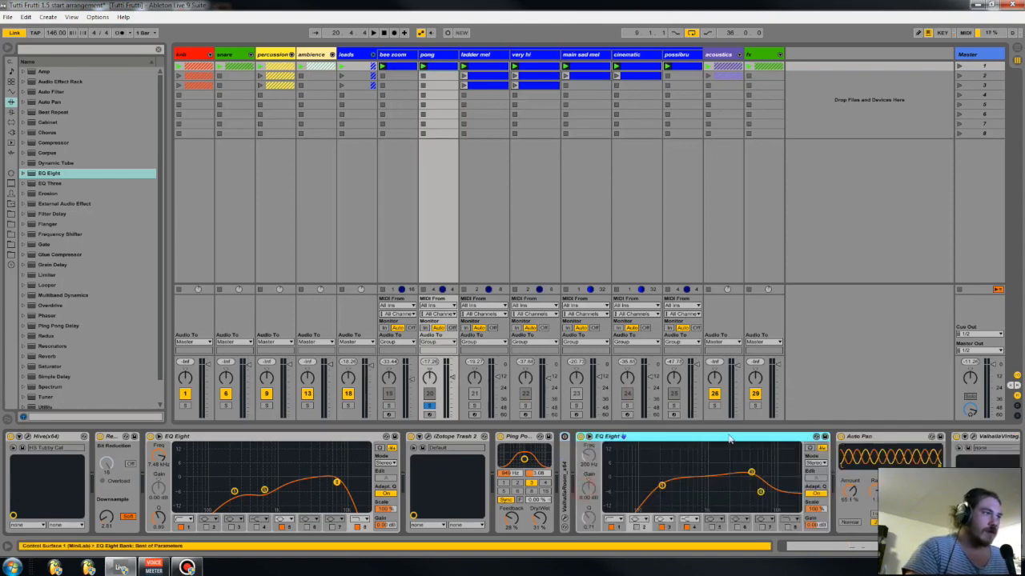
pyautogui.click(751, 474)
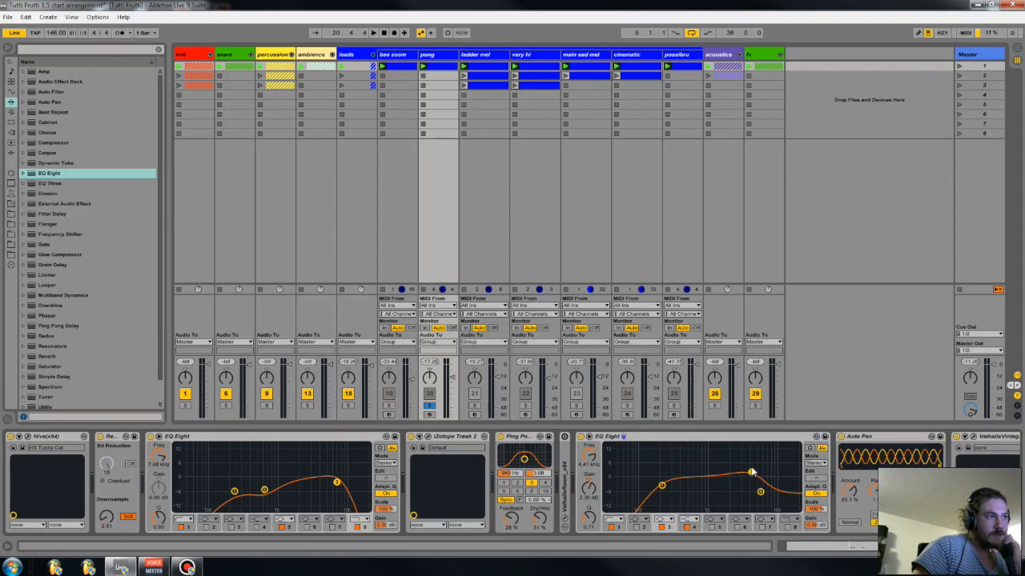
pyautogui.click(750, 437)
pyautogui.press('Delete')
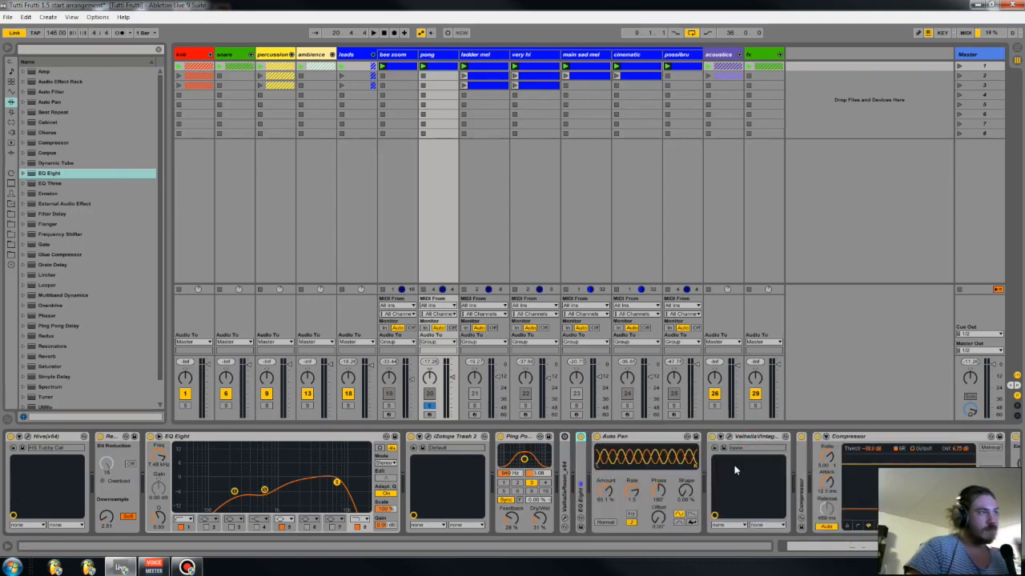
# - Set the feedback of pong's Ping Pong Delay to 47 %, and fold the delay and Auto Pan devices
pyautogui.click(514, 437)
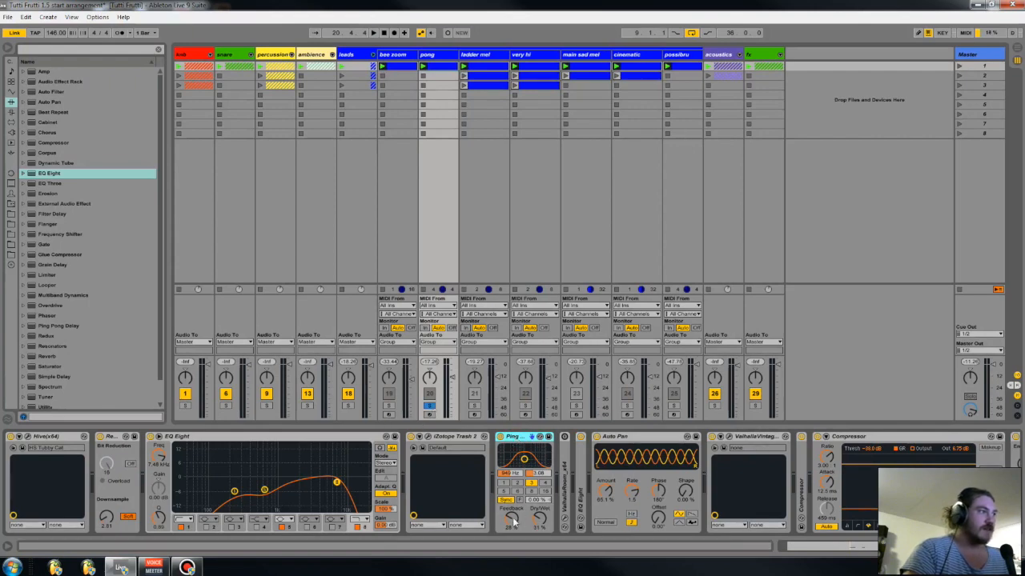
pyautogui.moveTo(514, 521); pyautogui.dragTo(514, 504)
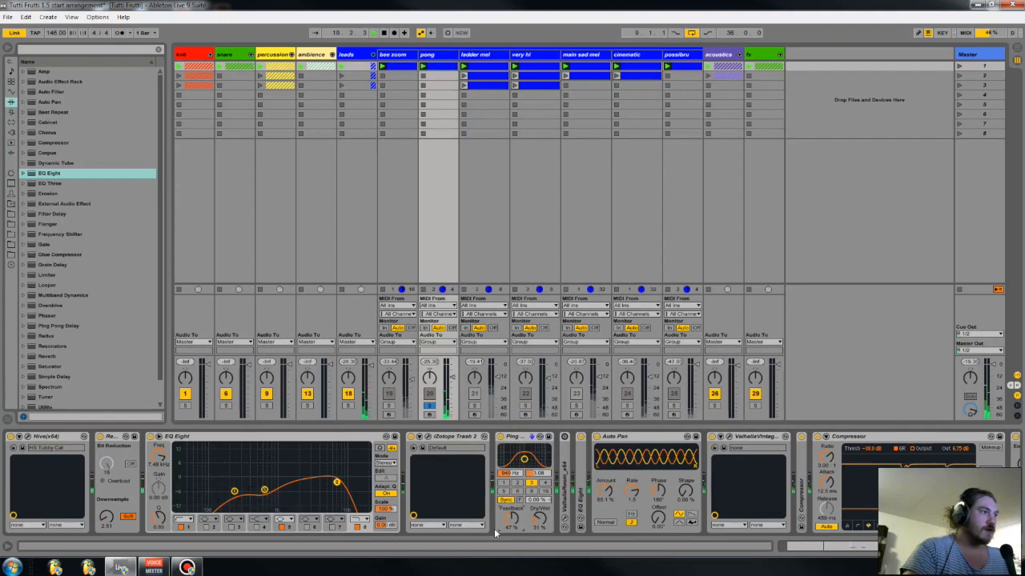
pyautogui.doubleClick(519, 439)
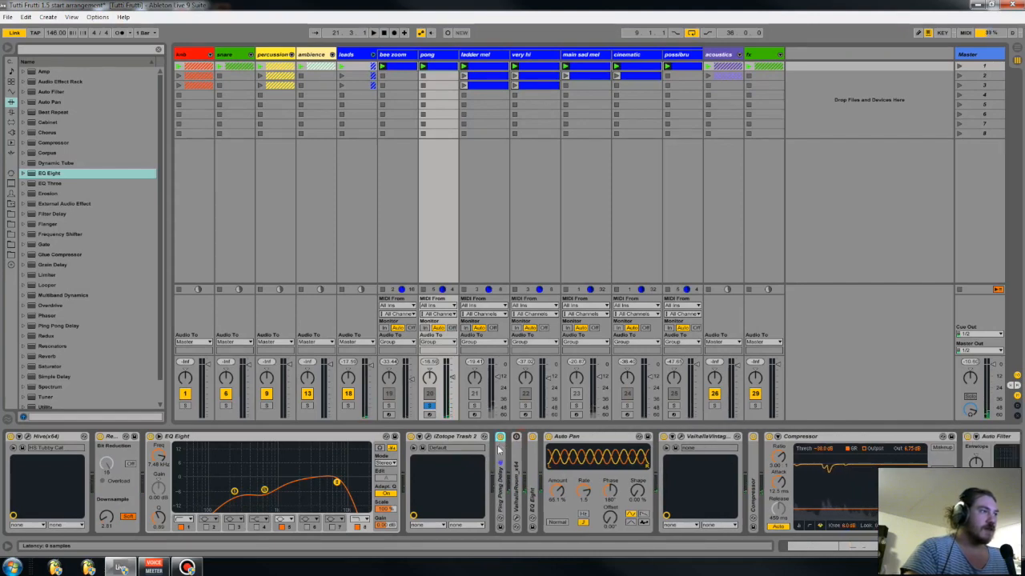
pyautogui.doubleClick(593, 438)
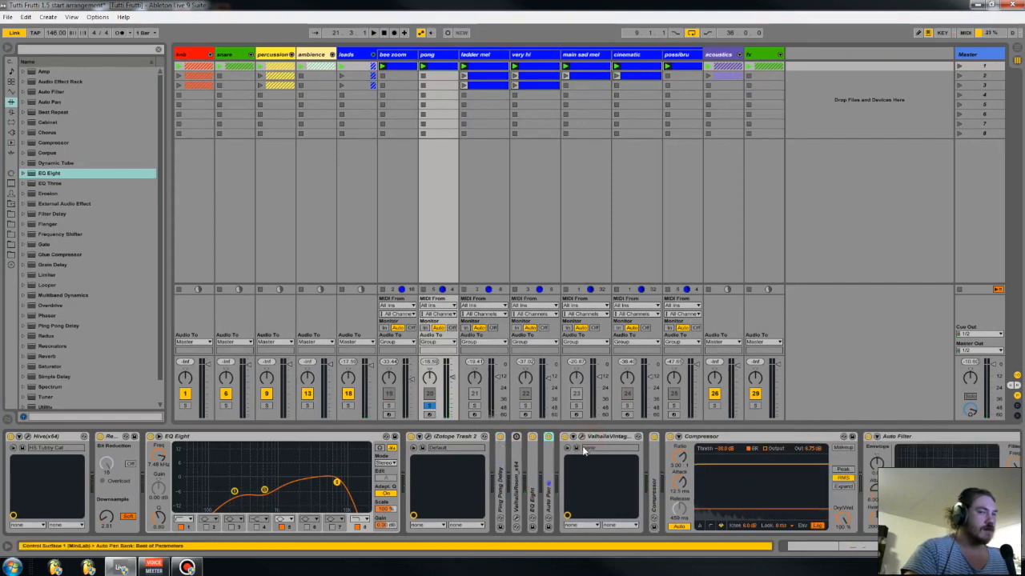
# - Check the sidechain section of pong's unfolded Compressor and compare the sound with the device bypassed and enabled
pyautogui.click(758, 56)
pyautogui.click(433, 55)
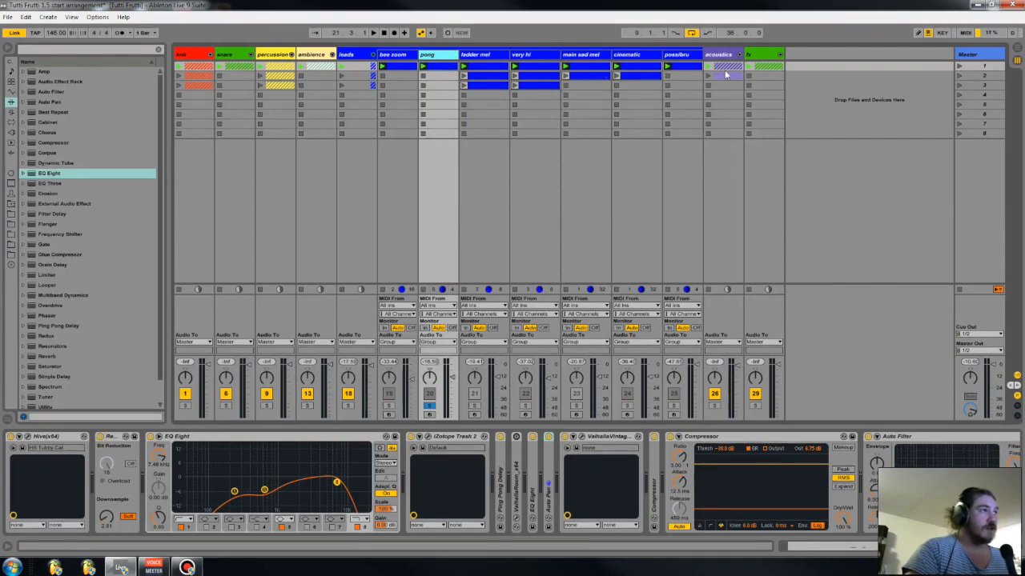
pyautogui.click(728, 447)
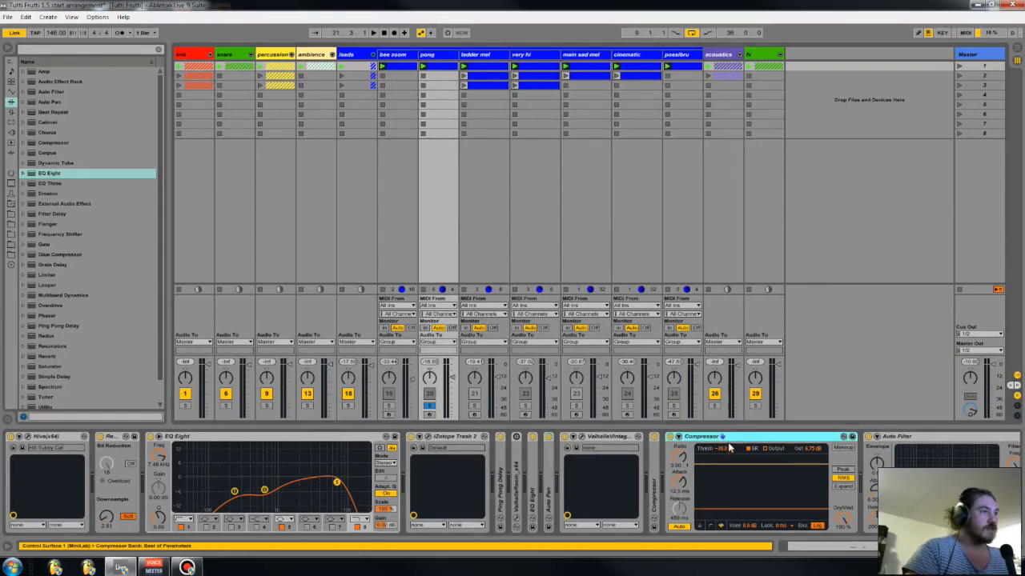
pyautogui.click(676, 437)
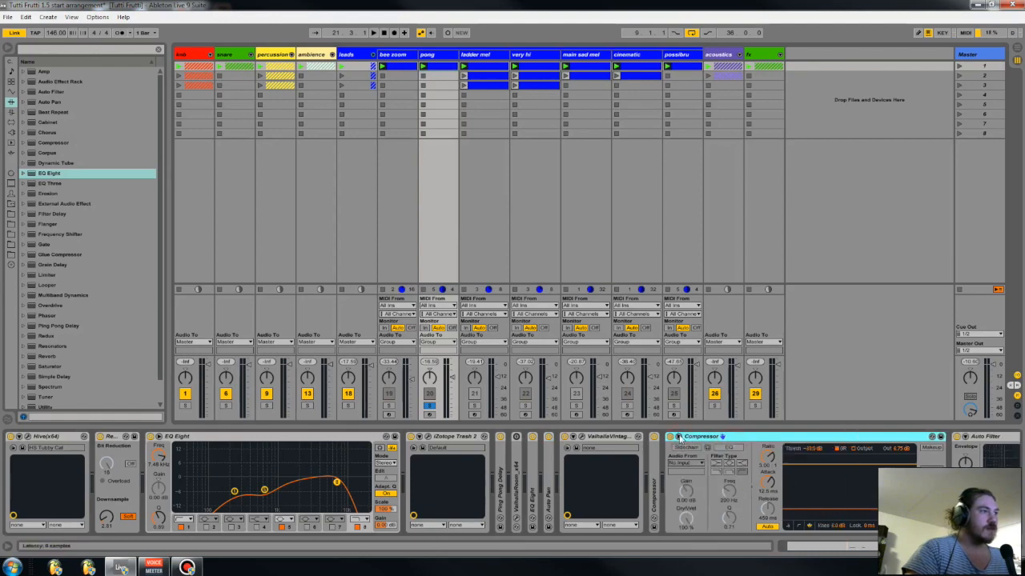
pyautogui.click(677, 437)
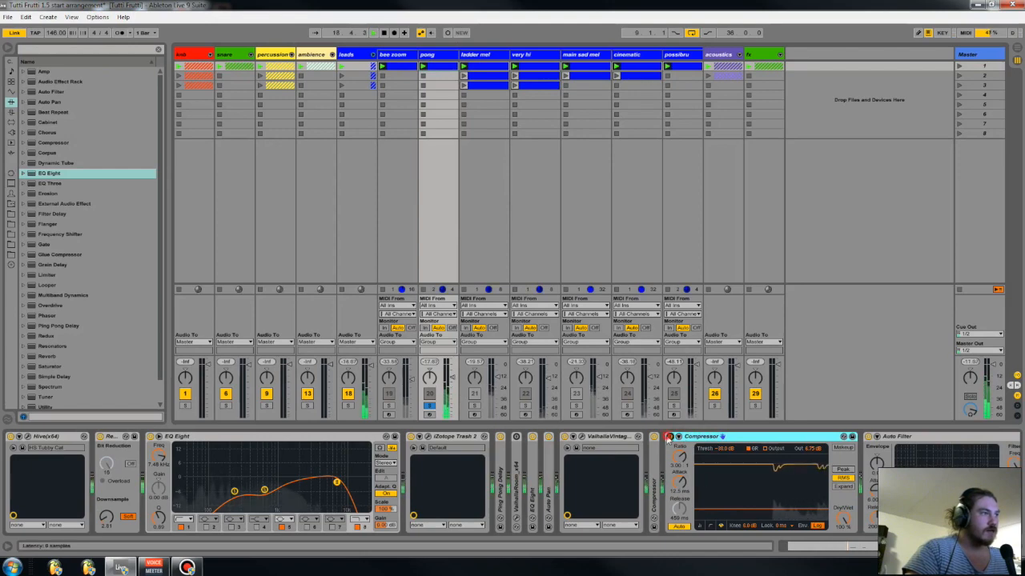
pyautogui.click(669, 437)
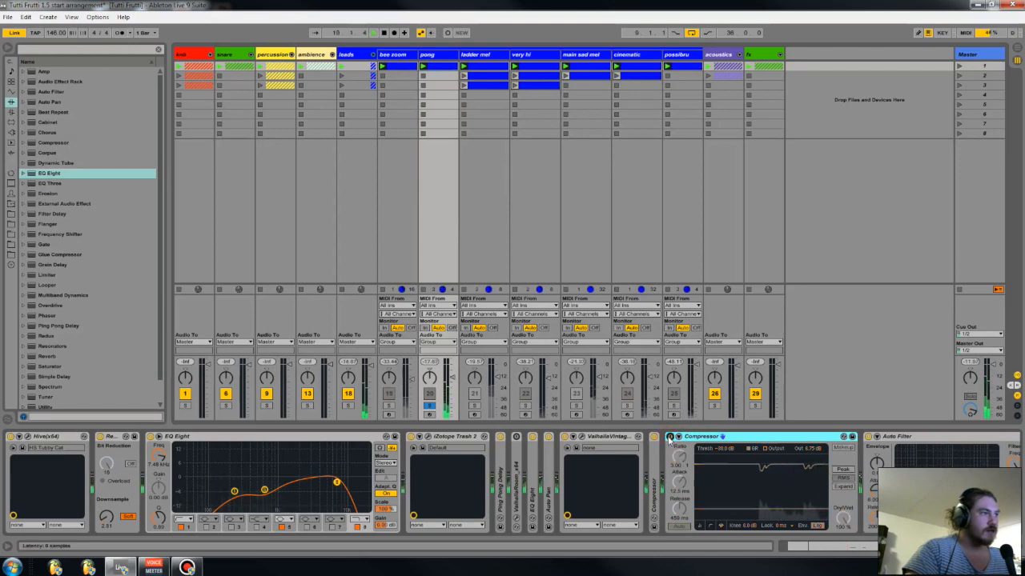
pyautogui.click(669, 437)
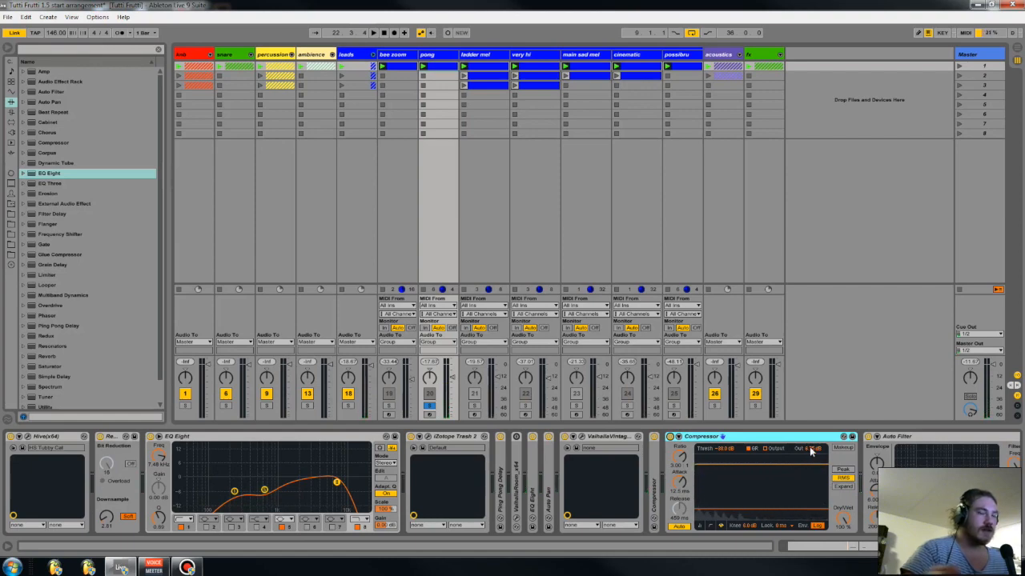
# - Open the s(M)exoscope oscilloscope from the Master track's device chain
pyautogui.click(1018, 48)
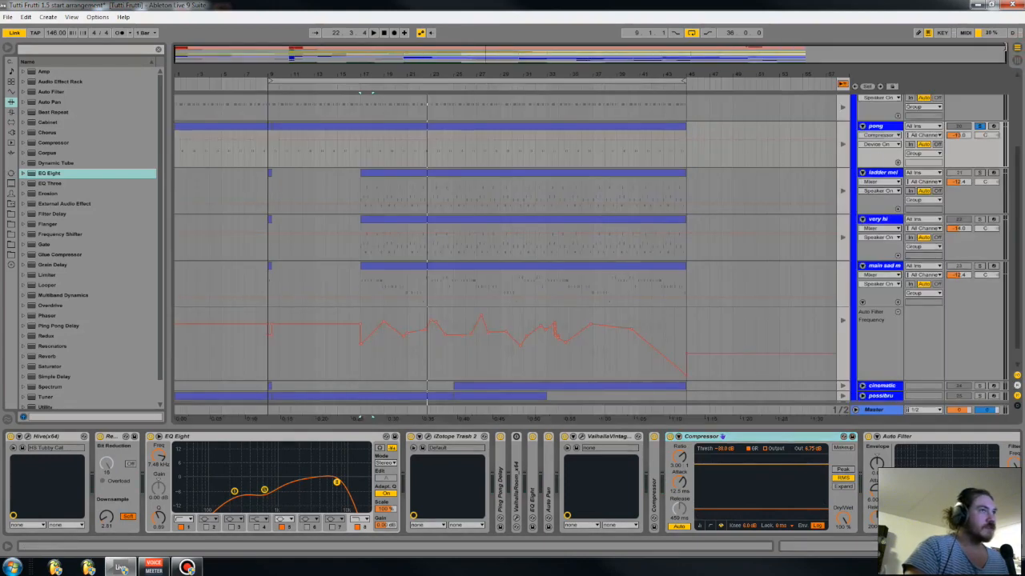
pyautogui.click(1016, 60)
pyautogui.click(967, 53)
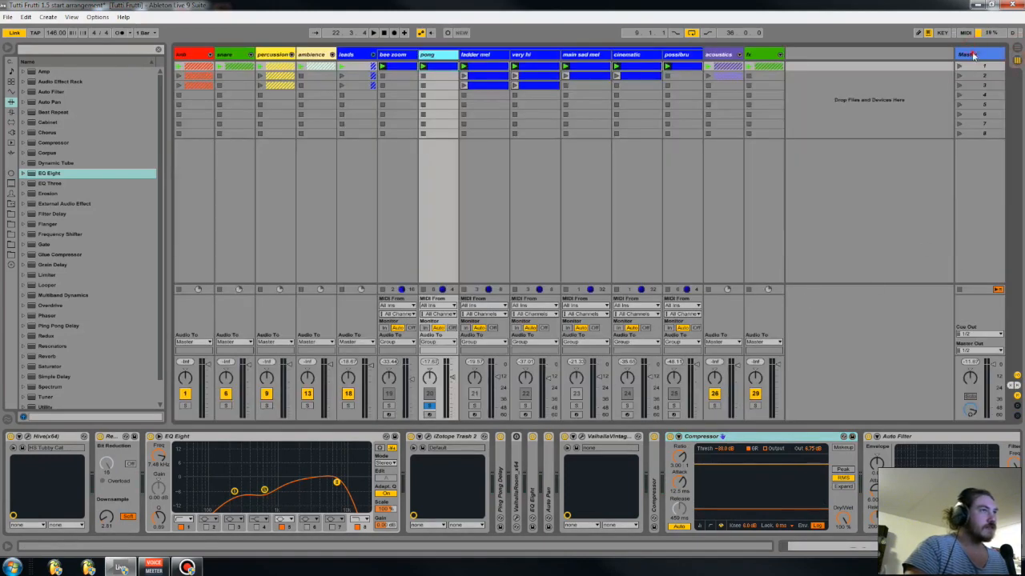
pyautogui.click(116, 437)
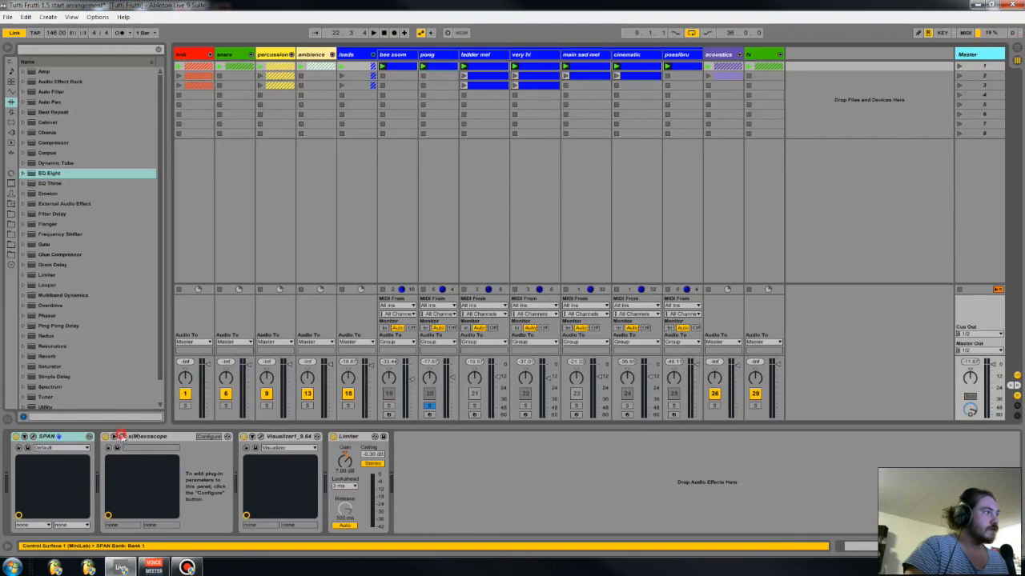
# - Compare pong's waveform in s(M)exoscope with its Compressor bypassed and enabled, freezing the display before closing the oscilloscope
pyautogui.click(462, 55)
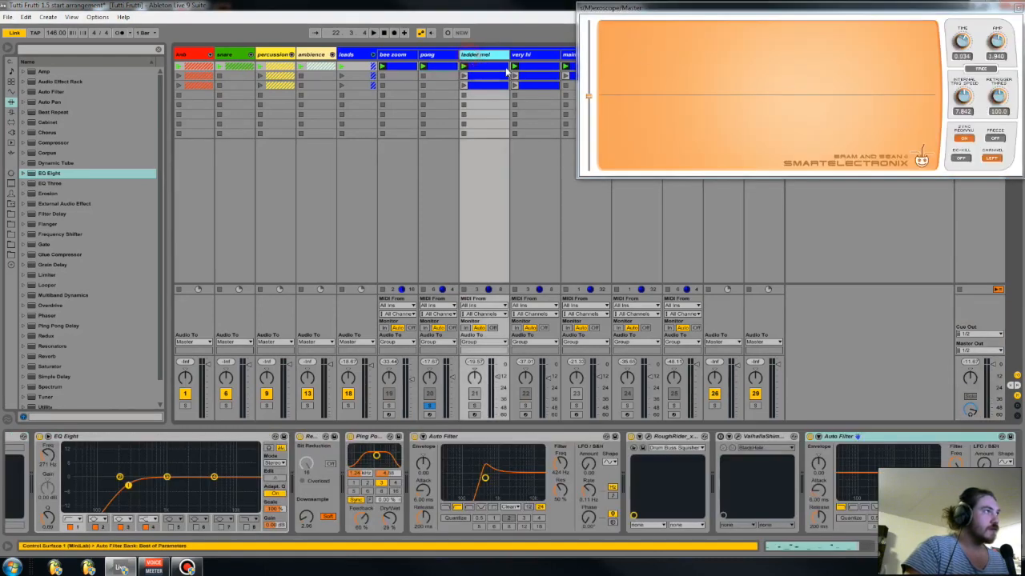
pyautogui.click(434, 56)
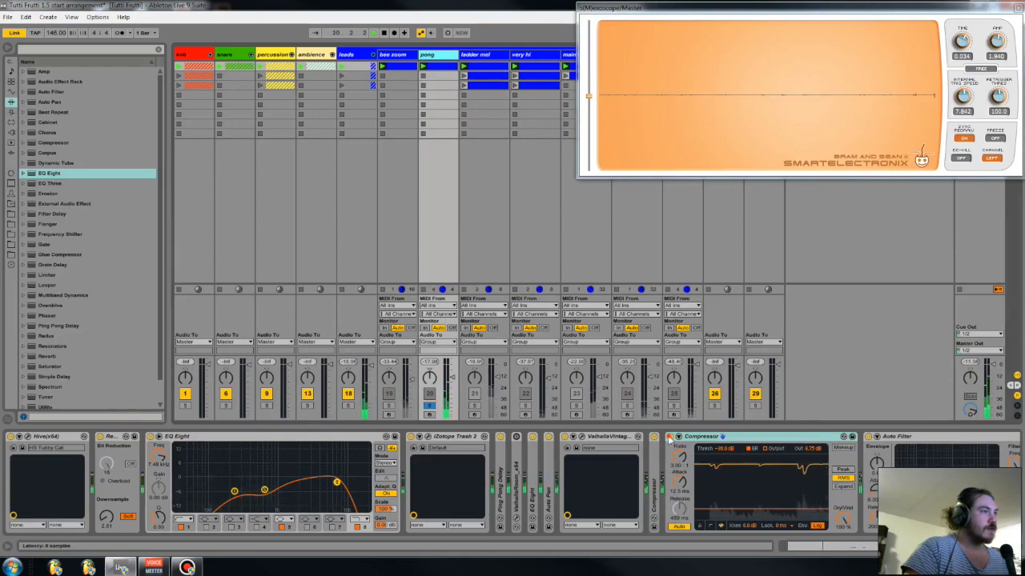
pyautogui.click(669, 437)
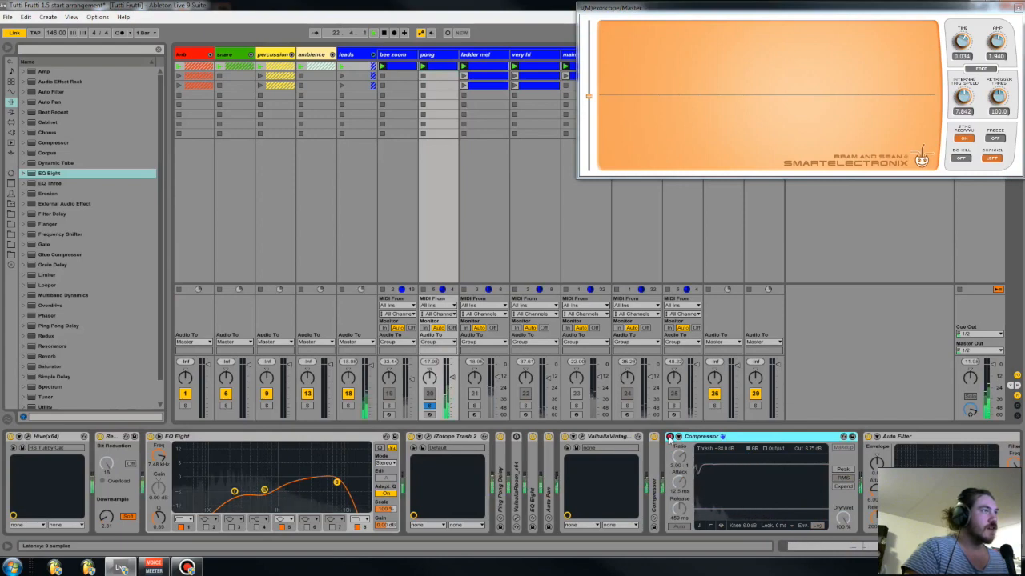
pyautogui.click(669, 437)
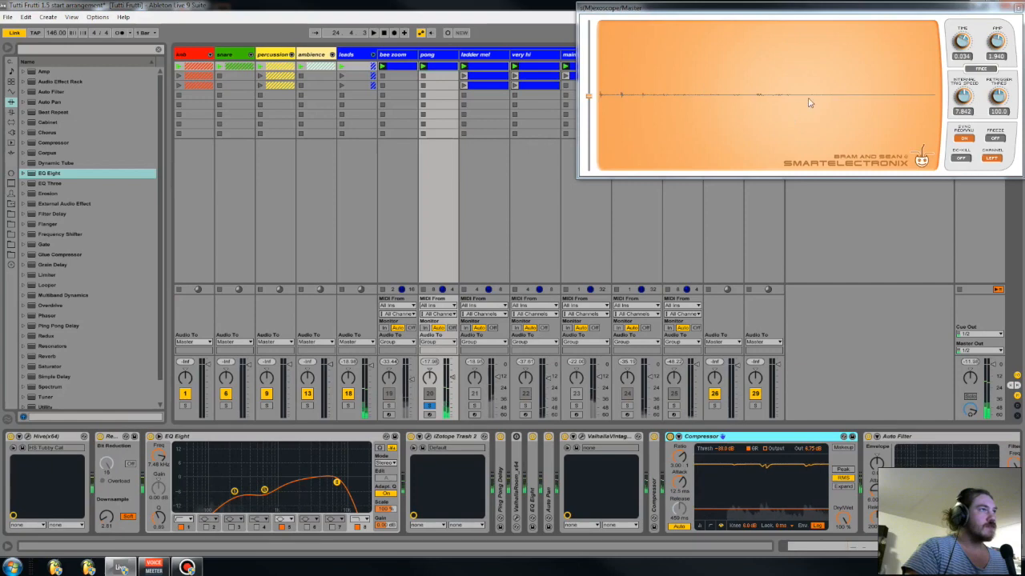
pyautogui.click(993, 137)
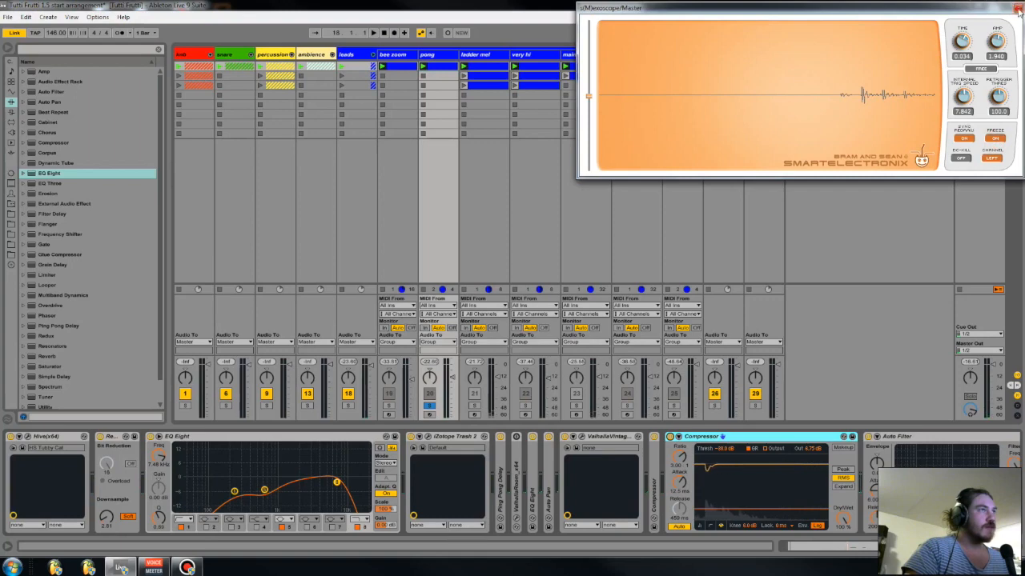
pyautogui.click(1015, 7)
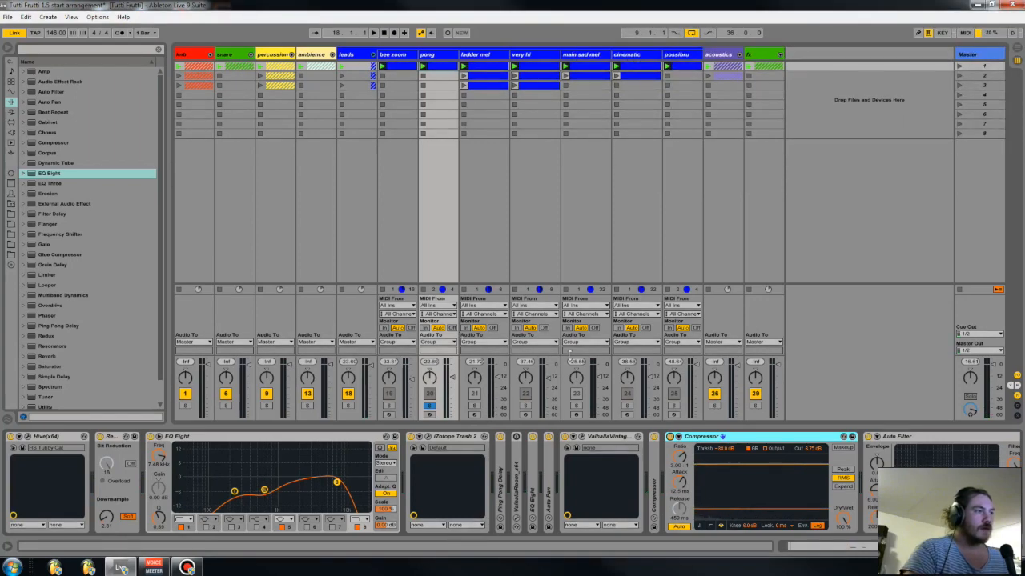
# - Fold the Compressor and Auto Filter in pong's chain, and bring up the Zebra2 synth at the start of ladder mel's chain
pyautogui.doubleClick(777, 440)
pyautogui.doubleClick(779, 439)
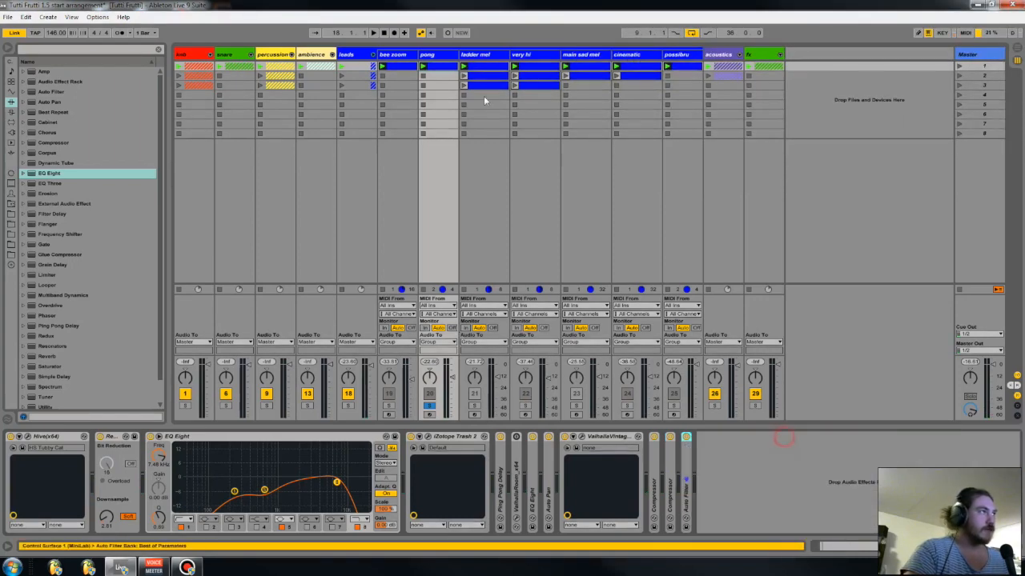
pyautogui.click(473, 55)
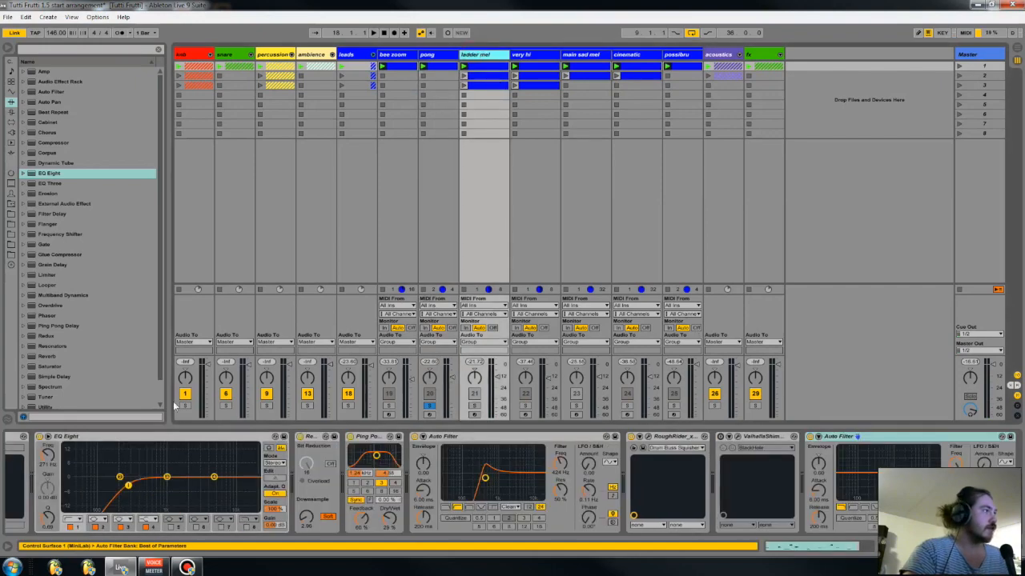
pyautogui.click(16, 440)
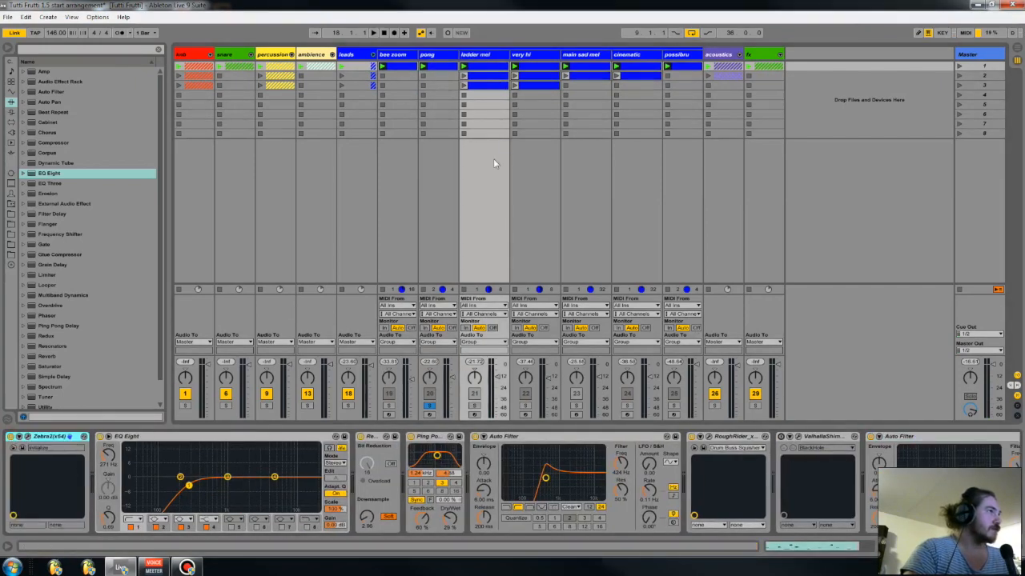
# - Solo the ladder mel track in place of pong and start playback
pyautogui.click(498, 56)
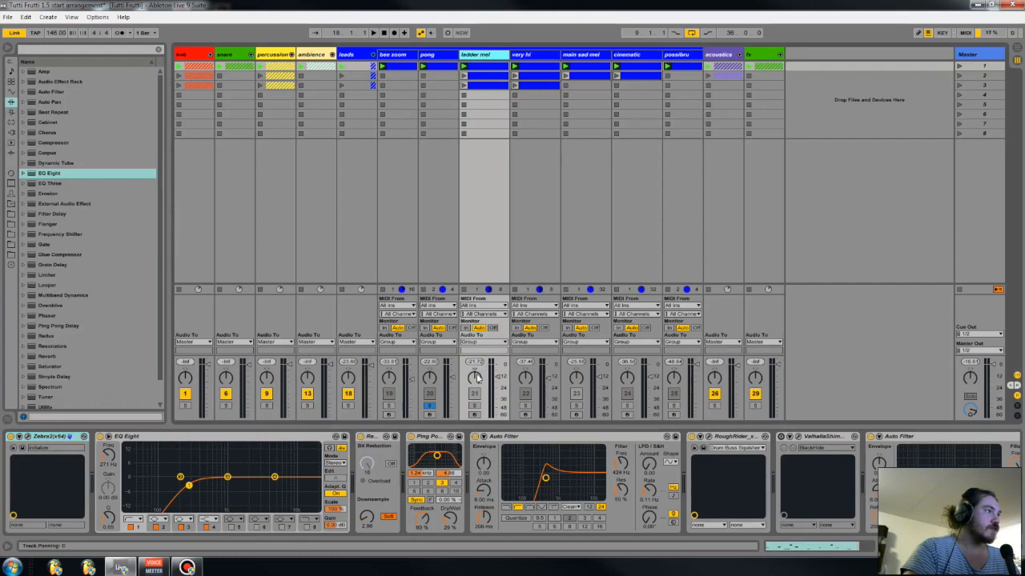
pyautogui.click(476, 405)
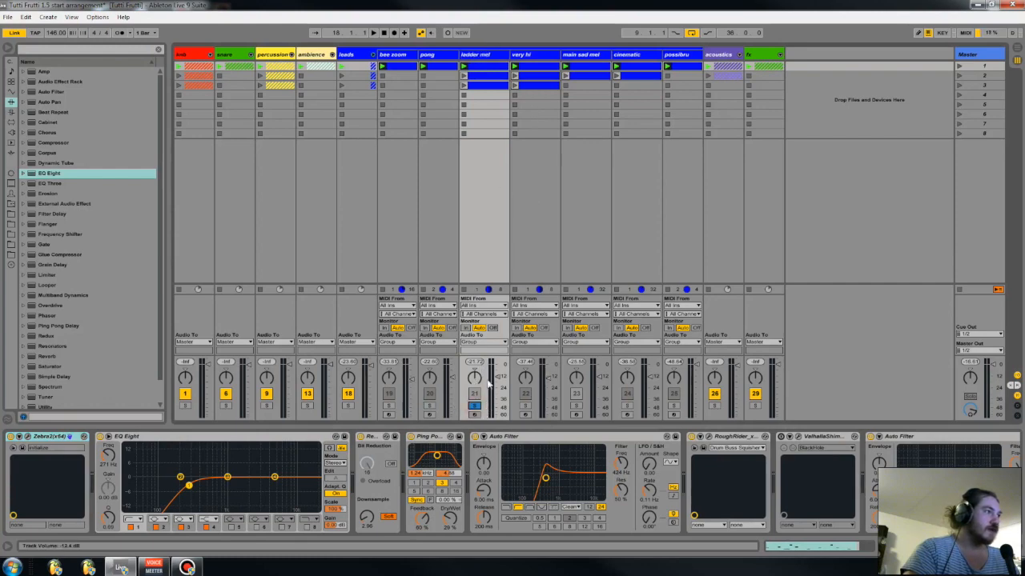
pyautogui.hotkey('ctrl', 'z')
pyautogui.click(501, 57)
pyautogui.press('space')
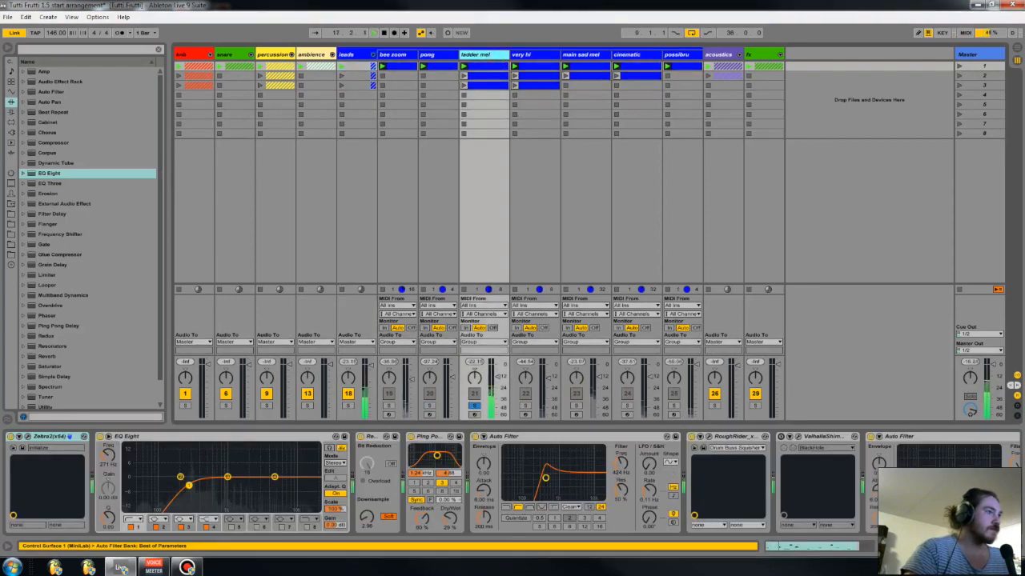
# - Open ladder mel's MIDI clip and examine the pitches of its notes during playback
pyautogui.click(795, 548)
pyautogui.click(567, 312)
pyautogui.scroll(-3, 552, 361)
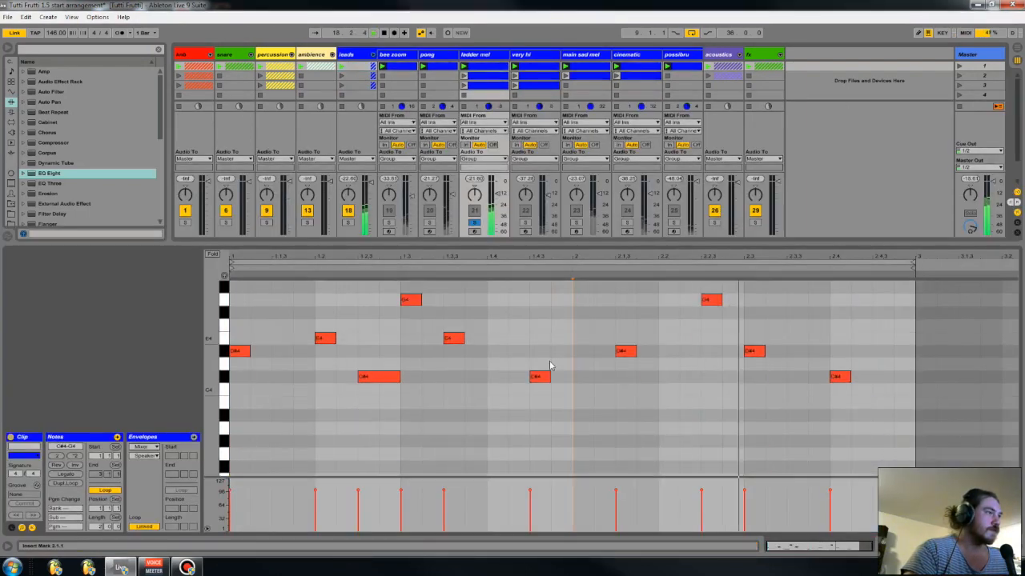
pyautogui.scroll(3, 549, 364)
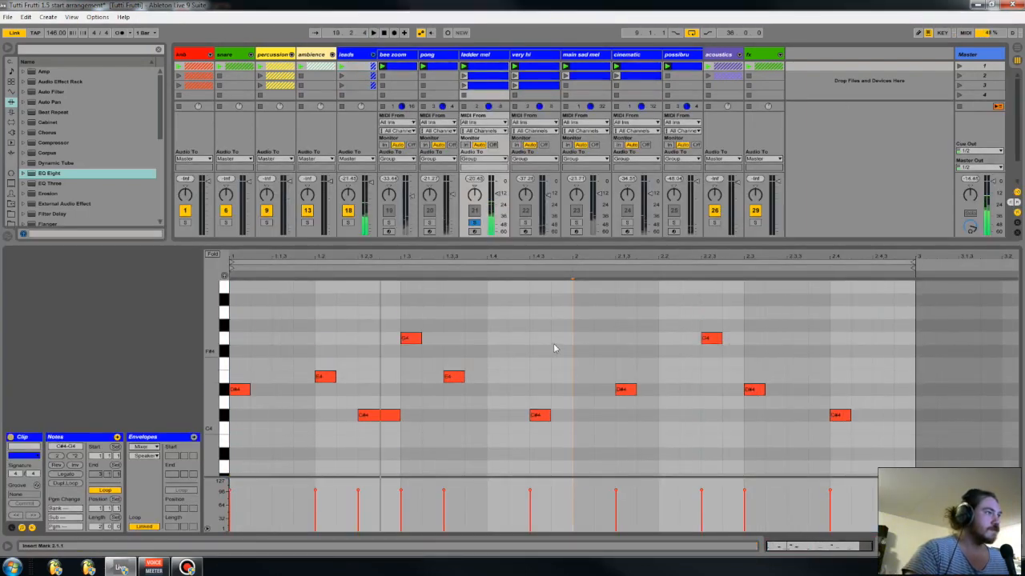
# - Examine the first-bar notes in ladder mel's clip, selecting them together and picking out the E4 and C#4 notes
pyautogui.moveTo(570, 319); pyautogui.dragTo(232, 471)
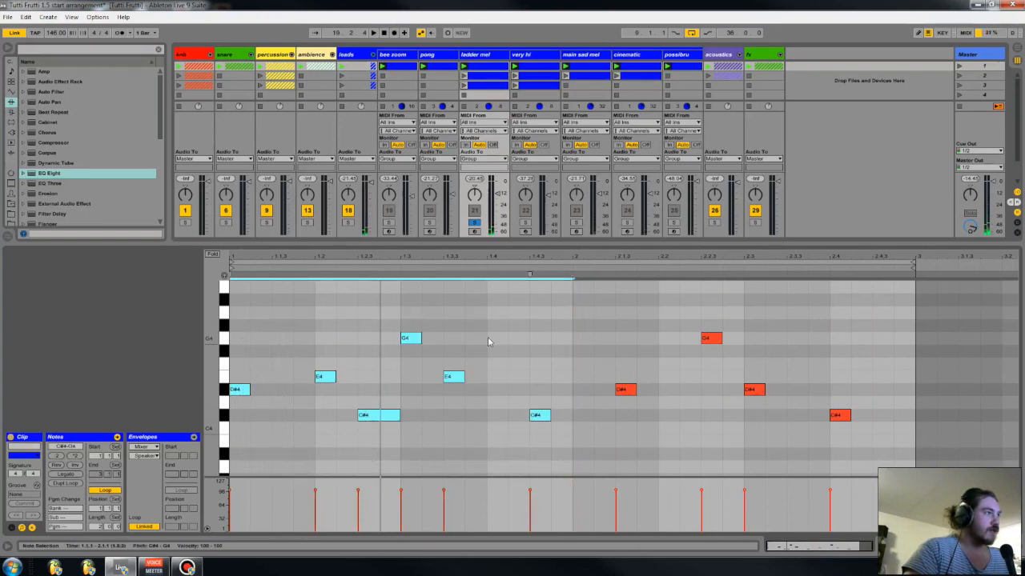
pyautogui.click(316, 398)
pyautogui.click(240, 390)
pyautogui.click(342, 384)
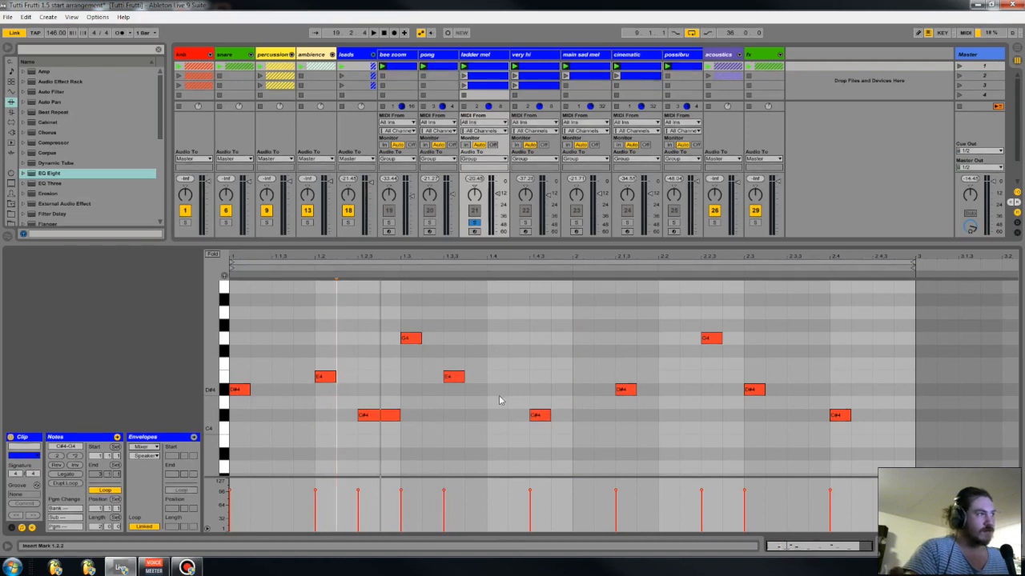
pyautogui.click(317, 378)
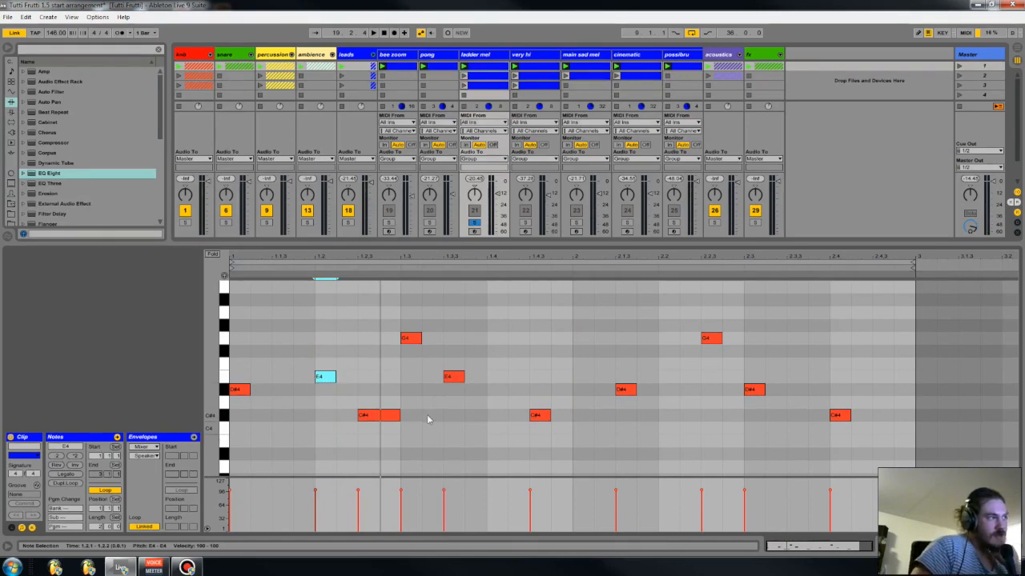
pyautogui.click(498, 391)
pyautogui.click(497, 392)
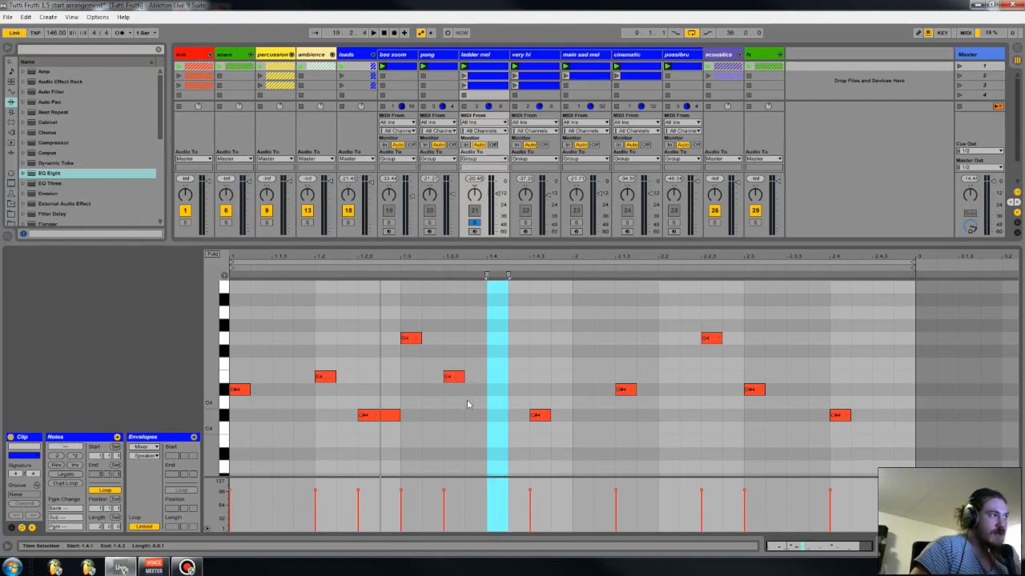
pyautogui.click(377, 419)
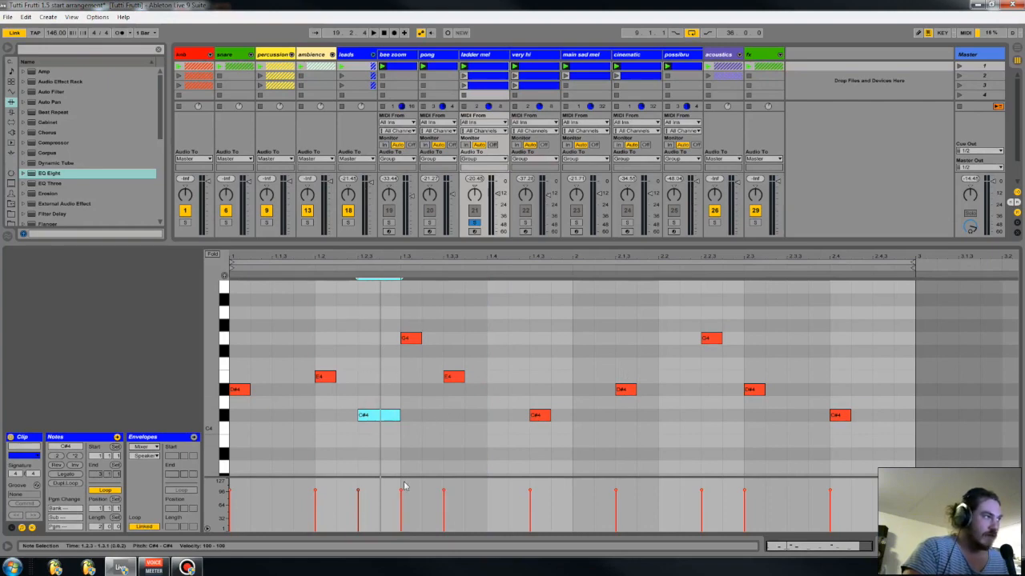
# - Compare the pitches of the clip's opening D#4, E4 and C#4 notes by selecting them in turn
pyautogui.click(224, 390)
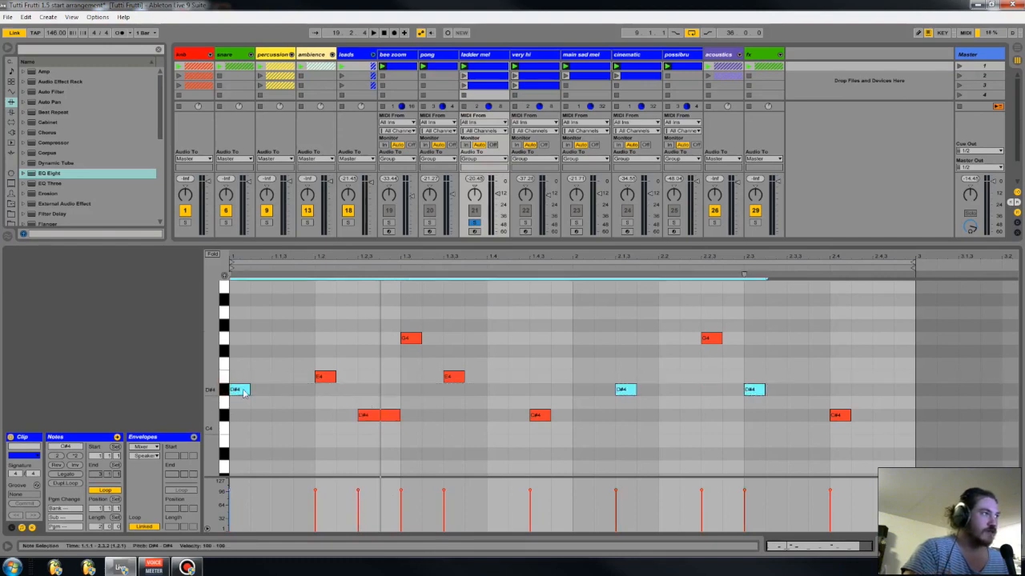
pyautogui.click(326, 377)
pyautogui.click(244, 390)
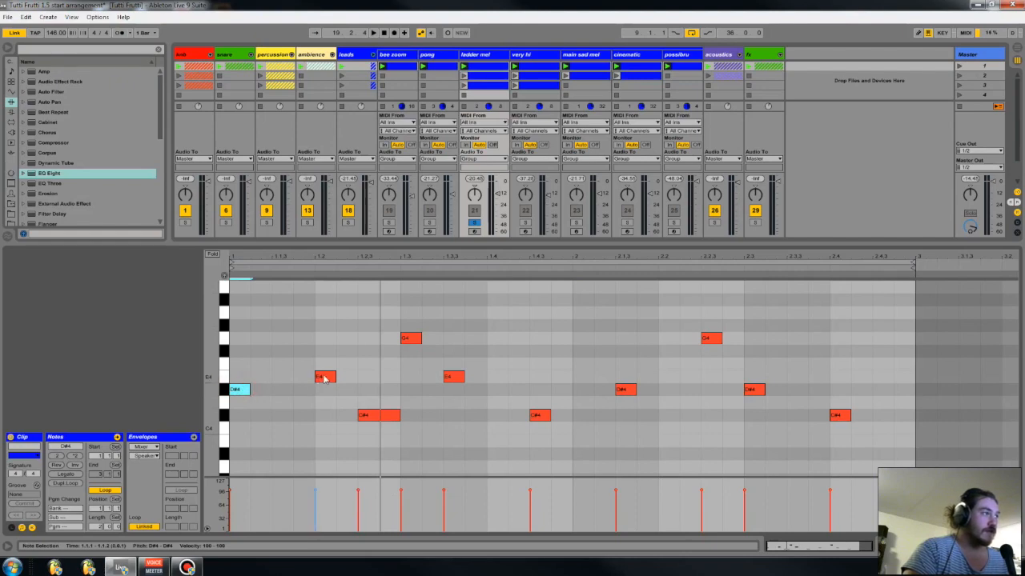
pyautogui.click(324, 378)
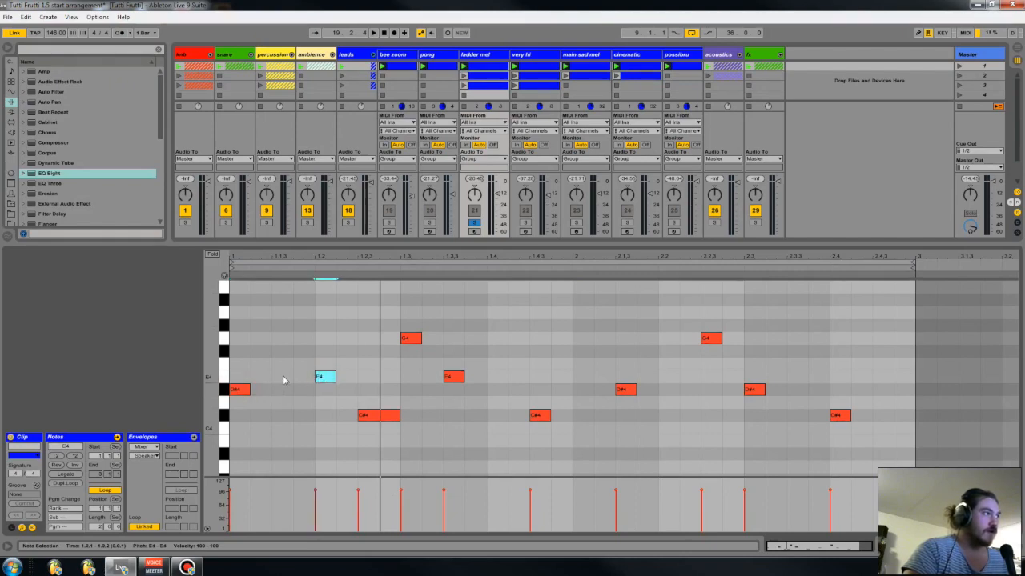
pyautogui.click(241, 390)
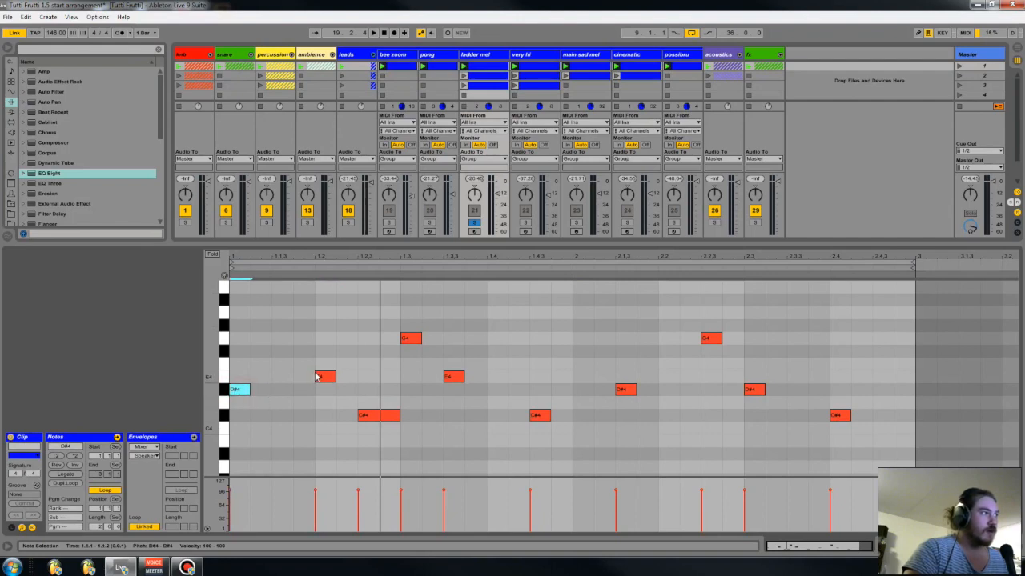
pyautogui.click(352, 410)
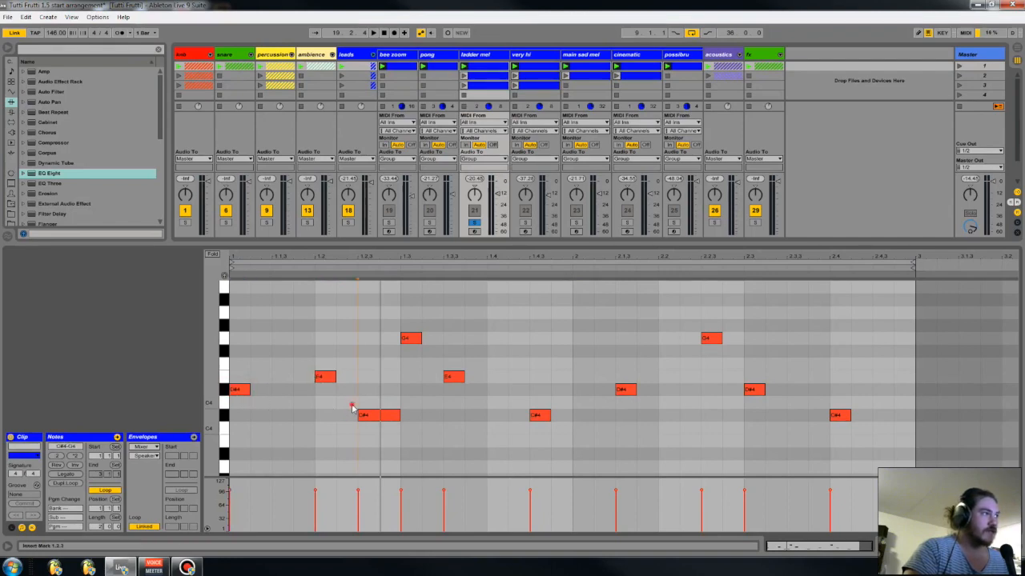
pyautogui.click(363, 414)
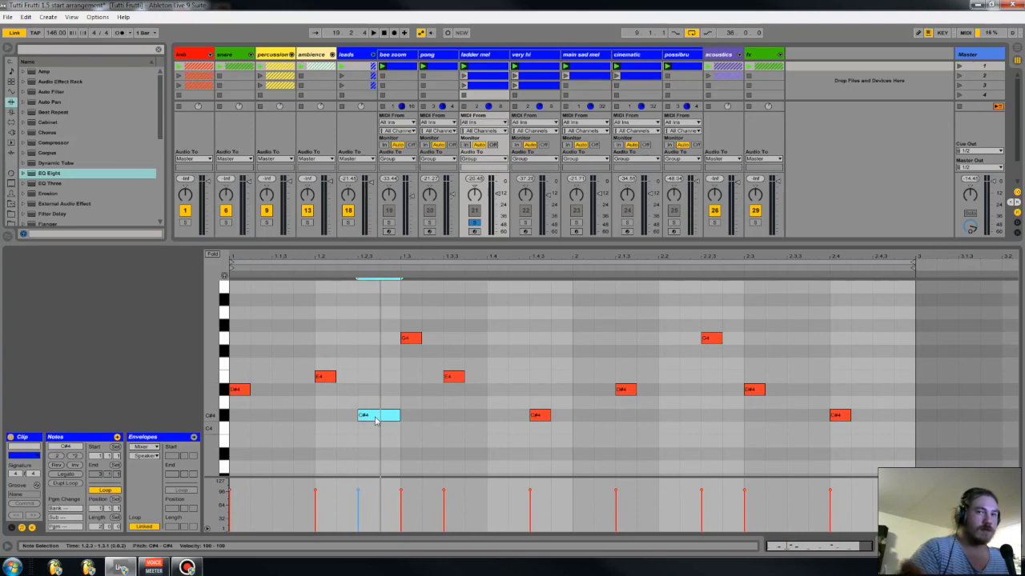
# - Play the clip and try the G4 note at beat 1.3 at lower pitches including F#4, then restore it to G4
pyautogui.press('space')
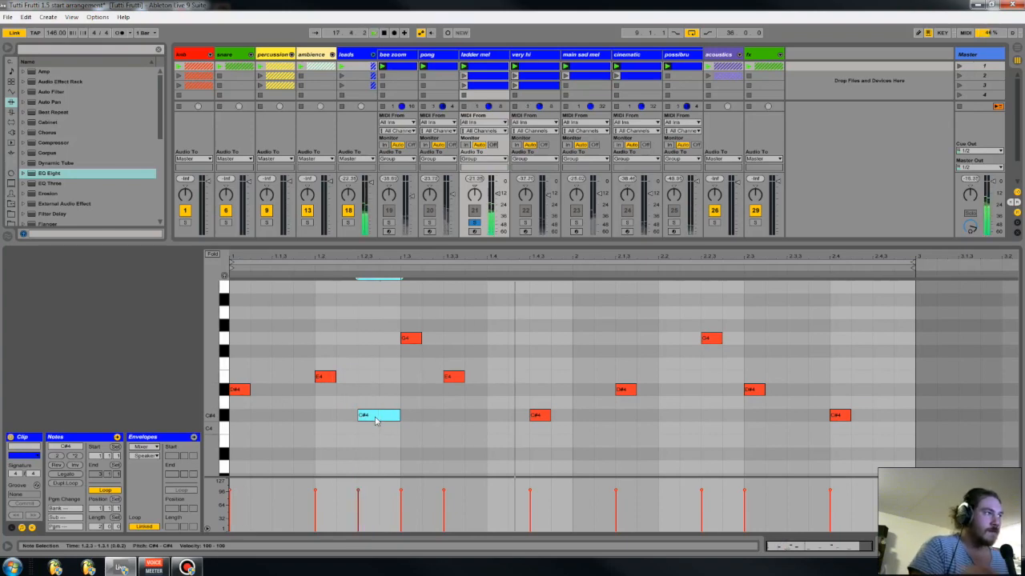
pyautogui.click(409, 338)
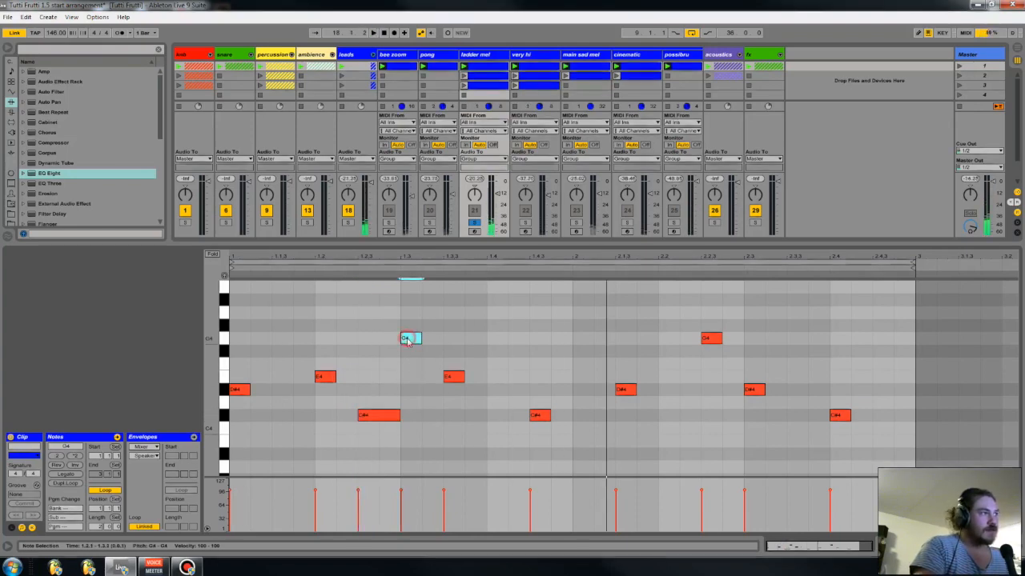
pyautogui.press('Down')
pyautogui.press('Down')
pyautogui.press('Up')
pyautogui.press('Up')
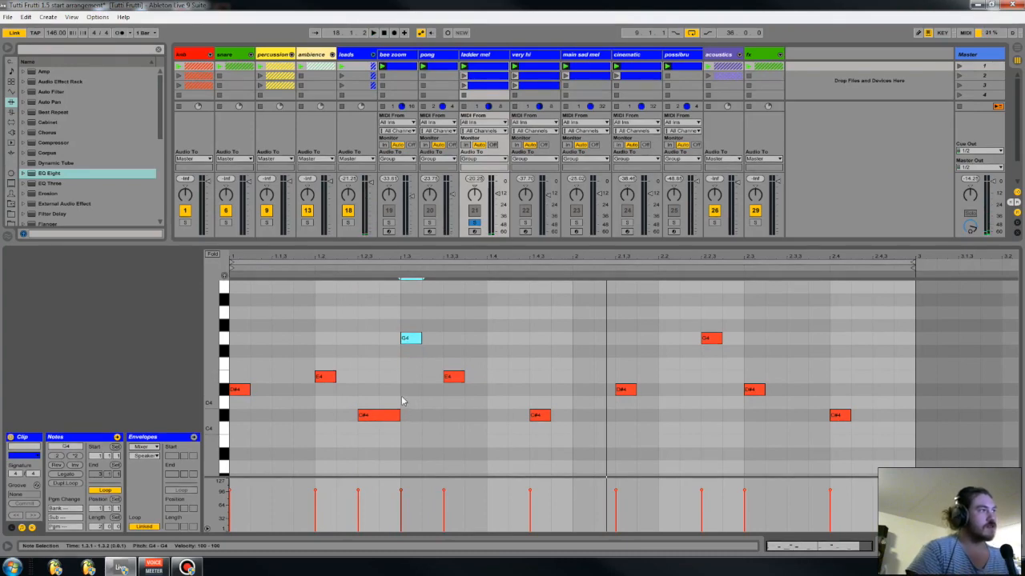
pyautogui.press('Down')
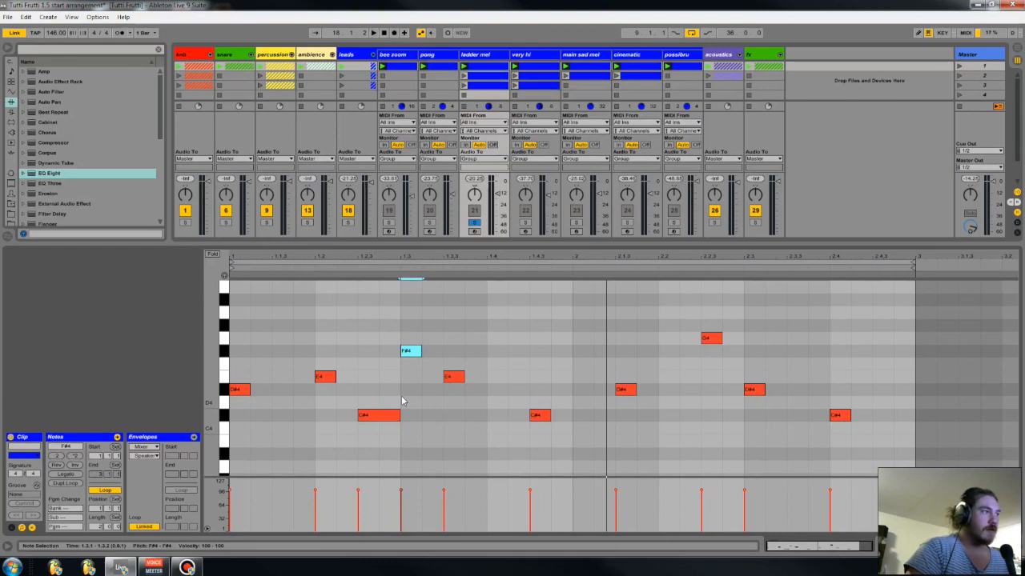
pyautogui.press('Up')
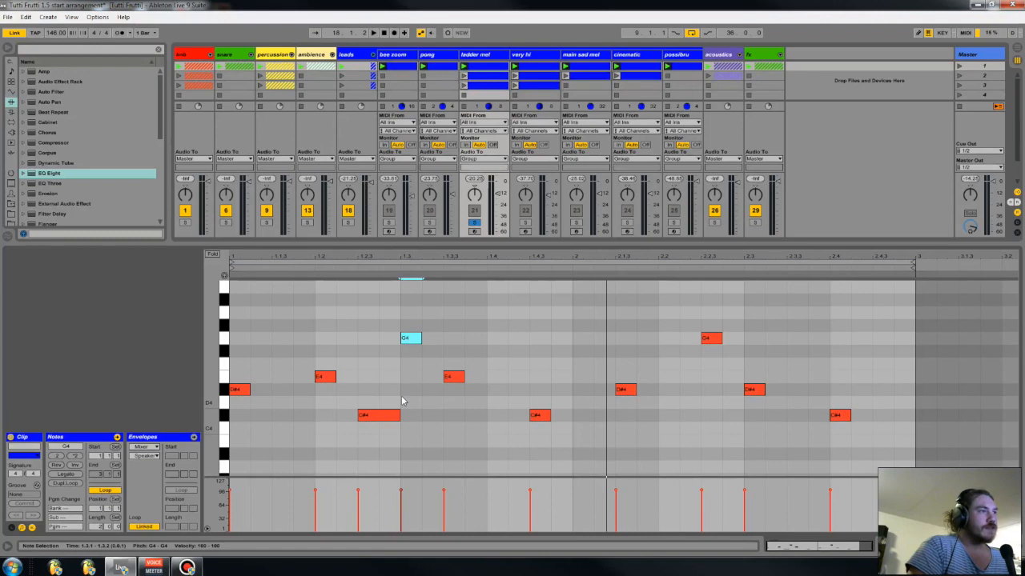
# - Single out the G4 note at beat 1.3 again, then clear the selection and play the clip
pyautogui.moveTo(453, 311); pyautogui.dragTo(387, 352)
pyautogui.click(406, 336)
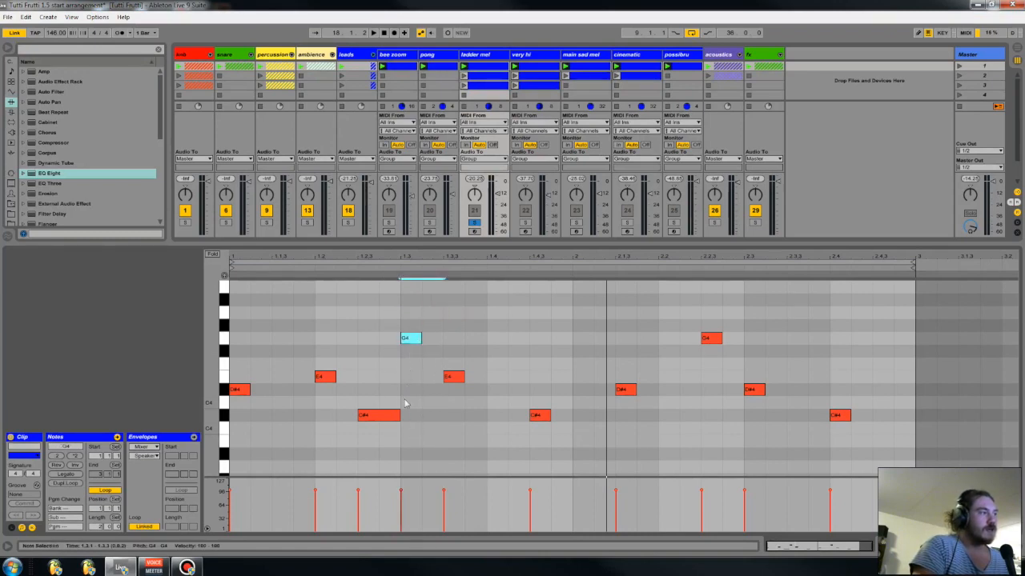
pyautogui.click(238, 337)
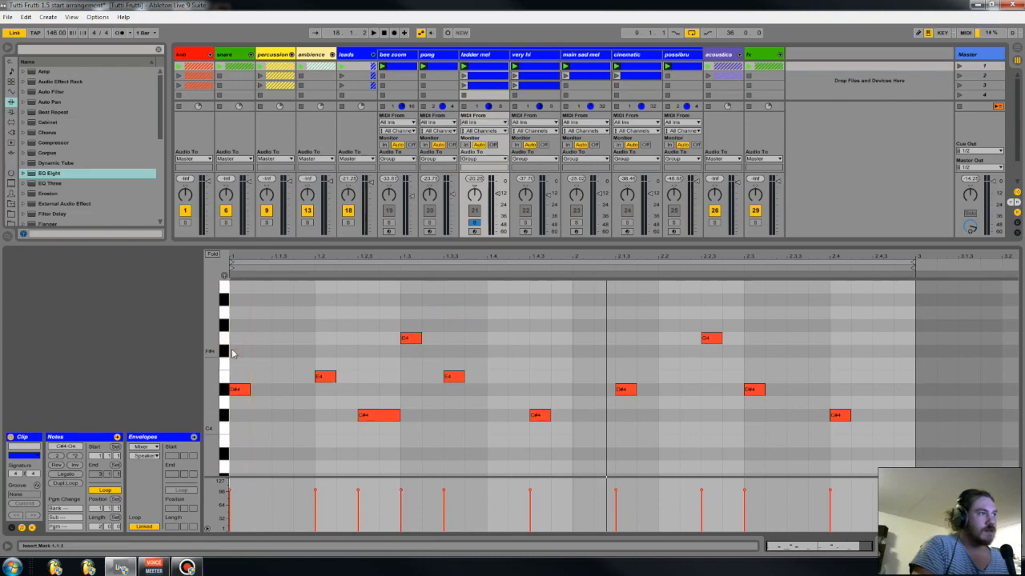
pyautogui.press('space')
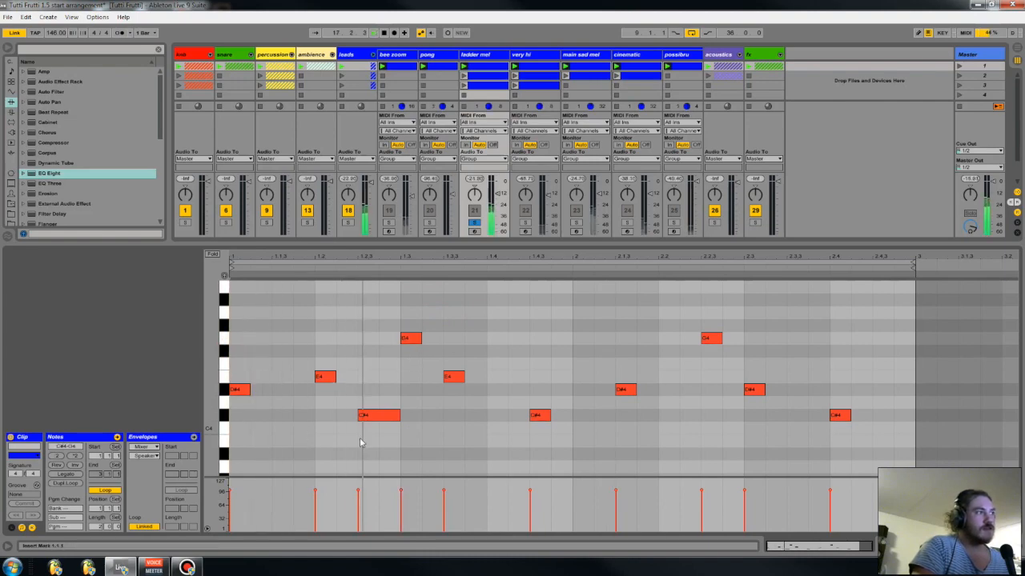
# - Group ladder mel's effects from EQ Eight onward into an Audio Effect Rack, bypass the rack and fold EQ Eight
pyautogui.hotkey('shift', 'Tab')
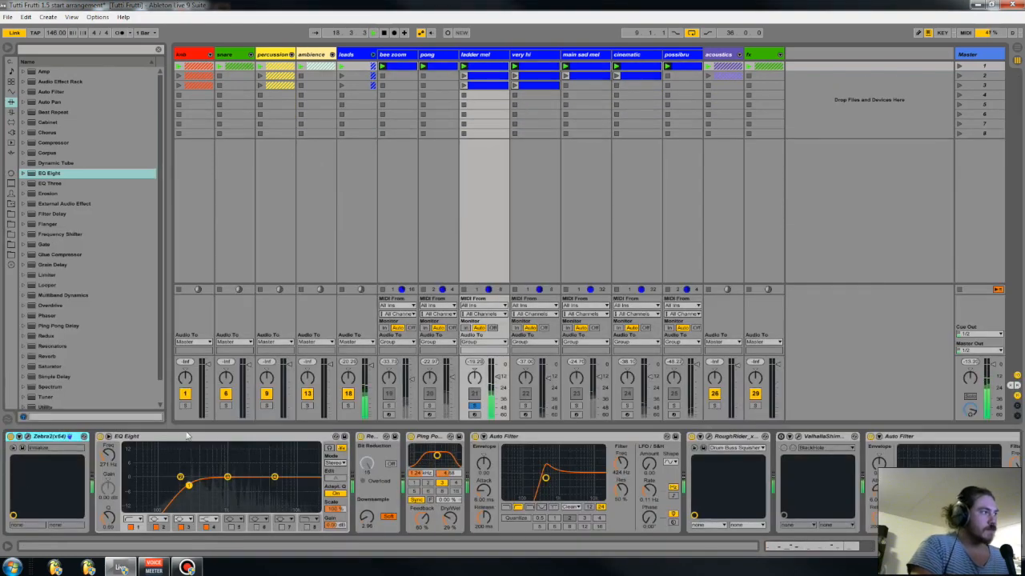
pyautogui.click(187, 437)
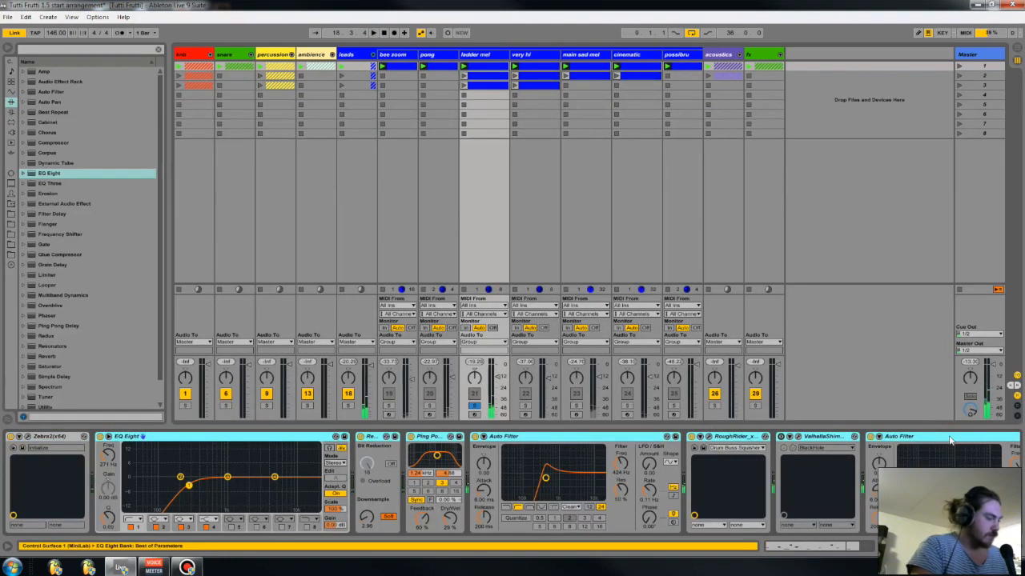
pyautogui.hotkey('ctrl', 'g')
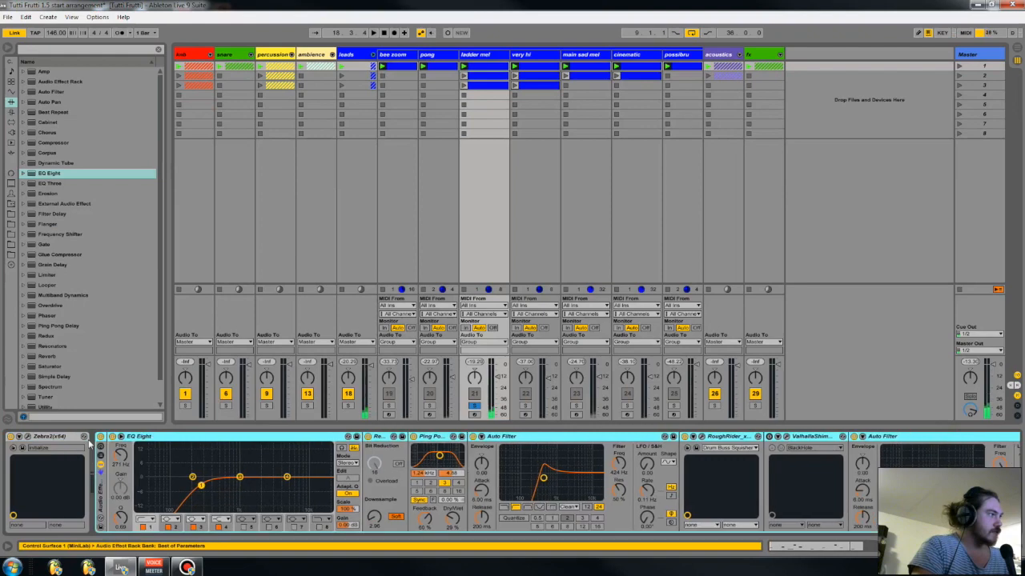
pyautogui.doubleClick(177, 437)
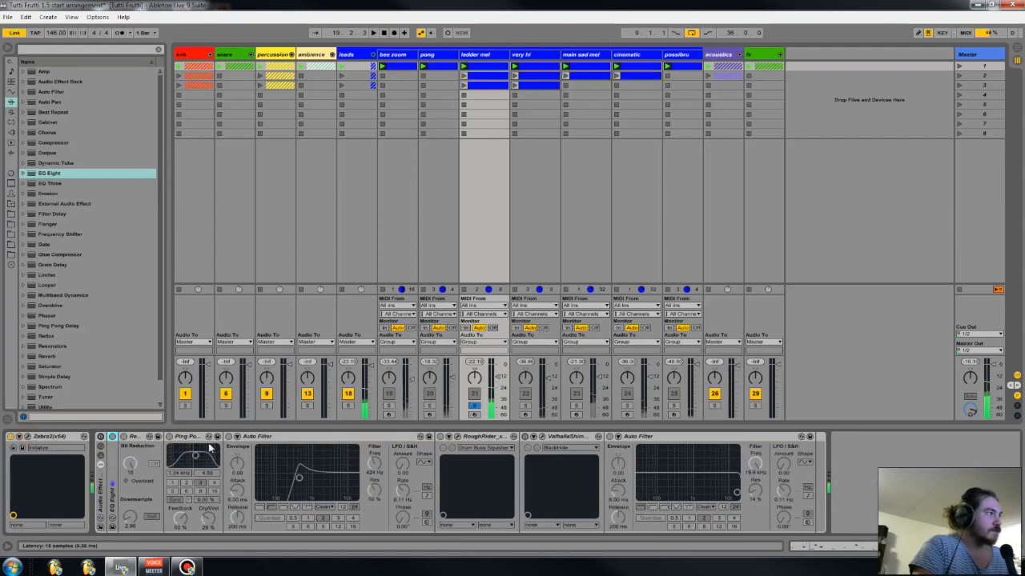
# - Open ladder mel's Zebra2 window on its Synthesis page and reposition it over the session
pyautogui.click(27, 437)
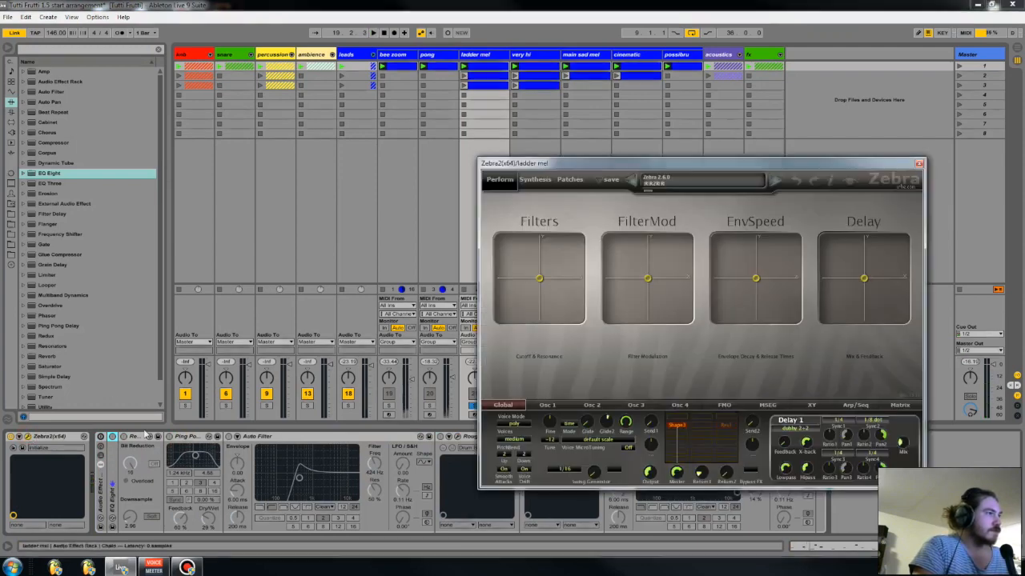
pyautogui.click(535, 180)
pyautogui.moveTo(665, 163); pyautogui.dragTo(623, 144)
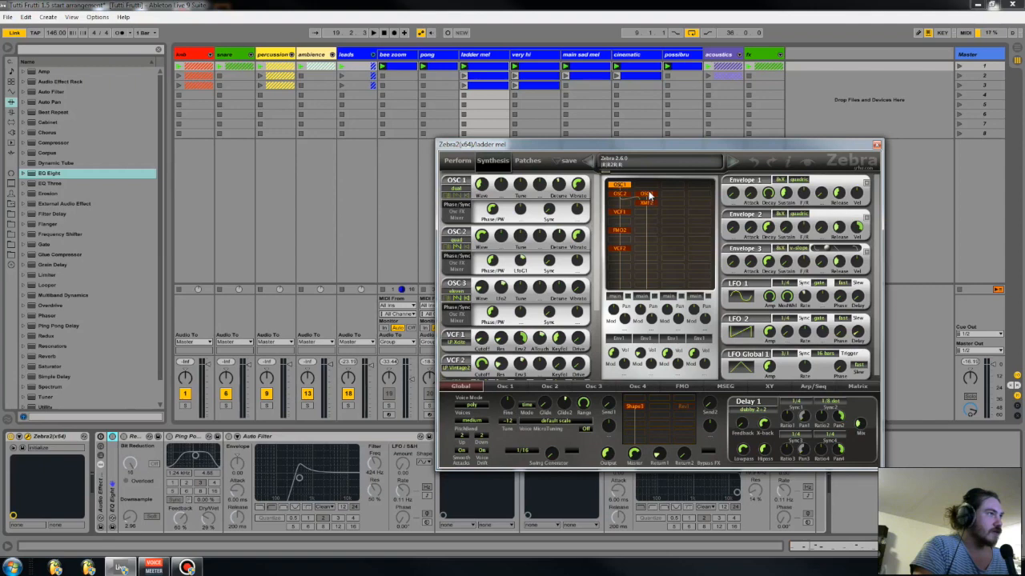
# - Set Zebra2's OSC 2 voice mode to eleven and check the voice options of OSC 1
pyautogui.click(620, 185)
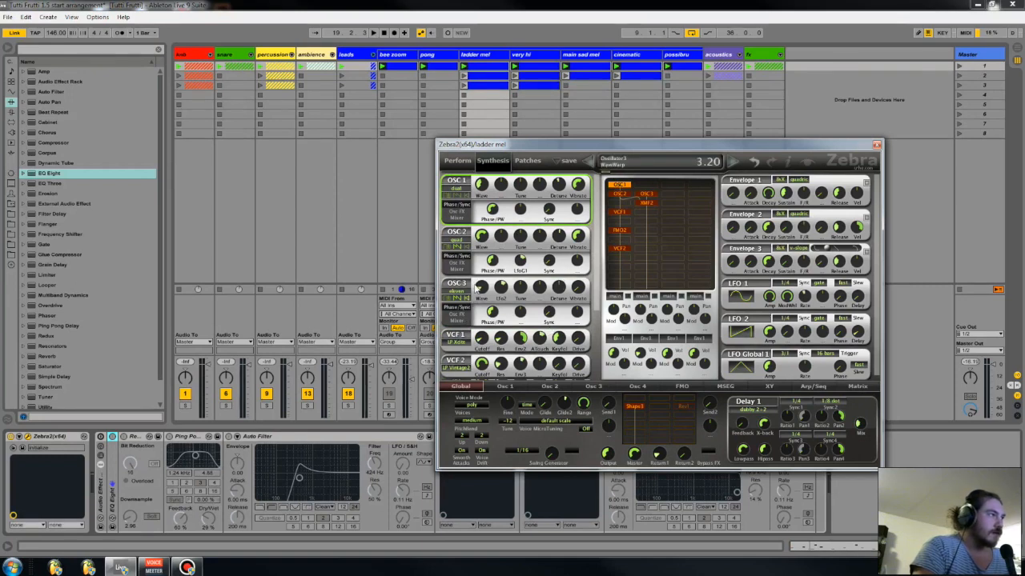
pyautogui.click(459, 190)
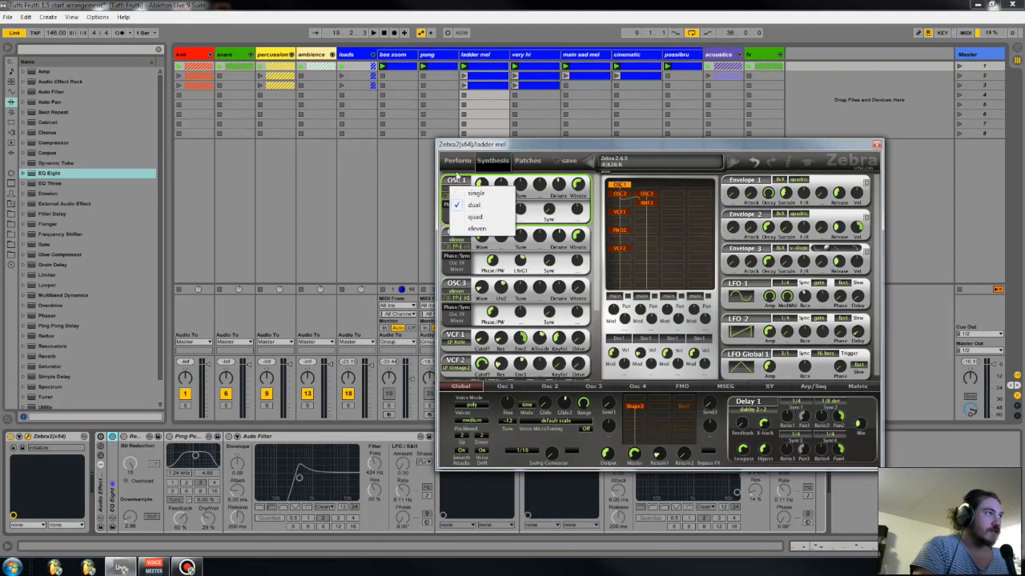
pyautogui.click(458, 163)
pyautogui.click(488, 164)
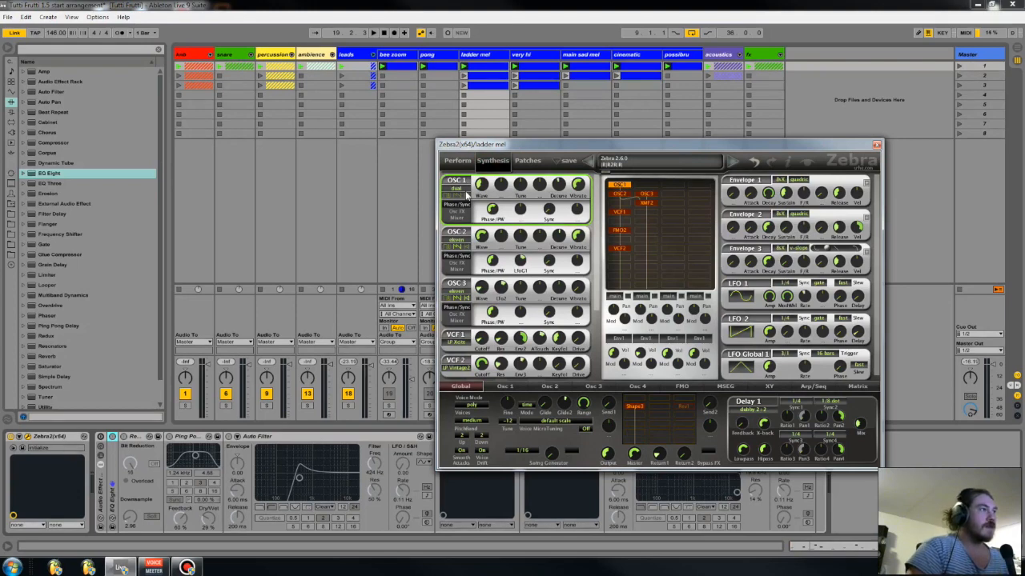
# - Examine the modules available for Zebra2's grid, the LFO section and OSC 1's Osc FX and Phase/Sync settings
pyautogui.click(670, 183)
pyautogui.click(650, 225)
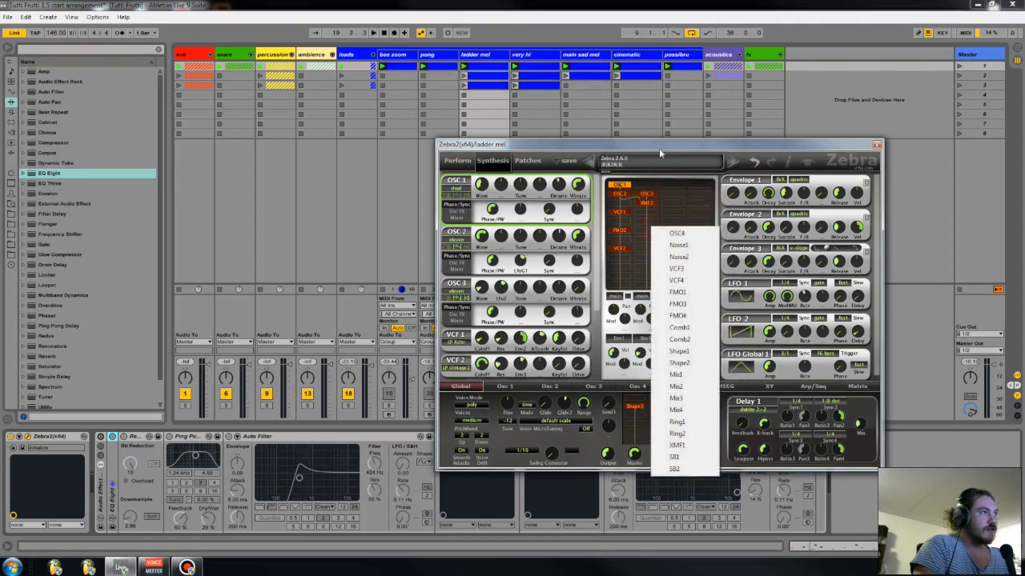
pyautogui.click(659, 158)
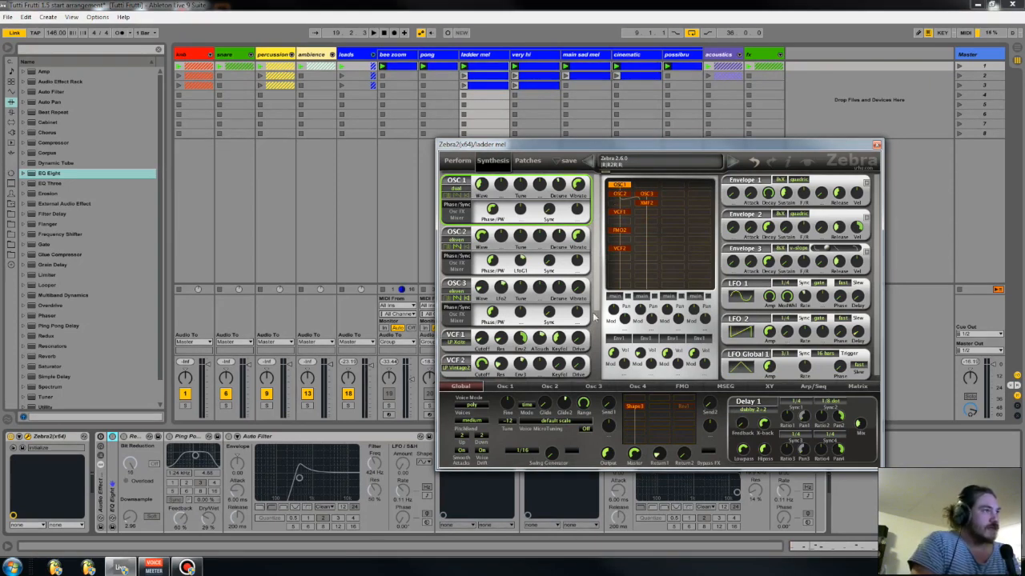
pyautogui.click(743, 296)
pyautogui.click(740, 325)
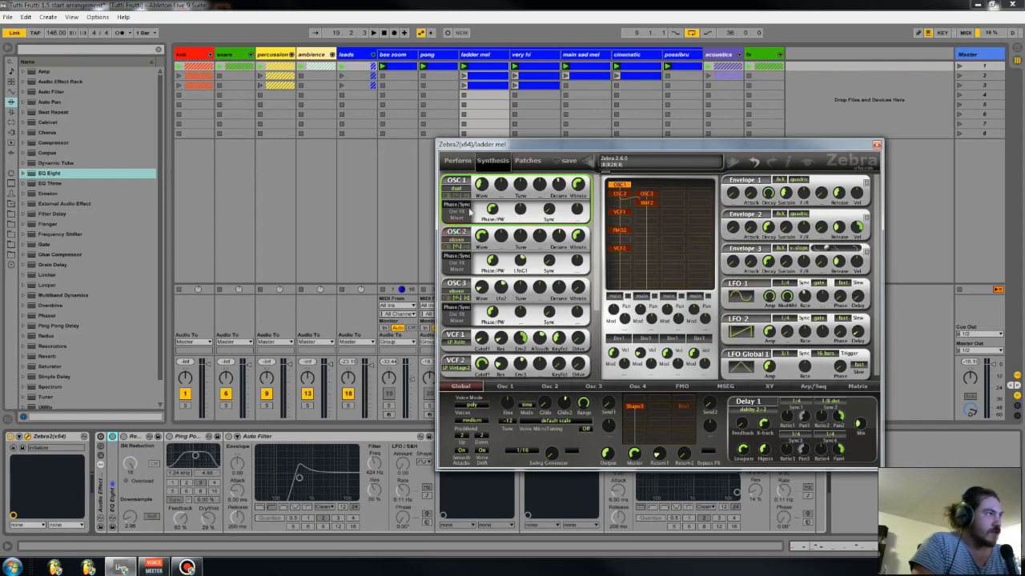
pyautogui.click(463, 212)
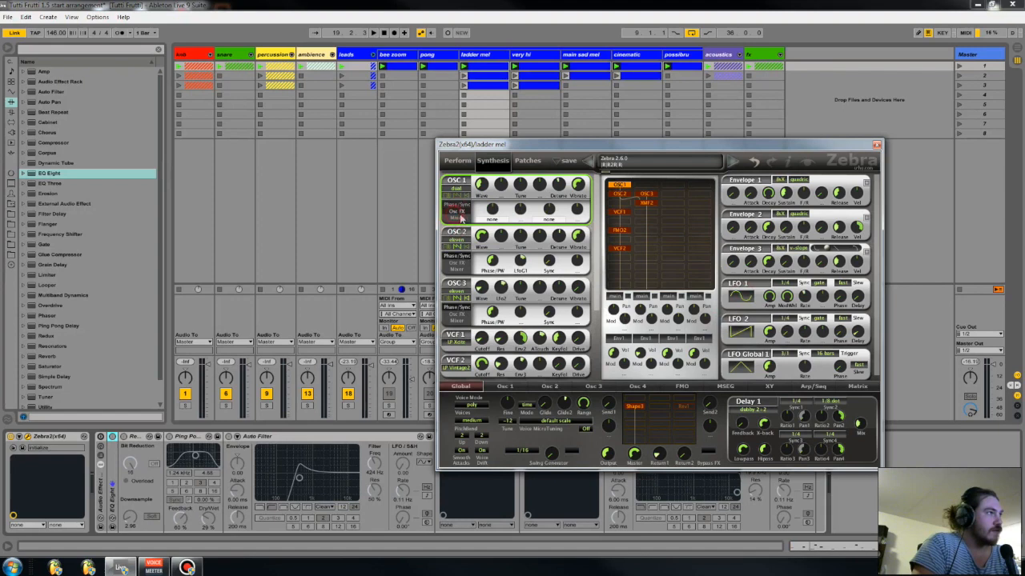
pyautogui.click(459, 207)
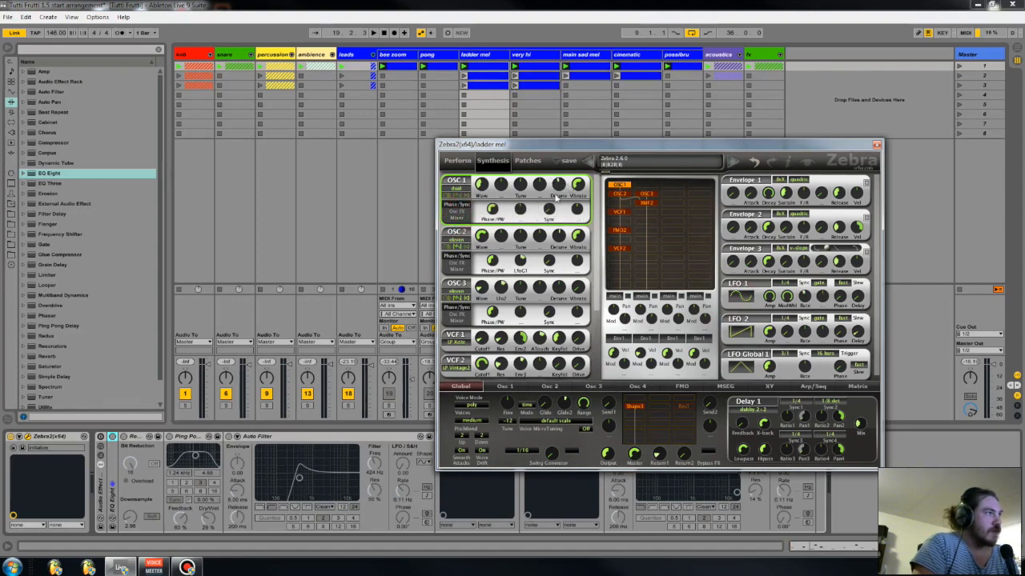
# - Move OSC 1 to the third lane of Zebra2's module grid
pyautogui.moveTo(618, 186); pyautogui.dragTo(673, 186)
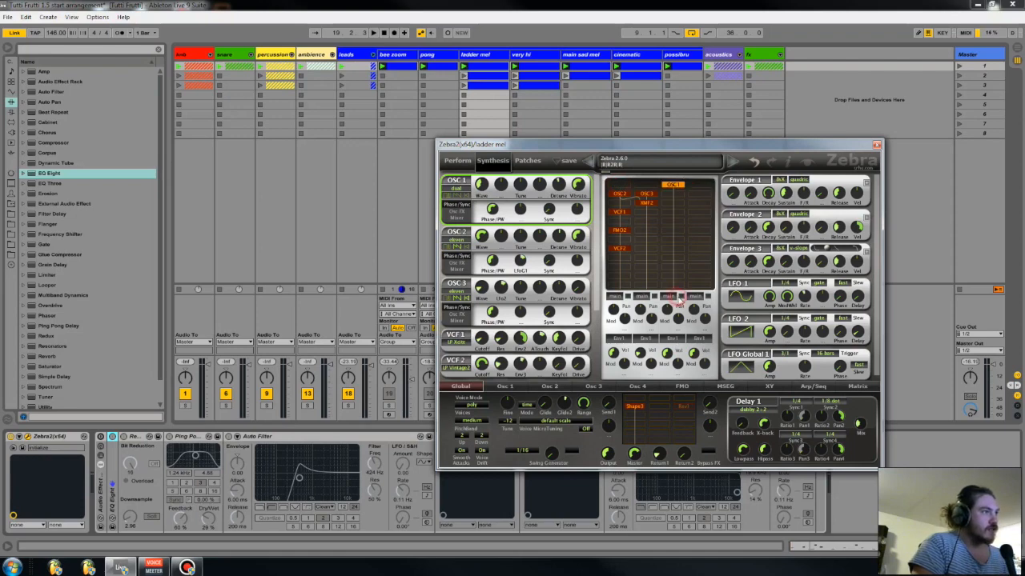
# - Move OSC 1 to the top of the first lane in the routing grid and place the OSC 3 module above OSC 2
pyautogui.click(623, 231)
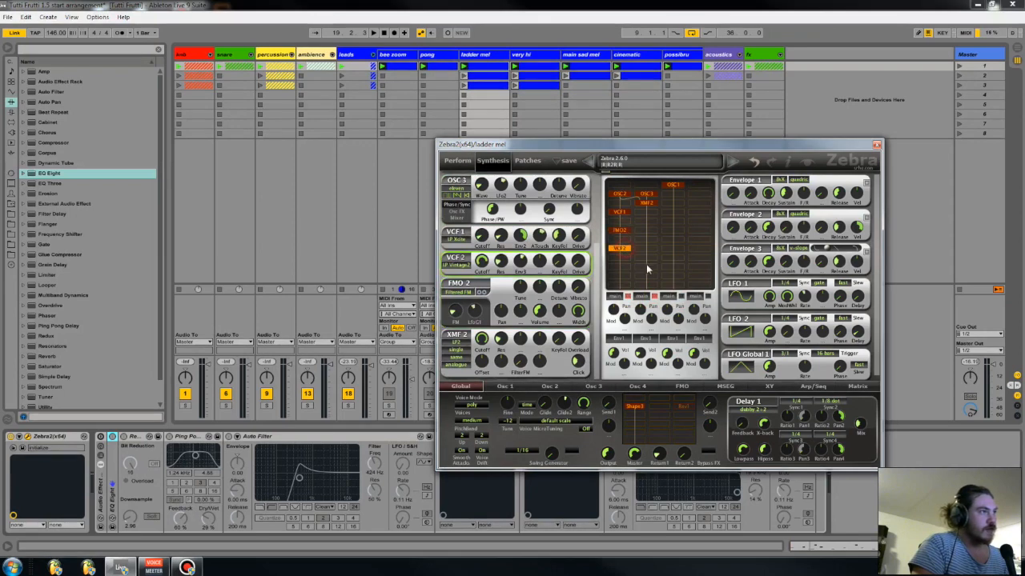
pyautogui.click(672, 185)
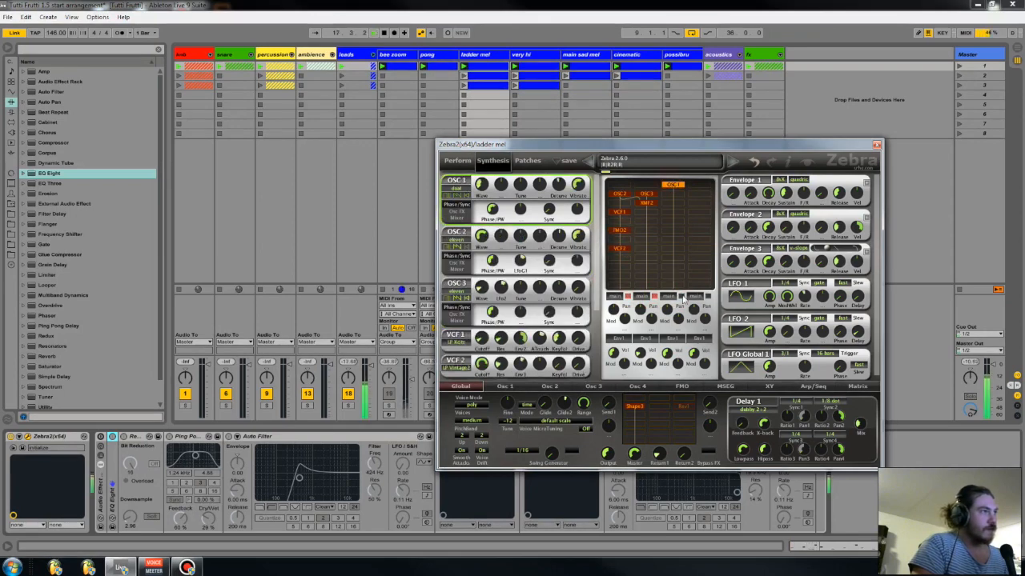
pyautogui.moveTo(672, 184); pyautogui.dragTo(618, 186)
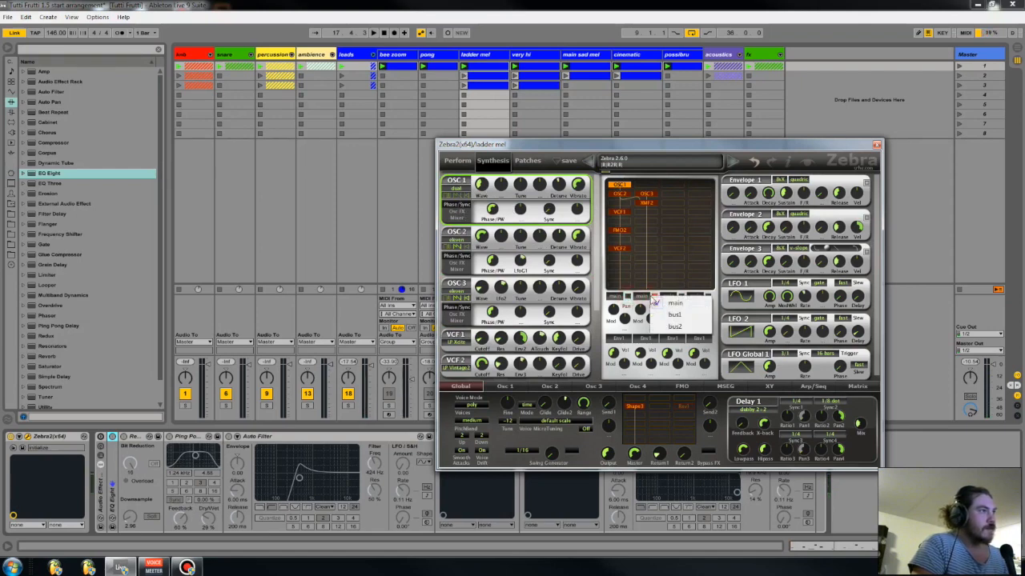
pyautogui.click(622, 193)
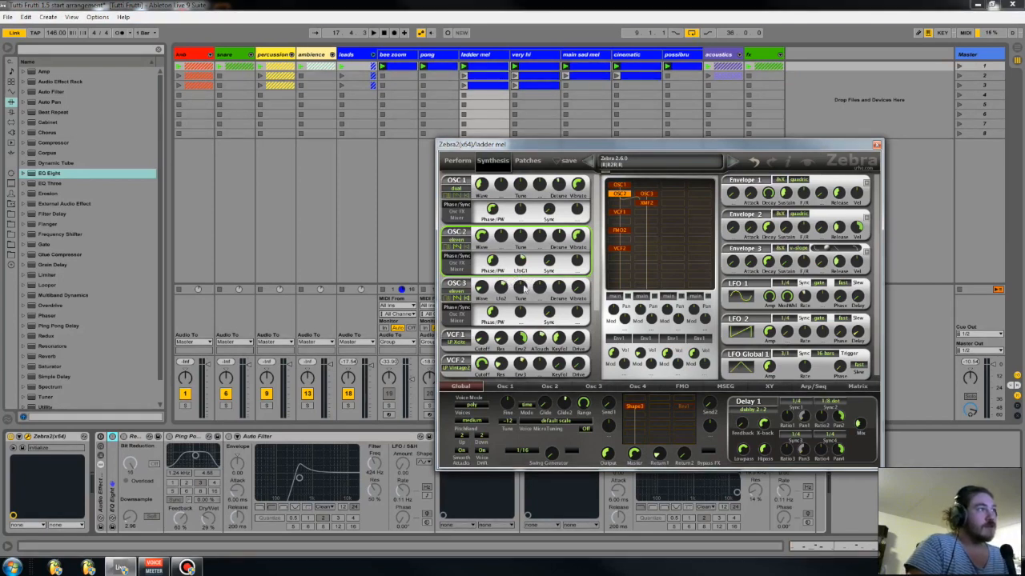
pyautogui.moveTo(462, 285); pyautogui.dragTo(460, 233)
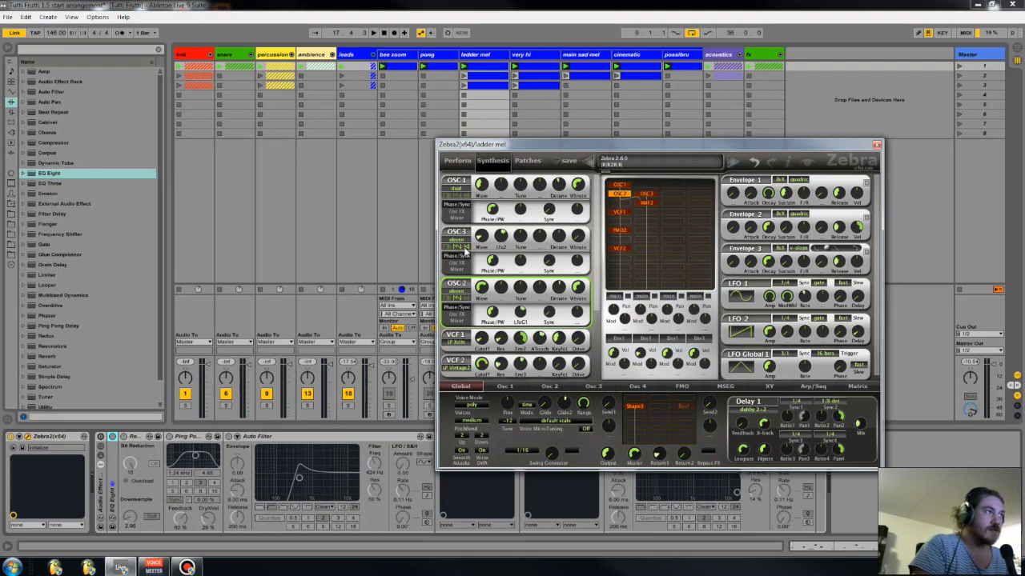
# - Compare the first two routing lanes during playback by muting one at a time, and unmute both
pyautogui.click(628, 296)
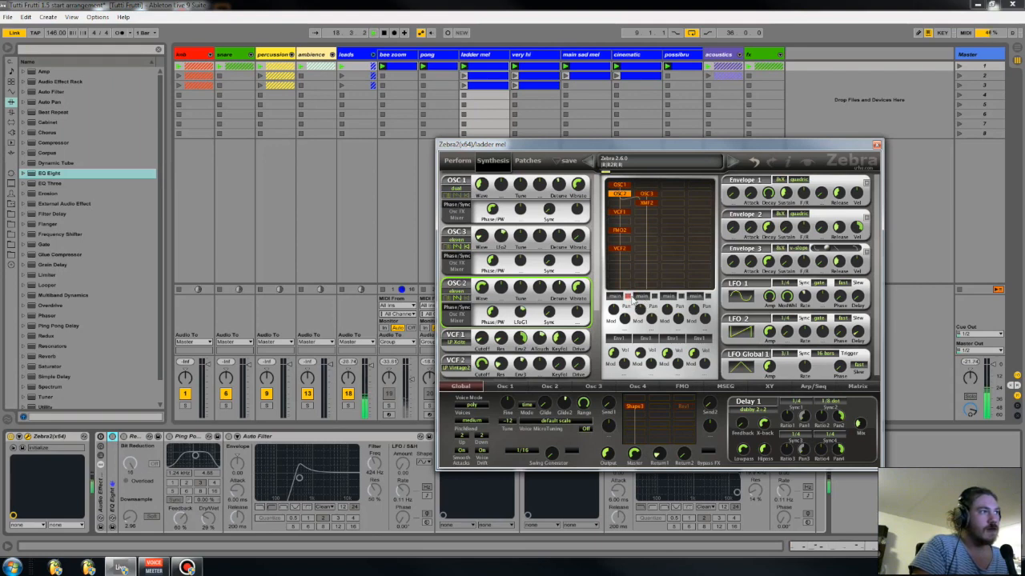
pyautogui.click(654, 298)
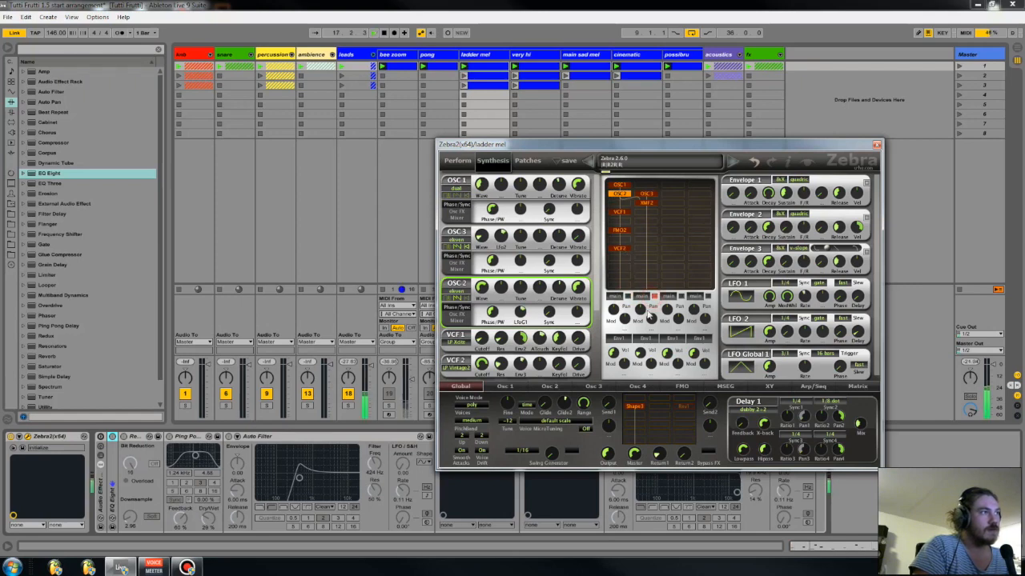
pyautogui.press('space')
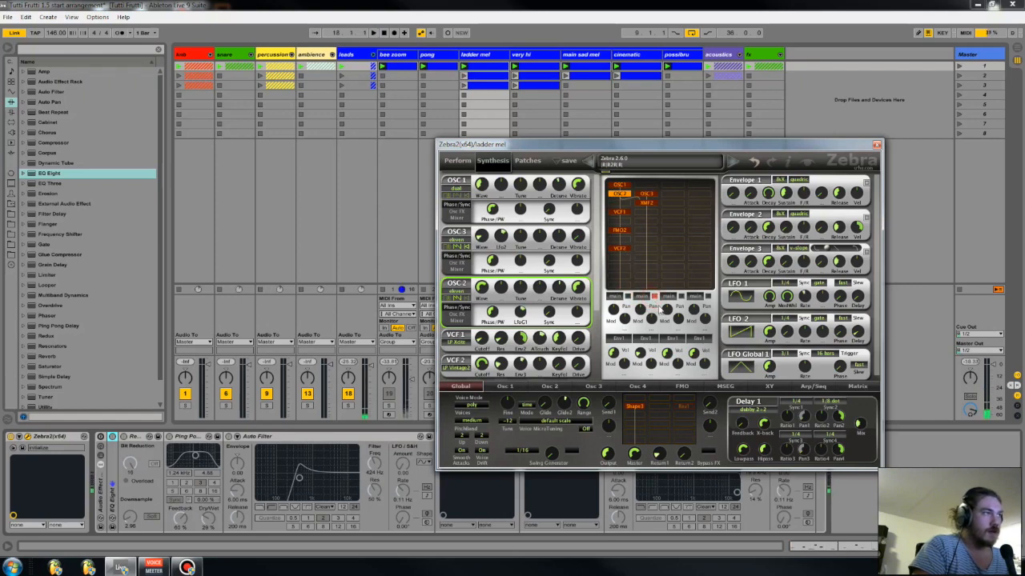
pyautogui.click(654, 296)
pyautogui.click(628, 296)
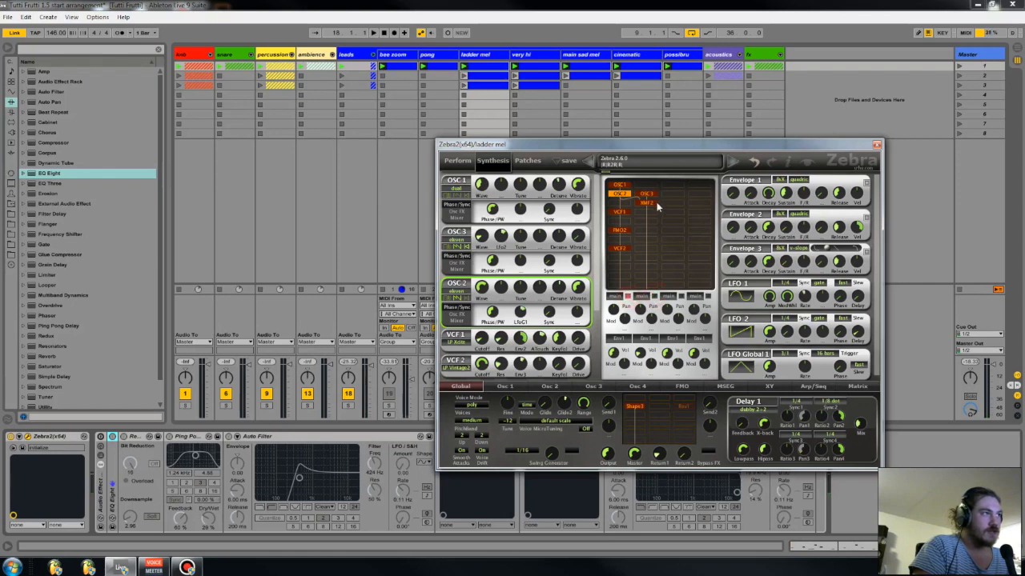
pyautogui.press('space')
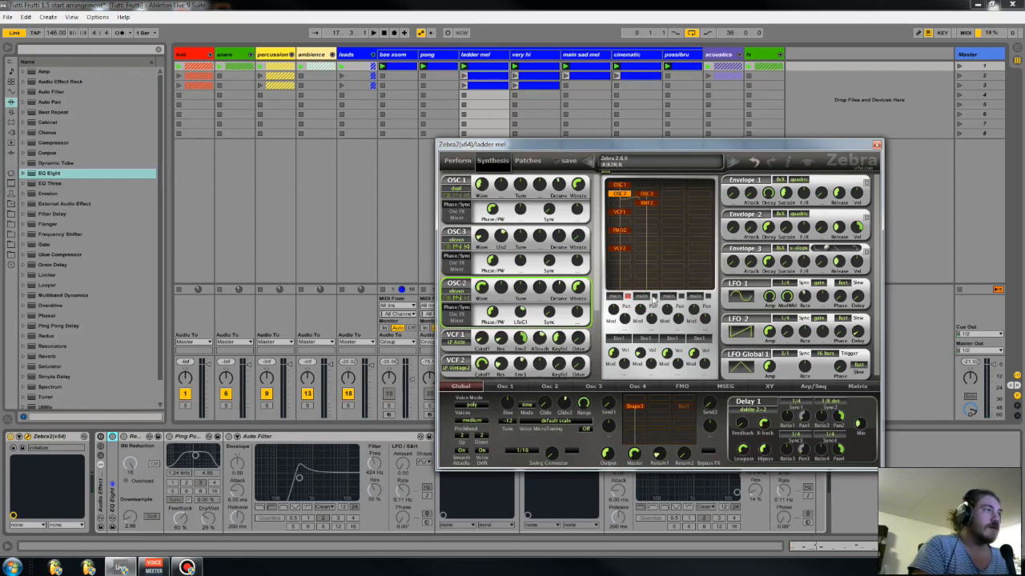
pyautogui.click(625, 297)
pyautogui.click(626, 299)
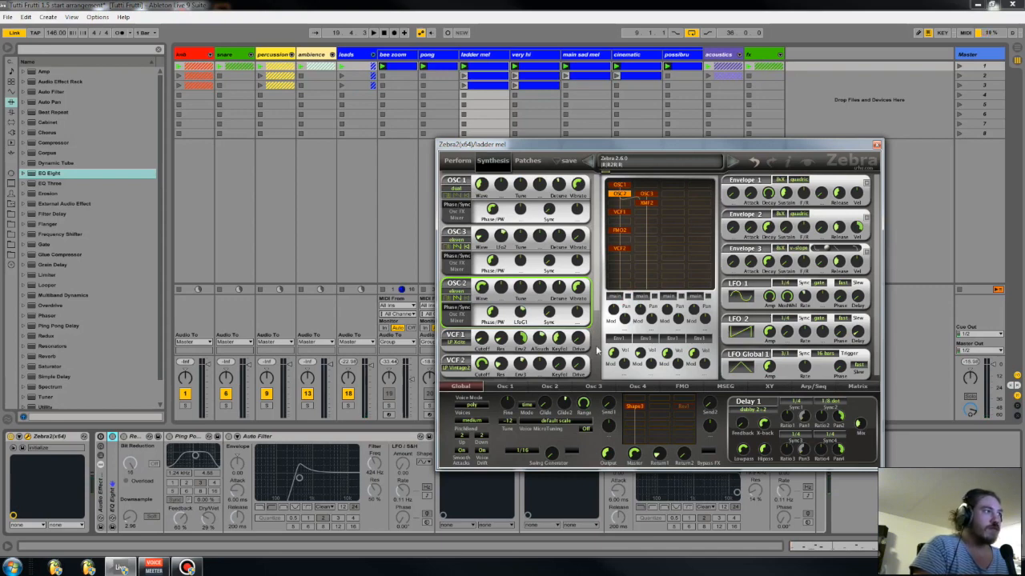
# - Examine the voice mode options, the ladder mel clip's notes, and the patch's Osc 1, MSEG and XY settings
pyautogui.click(482, 410)
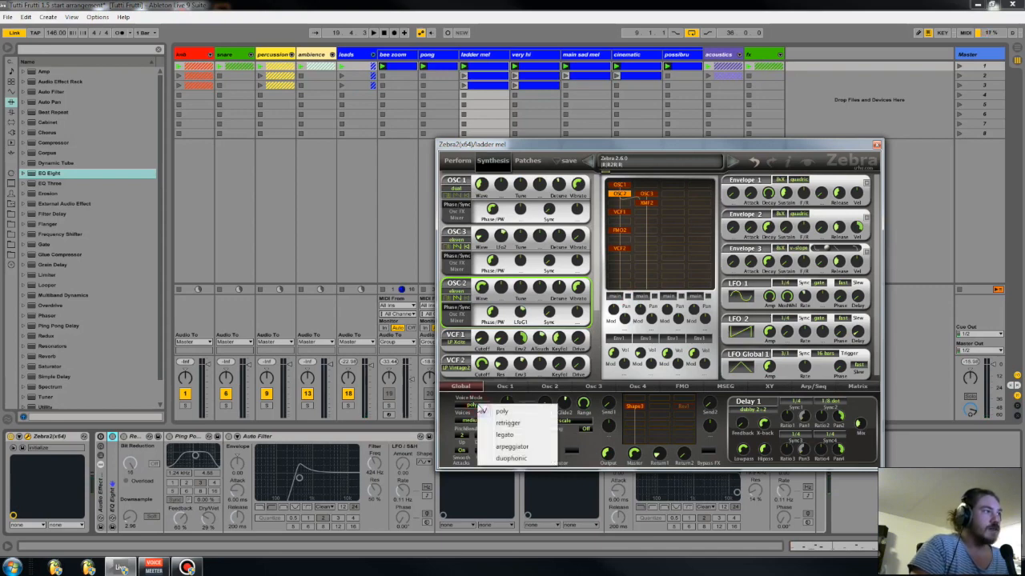
pyautogui.click(431, 413)
pyautogui.click(443, 413)
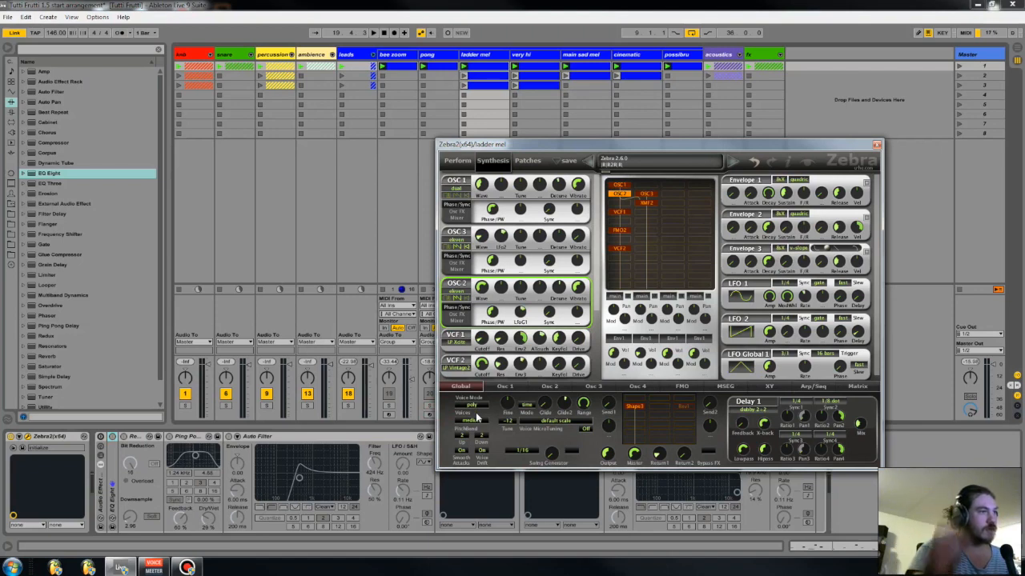
pyautogui.click(810, 551)
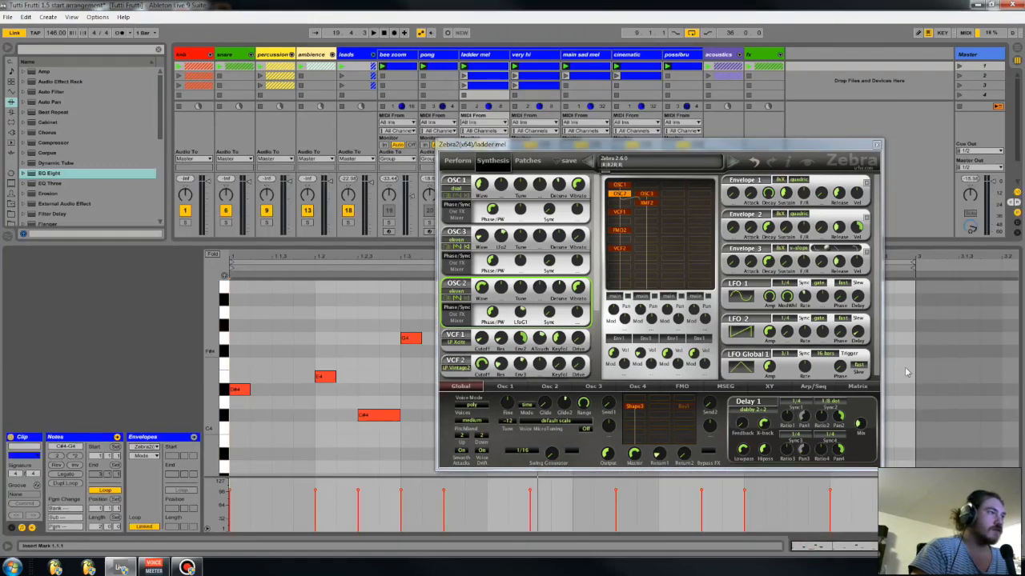
pyautogui.click(949, 548)
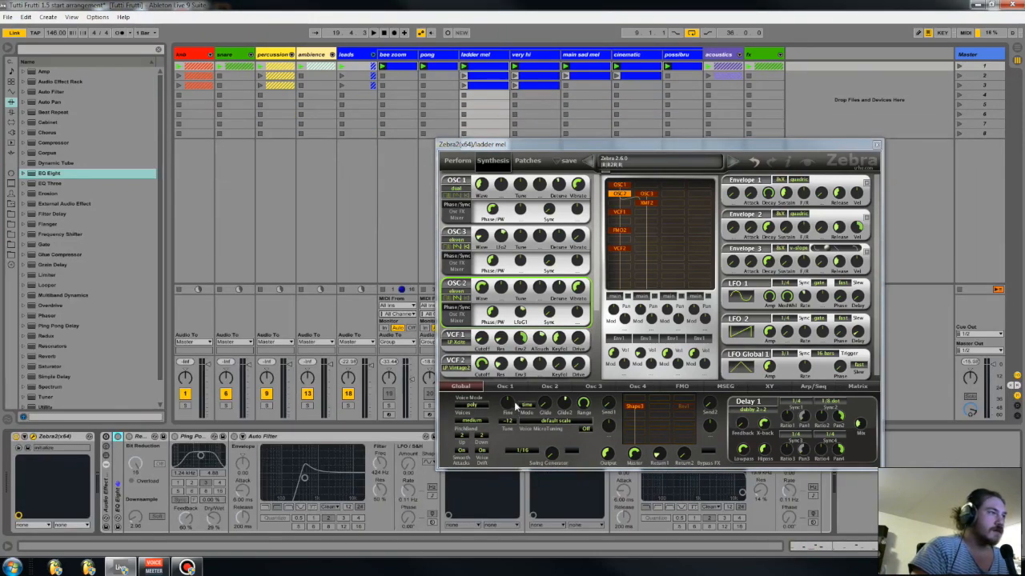
pyautogui.click(515, 390)
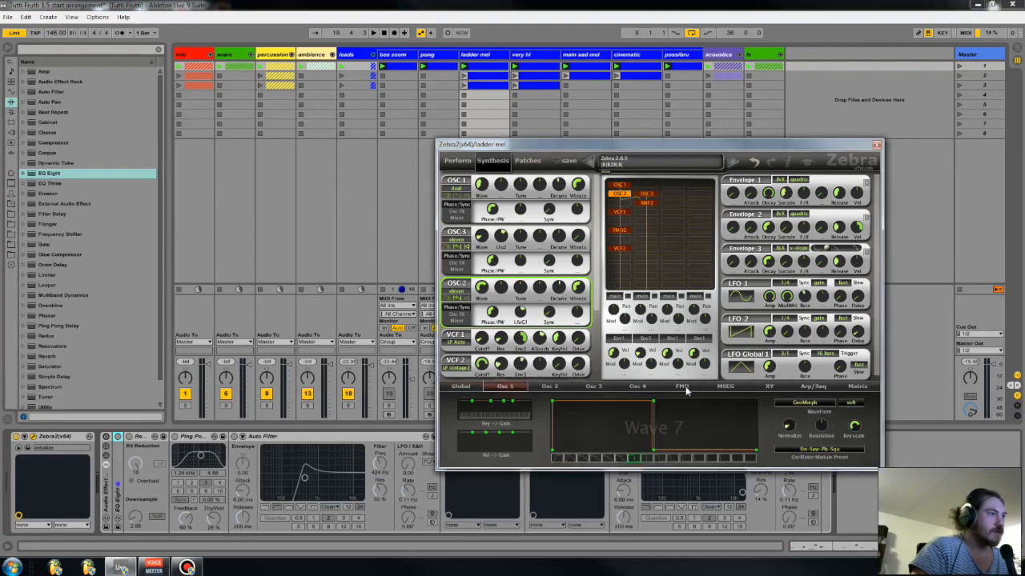
pyautogui.click(718, 388)
pyautogui.click(764, 388)
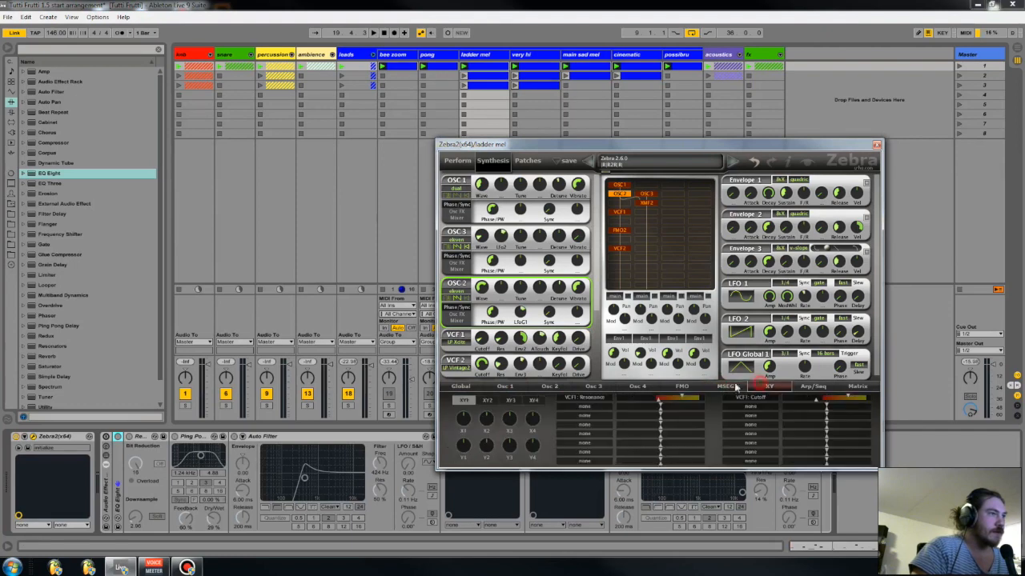
pyautogui.click(463, 388)
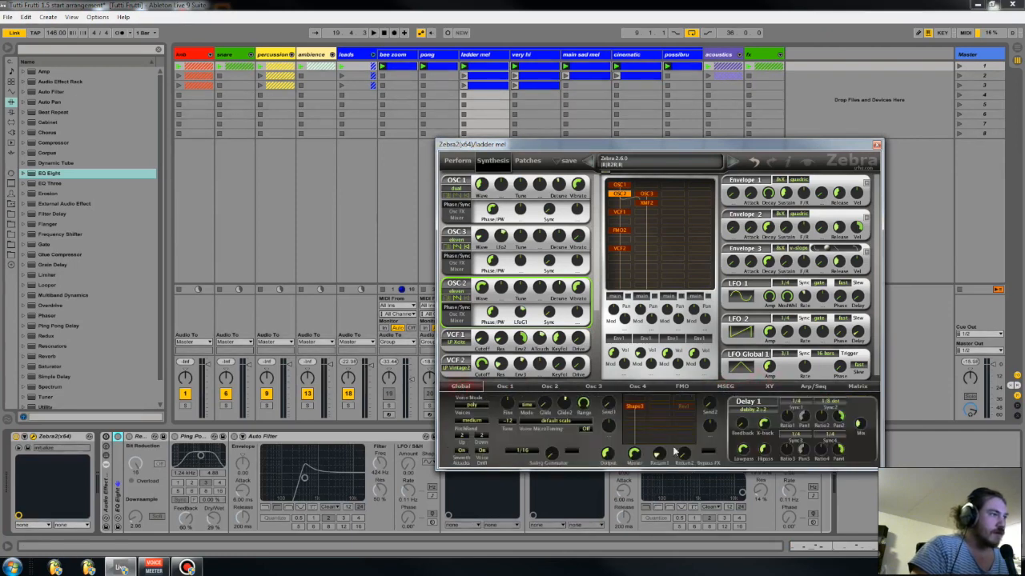
# - Try lowering the lowest point of Osc 1's key-to-gain curve and return it to 127
pyautogui.click(500, 390)
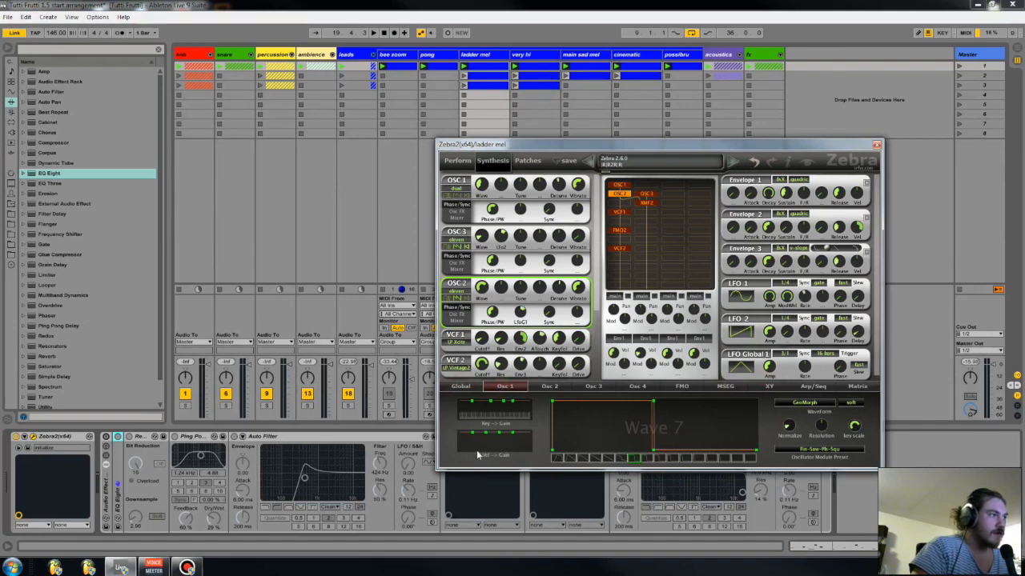
pyautogui.moveTo(471, 401); pyautogui.dragTo(472, 405)
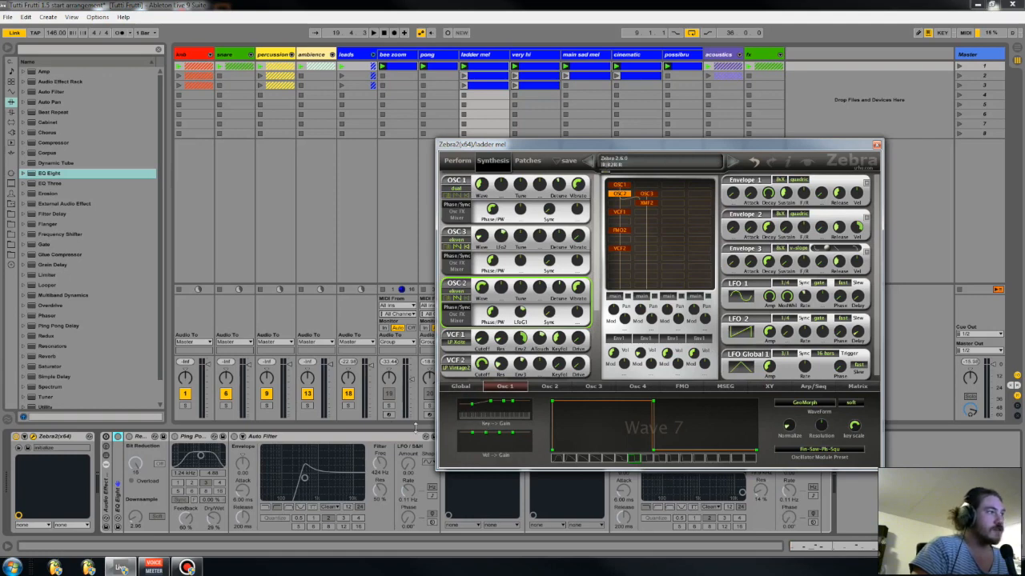
pyautogui.moveTo(471, 404); pyautogui.dragTo(469, 396)
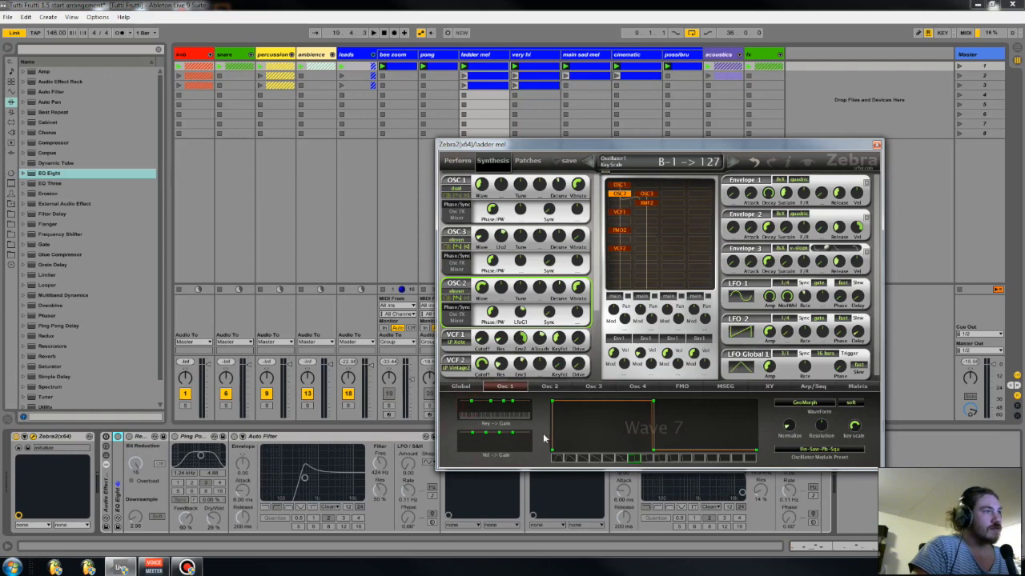
# - Examine the available waveform types for Osc 1 and return to the global settings
pyautogui.click(814, 404)
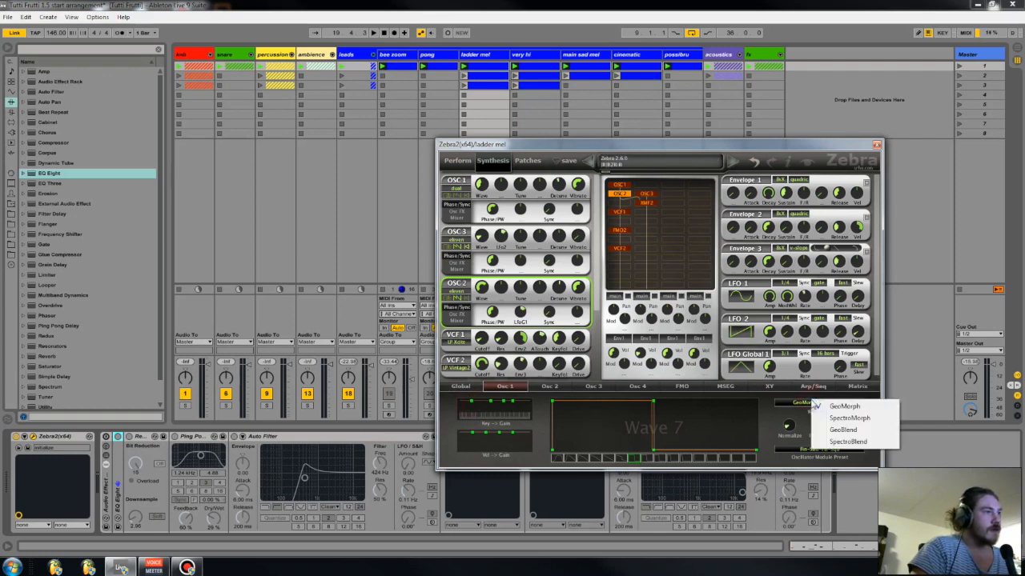
pyautogui.click(522, 464)
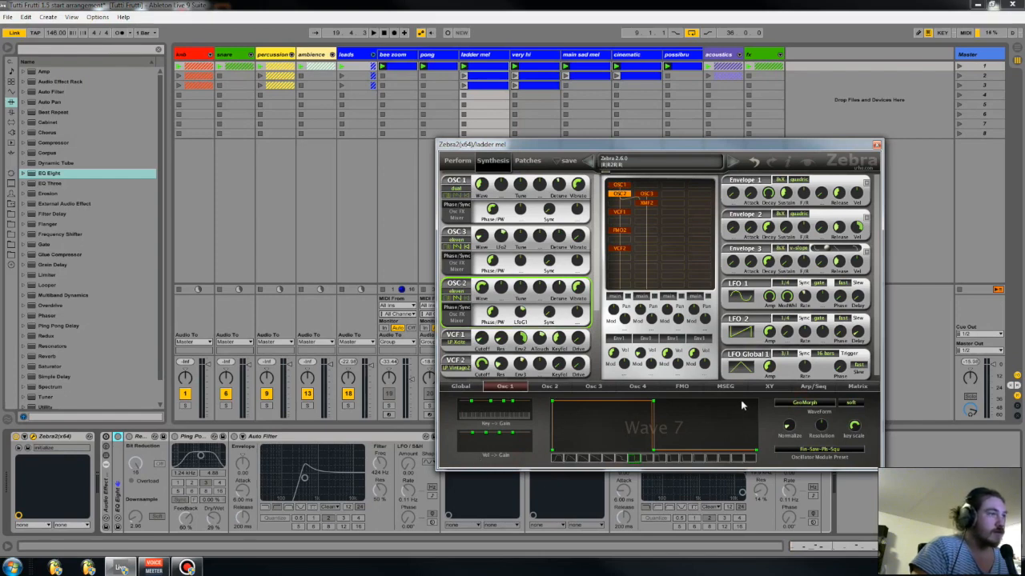
pyautogui.click(463, 386)
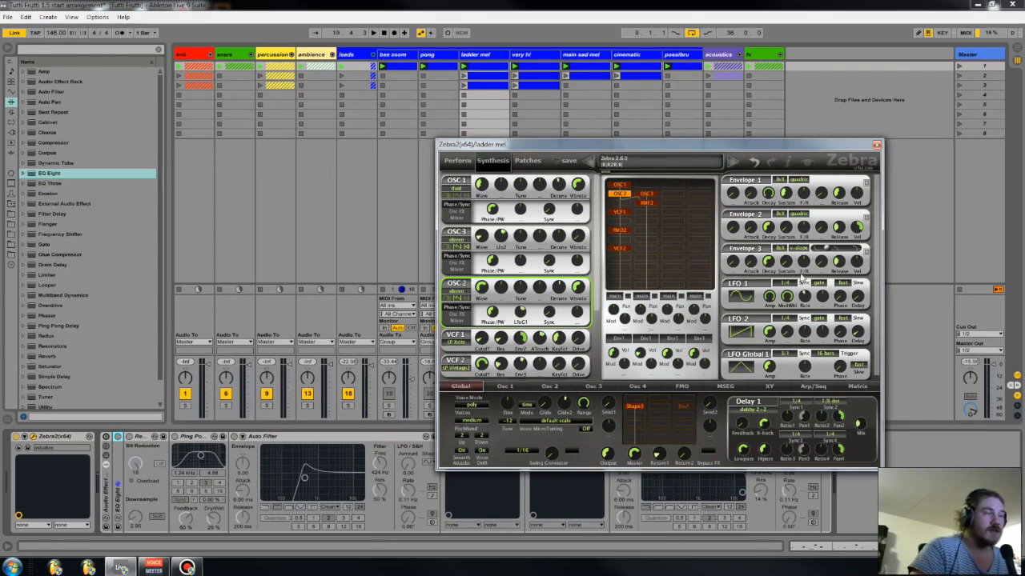
# - Show the clip's notes beside the synth and lower the start of Osc 1's velocity-to-gain curve, setting velocity 24 to 66
pyautogui.click(857, 548)
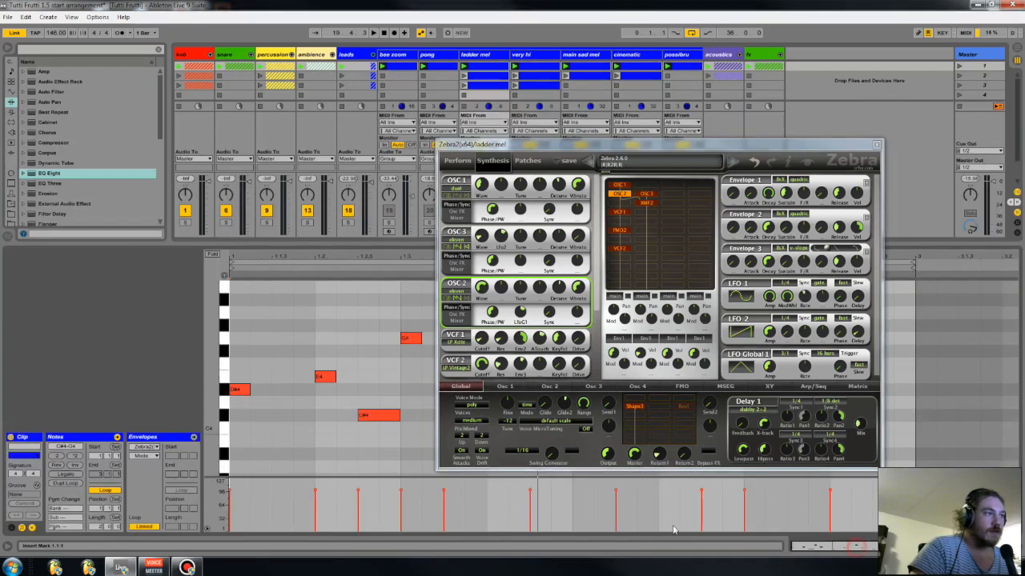
pyautogui.click(314, 492)
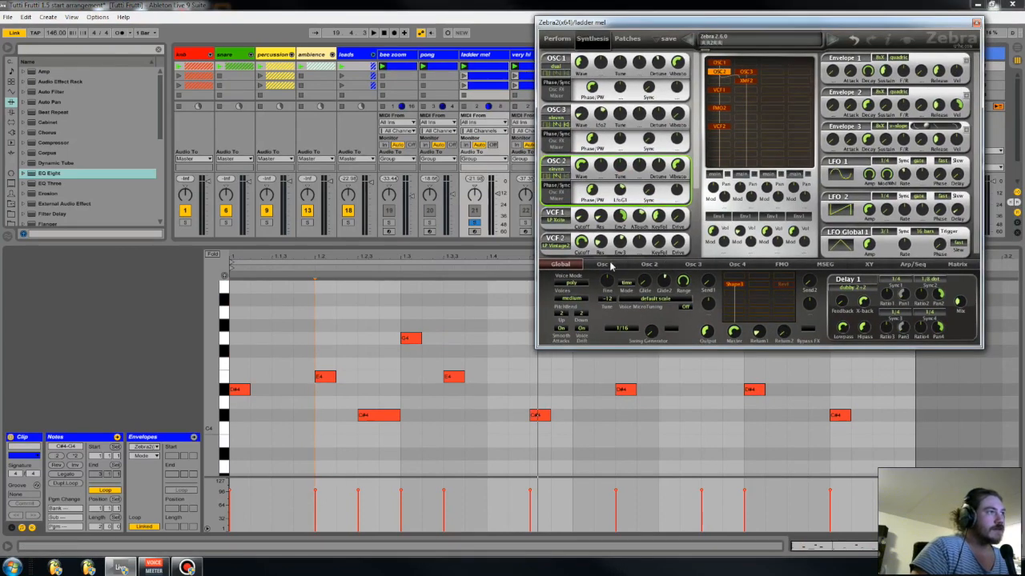
pyautogui.click(609, 265)
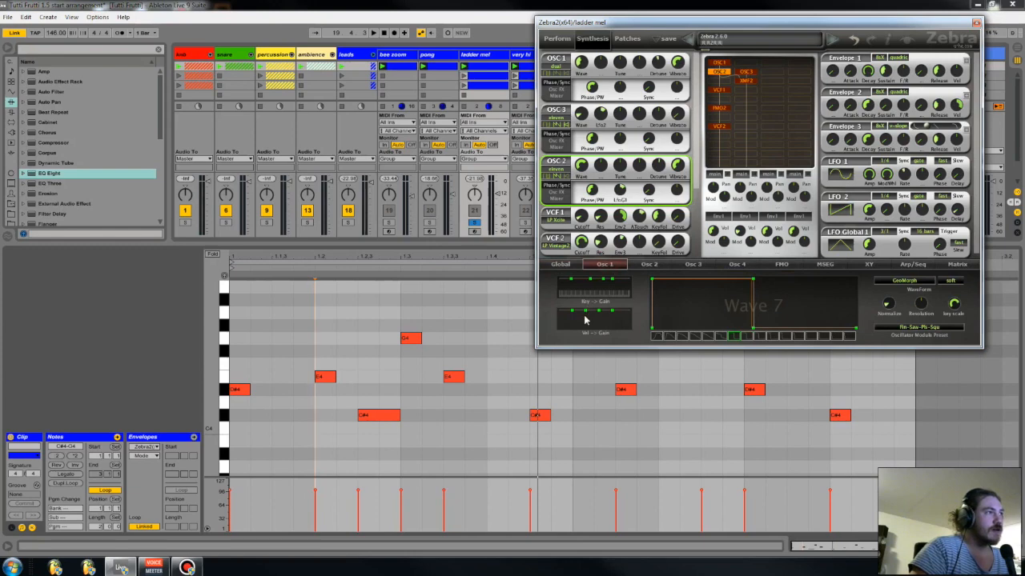
pyautogui.moveTo(574, 313); pyautogui.dragTo(571, 321)
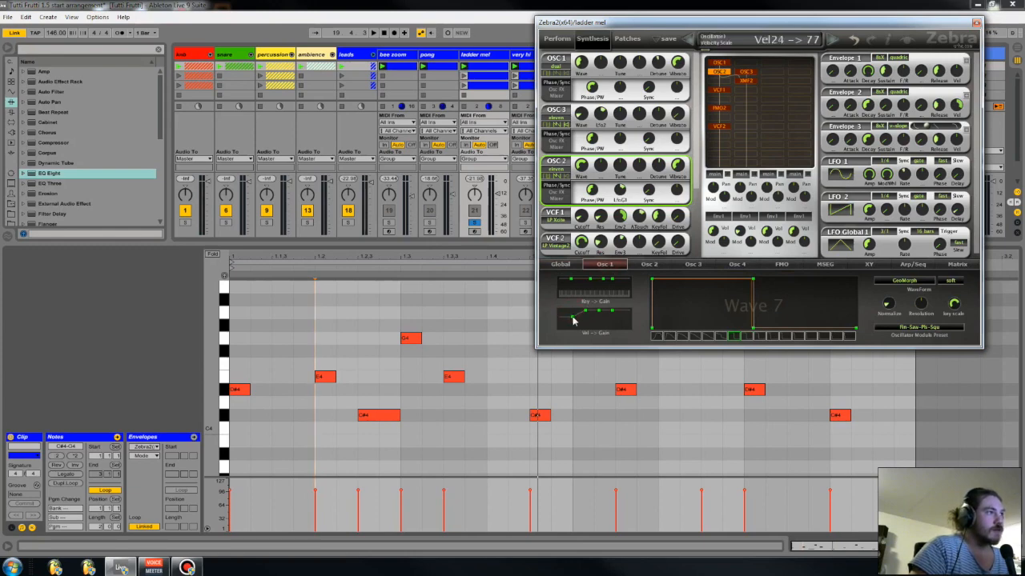
pyautogui.moveTo(578, 326)
pyautogui.mouseDown()
pyautogui.moveTo(586, 315)
pyautogui.moveTo(573, 322)
pyautogui.mouseUp()
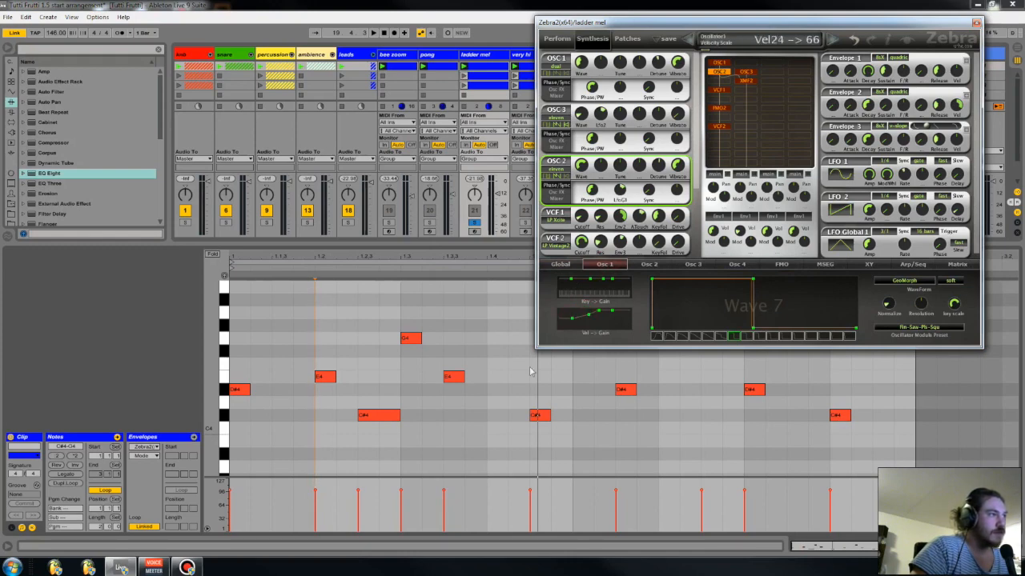
# - Lower the first E4 note's velocity and reduce the low end of Osc 3's velocity-to-gain curve, setting velocity 49 to 74
pyautogui.moveTo(313, 498); pyautogui.dragTo(313, 511)
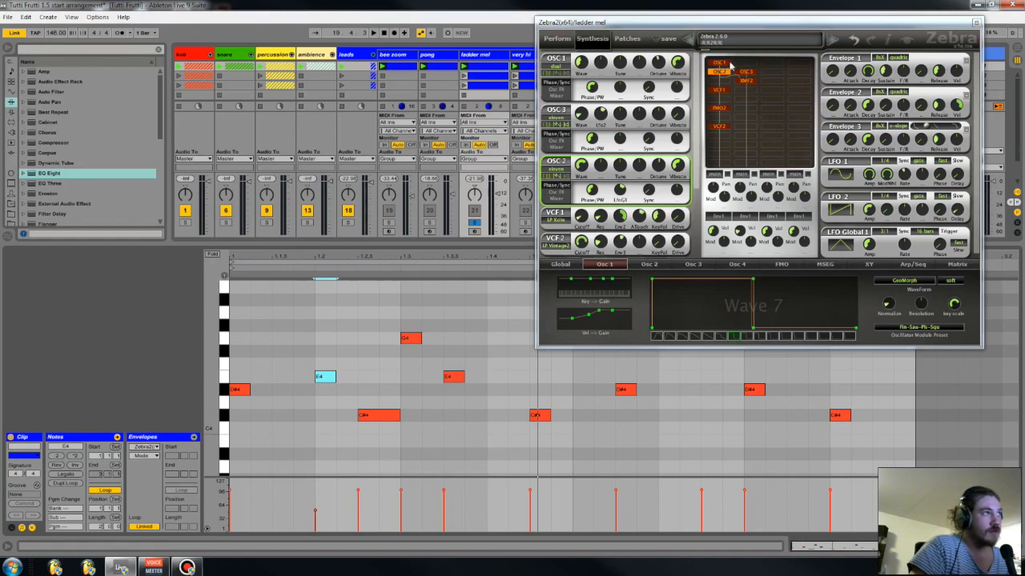
pyautogui.click(693, 264)
pyautogui.moveTo(572, 317); pyautogui.dragTo(587, 322)
pyautogui.click(400, 454)
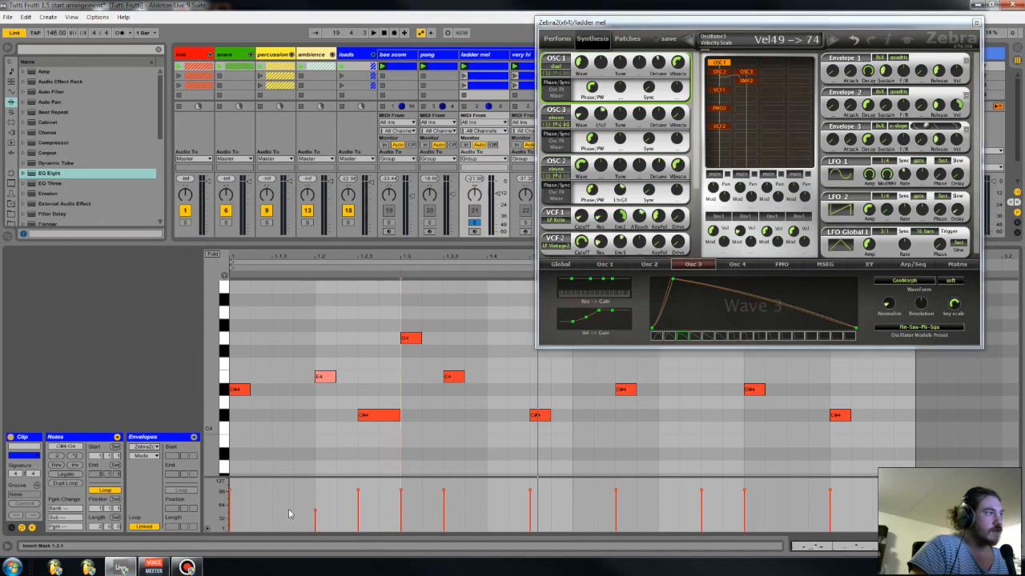
# - Close the synth window and readjust the velocity of the first E4 note during playback to well below the other notes
pyautogui.moveTo(317, 511); pyautogui.dragTo(316, 500)
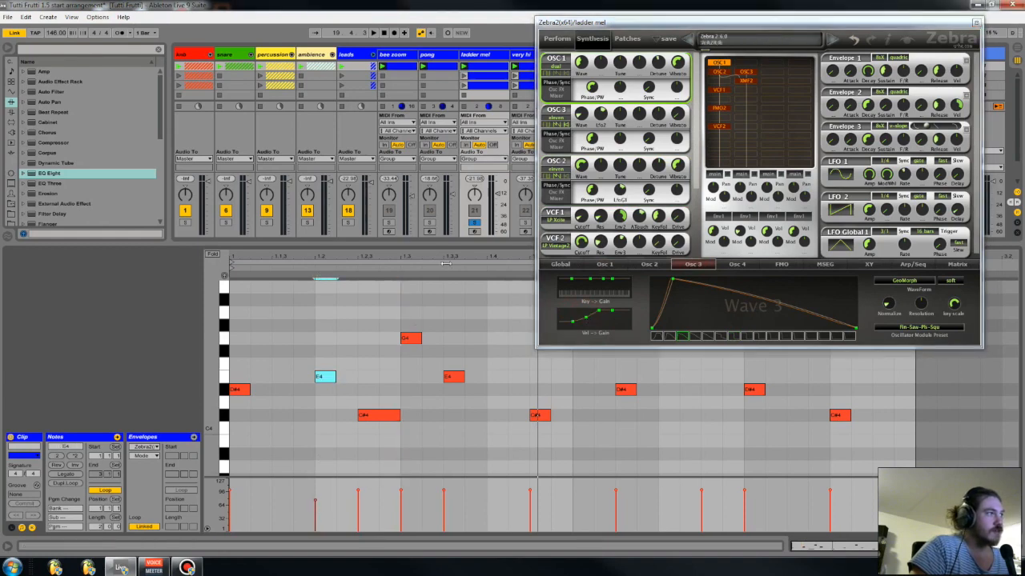
pyautogui.click(479, 56)
pyautogui.click(976, 22)
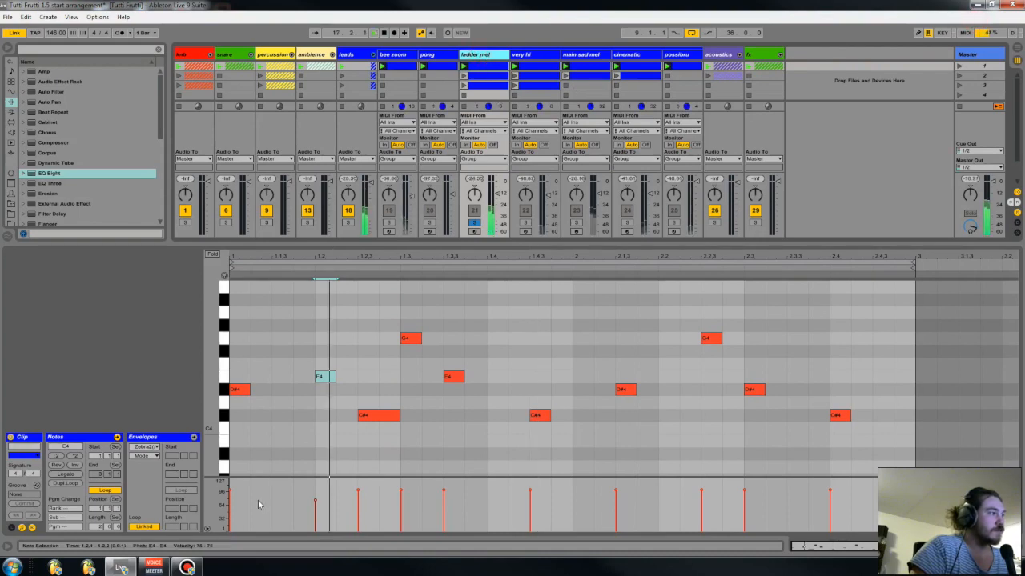
pyautogui.moveTo(316, 500); pyautogui.dragTo(316, 515)
# - Set the velocity of the first G4 note to 97 and of the three D#4 notes to 87
pyautogui.moveTo(401, 490)
pyautogui.mouseDown()
pyautogui.moveTo(401, 501)
pyautogui.moveTo(400, 490)
pyautogui.mouseUp()
pyautogui.click(410, 327)
pyautogui.click(410, 337)
pyautogui.moveTo(782, 317); pyautogui.dragTo(357, 370)
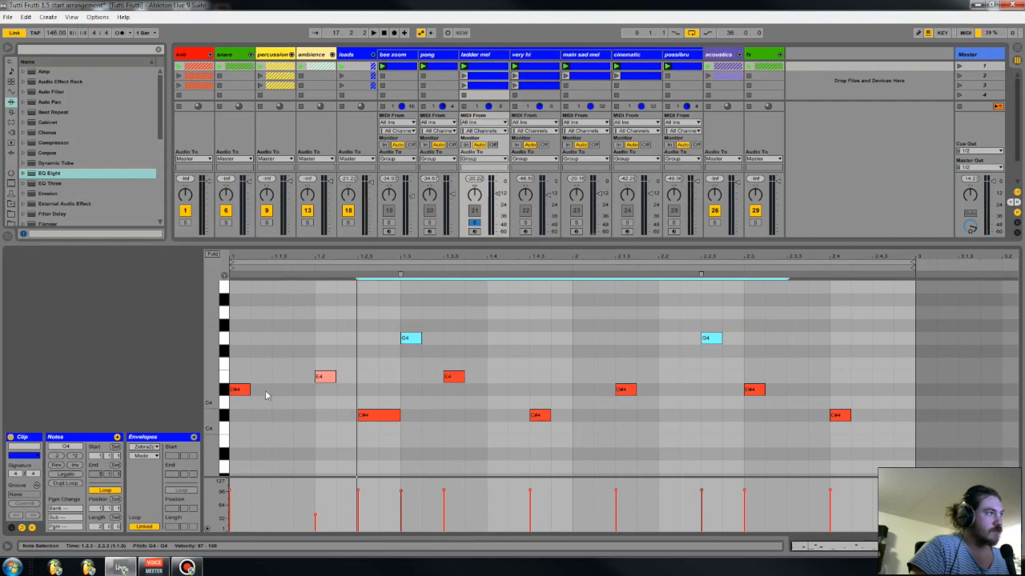
pyautogui.moveTo(784, 397); pyautogui.dragTo(233, 394)
pyautogui.moveTo(229, 490); pyautogui.dragTo(230, 491)
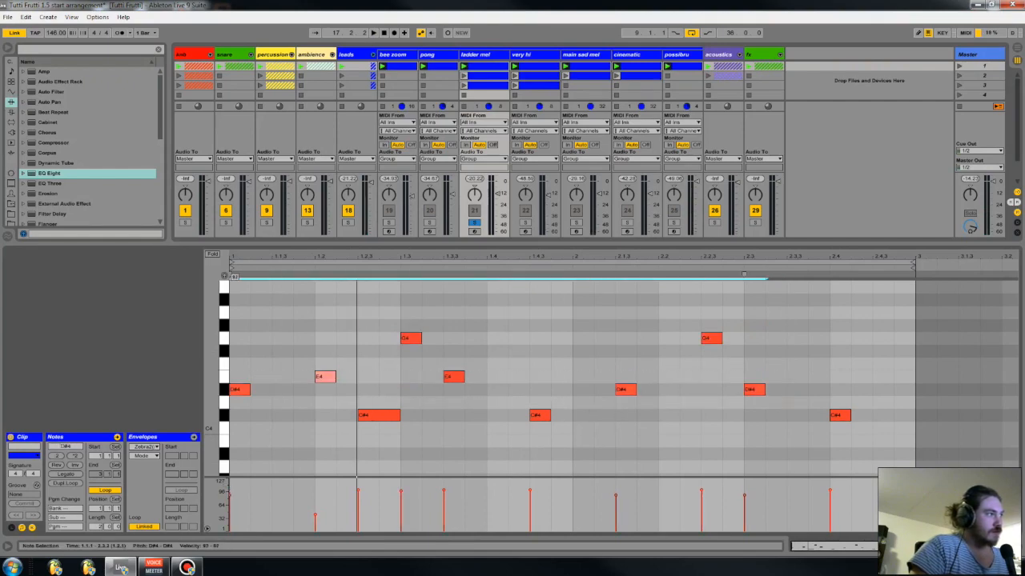
# - Raise the velocity of the long first C#4 note to 107 and the last C#4 note to a similar level during playback
pyautogui.click(488, 391)
pyautogui.press('space')
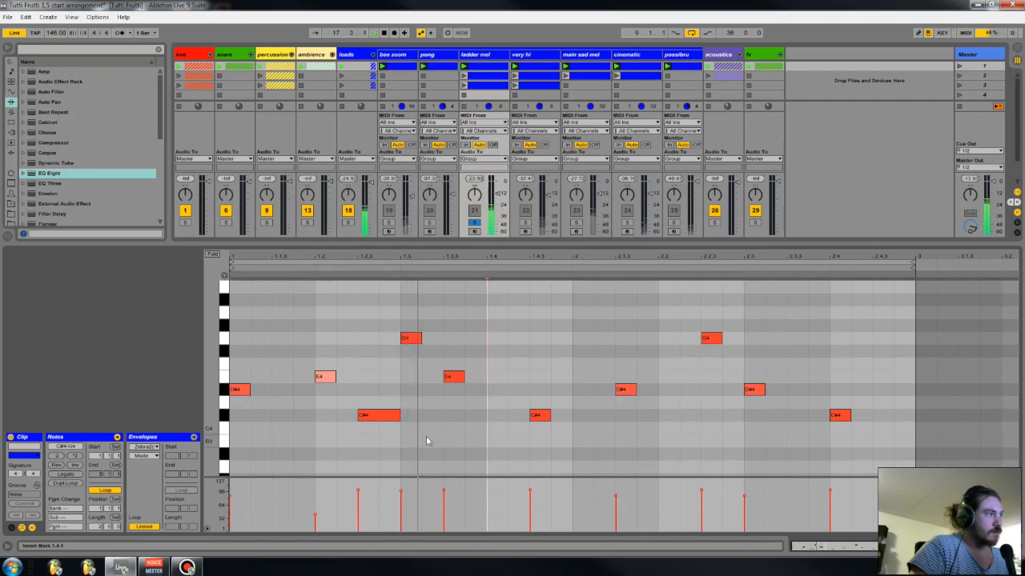
pyautogui.click(359, 494)
pyautogui.moveTo(361, 495); pyautogui.dragTo(361, 494)
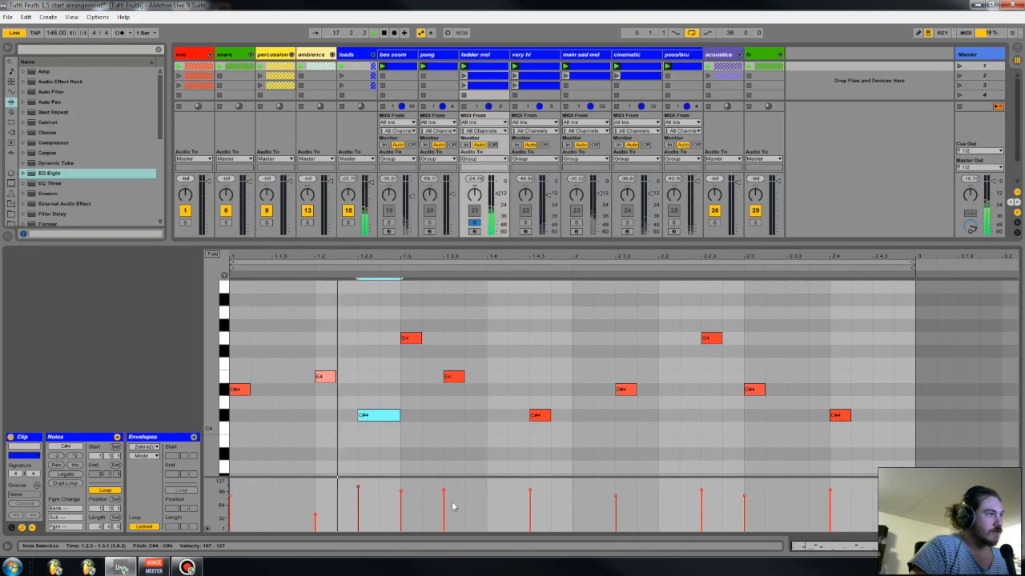
pyautogui.click(830, 490)
pyautogui.moveTo(833, 497); pyautogui.dragTo(831, 492)
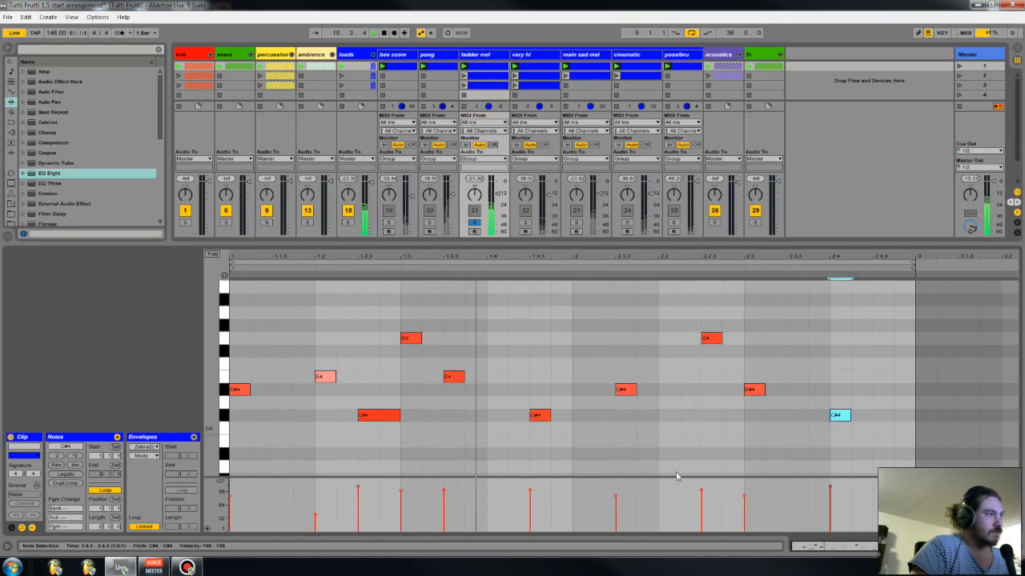
# - Lower the velocity of the middle C#4 note at 1.4.3 to about 80
pyautogui.click(538, 415)
pyautogui.moveTo(530, 490); pyautogui.dragTo(530, 498)
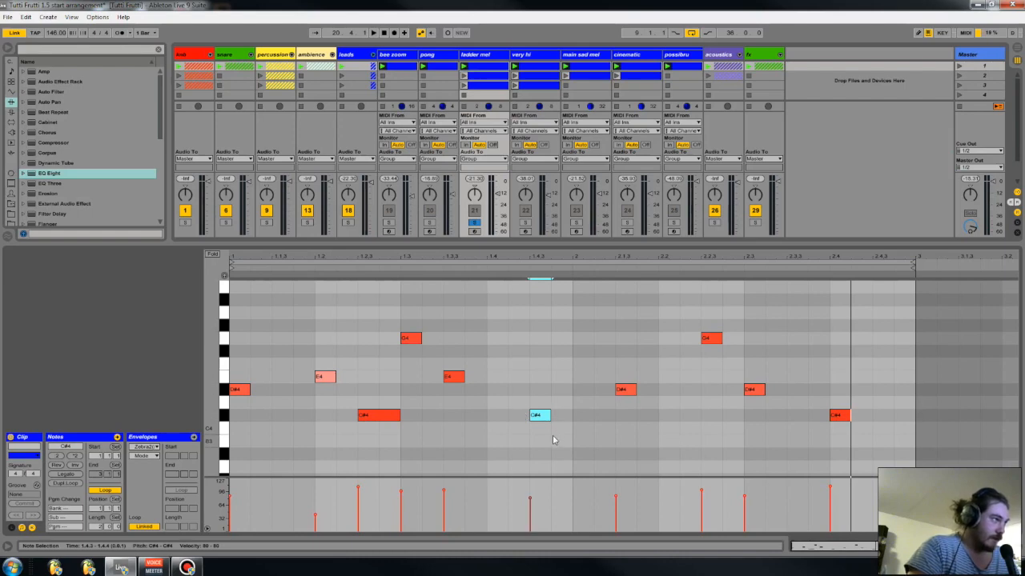
pyautogui.moveTo(529, 498); pyautogui.dragTo(530, 504)
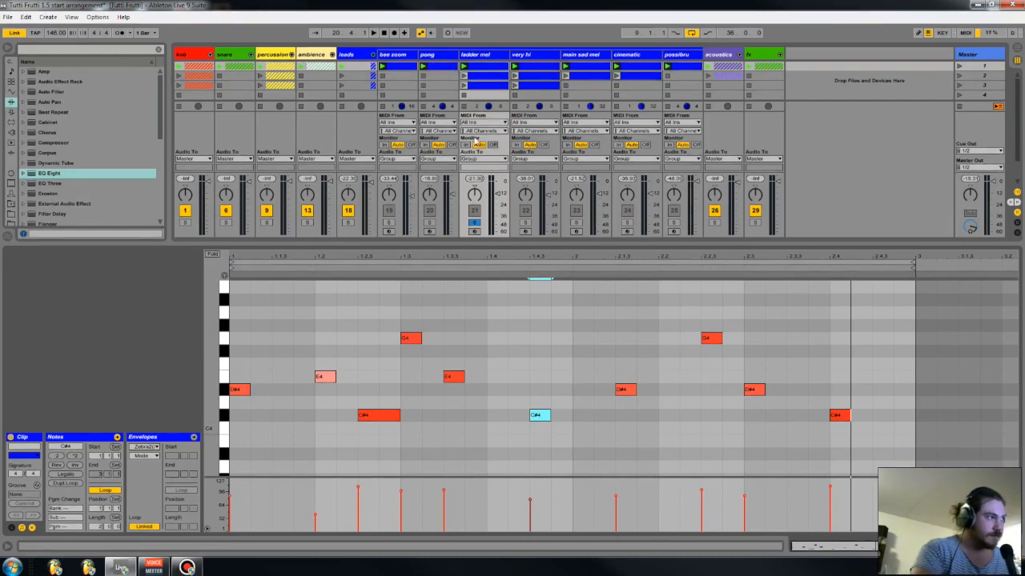
# - Raise the velocity of the last D#4 note, lower the last C#4 note to about 83, and play the clip
pyautogui.click(412, 338)
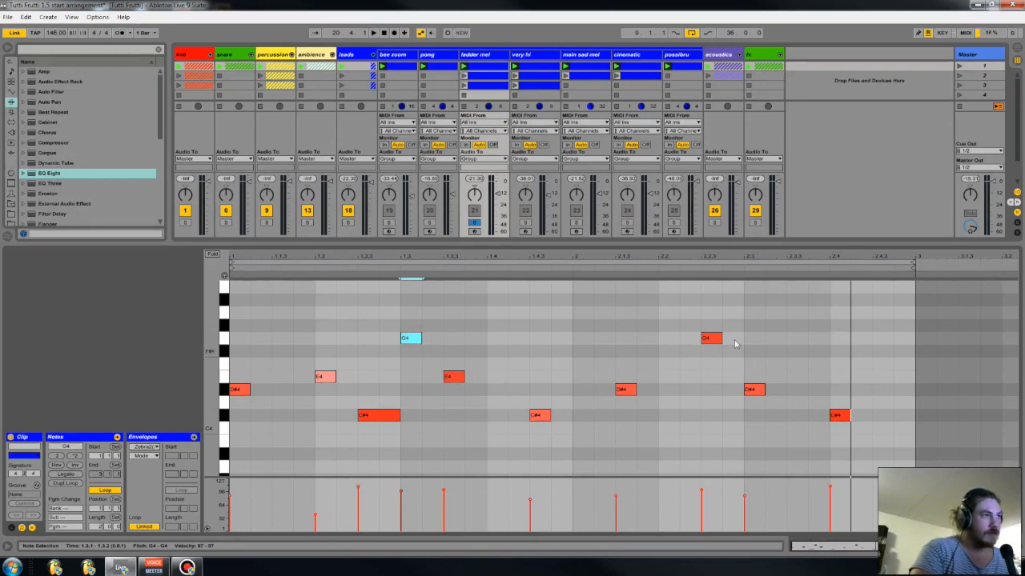
pyautogui.press('space')
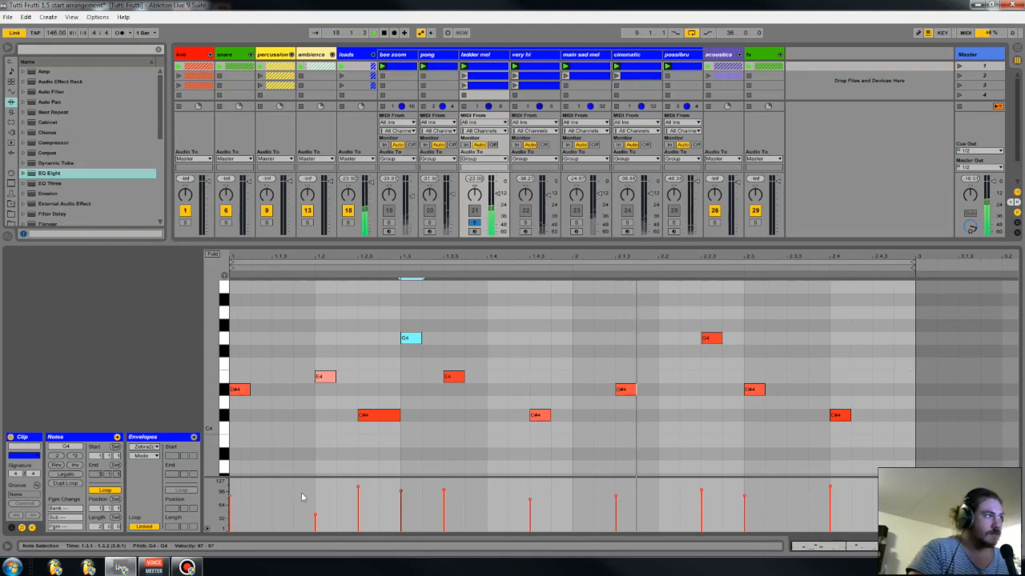
pyautogui.click(744, 498)
pyautogui.moveTo(745, 496); pyautogui.dragTo(744, 490)
pyautogui.click(831, 488)
pyautogui.moveTo(831, 488); pyautogui.dragTo(831, 497)
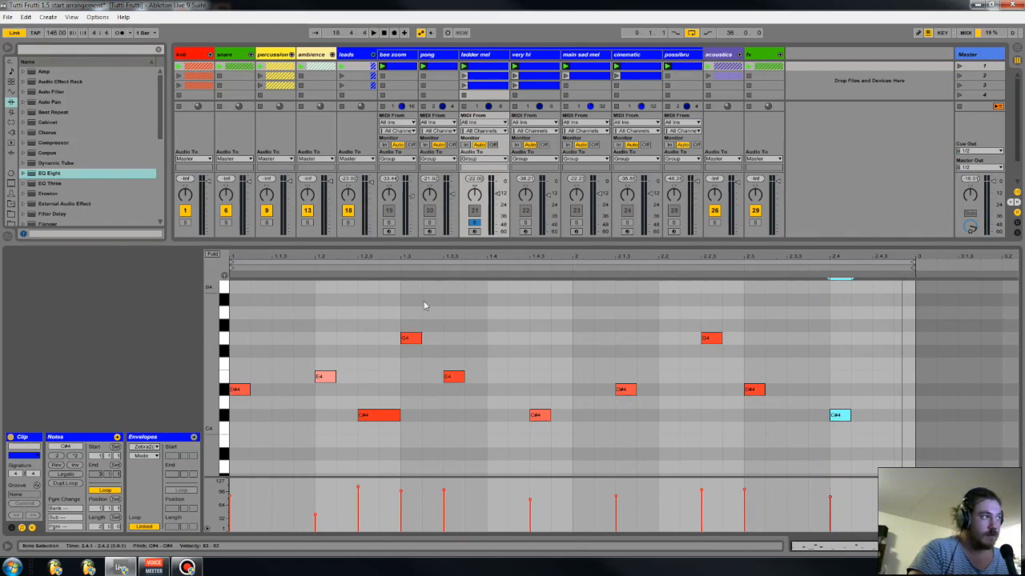
pyautogui.press('space')
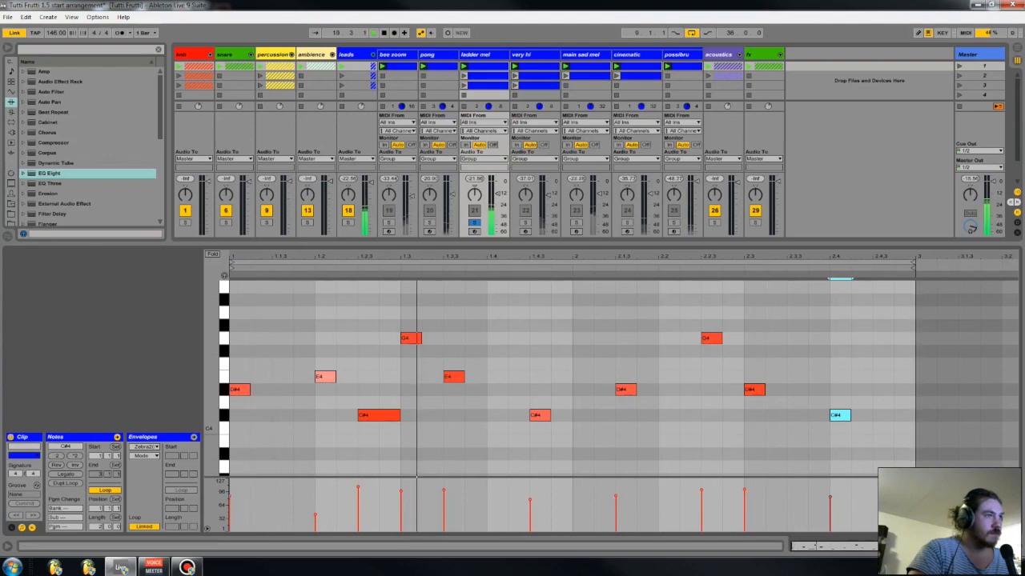
# - Show the ladder mel device chain with its Audio Effect Rack enabled, EQ Eight expanded and both Auto Filters collapsed
pyautogui.hotkey('shift', 'Tab')
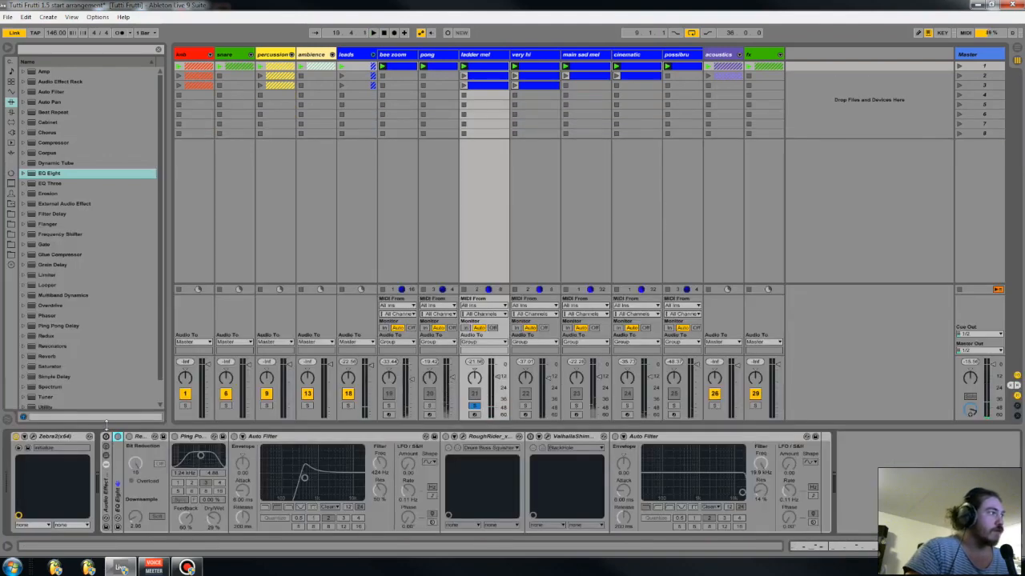
pyautogui.click(105, 437)
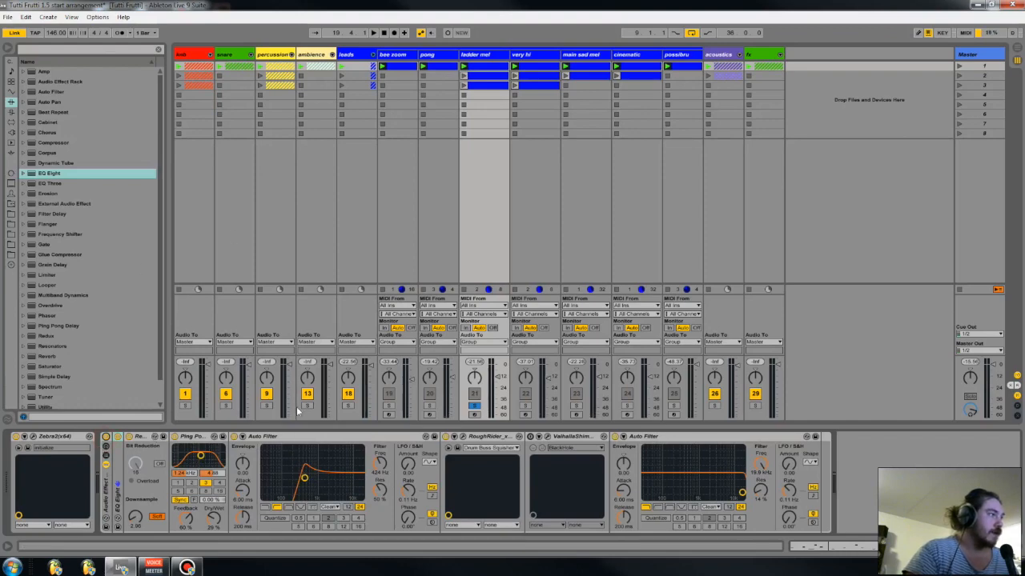
pyautogui.moveTo(120, 484); pyautogui.dragTo(118, 482)
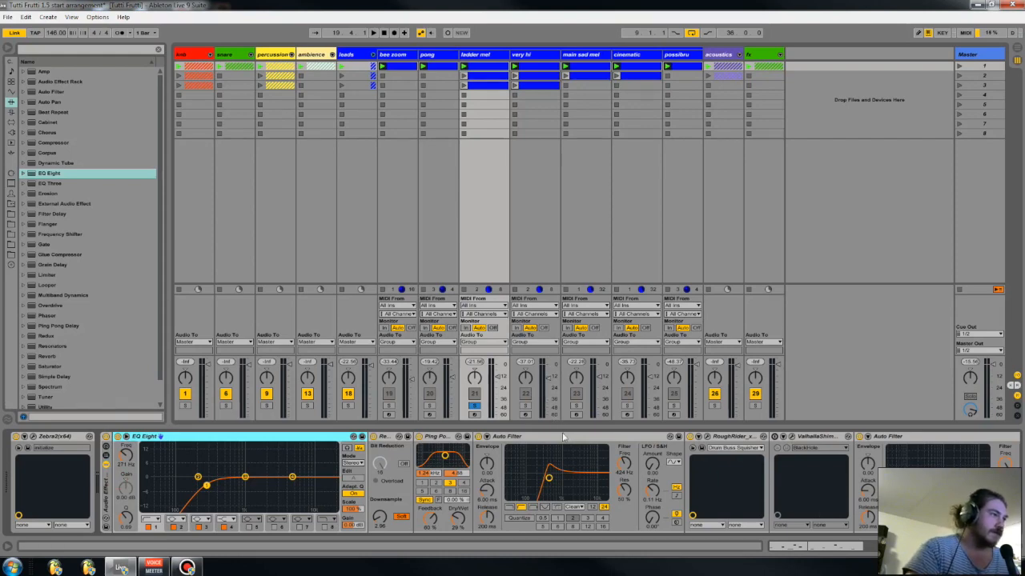
pyautogui.doubleClick(574, 437)
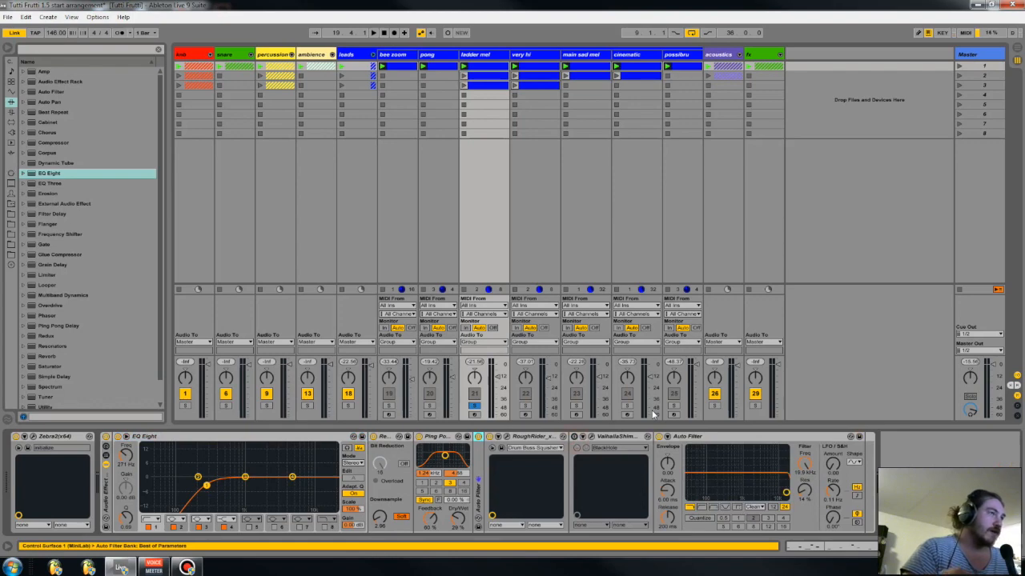
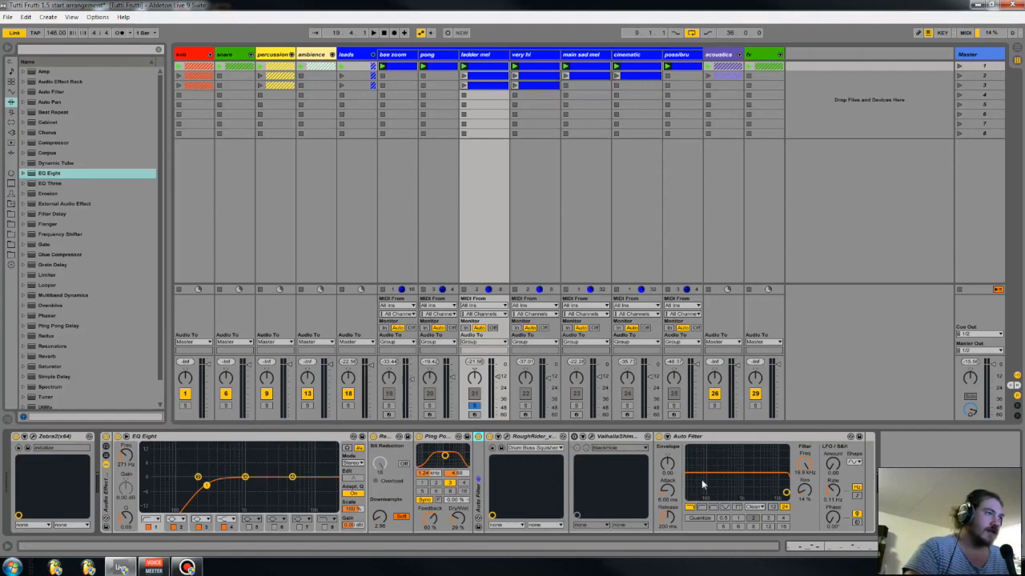
pyautogui.click(693, 437)
pyautogui.press('Delete')
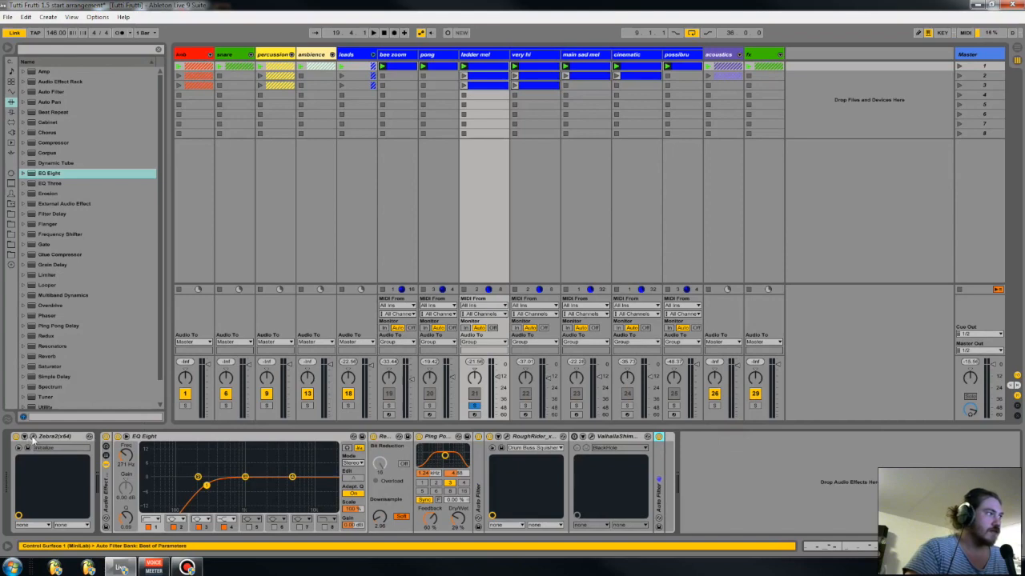
# - Compare the Zebra2 sound with the Audio Effect Rack bypassed and enabled, and review EQ Eight and Ping Pong Delay
pyautogui.click(105, 437)
pyautogui.click(59, 437)
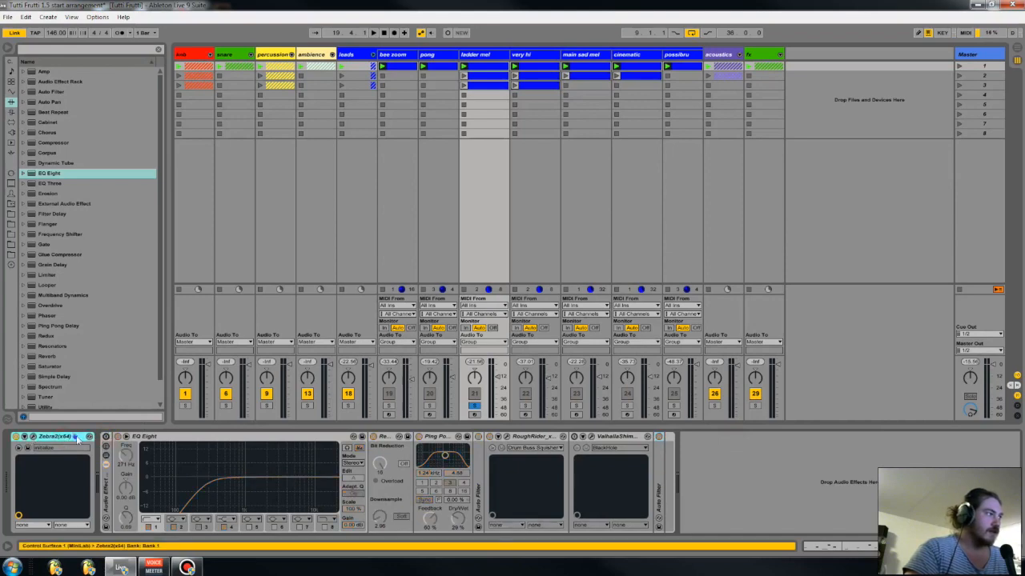
pyautogui.click(473, 406)
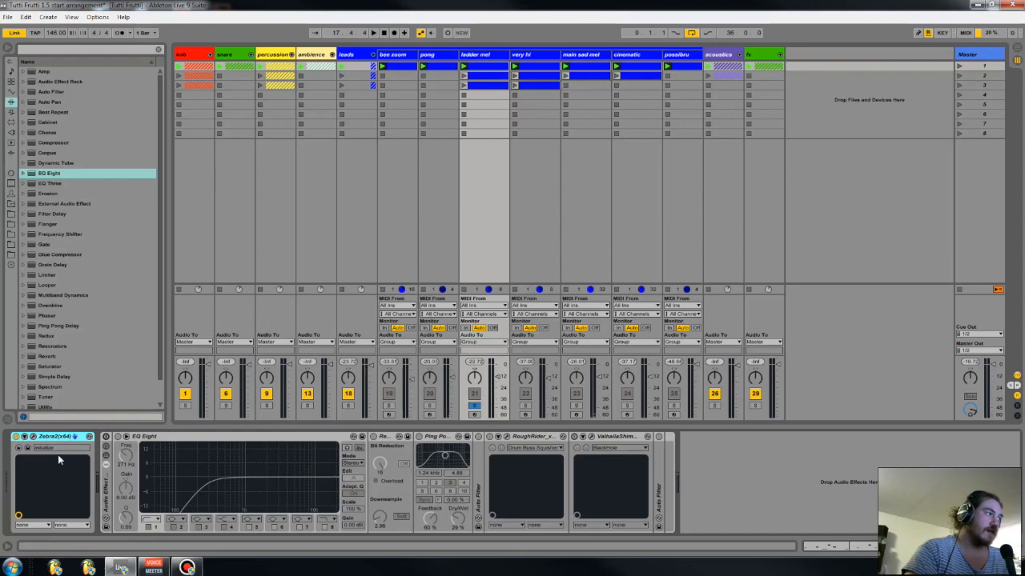
pyautogui.click(199, 437)
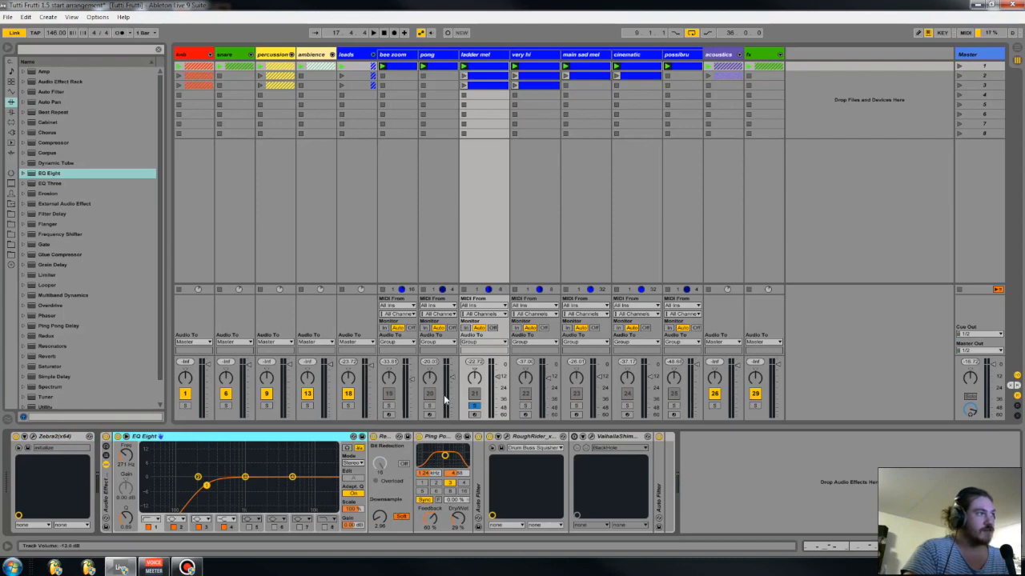
pyautogui.click(437, 437)
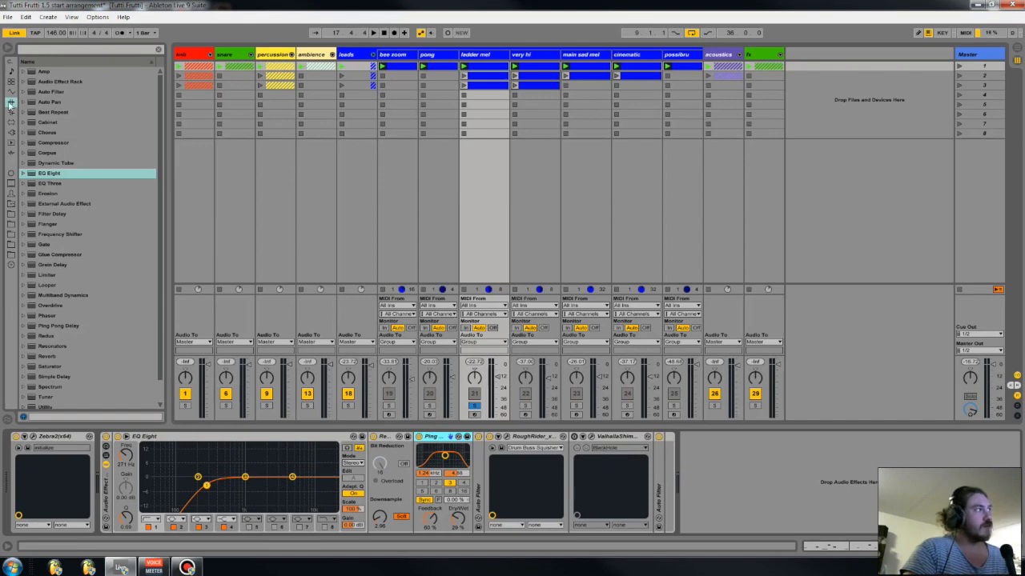
# - Search the plug-ins for "va" and try ValhallaVintageVerb_x64 near the end of the ladder mel device chain
pyautogui.click(11, 133)
pyautogui.click(52, 49)
pyautogui.write('tal')
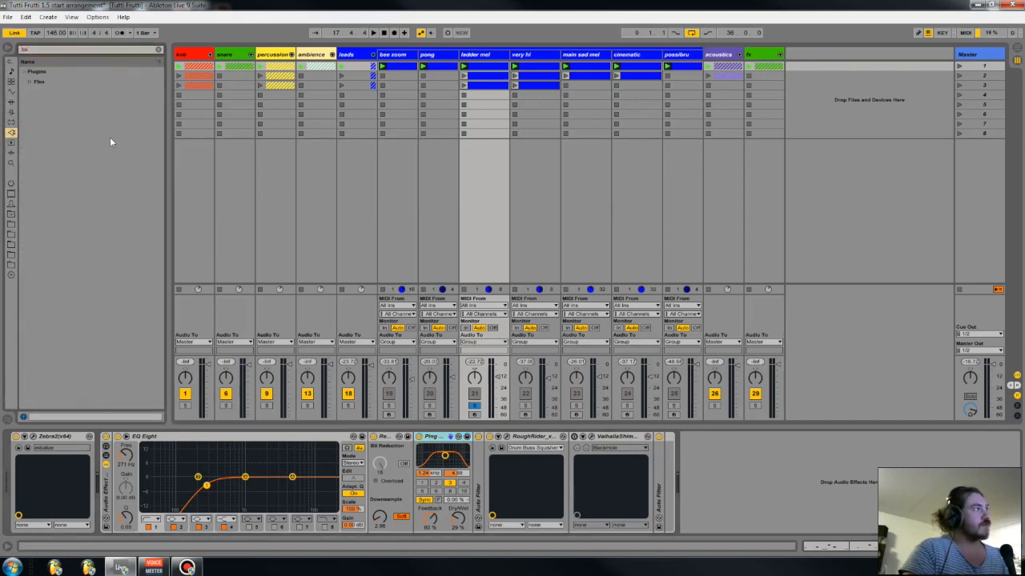
pyautogui.press('BackSpace')
pyautogui.press('BackSpace')
pyautogui.write('va')
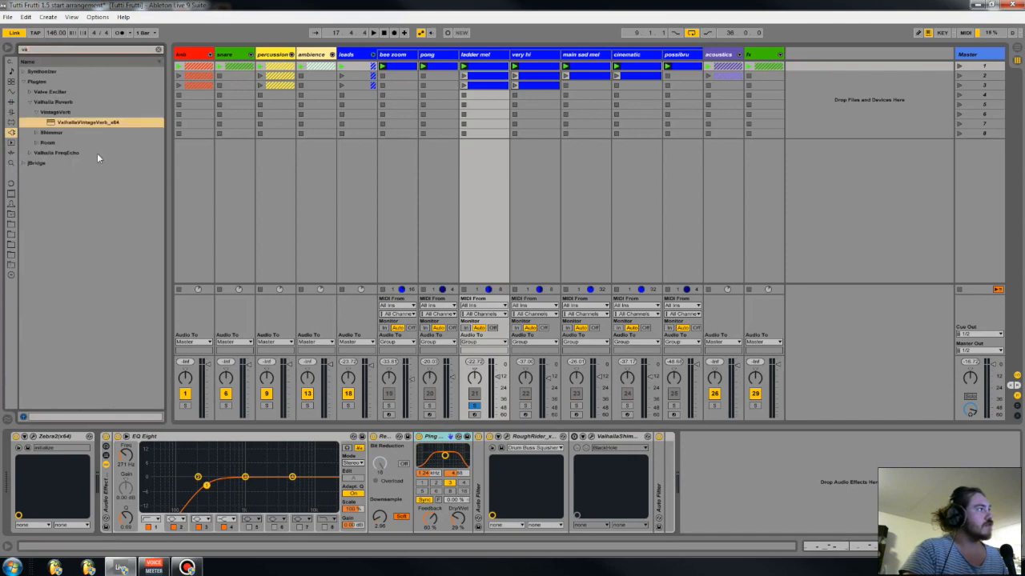
pyautogui.moveTo(80, 122)
pyautogui.mouseDown()
pyautogui.moveTo(578, 383)
pyautogui.moveTo(636, 490)
pyautogui.mouseUp()
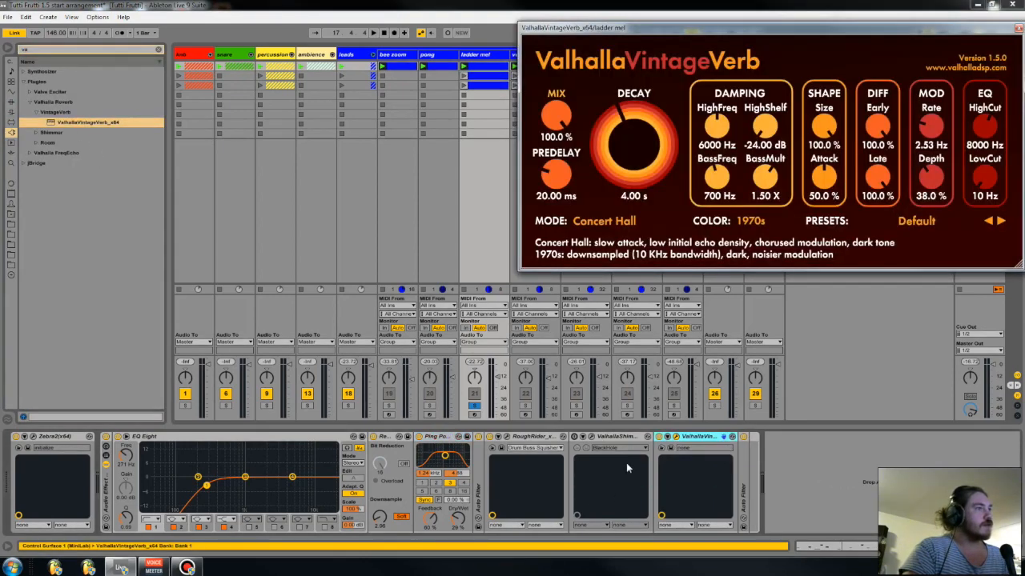
# - Close the reverb's window and remove ValhallaVintageVerb from the ladder mel track
pyautogui.click(705, 437)
pyautogui.hotkey('ctrl', 'alt', 'p')
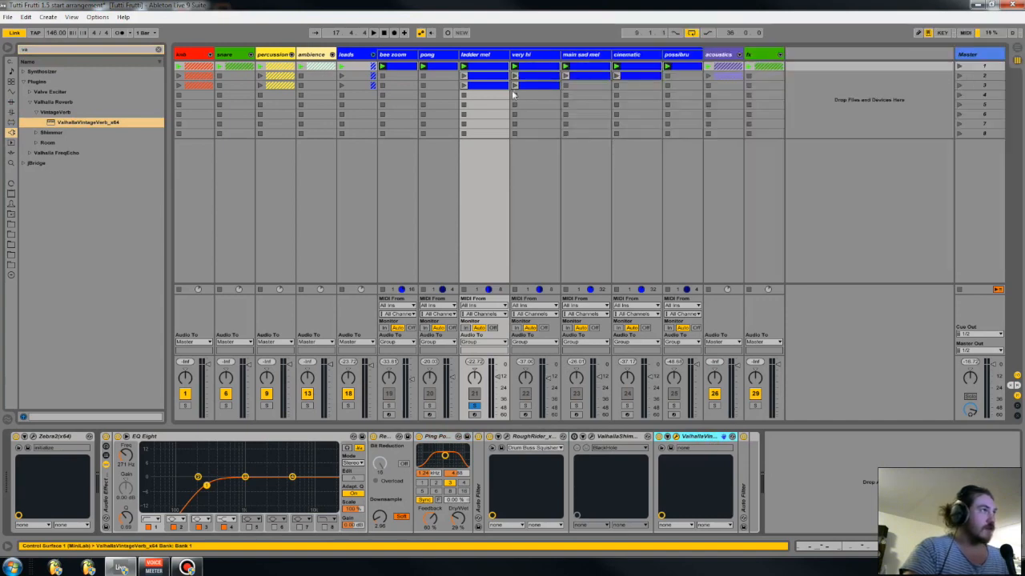
pyautogui.press('Delete')
# - Copy the pong track's ValhallaVintageVerb device and set the original's HighShelf damping to -11.42 dB
pyautogui.click(484, 54)
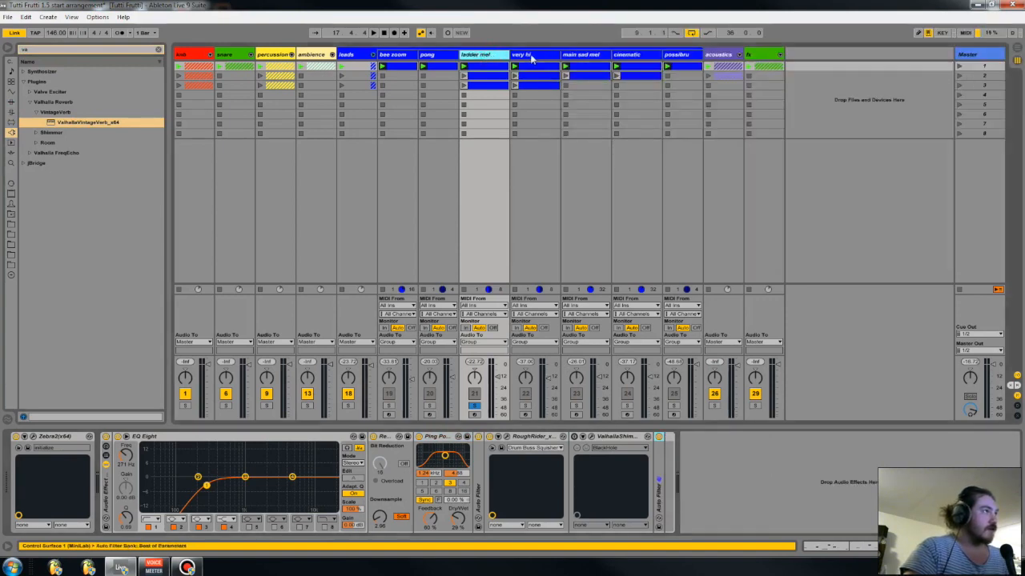
pyautogui.click(441, 54)
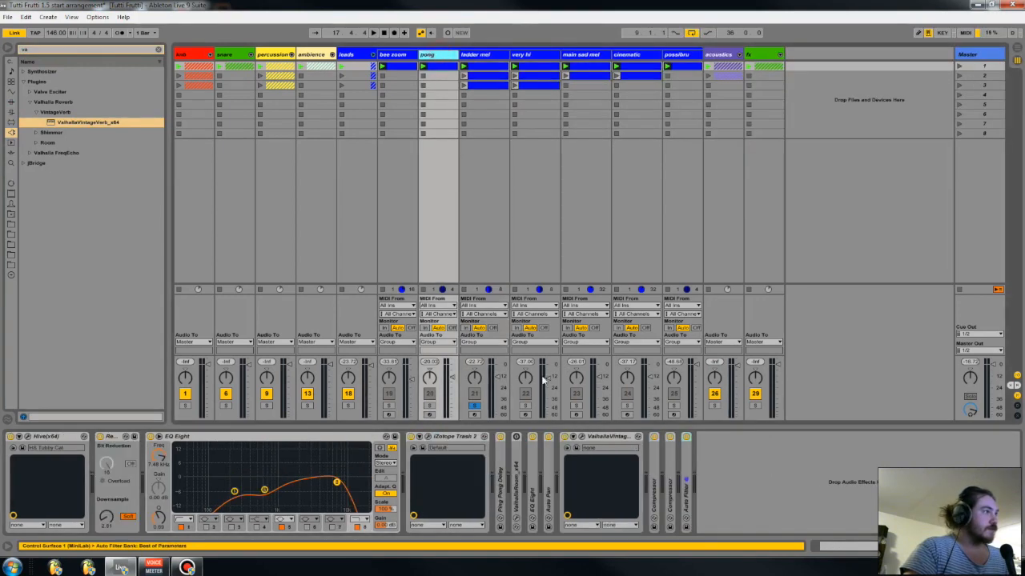
pyautogui.click(606, 438)
pyautogui.click(581, 437)
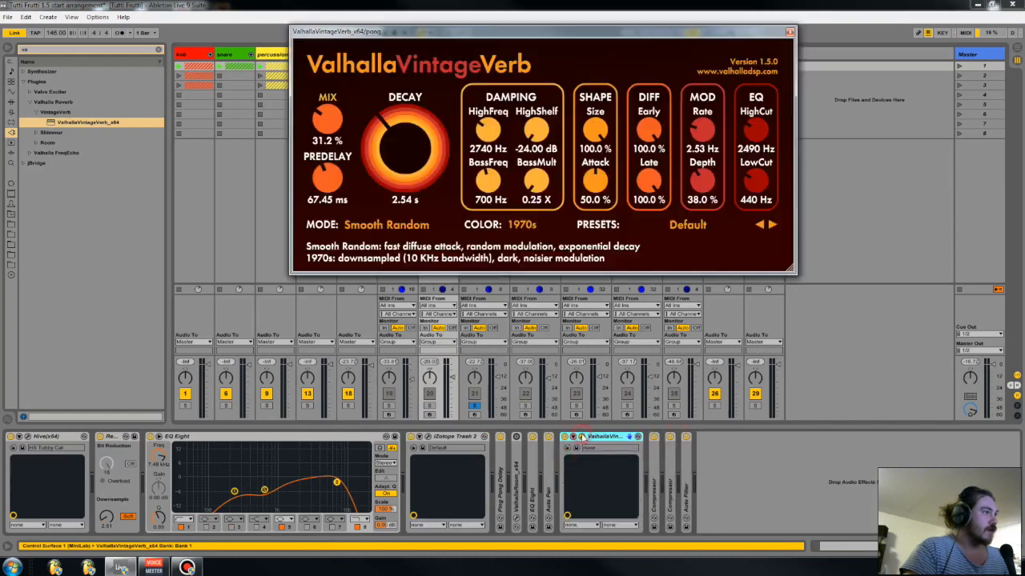
pyautogui.click(614, 438)
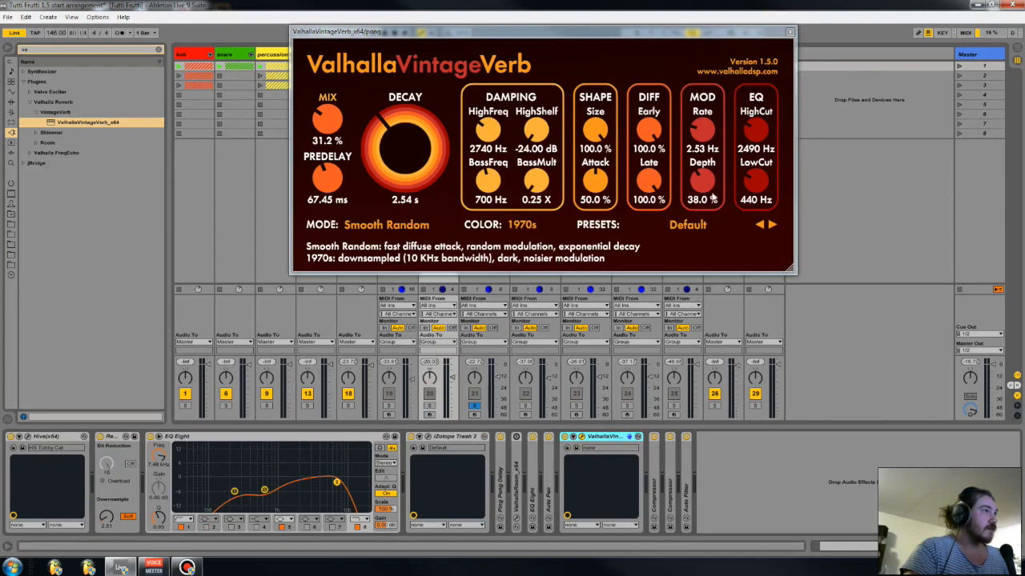
pyautogui.moveTo(543, 132)
pyautogui.mouseDown()
pyautogui.moveTo(541, 81)
pyautogui.moveTo(530, 146)
pyautogui.moveTo(534, 118)
pyautogui.mouseUp()
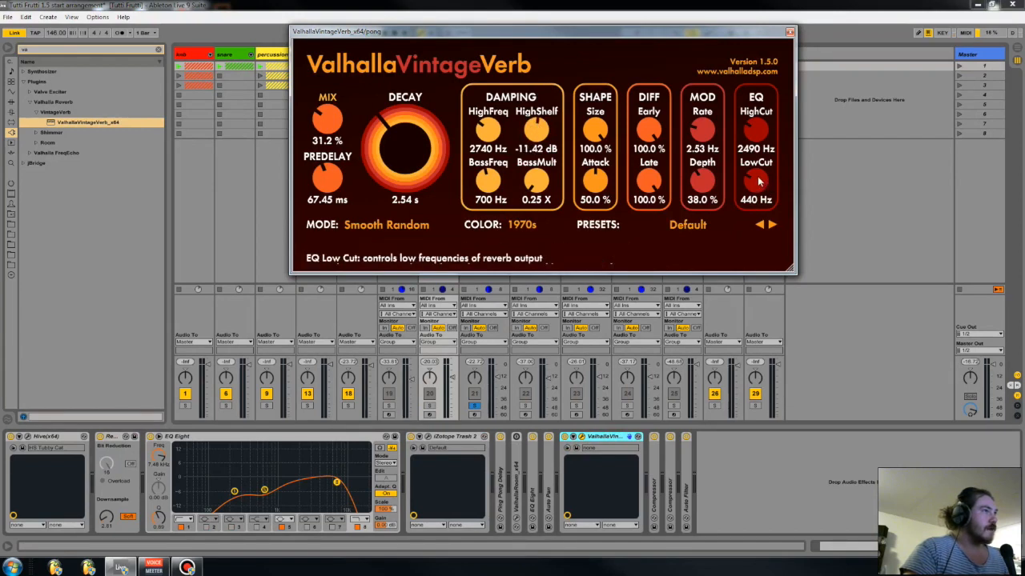
pyautogui.click(789, 32)
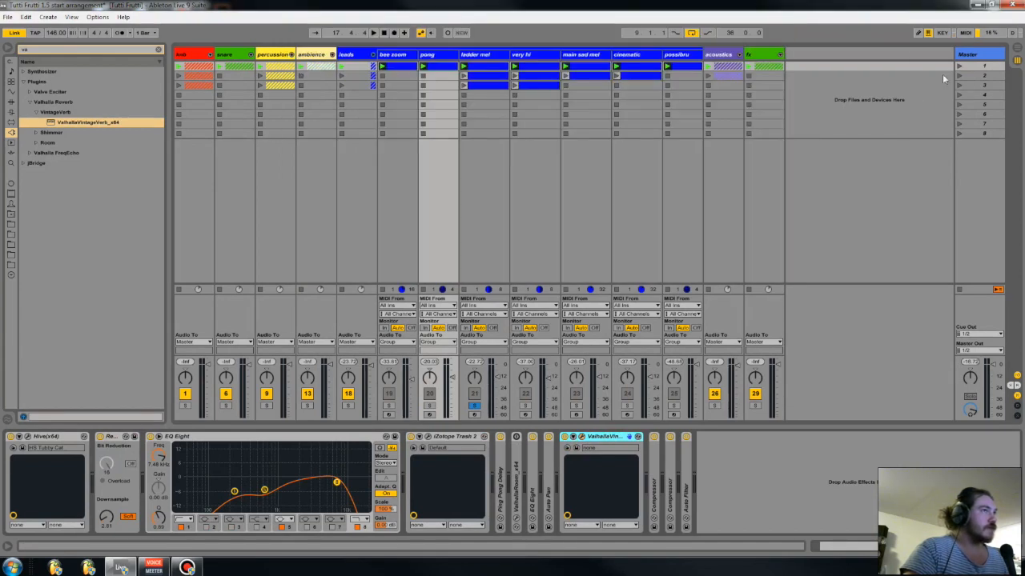
# - Insert a return track, paste the copied ValhallaVintageVerb into it and set its mix to 100%
pyautogui.rightClick(942, 73)
pyautogui.click(900, 76)
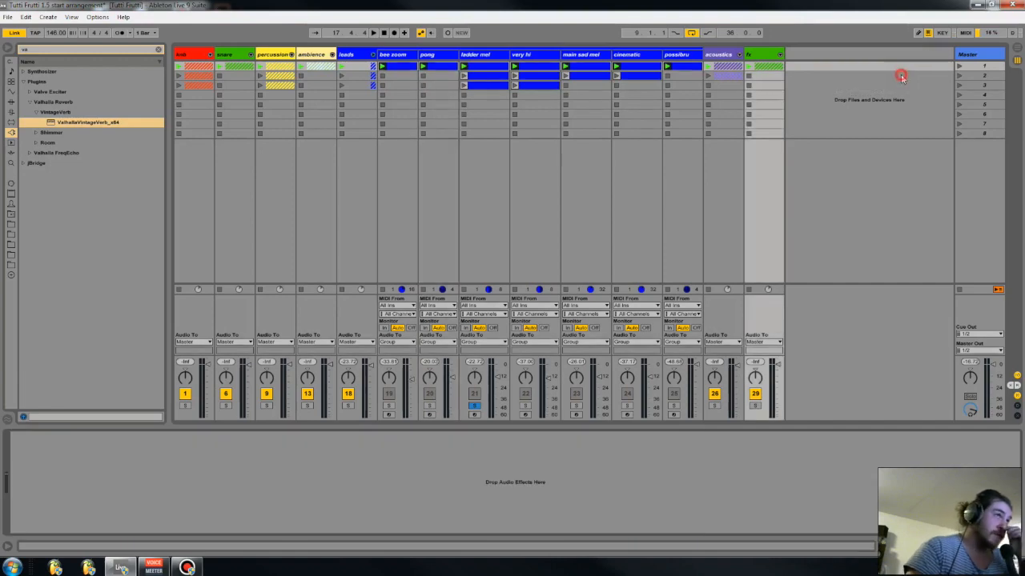
pyautogui.click(567, 453)
pyautogui.hotkey('ctrl', 'v')
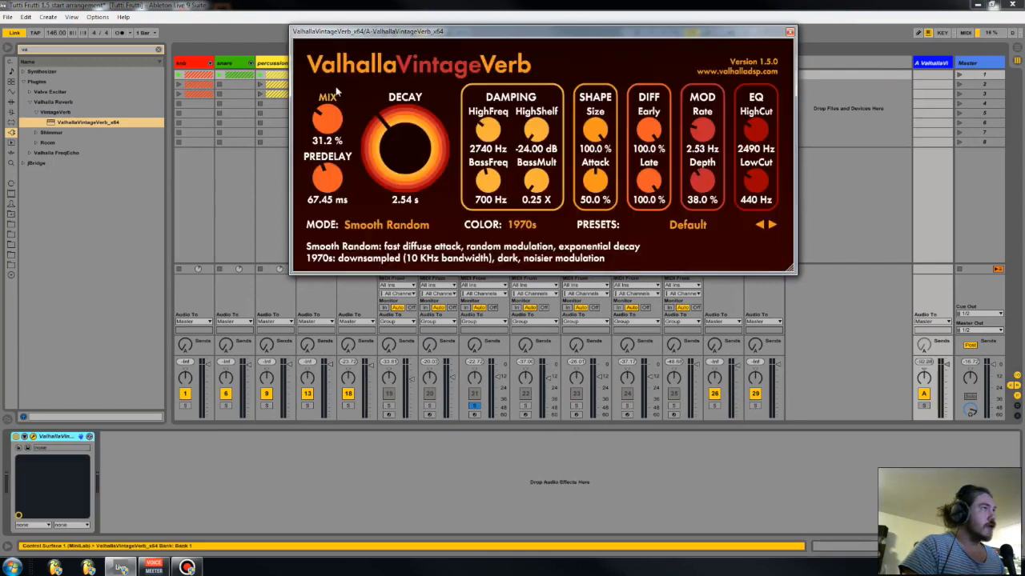
pyautogui.moveTo(329, 118); pyautogui.dragTo(337, 4)
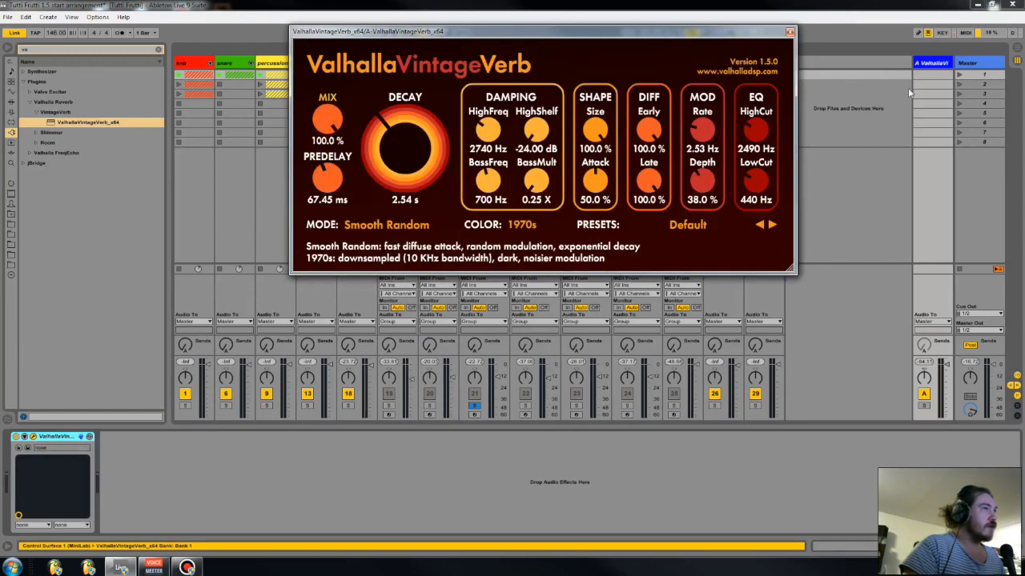
# - Rename the return track as "reverb"
pyautogui.click(921, 65)
pyautogui.hotkey('ctrl', 'r')
pyautogui.write('reverb')
pyautogui.press('Return')
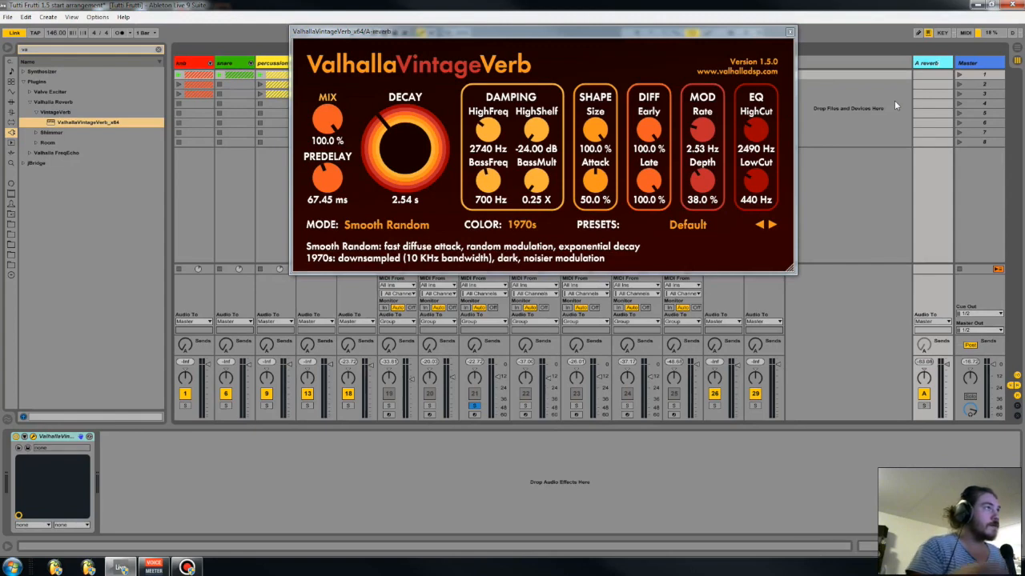
# - Set the return reverb's HighShelf damping to -13.15 dB, close its window and select the ladder mel track
pyautogui.moveTo(536, 130); pyautogui.dragTo(538, 112)
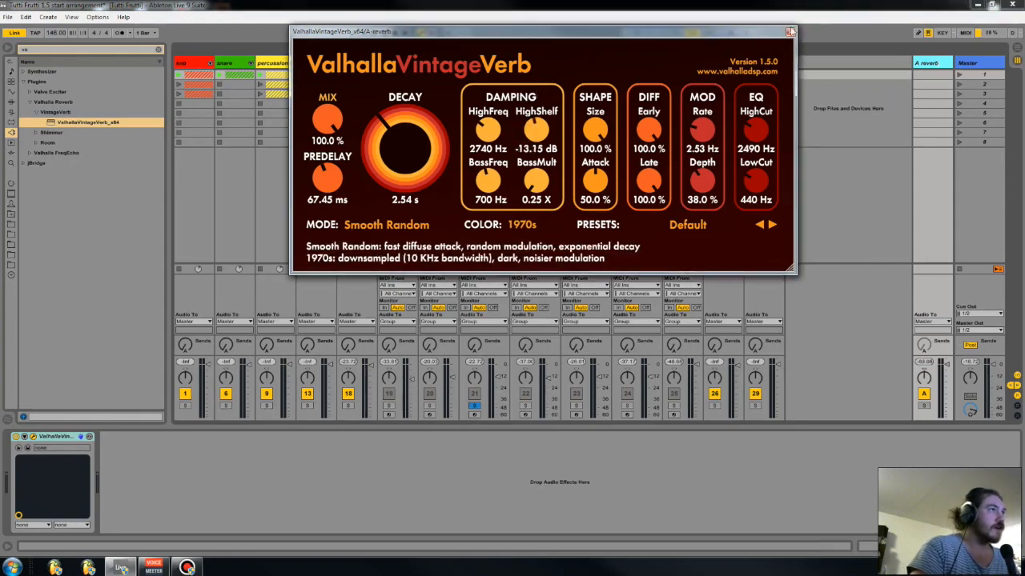
pyautogui.click(790, 32)
pyautogui.click(487, 69)
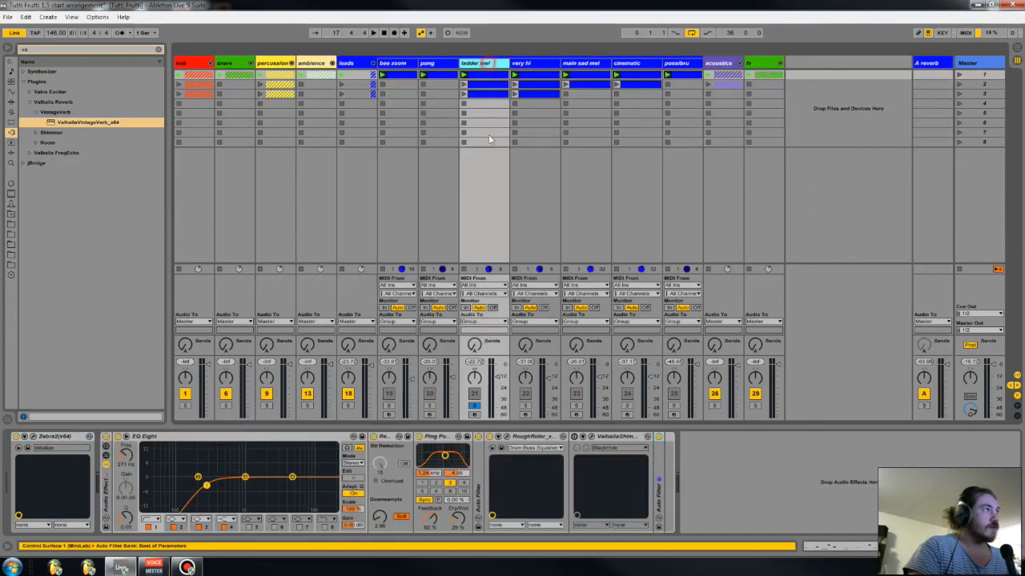
# - Turn up the ladder mel track's send to the reverb return and play the song with the return selected
pyautogui.click(474, 344)
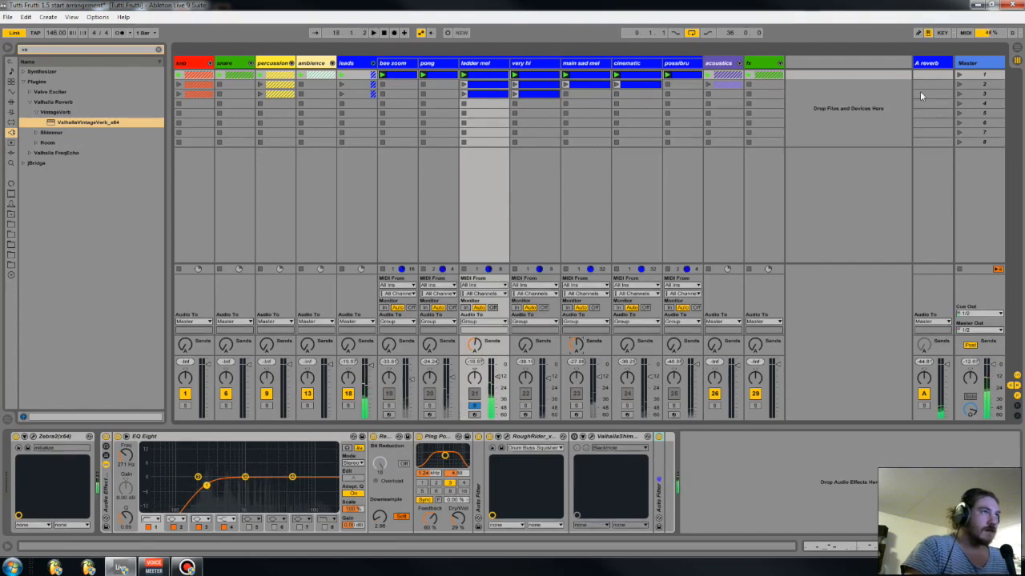
pyautogui.click(941, 63)
pyautogui.click(501, 67)
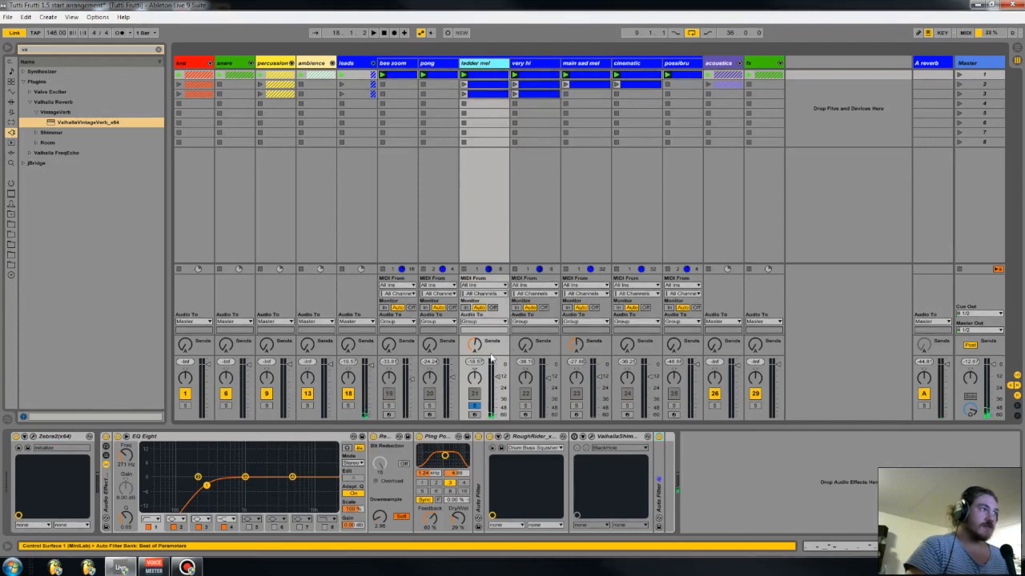
pyautogui.click(952, 359)
pyautogui.press('space')
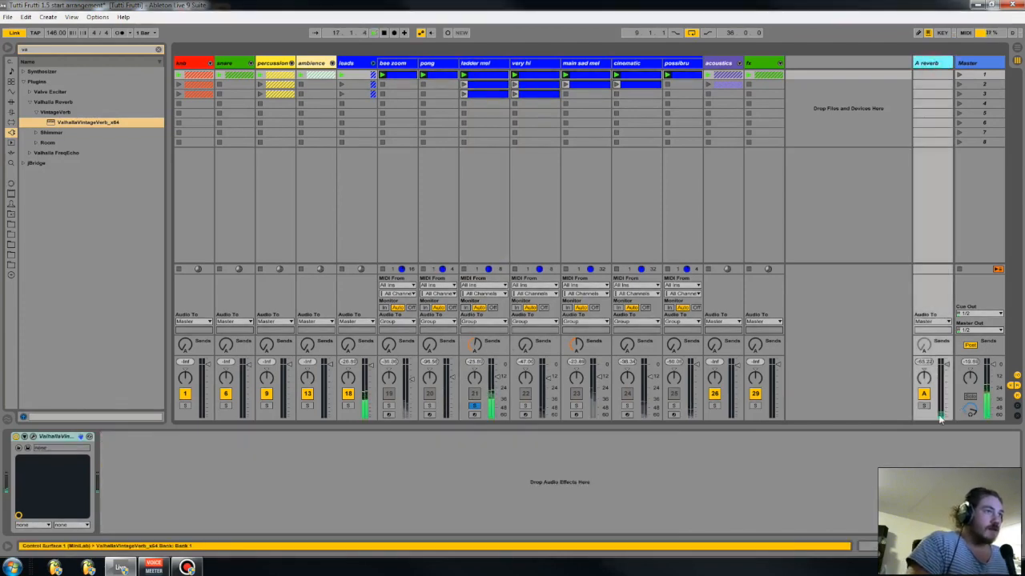
# - Solo the reverb return and main sad mel track in turn, and raise main sad mel's reverb send to about -13.6 dB
pyautogui.click(924, 406)
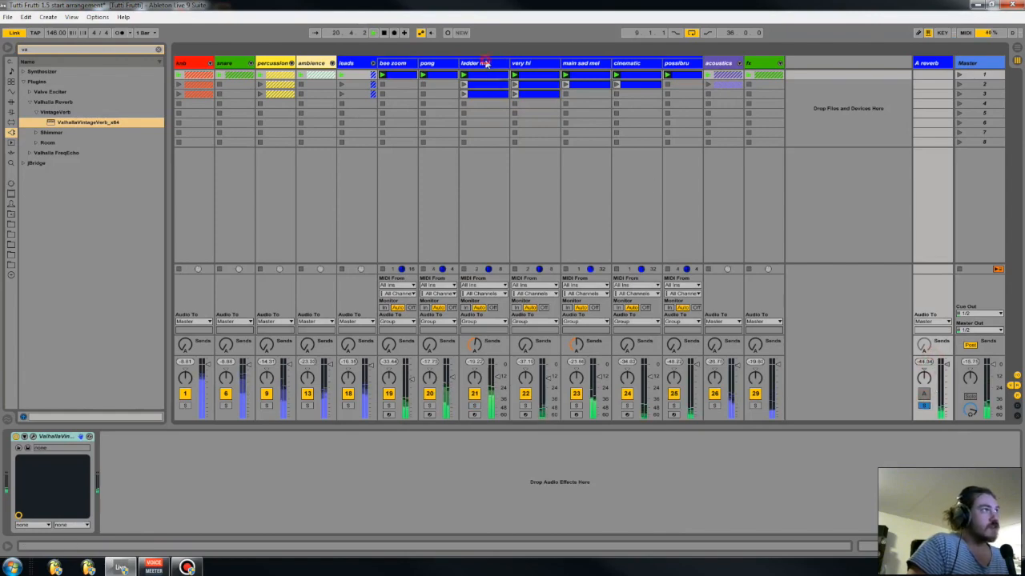
pyautogui.click(484, 103)
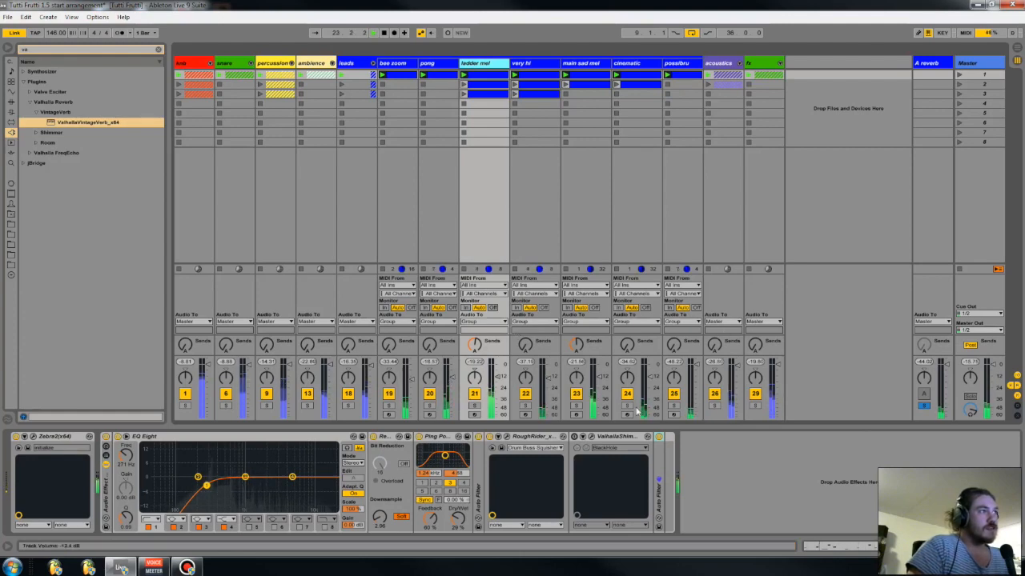
pyautogui.click(573, 407)
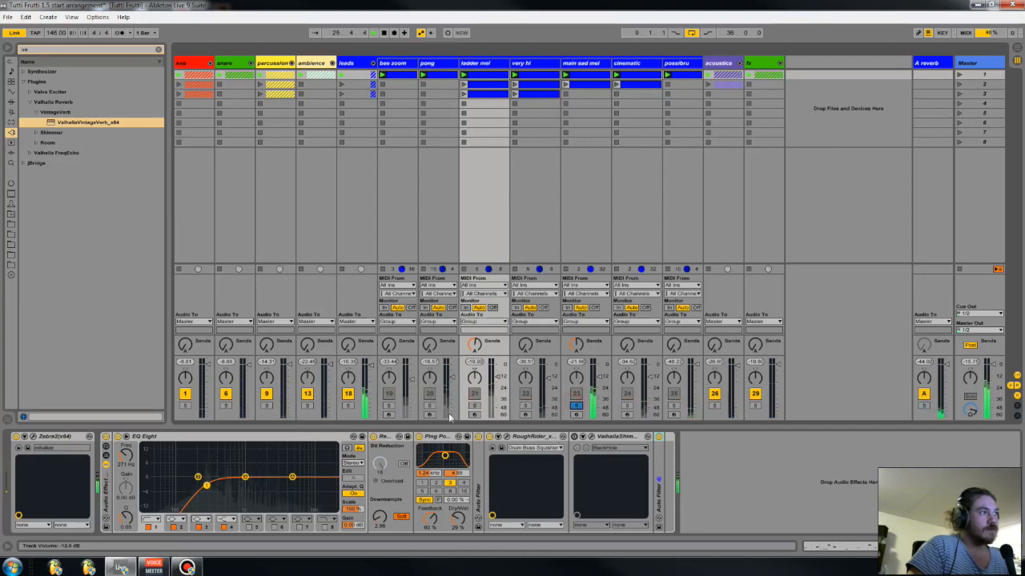
pyautogui.click(924, 405)
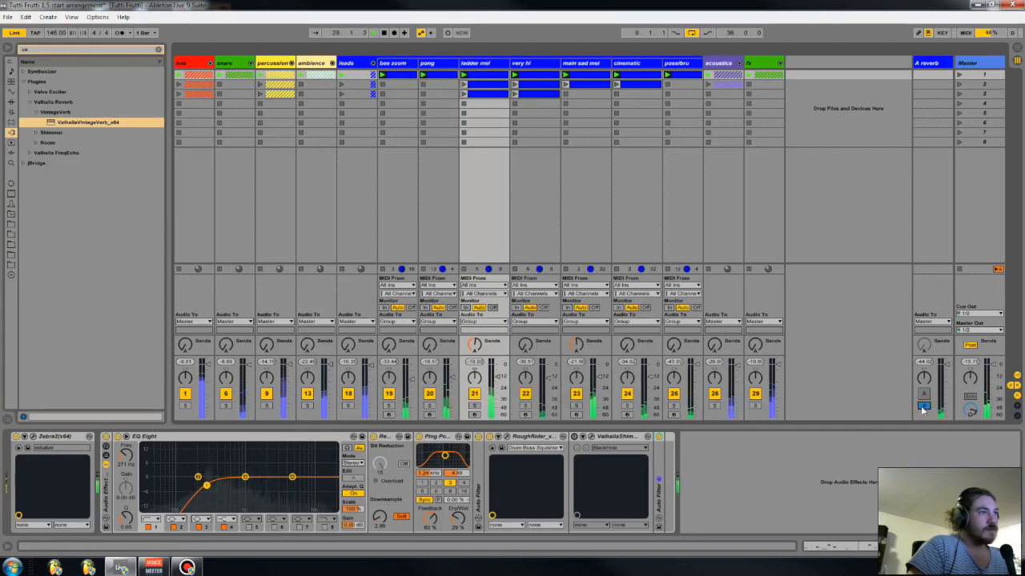
pyautogui.moveTo(576, 346)
pyautogui.mouseDown()
pyautogui.moveTo(576, 314)
pyautogui.moveTo(576, 331)
pyautogui.mouseUp()
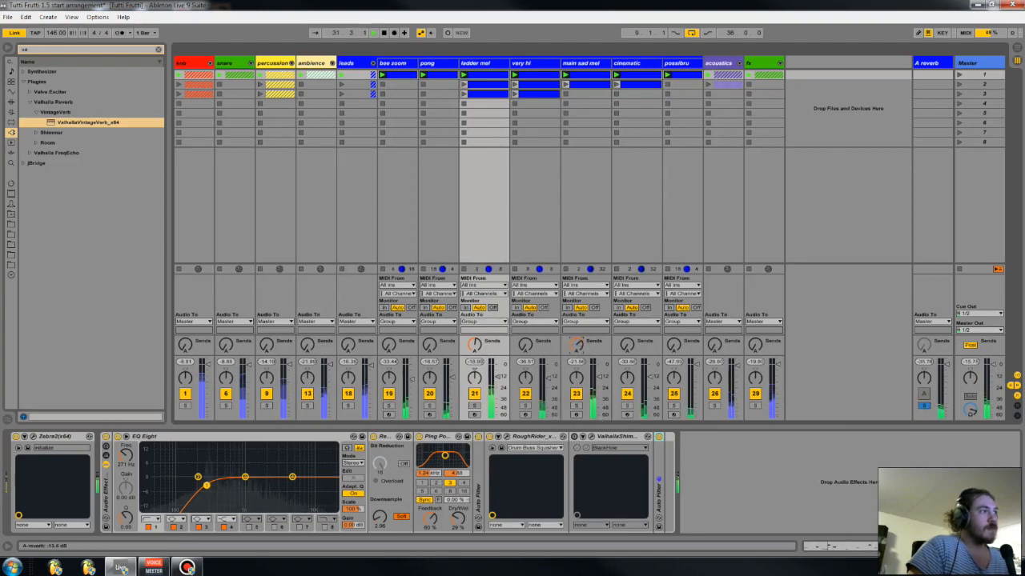
# - Solo the very hi track, stop playback and review the devices on very hi, the reverb return and ladder mel
pyautogui.click(525, 406)
pyautogui.press('space')
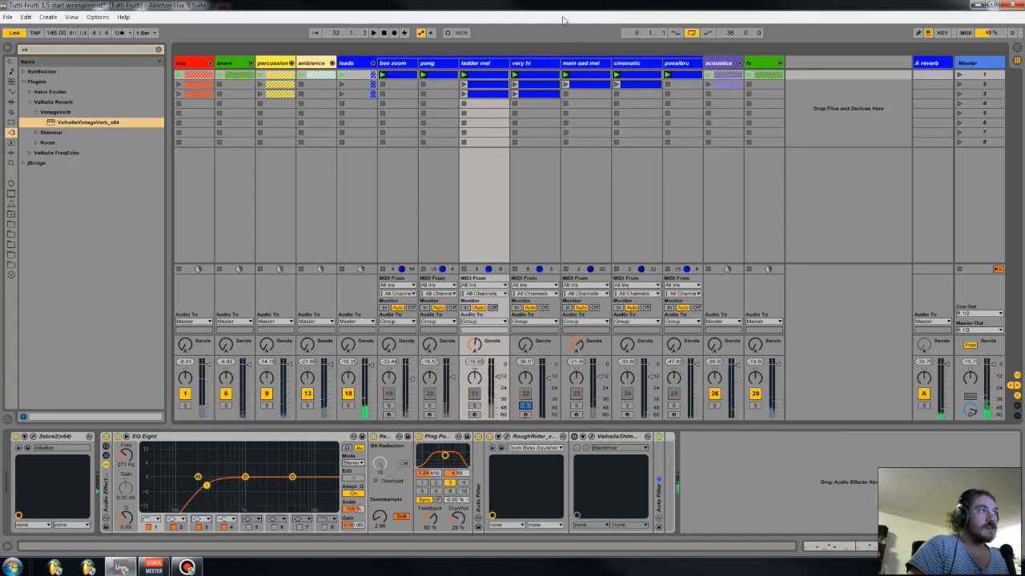
pyautogui.click(532, 63)
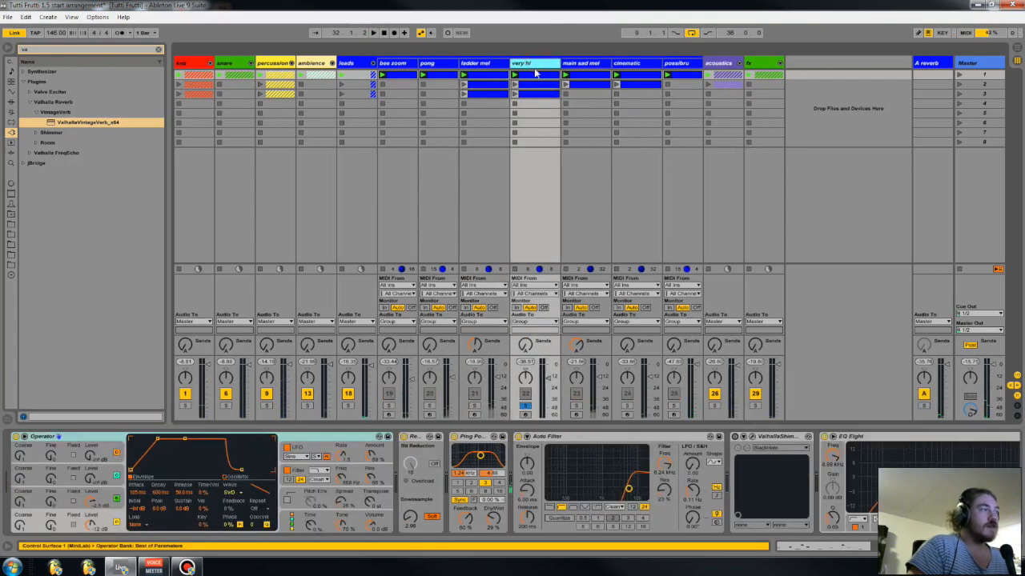
pyautogui.click(309, 64)
pyautogui.click(939, 68)
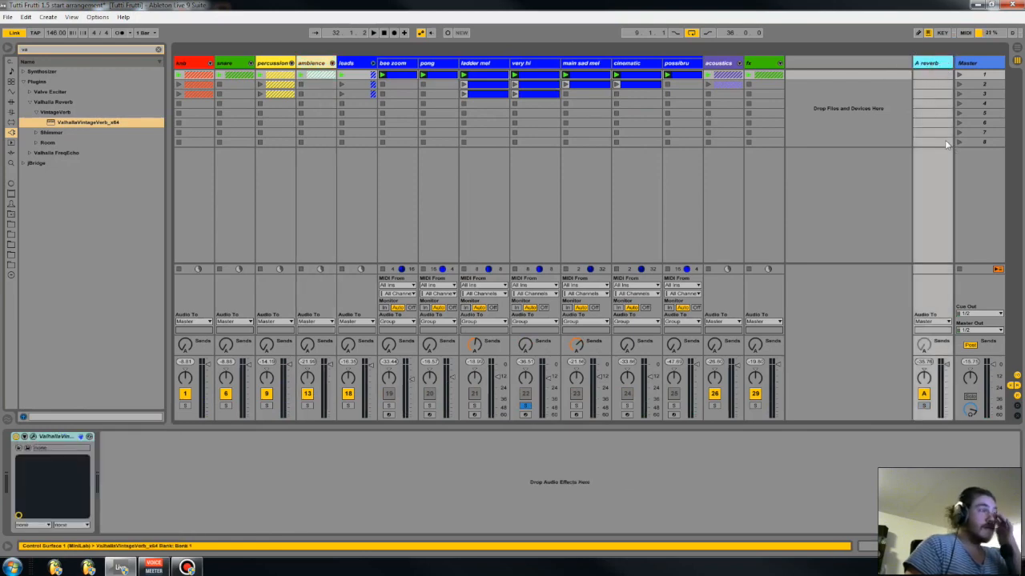
pyautogui.click(531, 67)
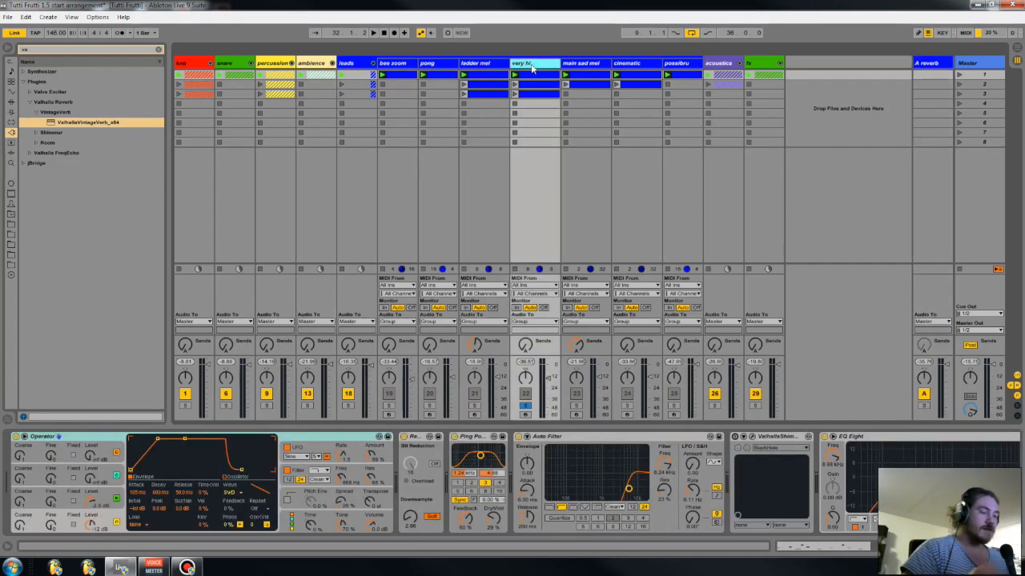
pyautogui.click(483, 64)
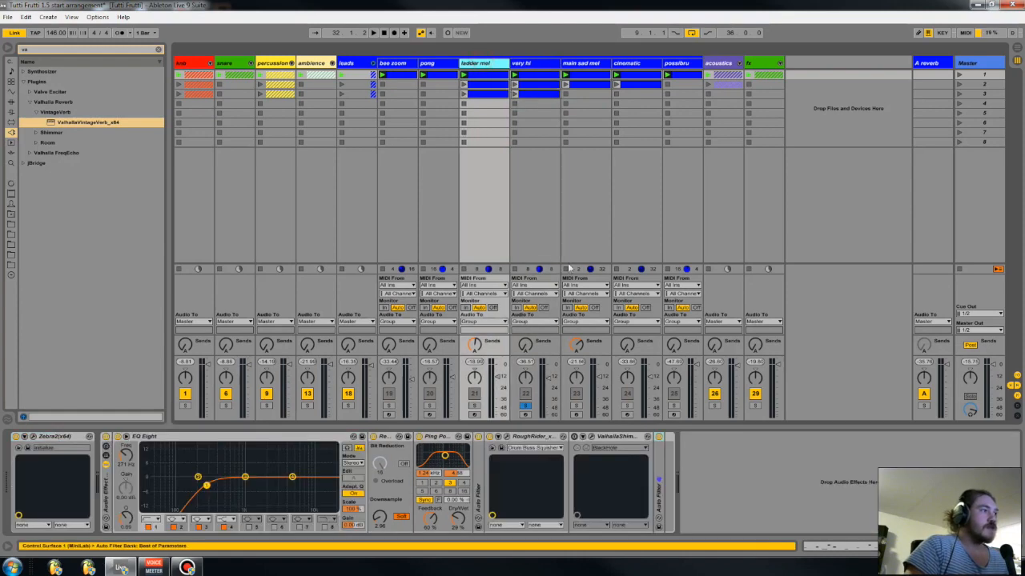
# - Examine the ladder mel track's RoughRider compressor settings and its list of presets
pyautogui.click(501, 447)
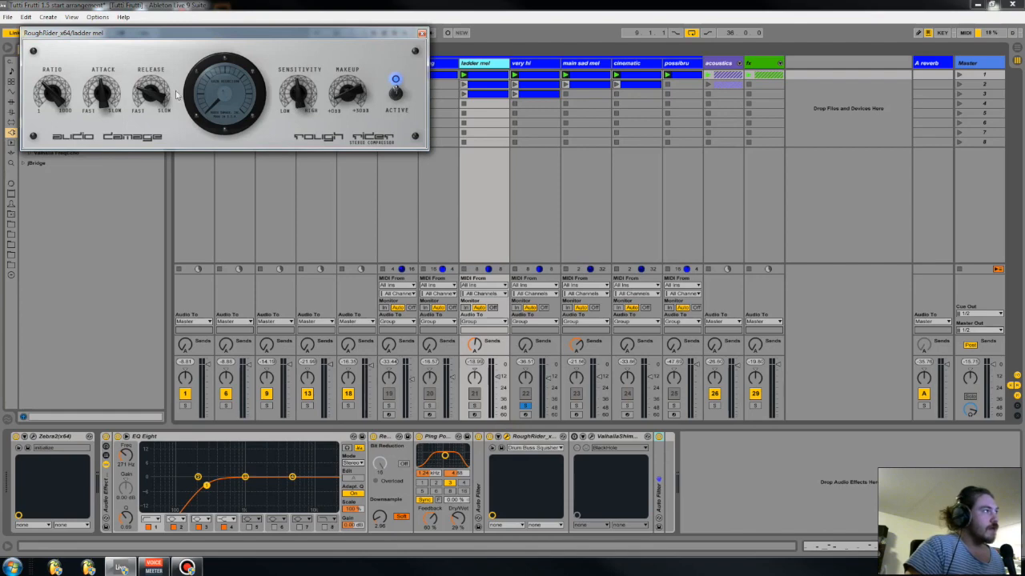
pyautogui.click(421, 33)
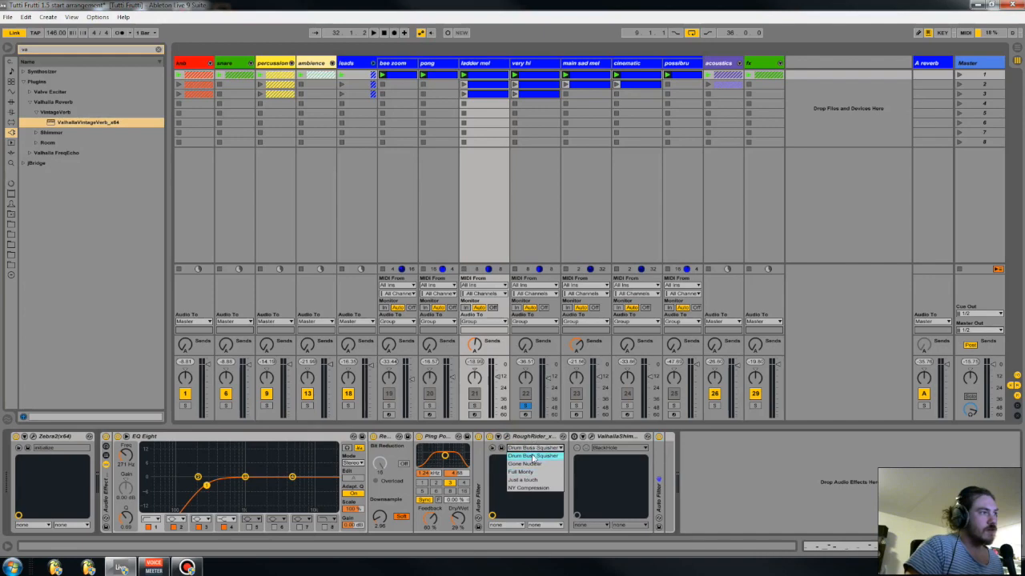
pyautogui.click(529, 446)
pyautogui.click(531, 447)
pyautogui.click(531, 449)
pyautogui.click(532, 449)
pyautogui.click(531, 449)
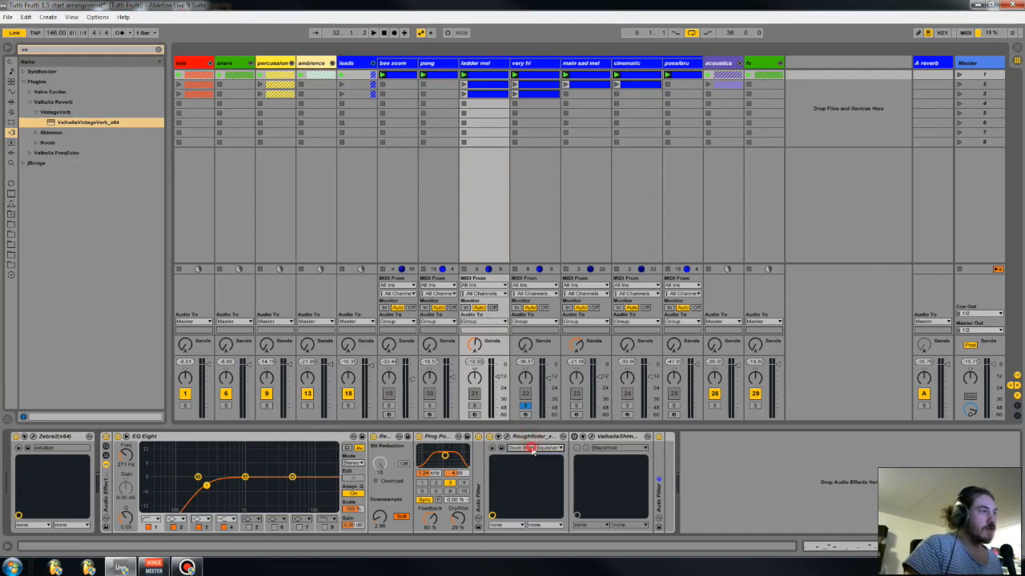
pyautogui.click(502, 436)
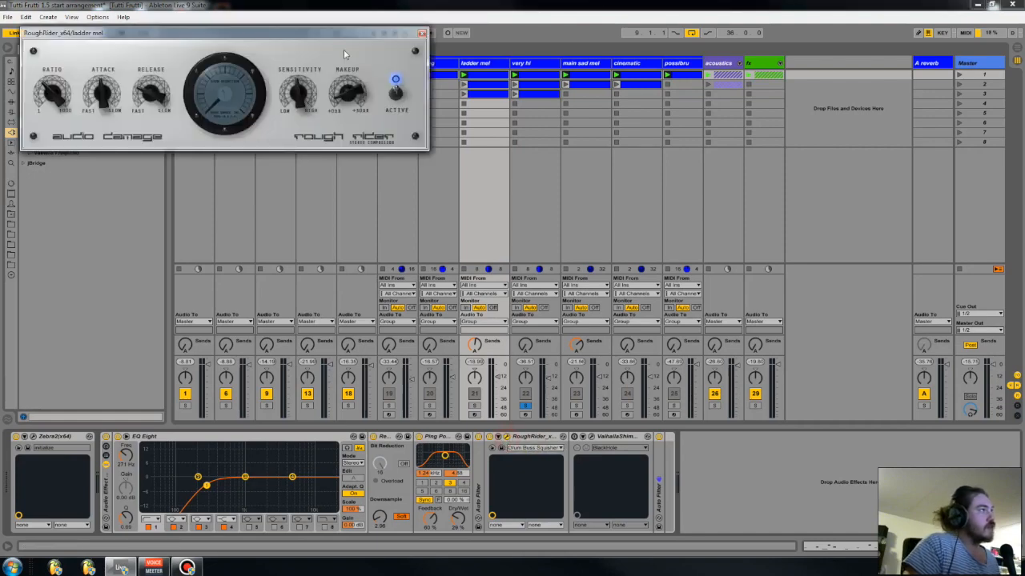
pyautogui.click(422, 34)
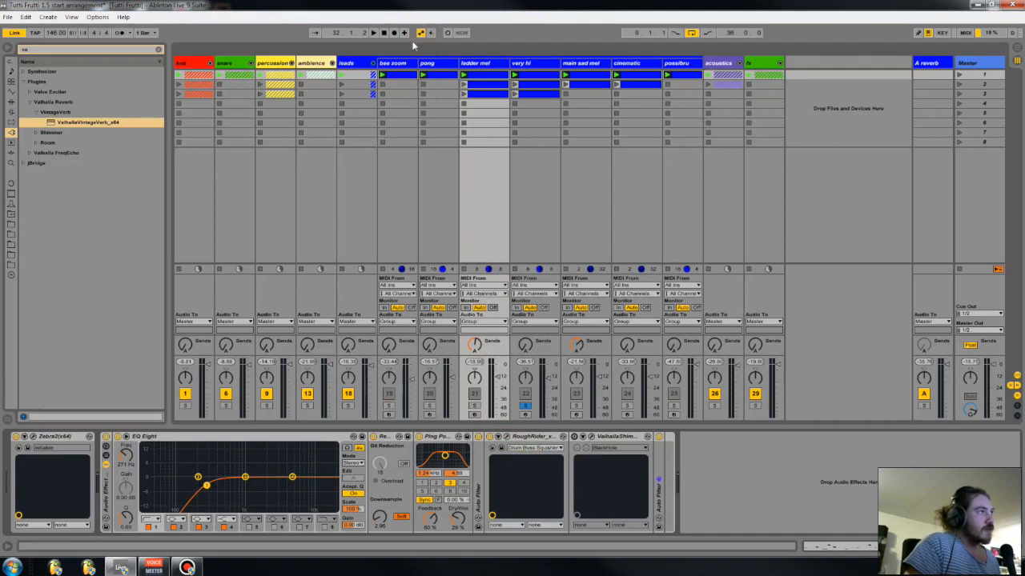
# - Examine the MIDI notes in the very hi track's first clip and return to its device chain
pyautogui.click(490, 64)
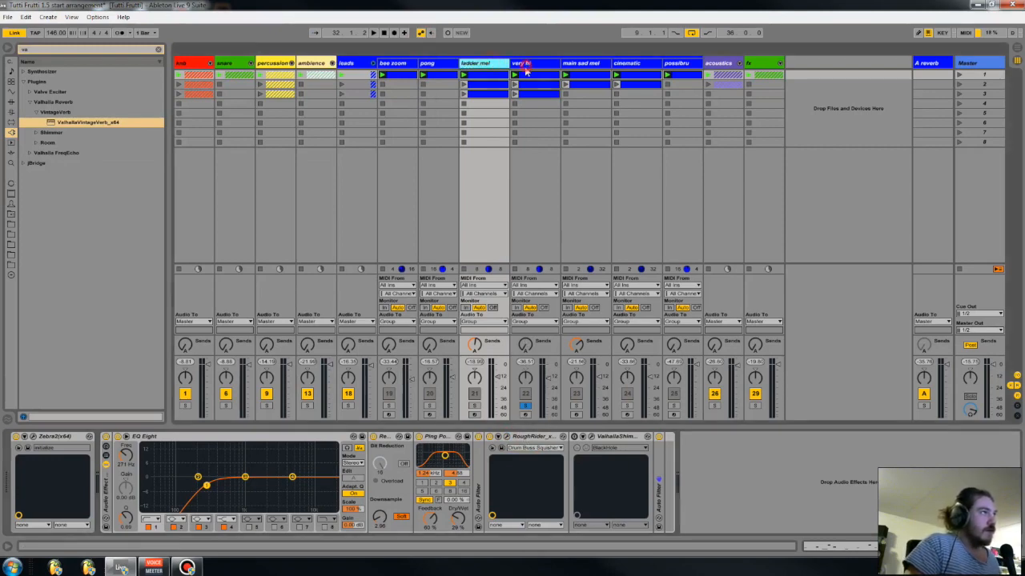
pyautogui.click(524, 64)
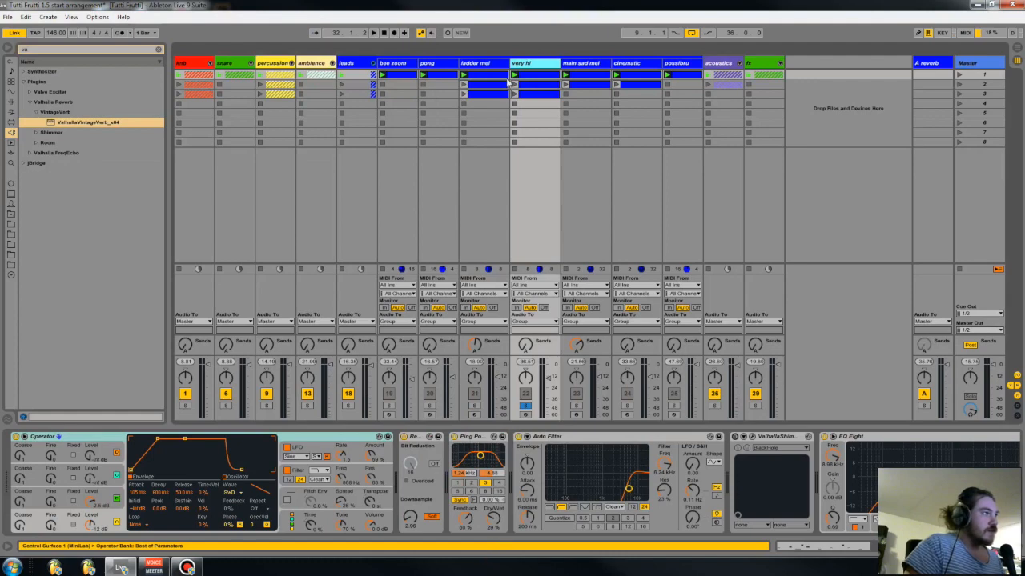
pyautogui.doubleClick(535, 73)
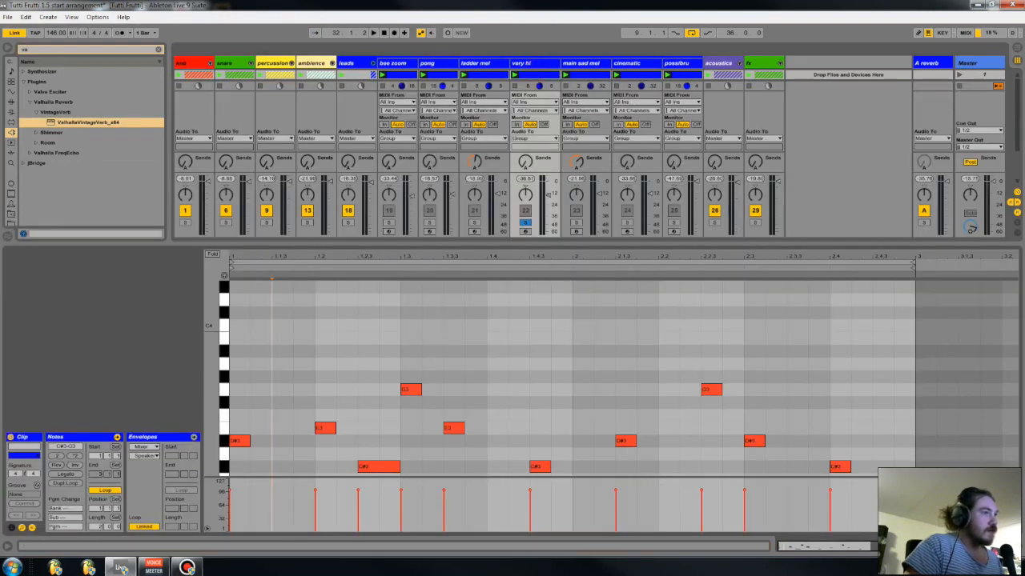
pyautogui.hotkey('shift', 'Tab')
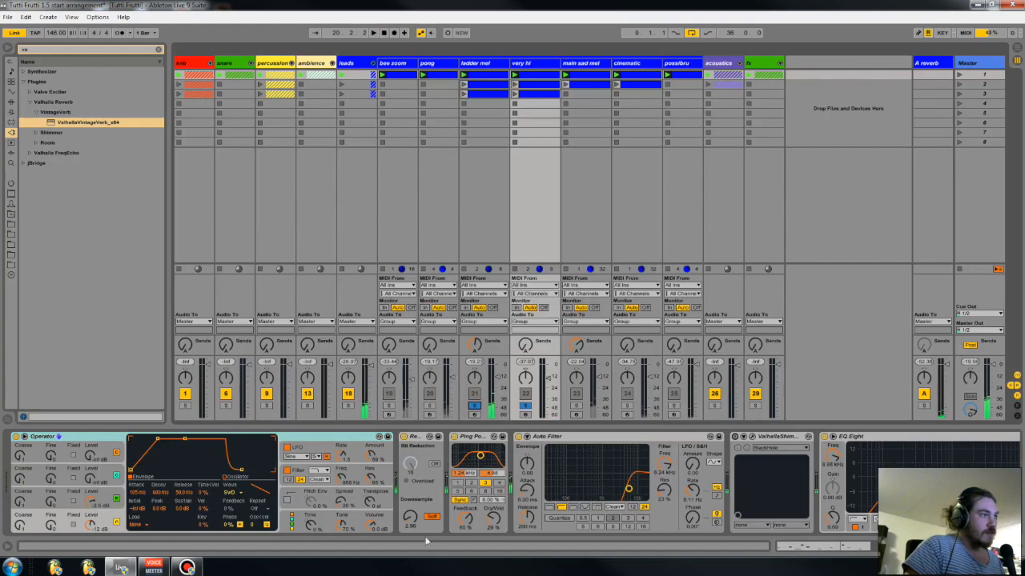
# - Collapse the Auto Filter and EQ Eight devices on the very hi track, play the loop and select its Operator
pyautogui.click(608, 440)
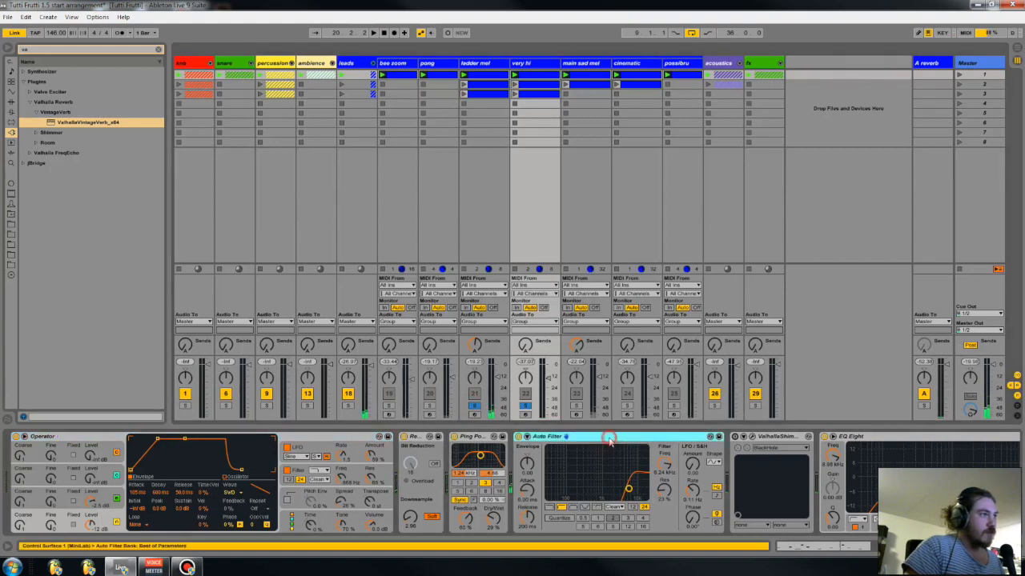
pyautogui.doubleClick(863, 440)
pyautogui.click(581, 438)
pyautogui.doubleClick(582, 438)
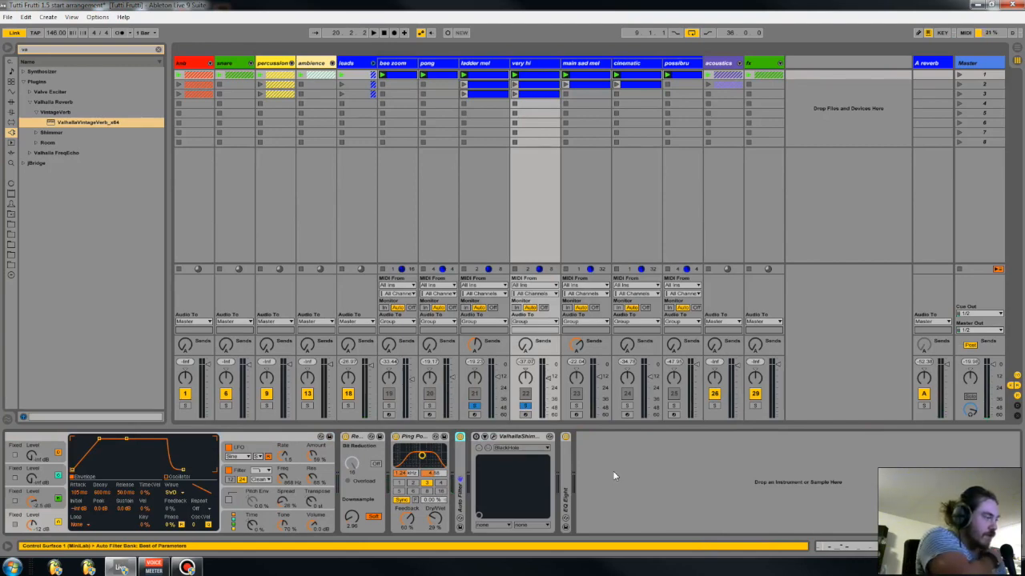
pyautogui.press('space')
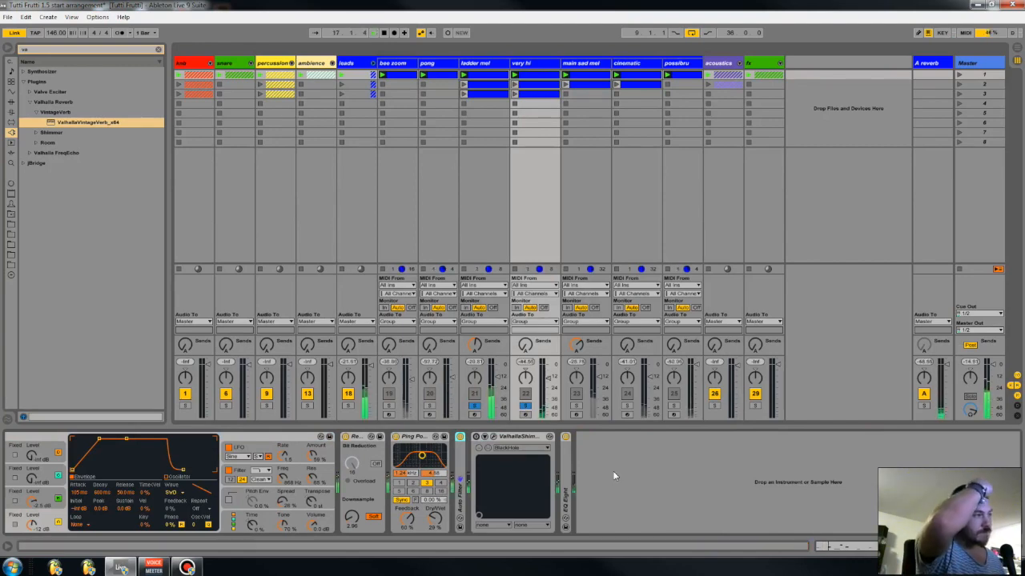
pyautogui.click(233, 437)
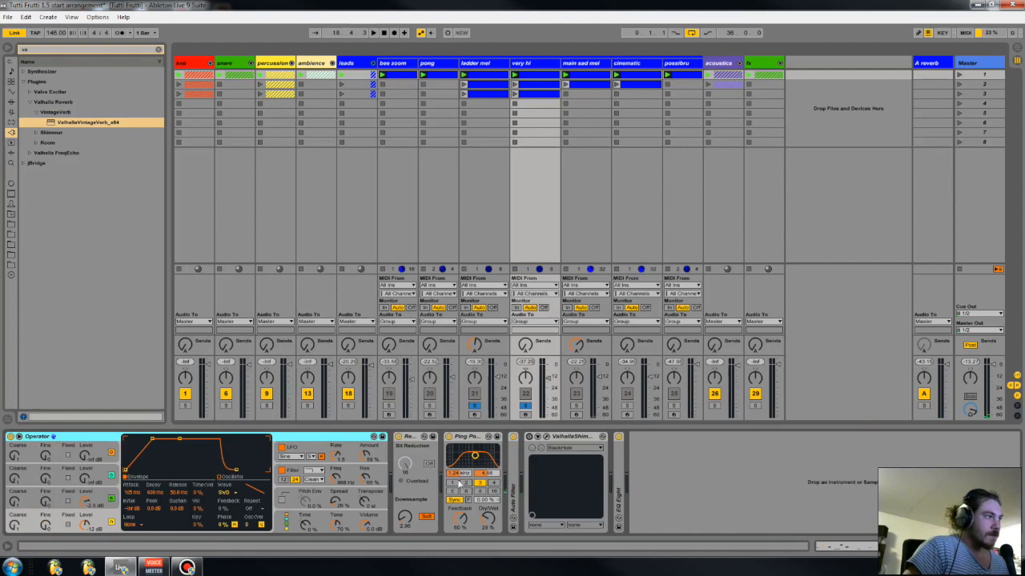
# - Check the very hi track's delay setting, hide the track delays again and compare the ladder mel and very hi device chains
pyautogui.click(1016, 406)
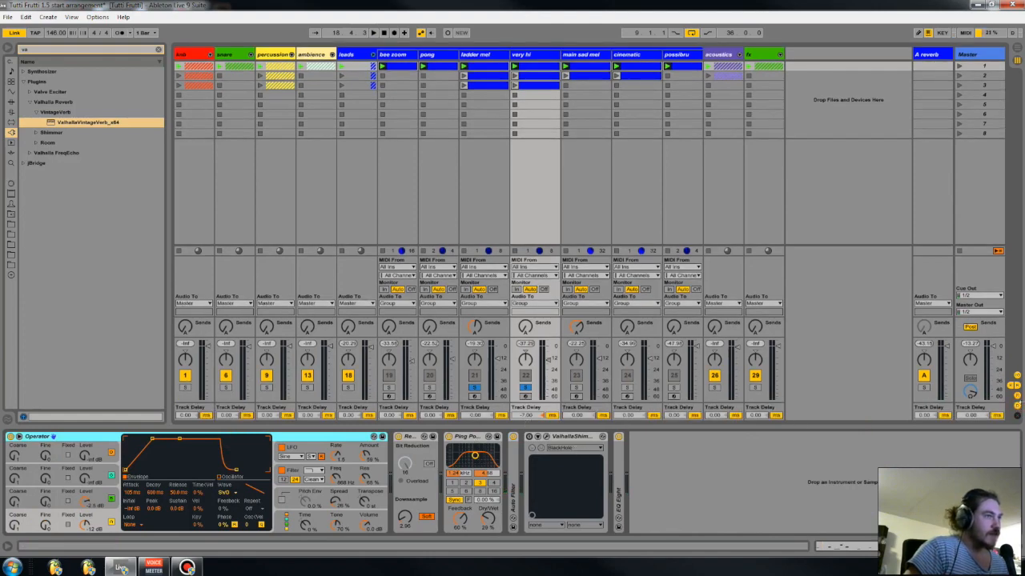
pyautogui.click(1016, 398)
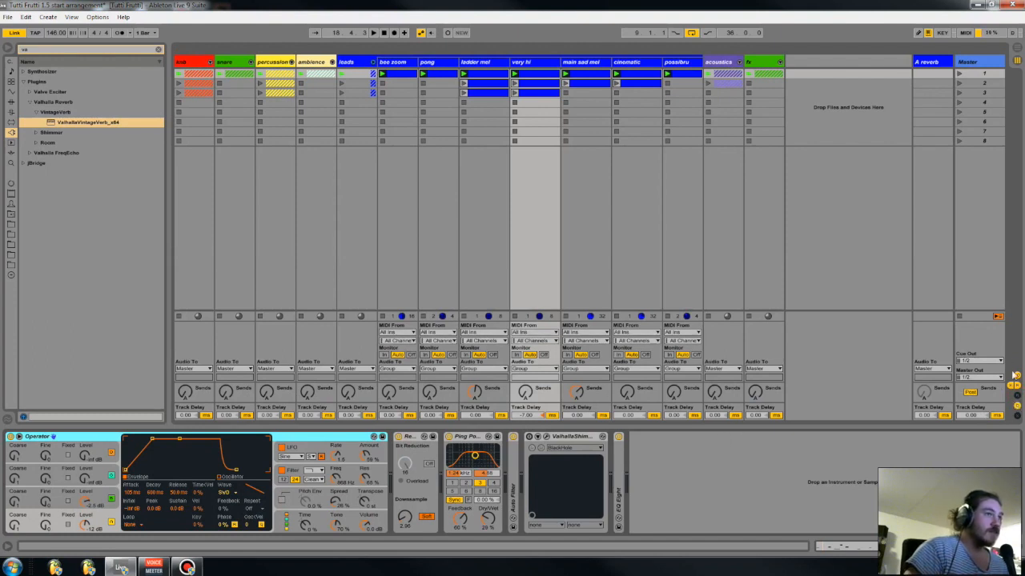
pyautogui.click(1016, 398)
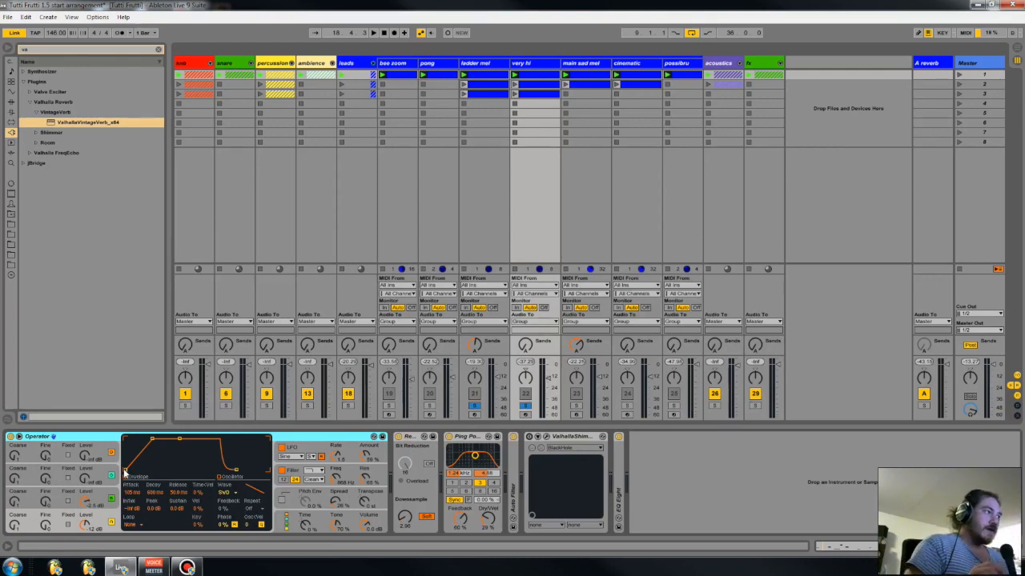
pyautogui.click(492, 73)
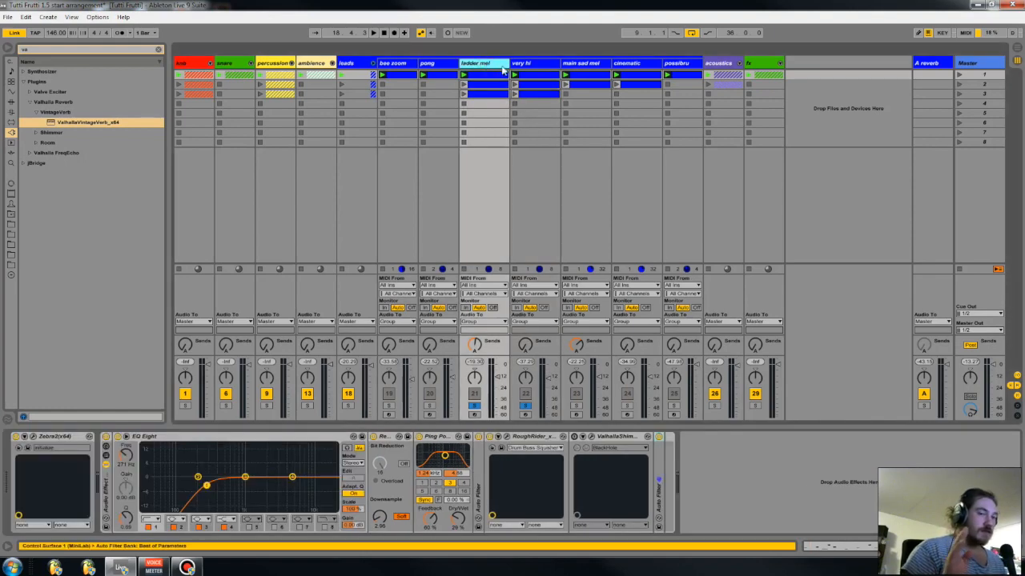
pyautogui.click(526, 70)
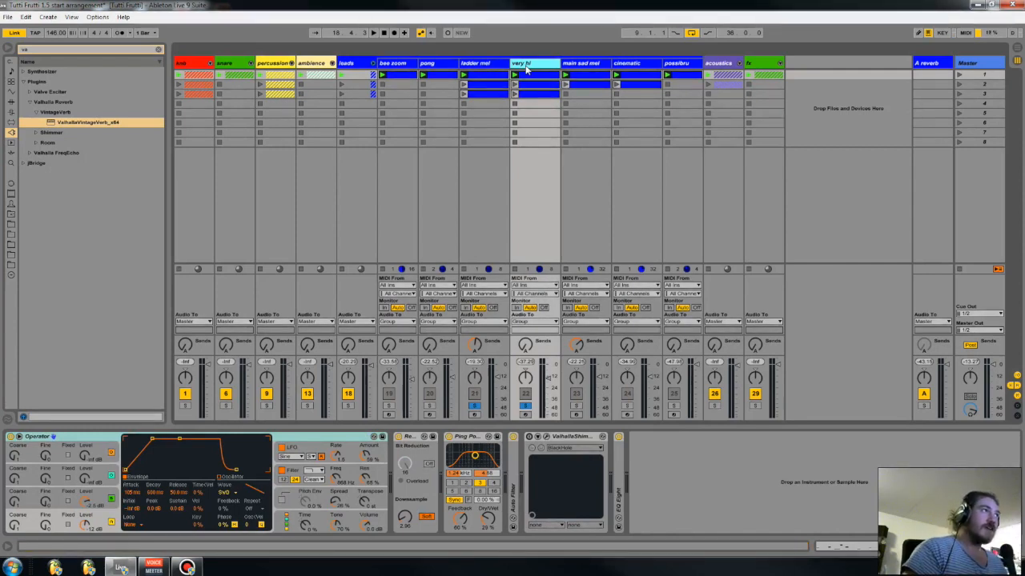
pyautogui.click(474, 63)
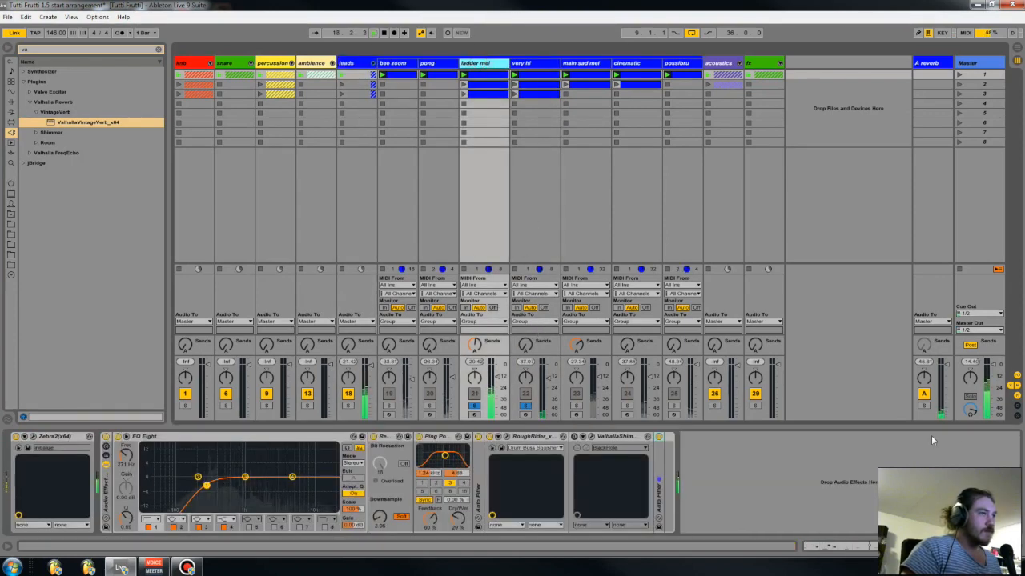
# - Set the very hi track's delay to -29 ms, try it without delay, undo that reset and stop playback
pyautogui.click(1017, 406)
pyautogui.moveTo(533, 417); pyautogui.dragTo(533, 435)
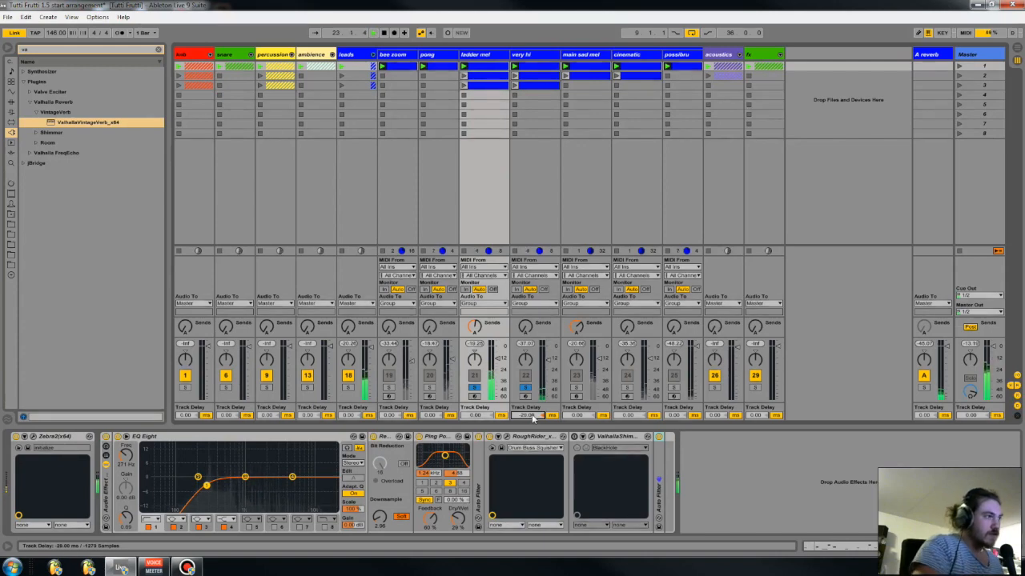
pyautogui.press('Delete')
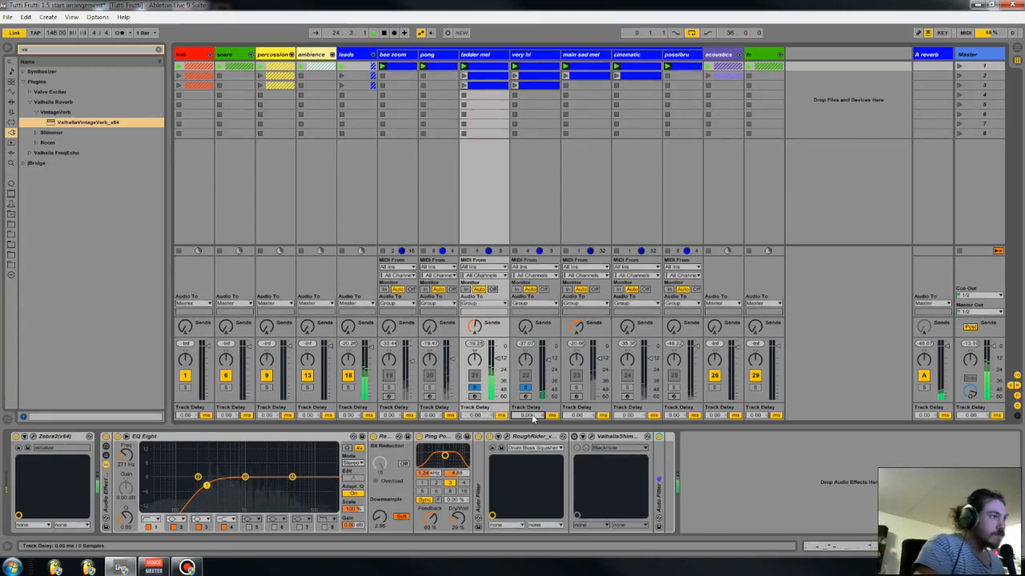
pyautogui.hotkey('ctrl', 'z')
pyautogui.press('space')
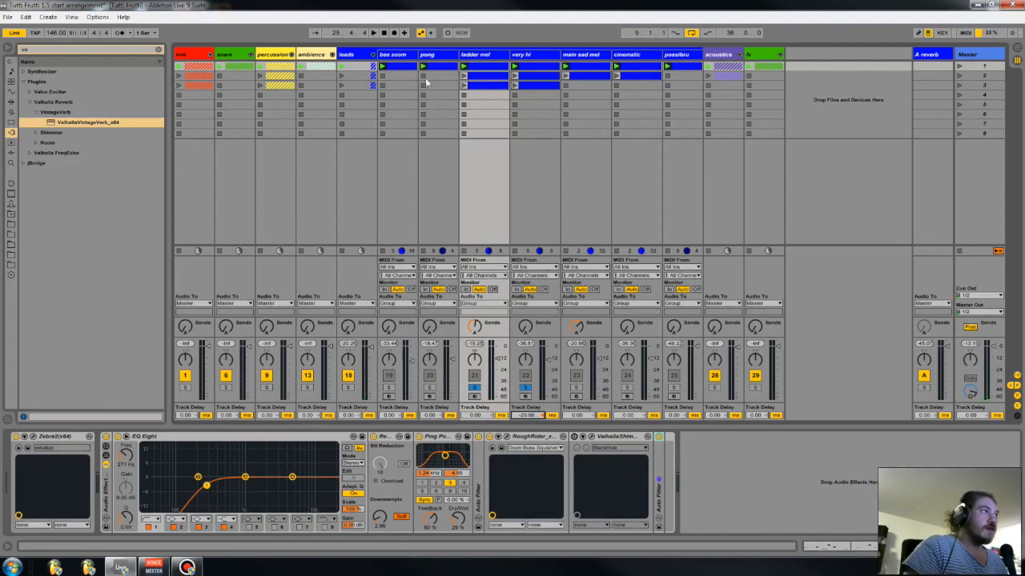
# - Compare the device chains of the ladder mel, very hi and main sad mel tracks
pyautogui.click(519, 55)
pyautogui.click(497, 56)
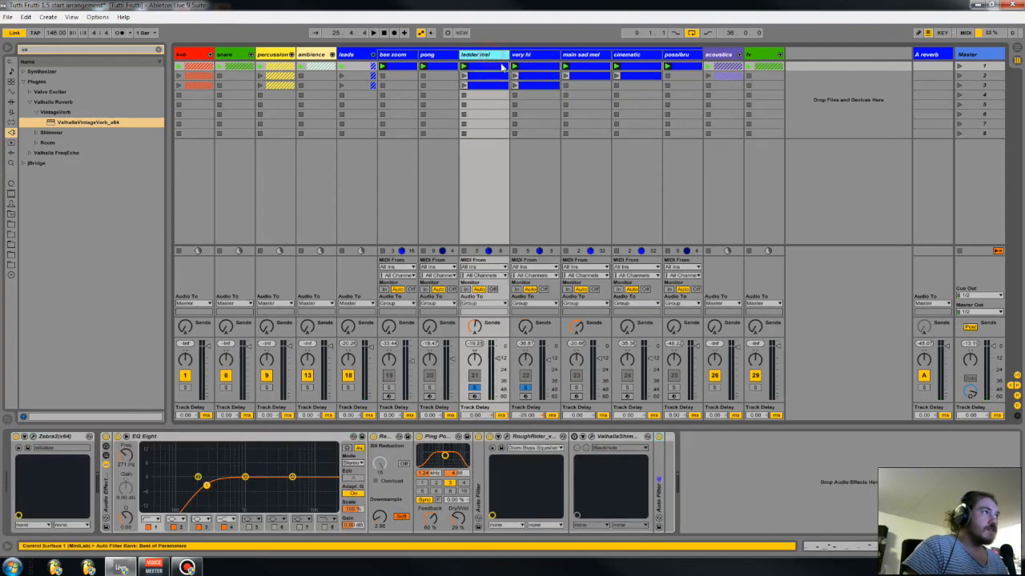
pyautogui.click(547, 58)
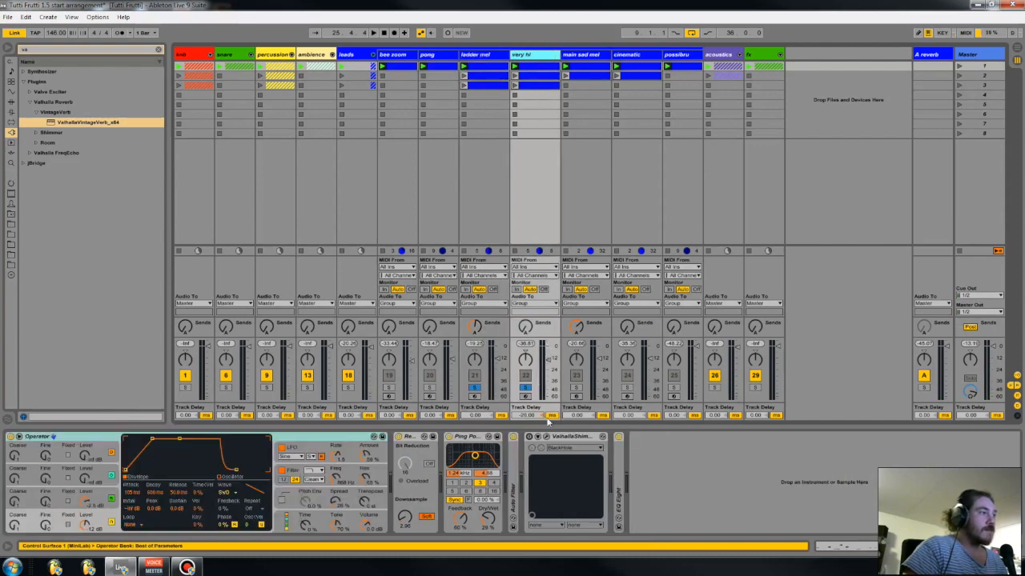
pyautogui.click(594, 56)
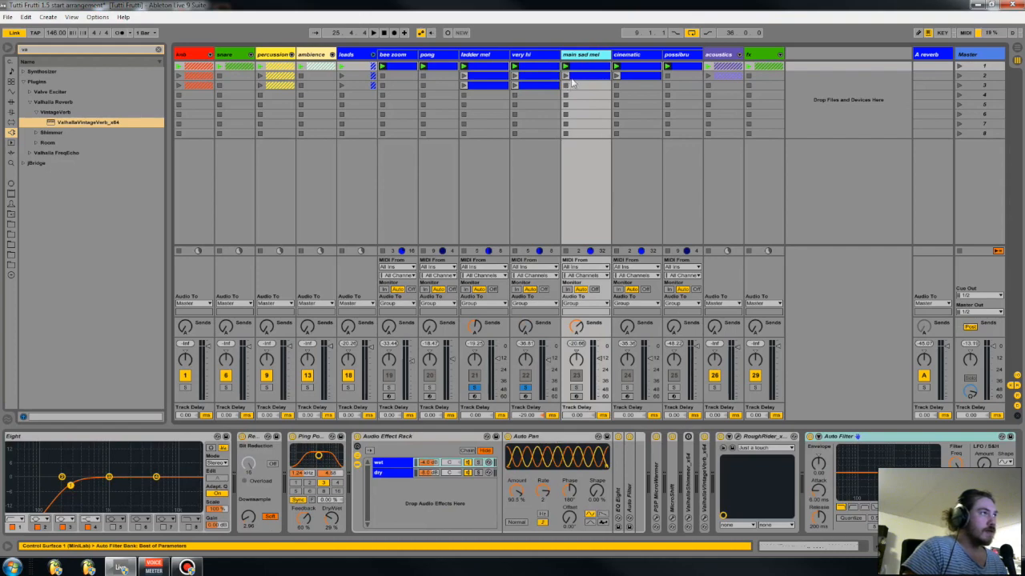
# - Compare the MIDI notes and melodic range of the main sad mel clip with those of the ladder mel clip
pyautogui.click(790, 549)
pyautogui.click(469, 57)
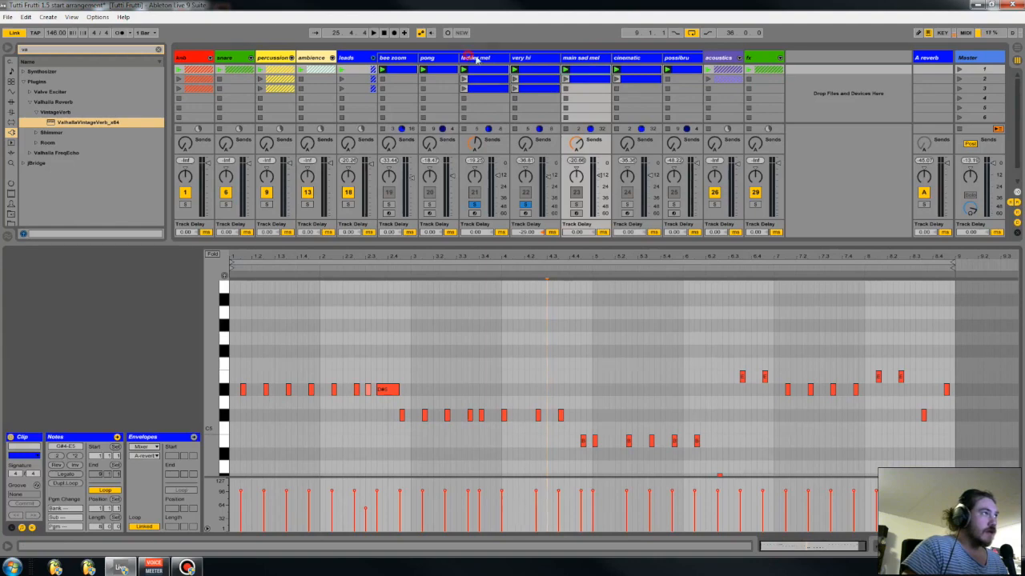
pyautogui.click(574, 60)
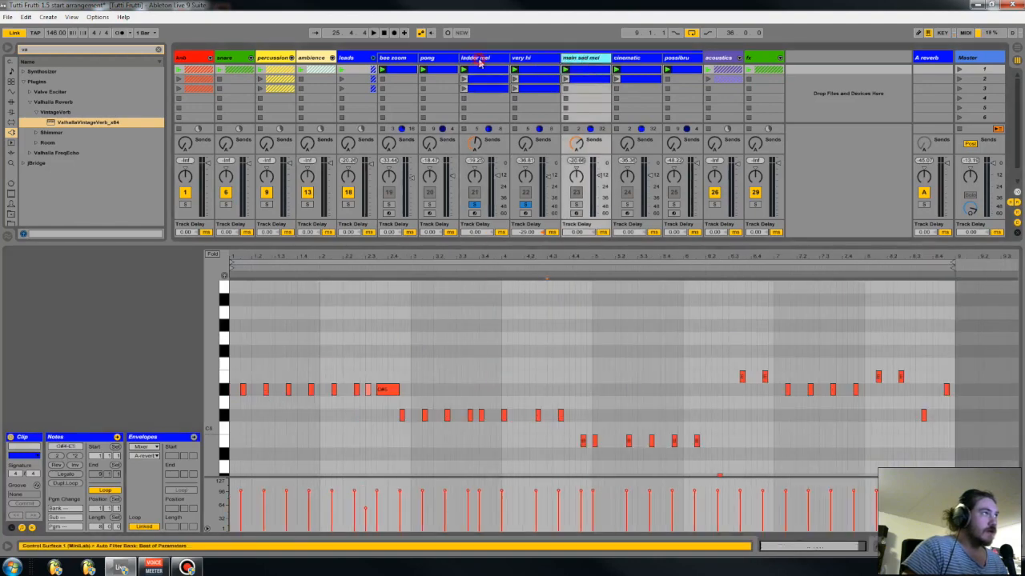
pyautogui.click(477, 59)
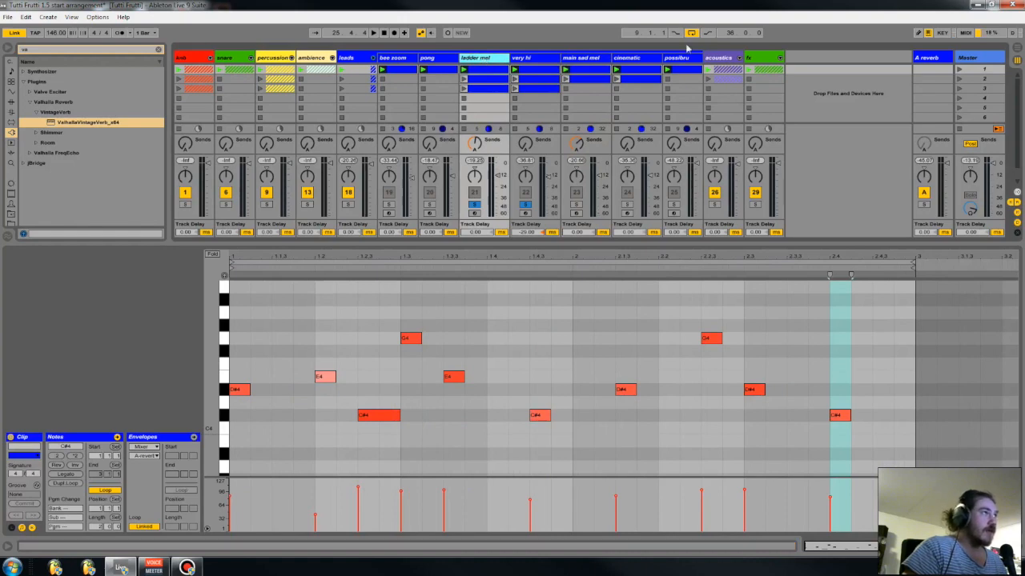
pyautogui.click(589, 61)
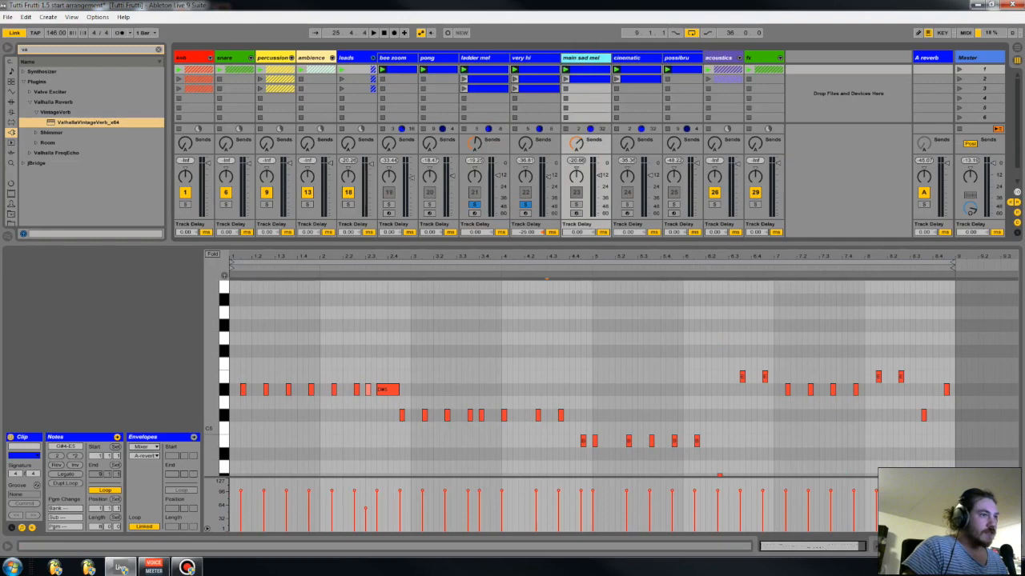
pyautogui.scroll(-3, 583, 341)
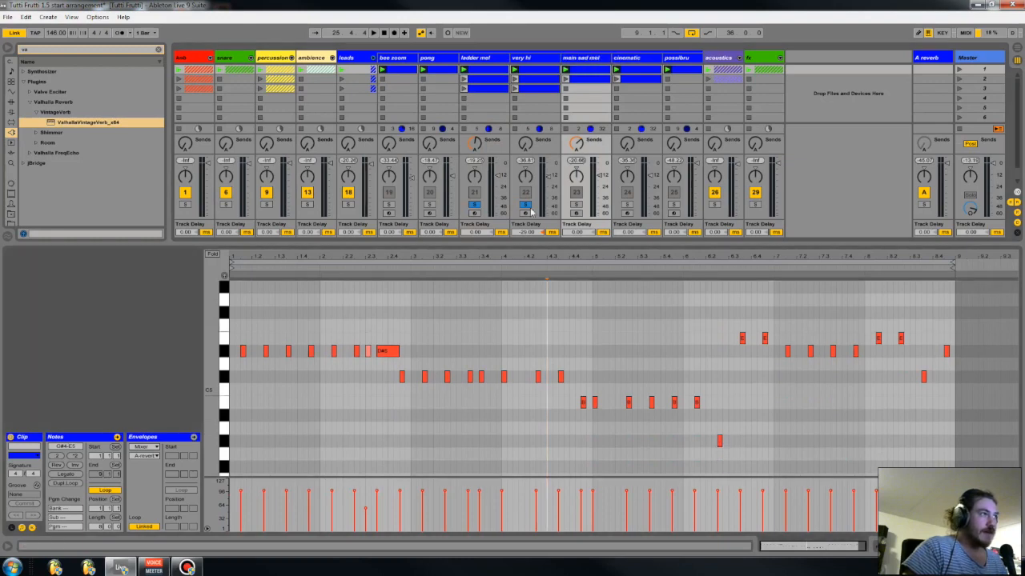
pyautogui.click(479, 58)
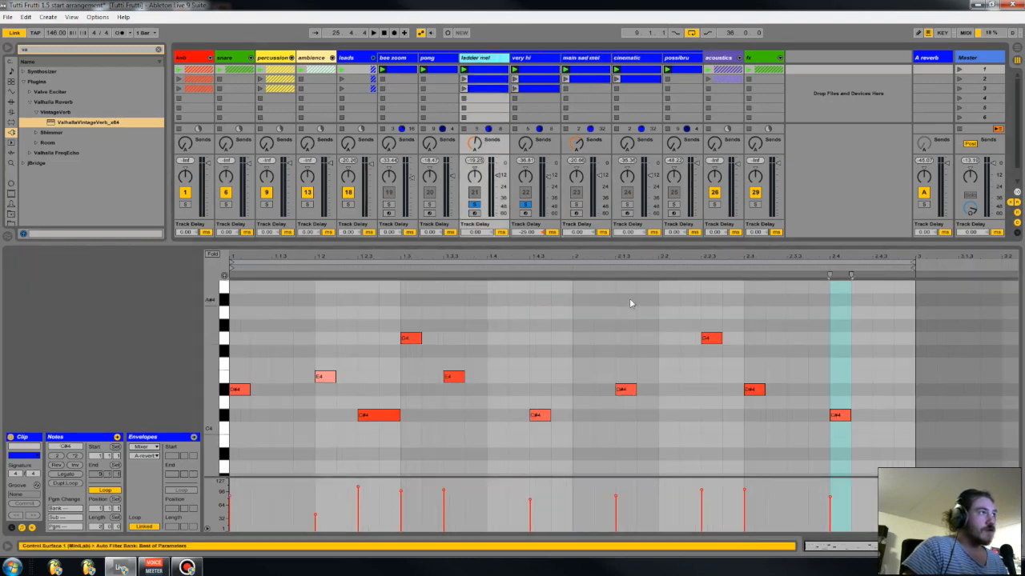
pyautogui.scroll(1, 570, 381)
pyautogui.click(584, 61)
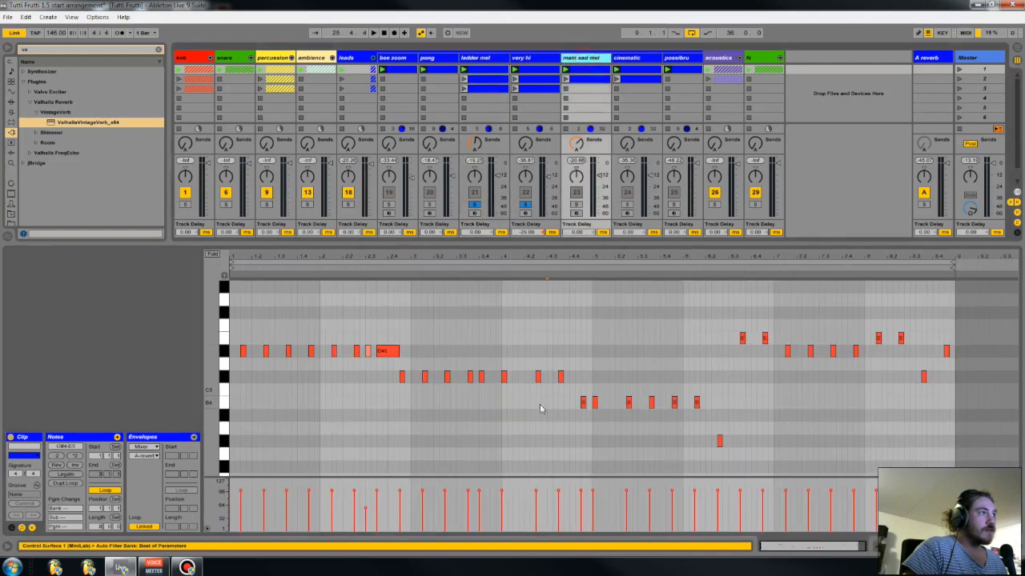
pyautogui.click(499, 63)
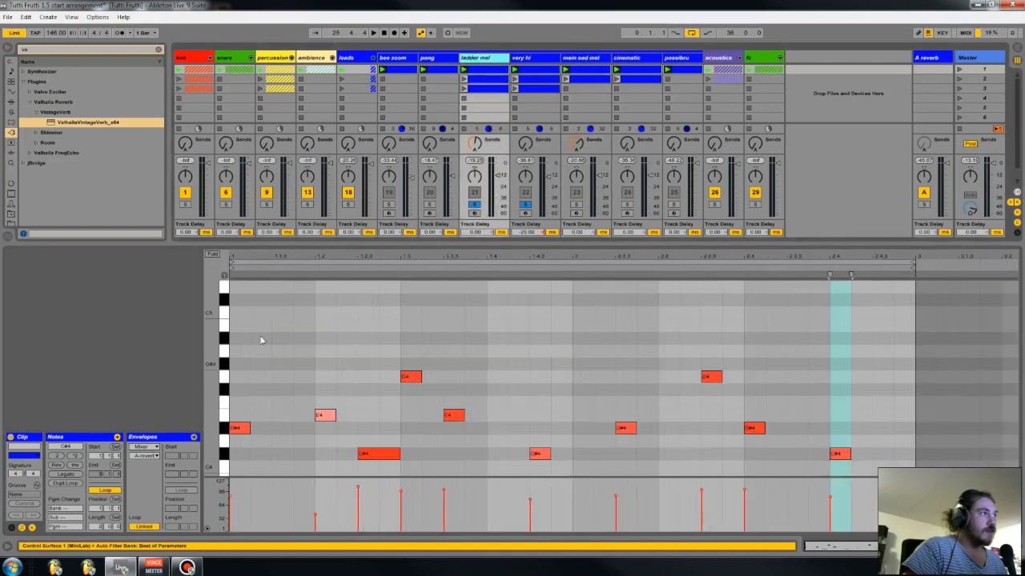
pyautogui.scroll(3, 261, 339)
pyautogui.moveTo(247, 319); pyautogui.dragTo(903, 301)
pyautogui.click(582, 61)
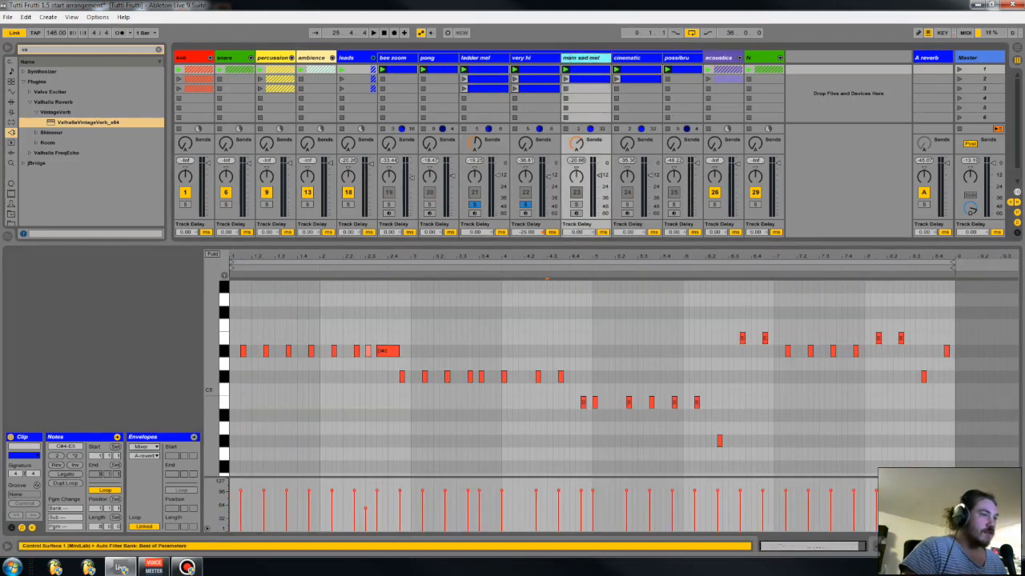
# - Return to the main sad mel track's device chain and collapse its Audio Effect Rack
pyautogui.click(807, 545)
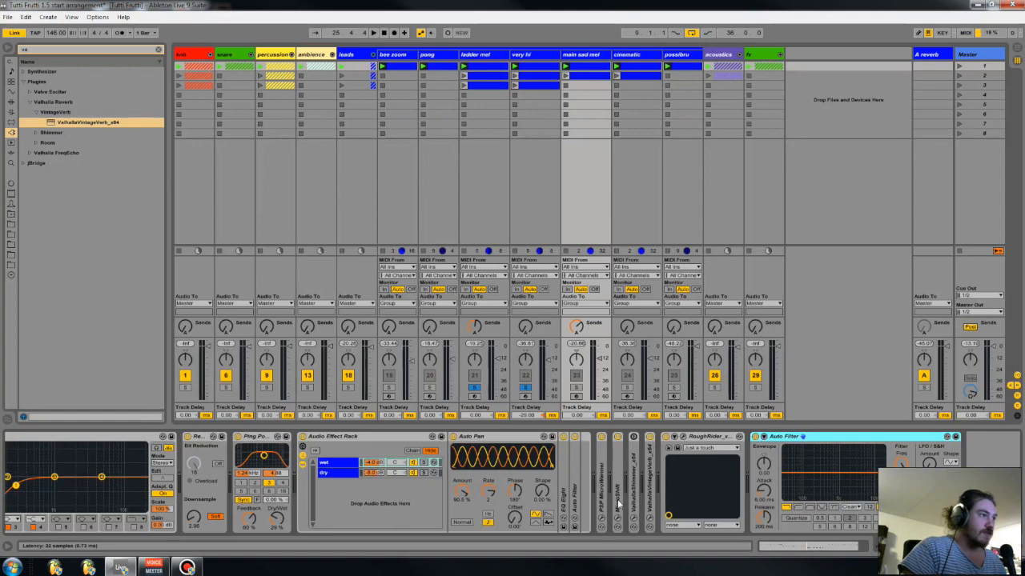
pyautogui.click(74, 436)
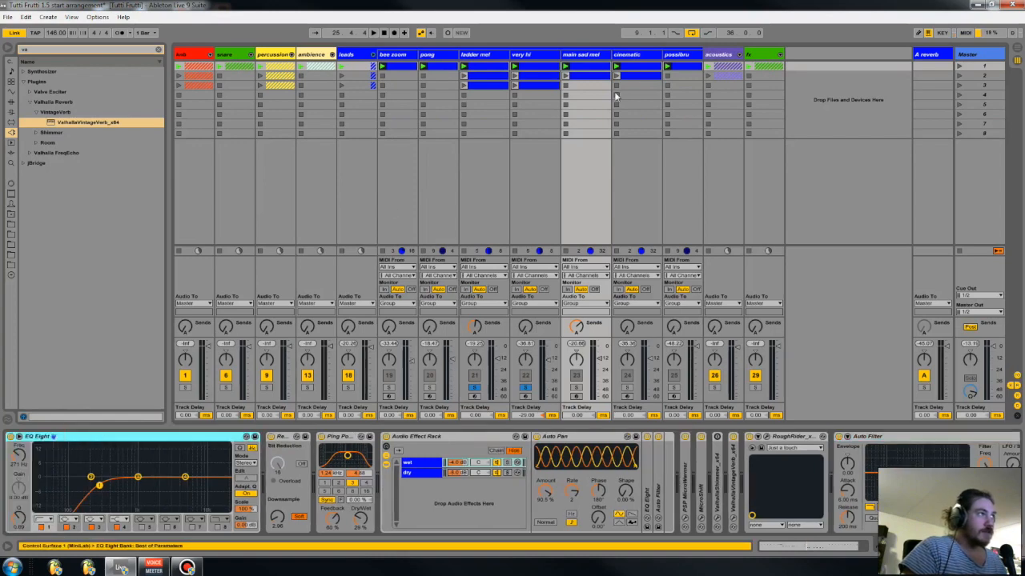
pyautogui.doubleClick(446, 441)
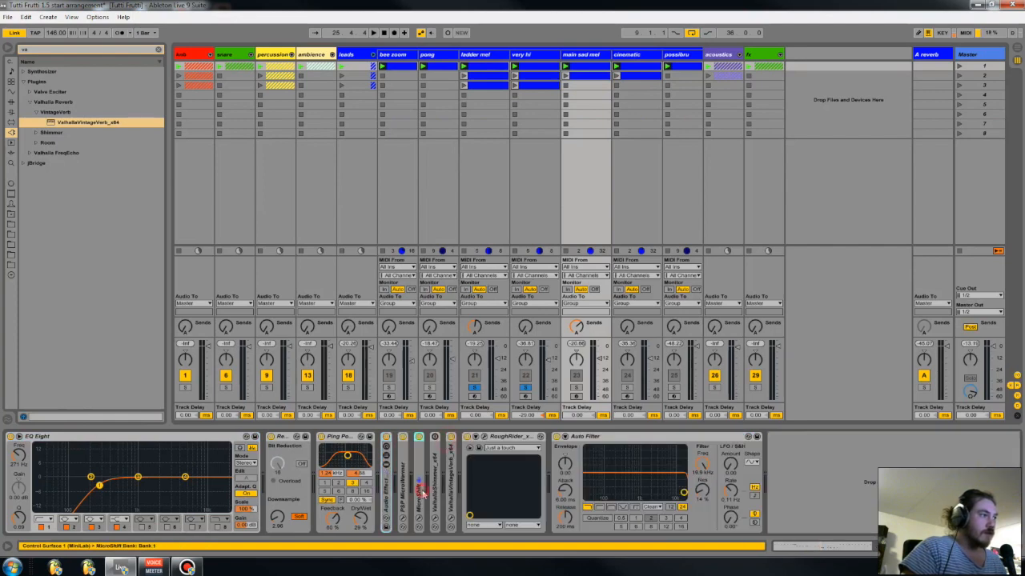
# - Unfold MicroShift and PSP MicroWarmer on main sad mel and examine their plug-in windows along with RoughRider's
pyautogui.doubleClick(418, 492)
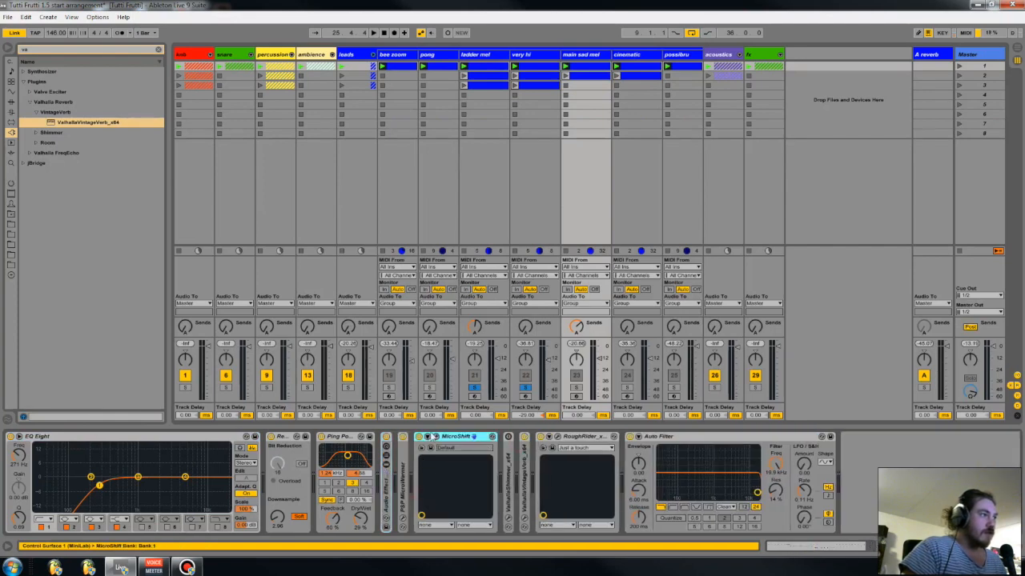
pyautogui.click(436, 437)
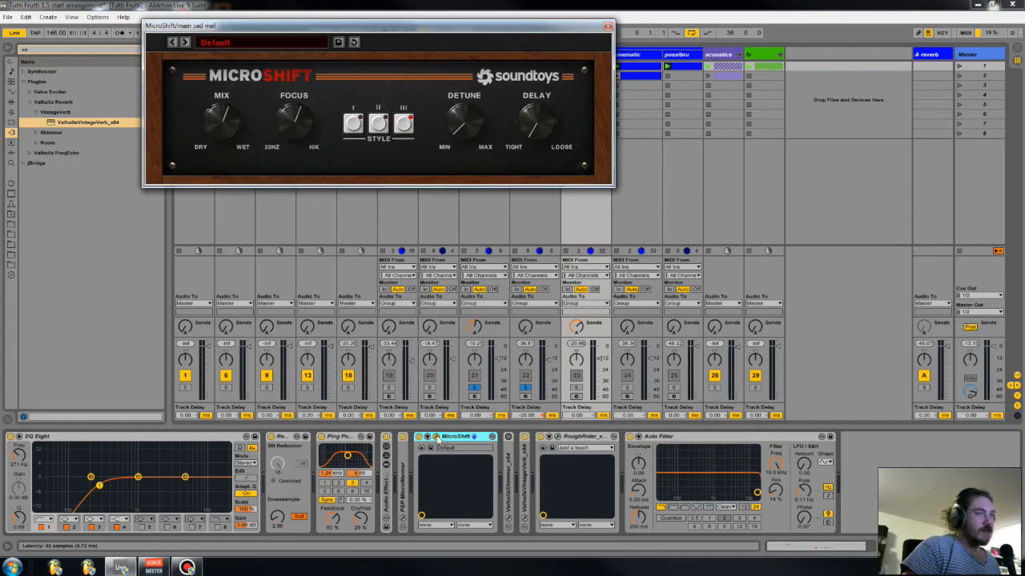
pyautogui.click(437, 438)
pyautogui.doubleClick(403, 493)
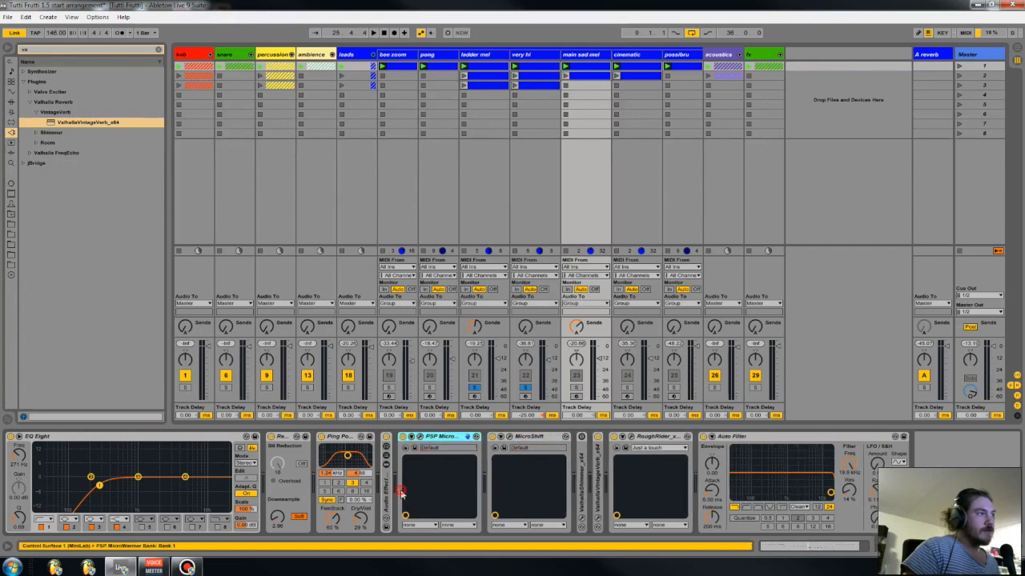
pyautogui.click(415, 447)
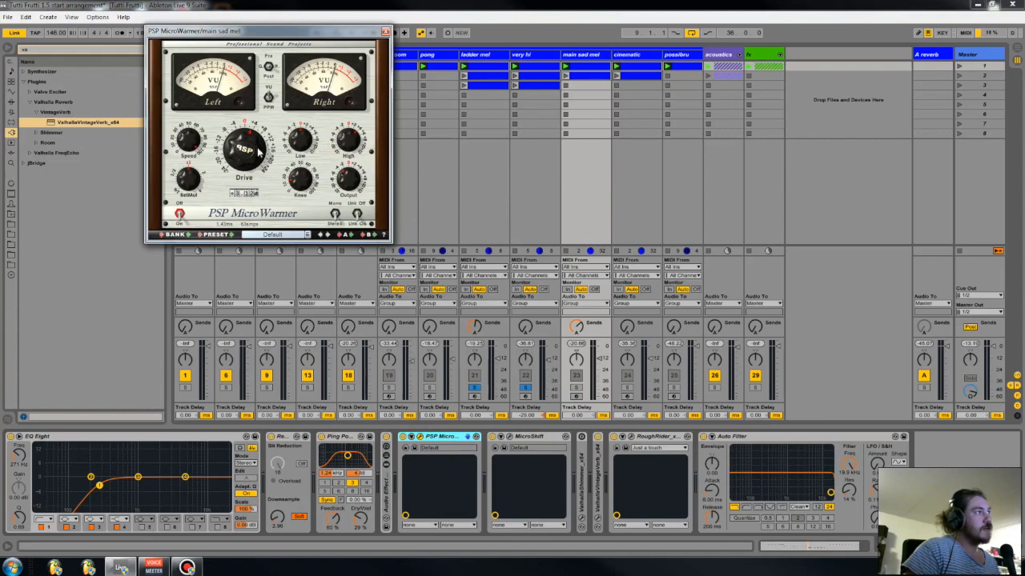
pyautogui.click(385, 32)
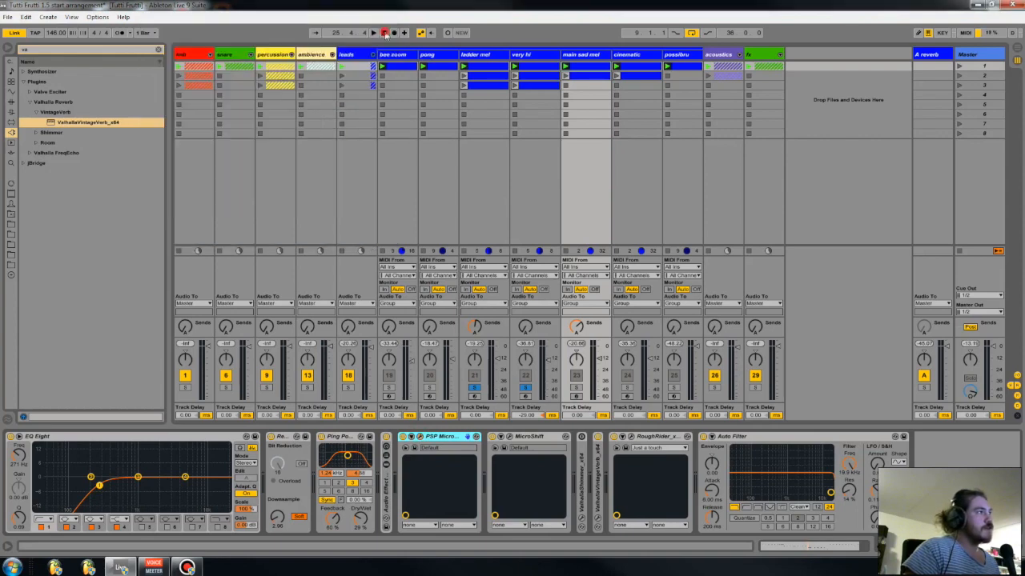
pyautogui.click(645, 452)
pyautogui.click(630, 437)
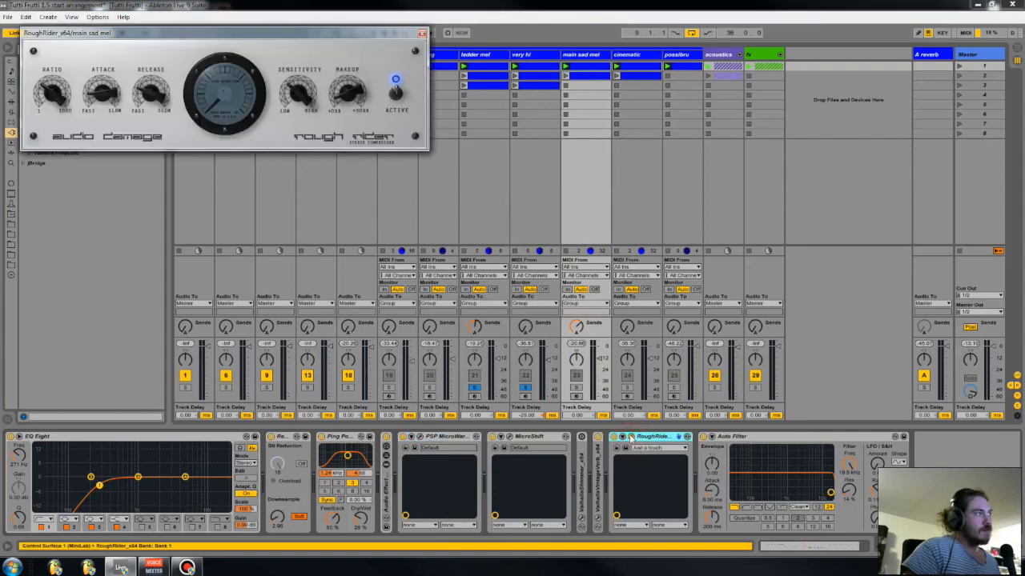
pyautogui.click(631, 438)
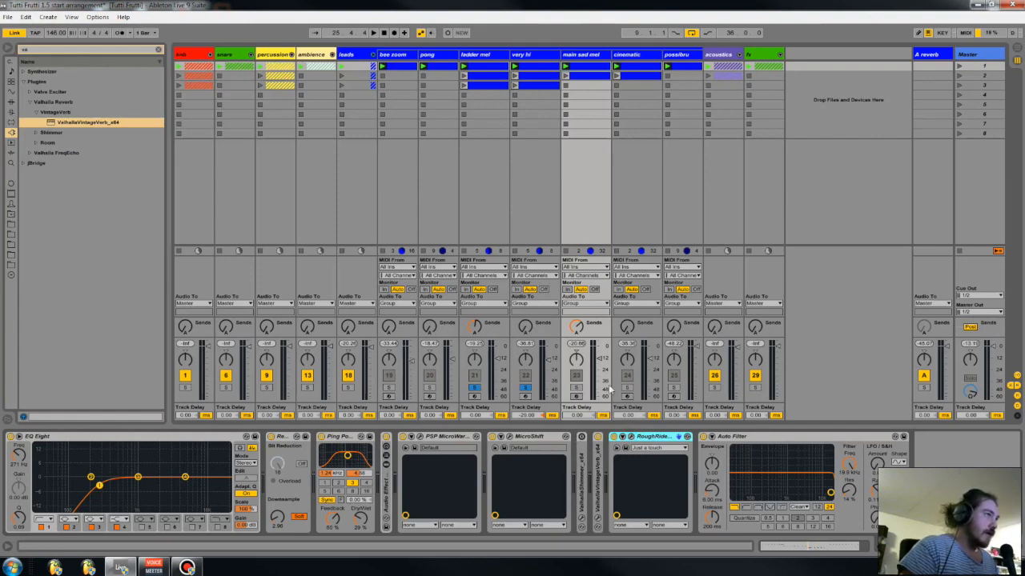
# - Solo main sad mel together with ladder mel and very hi, play the loop and open its clip's notes
pyautogui.click(575, 388)
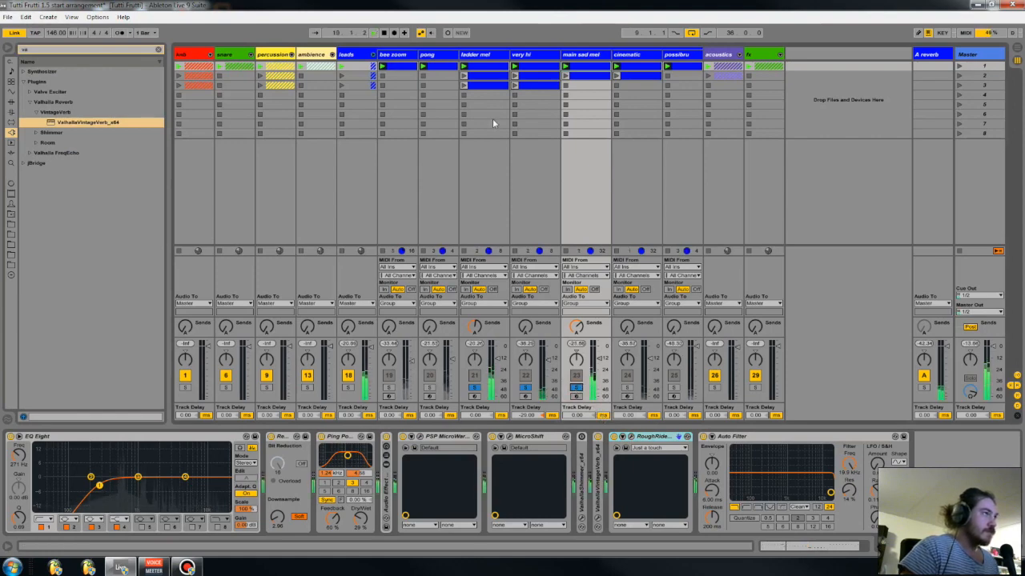
pyautogui.click(570, 56)
pyautogui.click(800, 547)
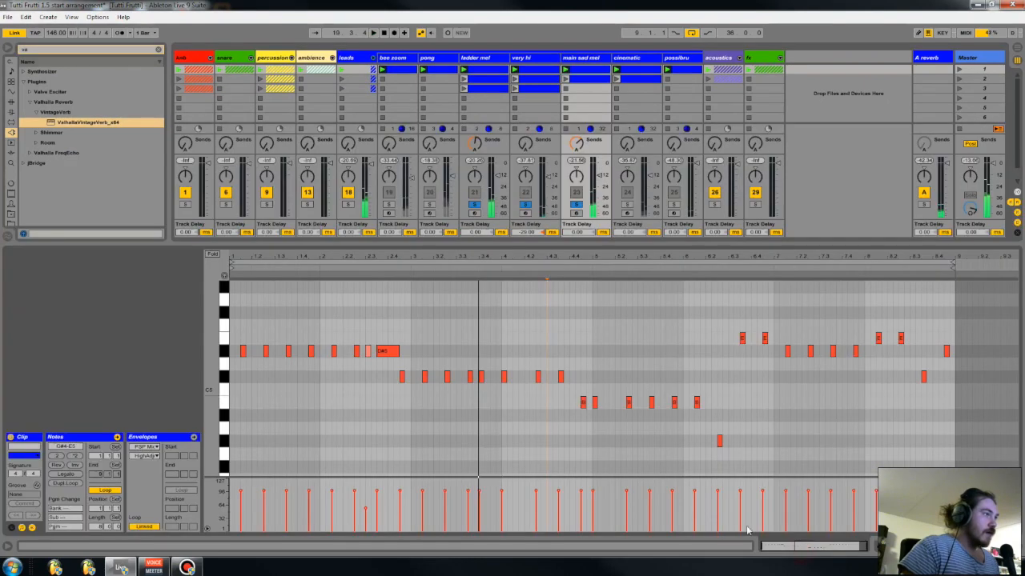
# - Highlight the note groups of the first two phrases, in bars 1–2 and bars 3–4, of the main sad mel clip
pyautogui.moveTo(408, 335); pyautogui.dragTo(246, 360)
pyautogui.click(288, 397)
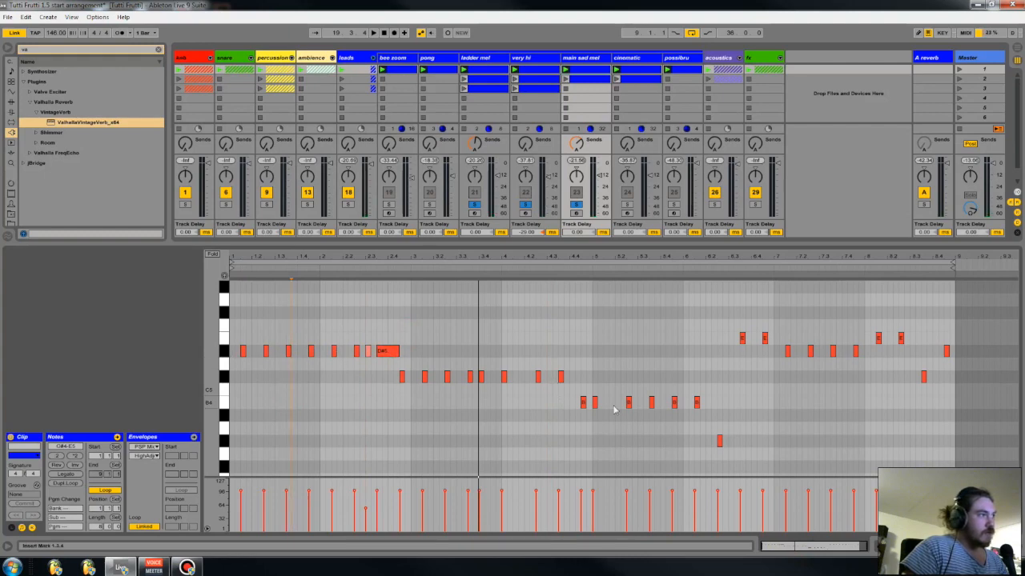
pyautogui.moveTo(397, 371); pyautogui.dragTo(656, 375)
pyautogui.click(418, 360)
pyautogui.moveTo(412, 373); pyautogui.dragTo(589, 379)
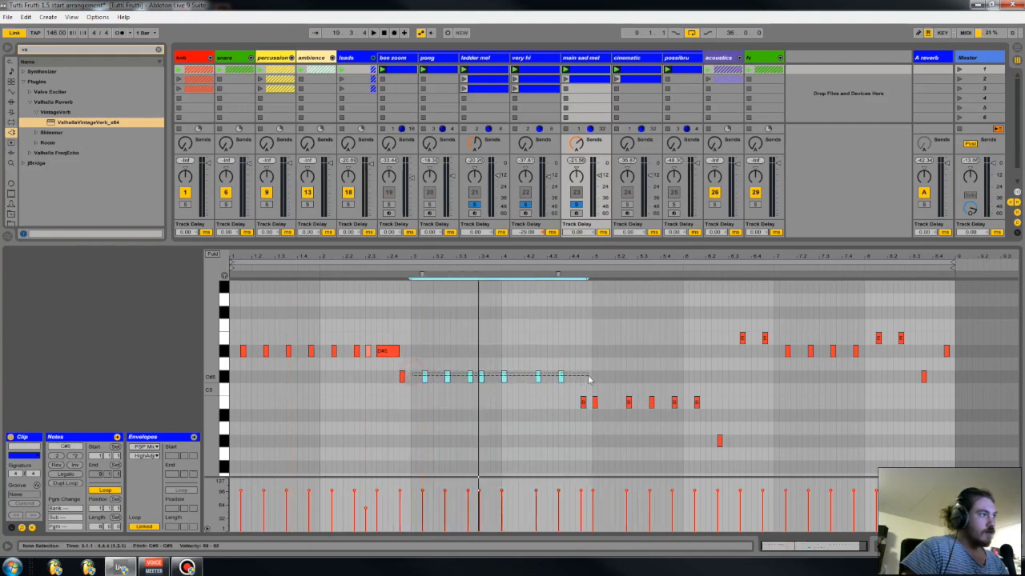
# - Try raising the repeated notes across bars 3 and 4 of the main sad mel clip to G5
pyautogui.click(583, 402)
pyautogui.press('Up')
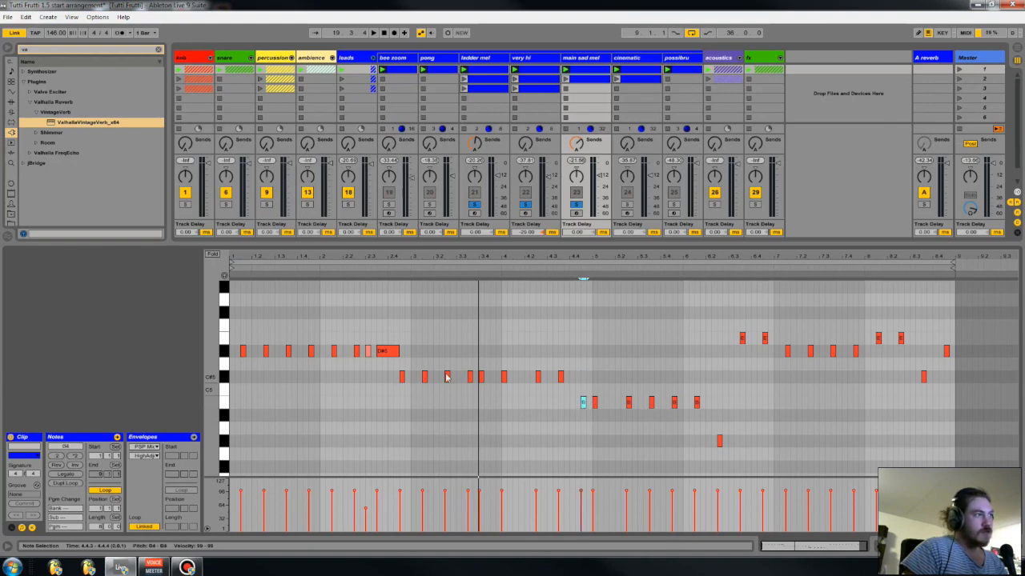
pyautogui.moveTo(586, 374); pyautogui.dragTo(497, 385)
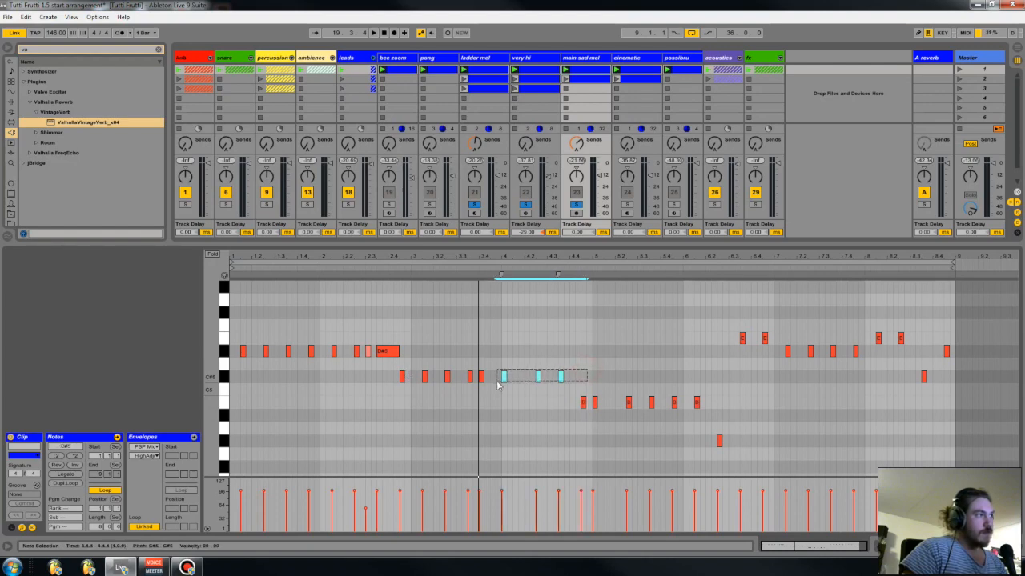
pyautogui.press('Up')
pyautogui.press('Up')
pyautogui.moveTo(562, 401); pyautogui.dragTo(423, 382)
pyautogui.press('Up')
pyautogui.press('Up')
pyautogui.press('Up')
pyautogui.press('Up')
pyautogui.press('Up')
pyautogui.press('Up')
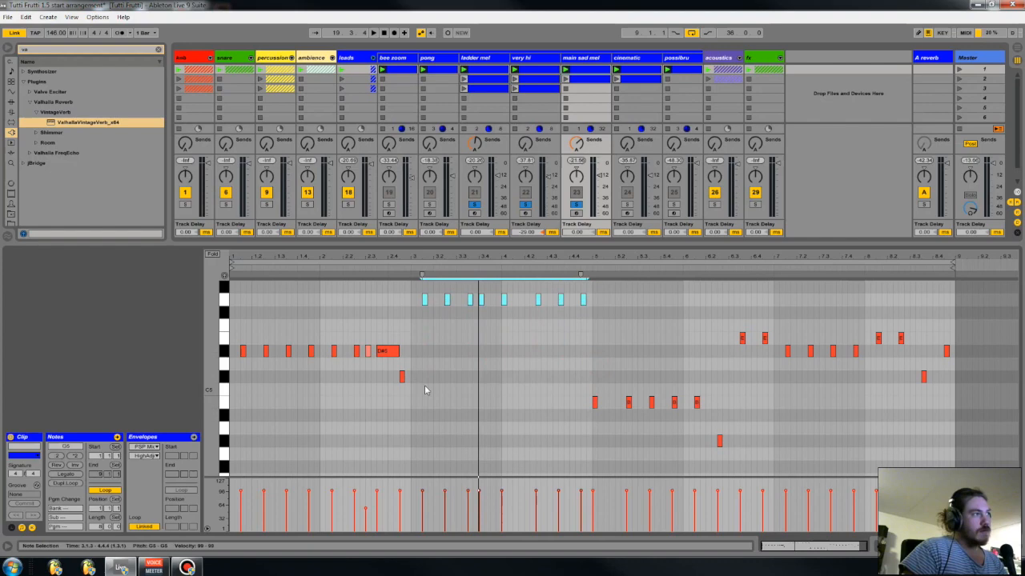
# - Lower the repeated notes across bars 3 and 4 to C5 and put the last of them on B4
pyautogui.press('Down')
pyautogui.press('Down')
pyautogui.press('Down')
pyautogui.press('Down')
pyautogui.press('Down')
pyautogui.press('Down')
pyautogui.press('Down')
pyautogui.press('Down')
pyautogui.press('Down')
pyautogui.press('Down')
pyautogui.press('Down')
pyautogui.press('Up')
pyautogui.press('Up')
pyautogui.press('Up')
pyautogui.press('Up')
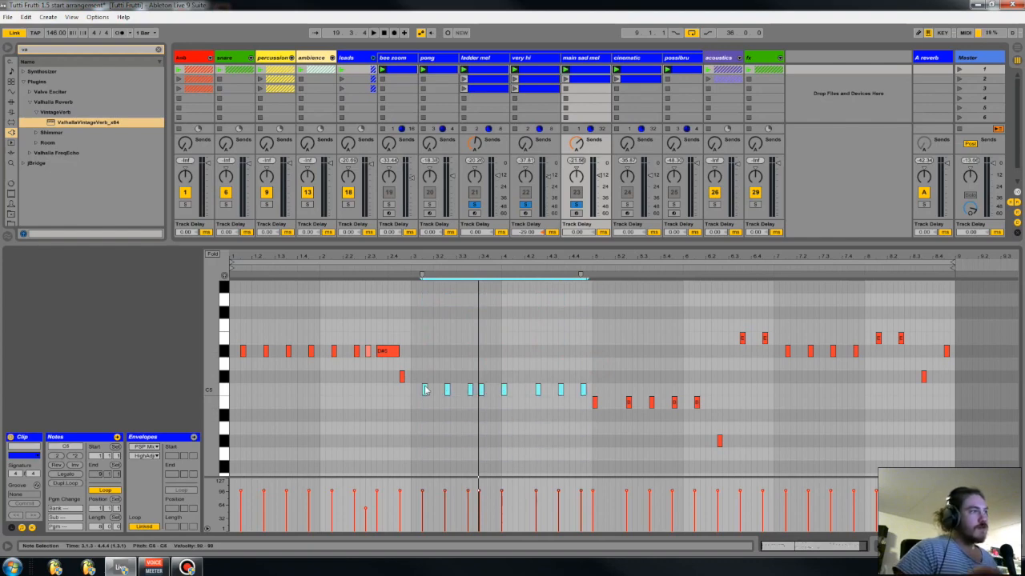
pyautogui.click(595, 369)
pyautogui.click(583, 390)
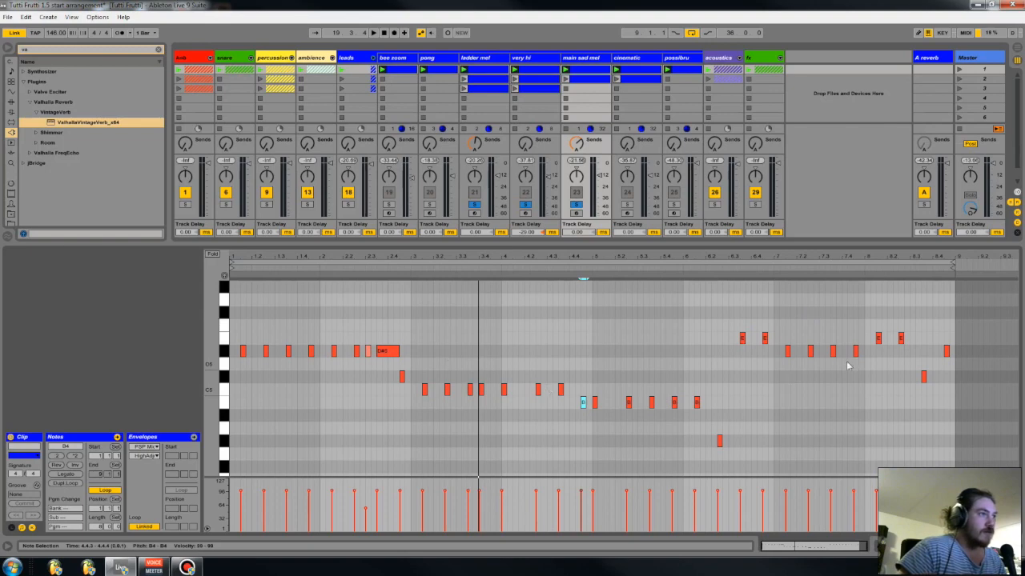
pyautogui.moveTo(938, 317); pyautogui.dragTo(228, 486)
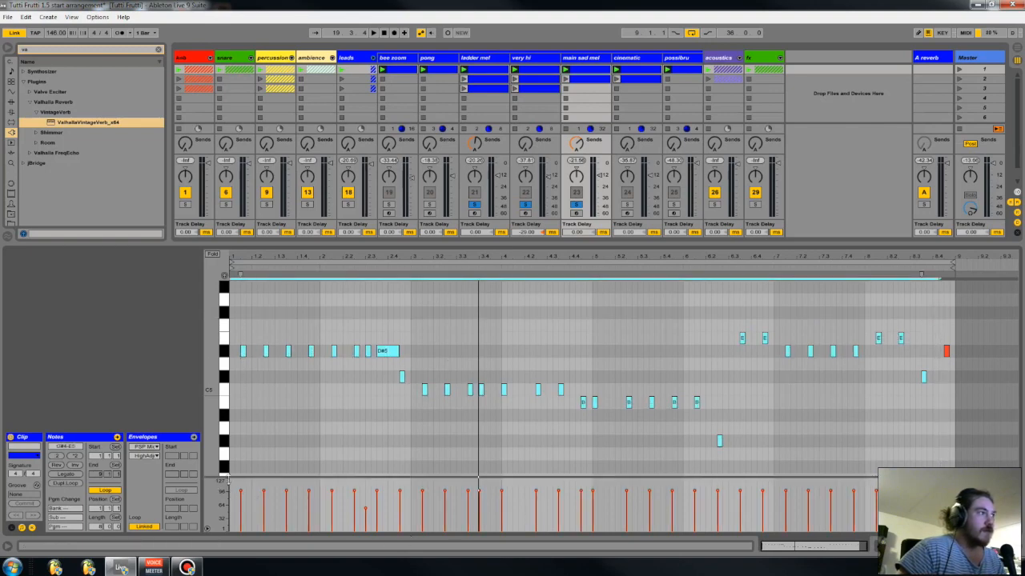
pyautogui.click(298, 421)
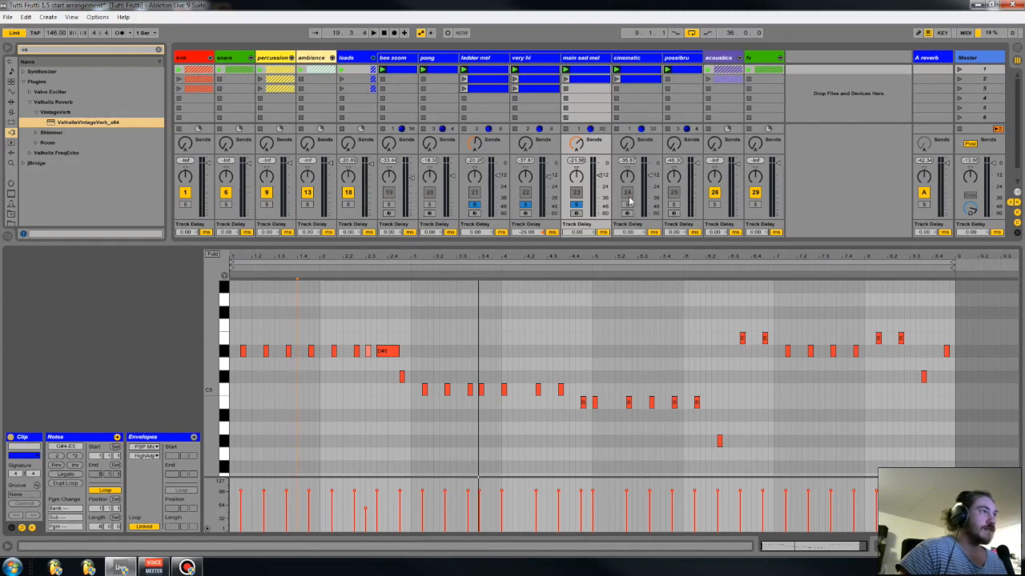
# - Open the cinematic track's clip and solo that track alone
pyautogui.click(635, 60)
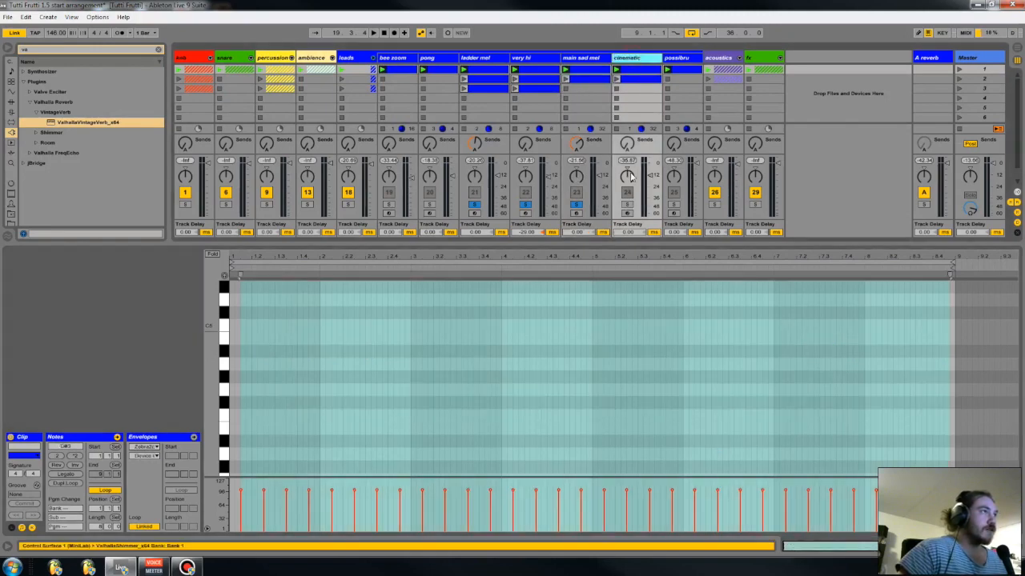
pyautogui.click(627, 205)
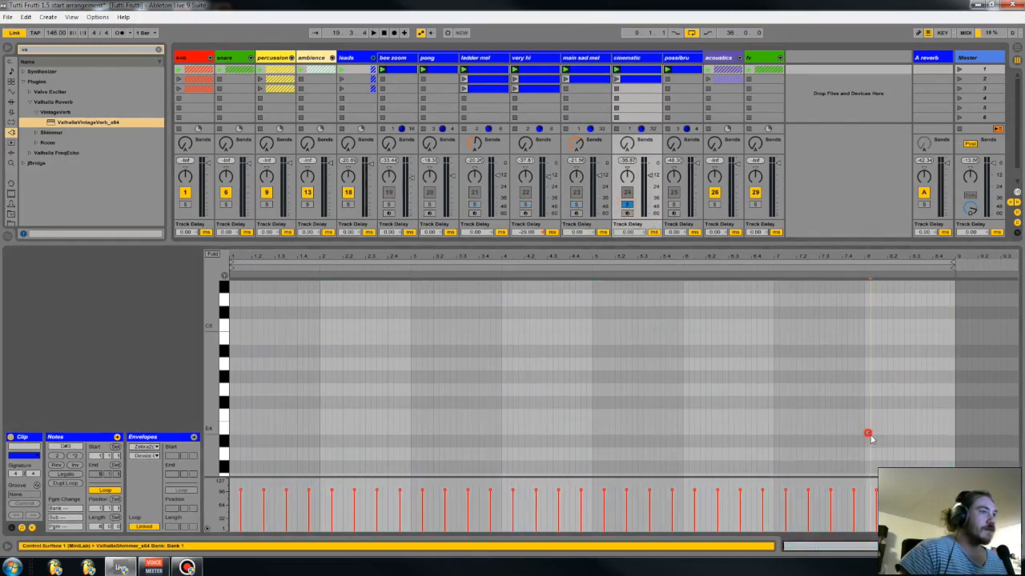
# - Play the soloed cinematic track and examine its clip's notes and its effects chain
pyautogui.click(868, 434)
pyautogui.scroll(-8, 844, 414)
pyautogui.scroll(3, 833, 396)
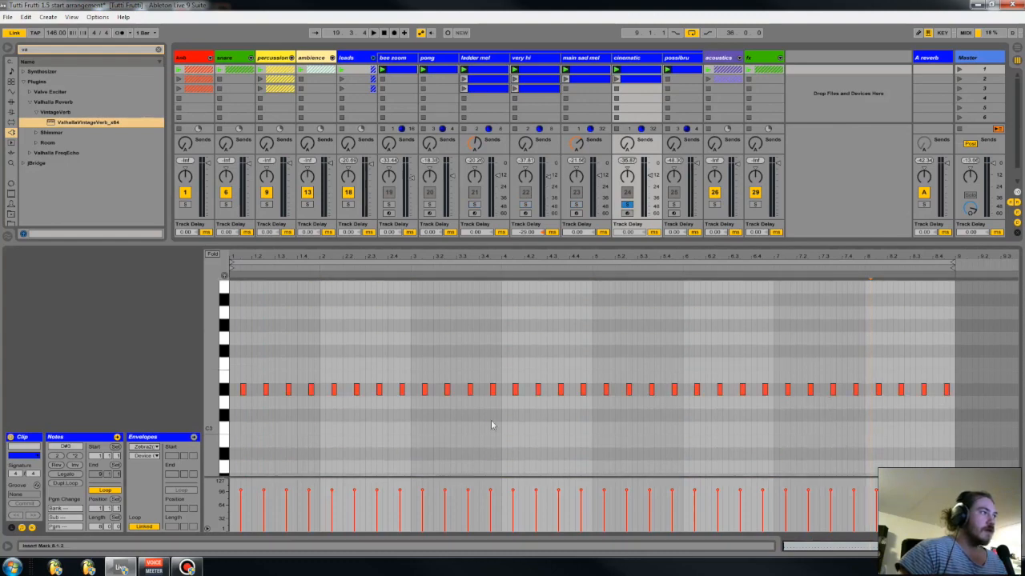
pyautogui.click(647, 57)
pyautogui.press('space')
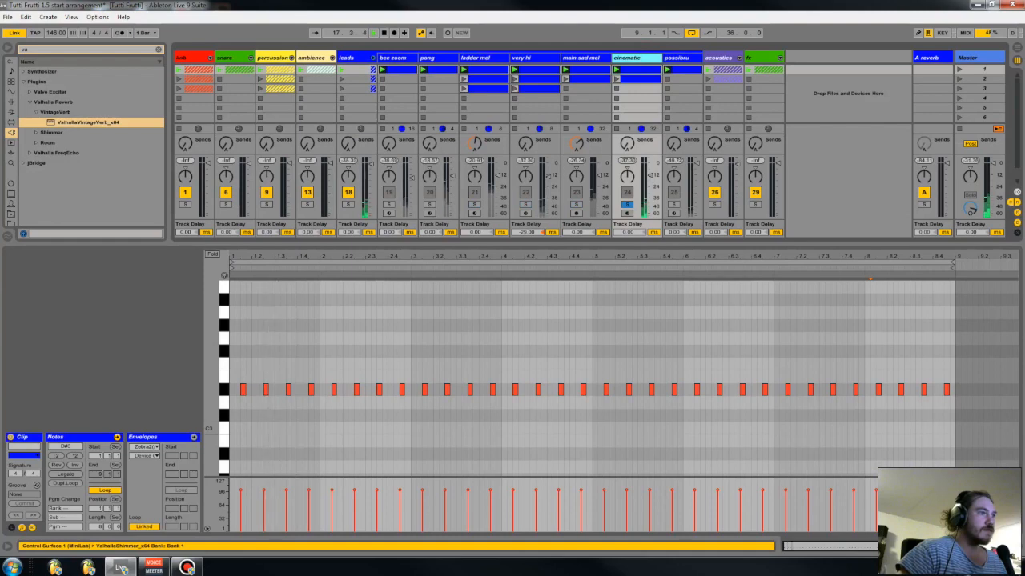
pyautogui.click(944, 546)
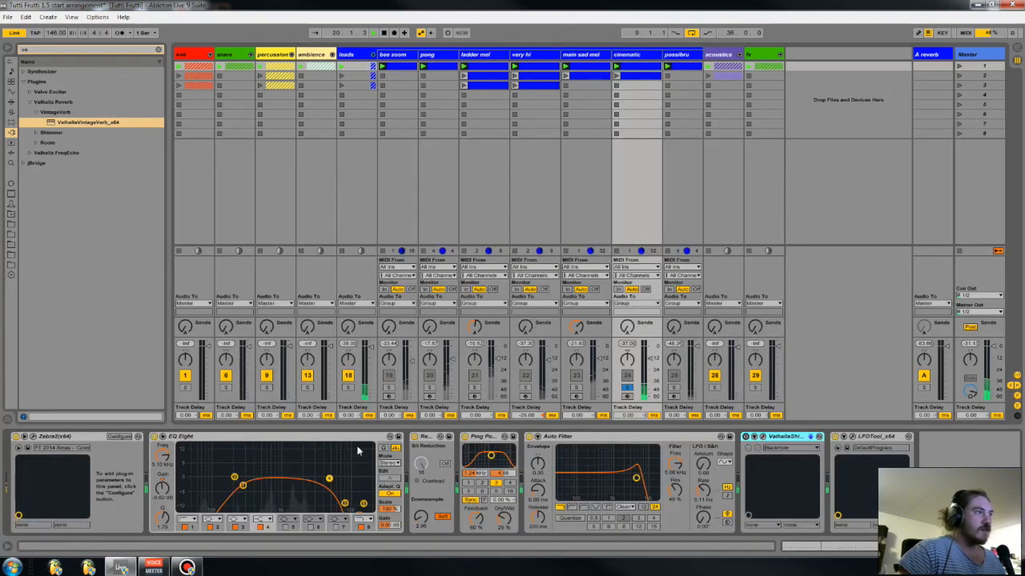
pyautogui.click(637, 54)
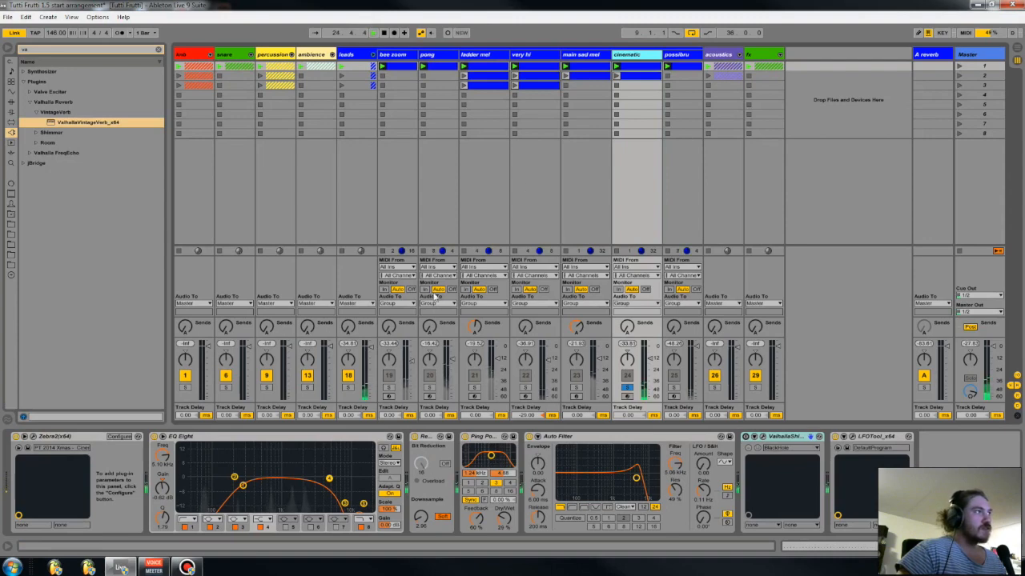
# - Solo the whole leads group, play it while checking the individual lead tracks, and mute the possibru track
pyautogui.click(349, 388)
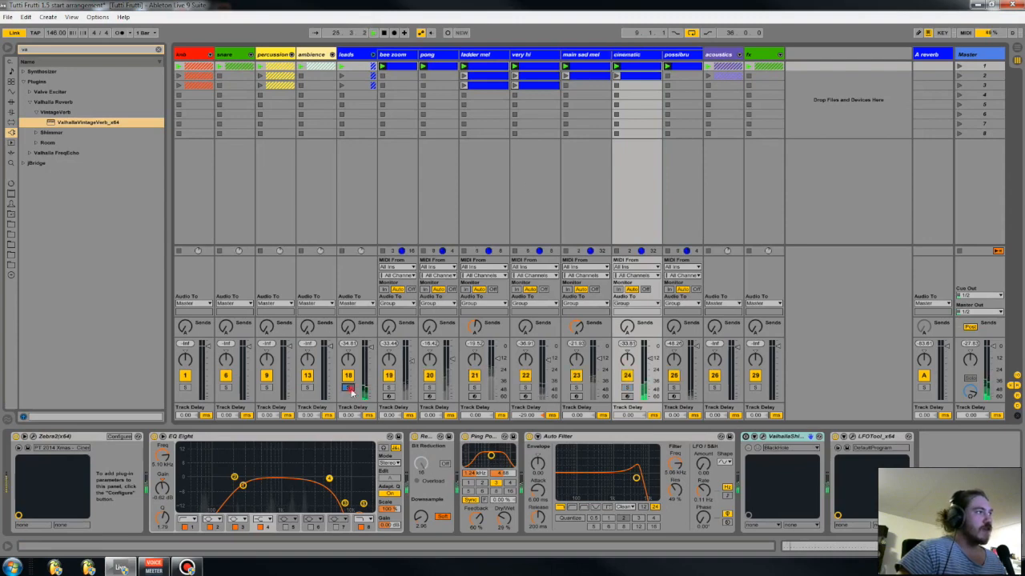
pyautogui.click(591, 56)
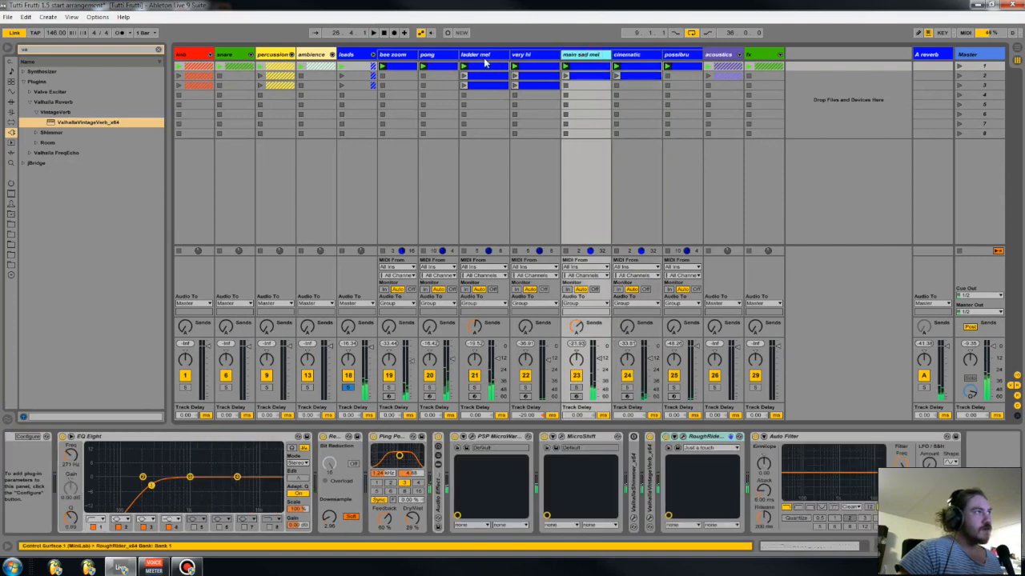
pyautogui.click(480, 56)
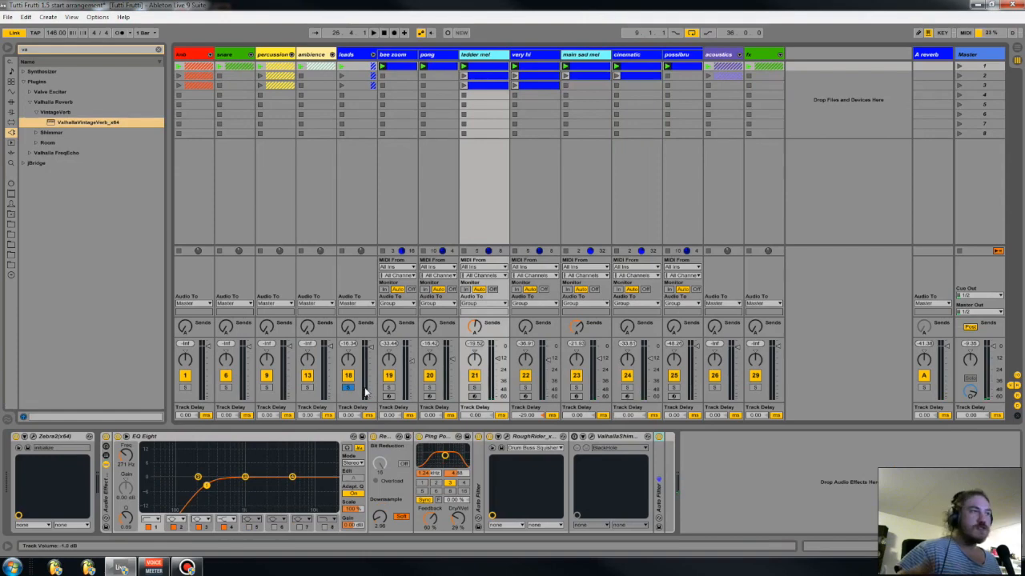
pyautogui.click(676, 56)
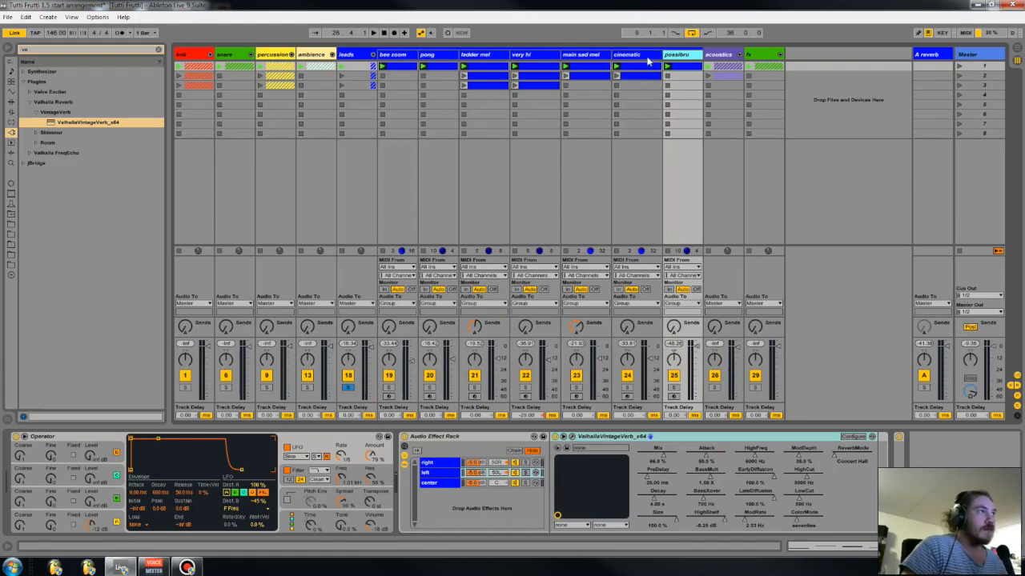
pyautogui.click(648, 120)
pyautogui.press('space')
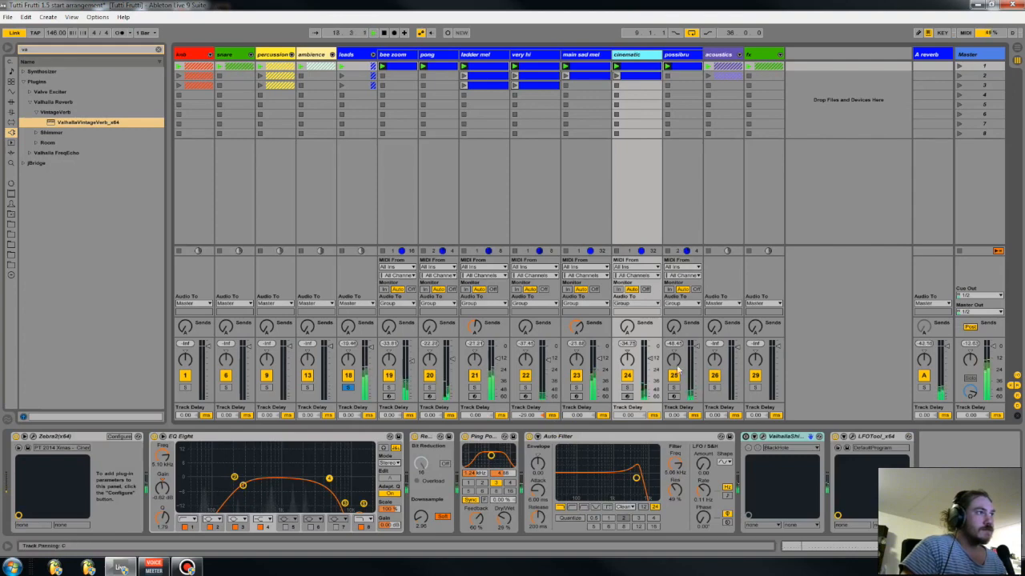
pyautogui.click(681, 56)
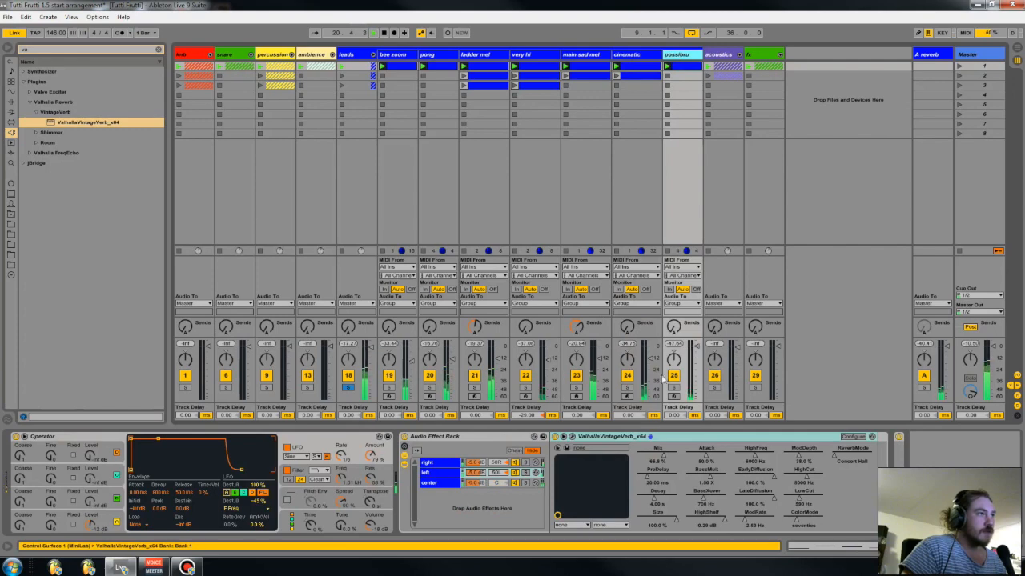
pyautogui.click(674, 375)
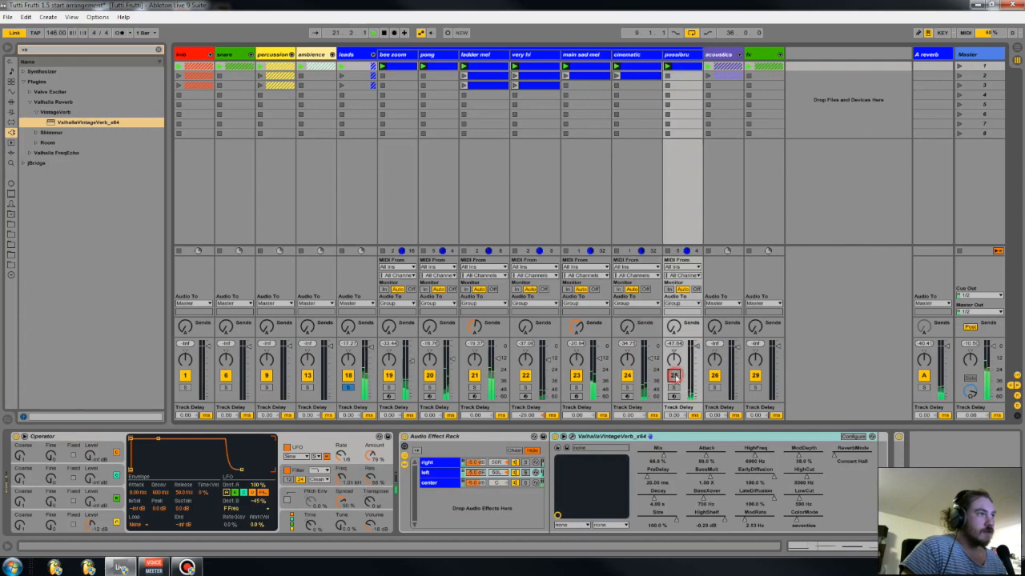
# - Open the main sad mel clip and raise the run of C5 notes in bars 3 and 4 to C#5
pyautogui.click(587, 58)
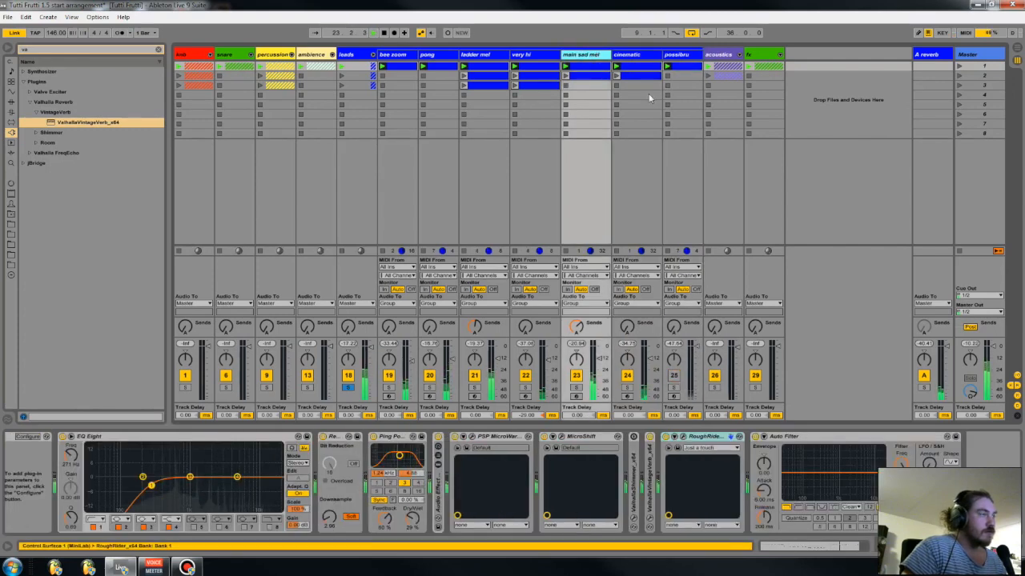
pyautogui.click(826, 546)
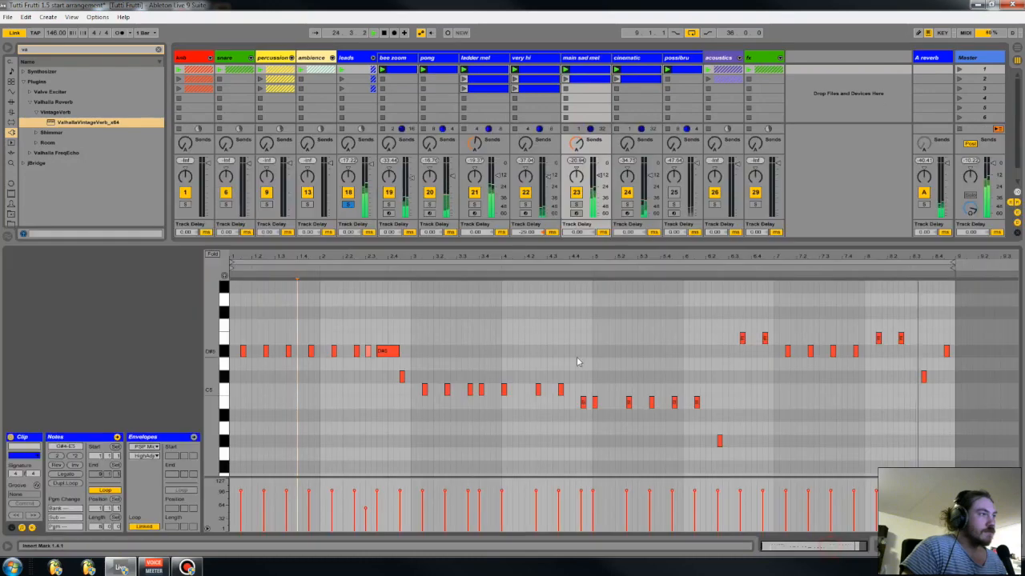
pyautogui.moveTo(400, 392); pyautogui.dragTo(581, 389)
pyautogui.press('Up')
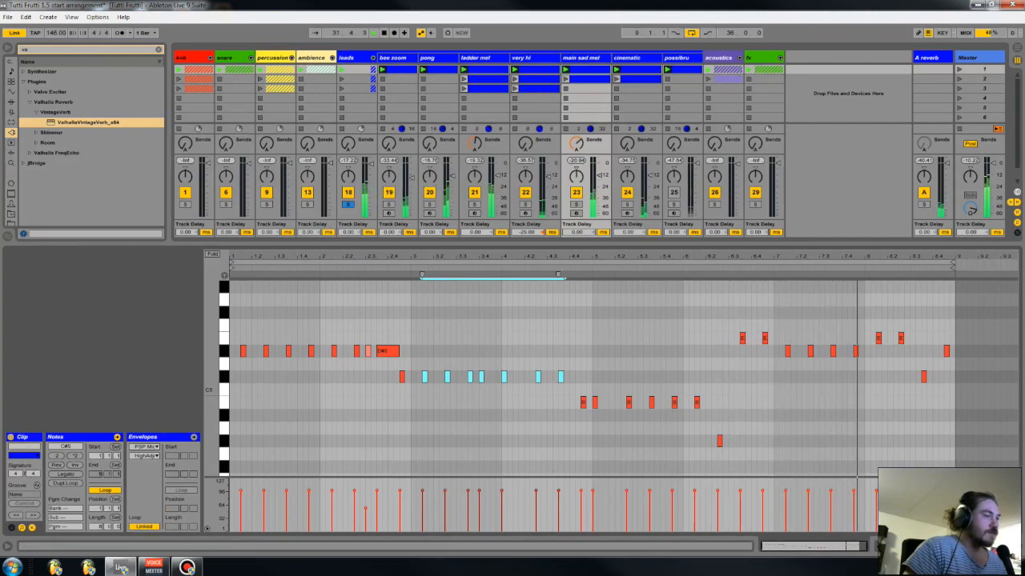
pyautogui.click(521, 392)
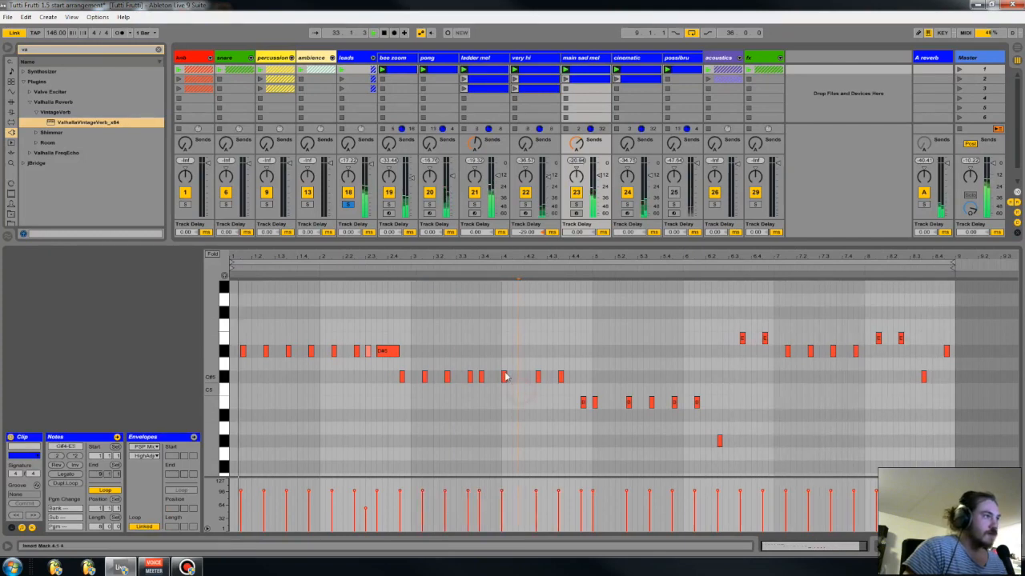
# - Shift the first notes of bars 7, 8 and 1 in the main sad mel clip earlier, onto their downbeats
pyautogui.click(810, 352)
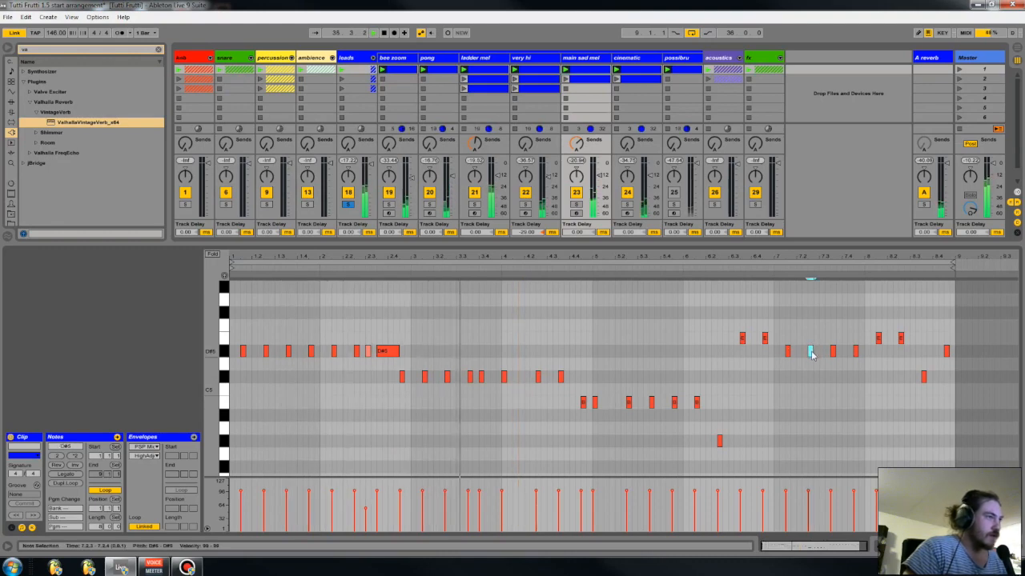
pyautogui.click(786, 352)
pyautogui.moveTo(785, 353); pyautogui.dragTo(775, 352)
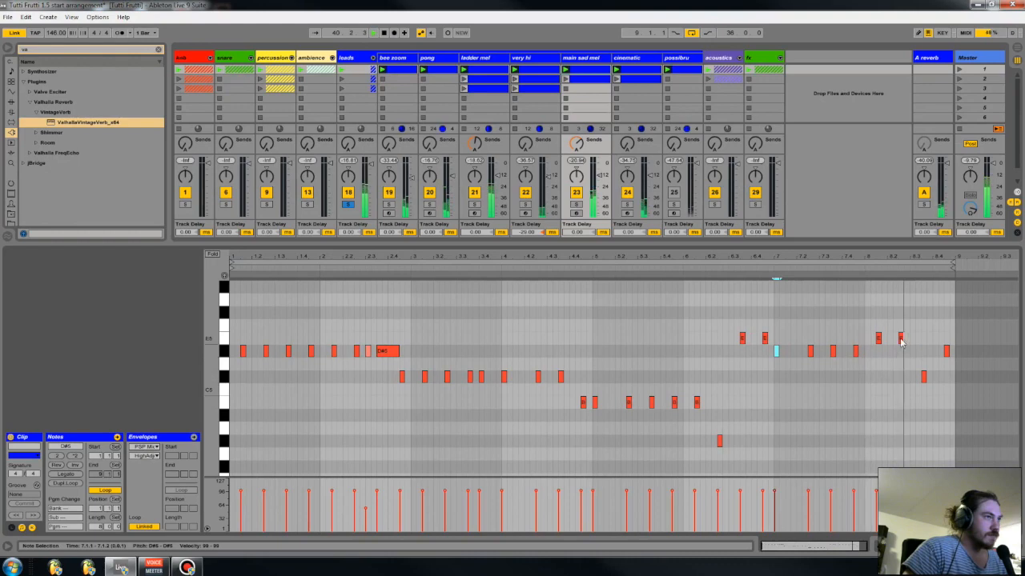
pyautogui.moveTo(878, 337); pyautogui.dragTo(867, 337)
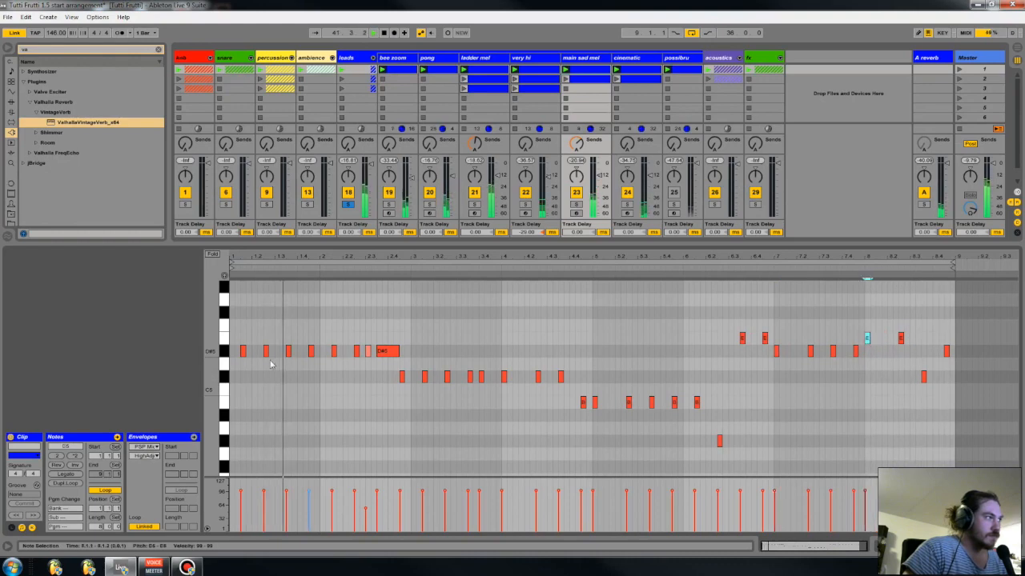
pyautogui.moveTo(243, 351); pyautogui.dragTo(233, 351)
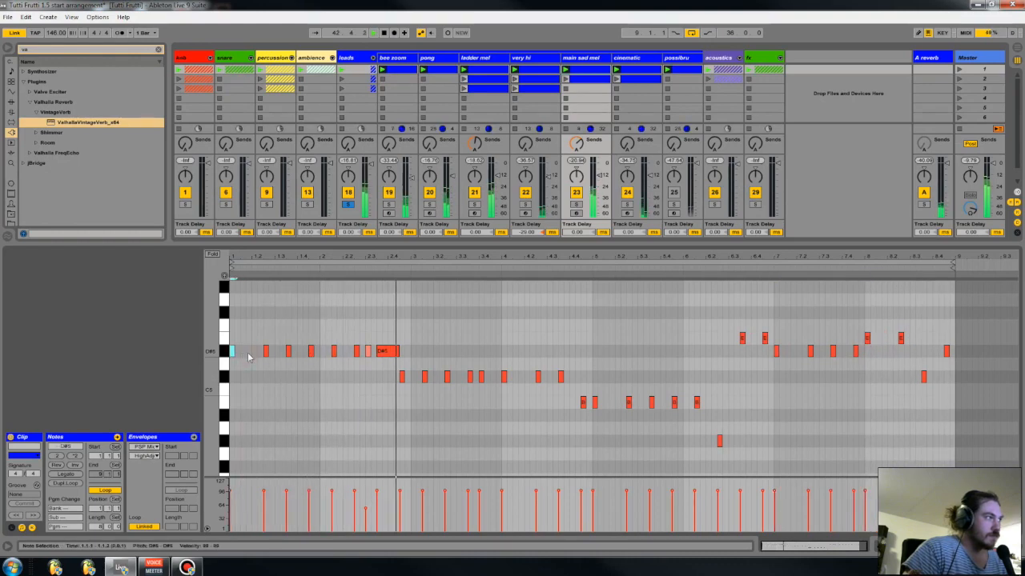
# - Try an extra C#5 note at 4.4.1 in the main sad mel clip and lower its velocity
pyautogui.click(424, 376)
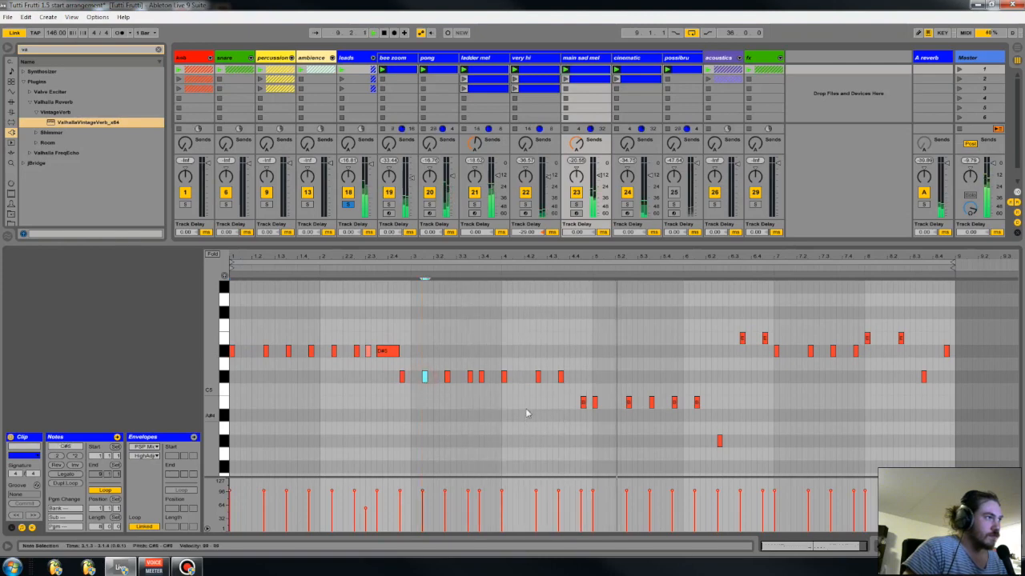
pyautogui.doubleClick(571, 376)
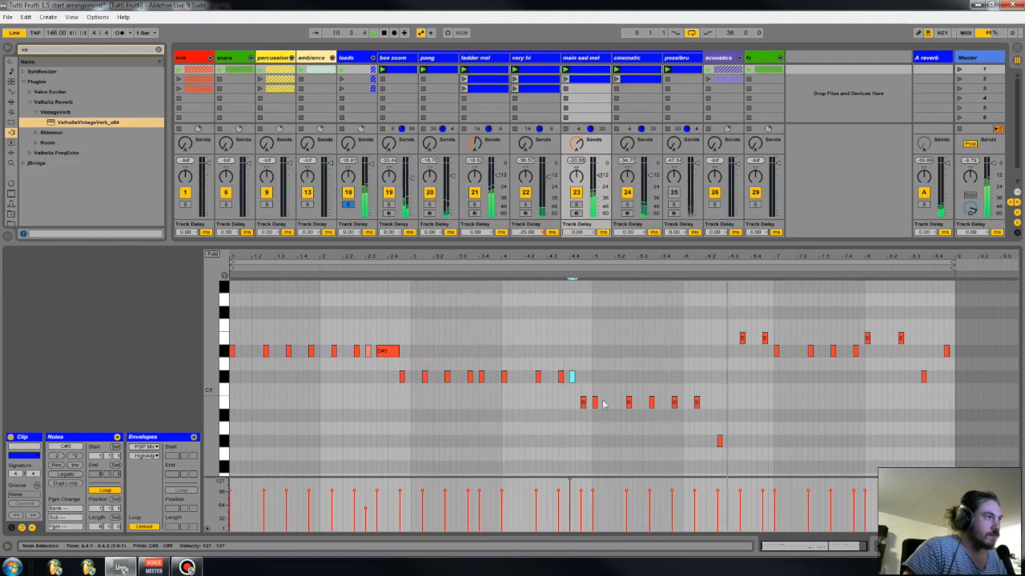
pyautogui.moveTo(570, 480); pyautogui.dragTo(570, 483)
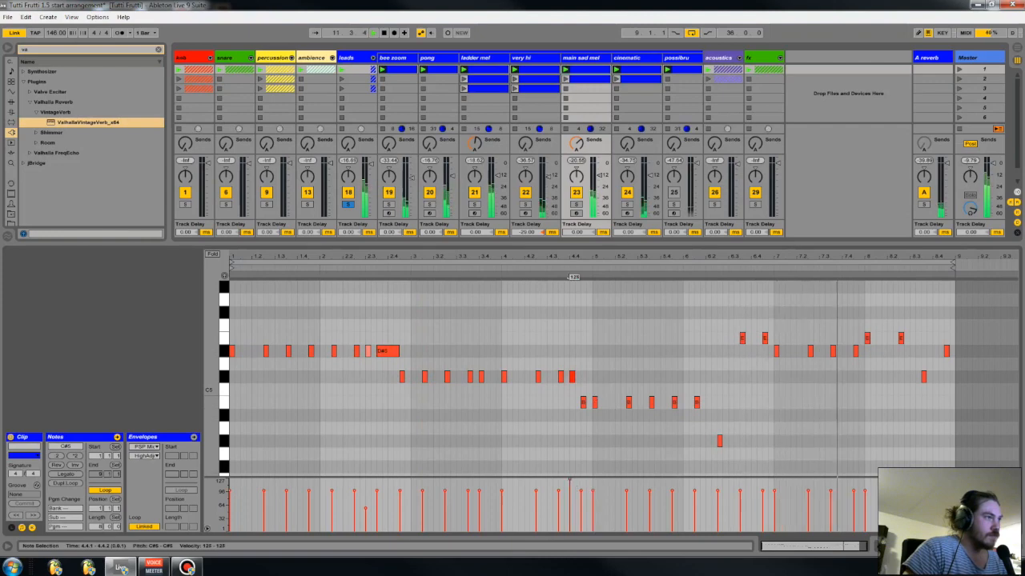
# - Move the first note of bar 7 off the downbeat, back to 7.1.3
pyautogui.doubleClick(781, 351)
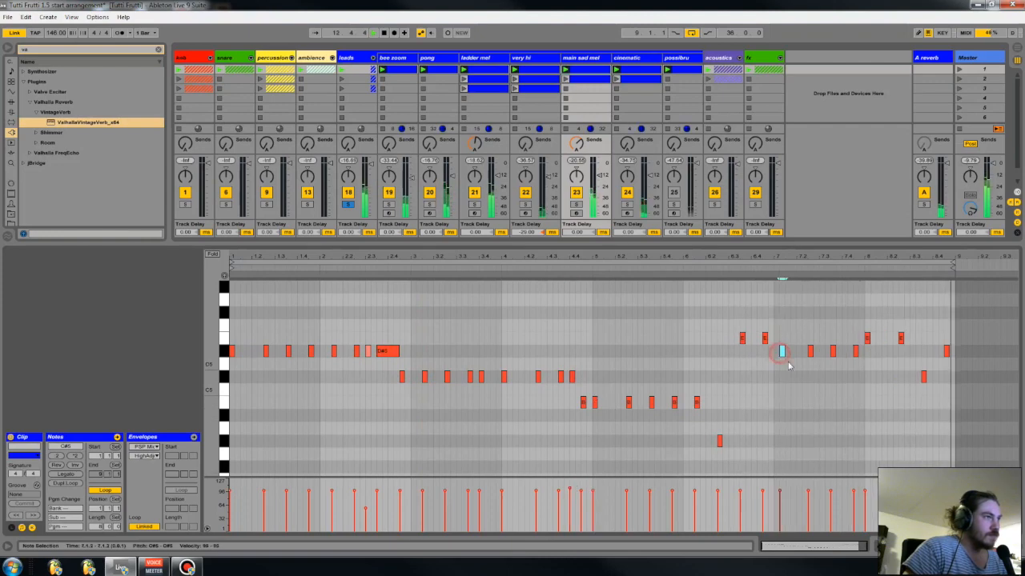
pyautogui.press('Right')
# - Match the velocity of the added C#5 note at 4.4.1 to its neighbours, and delete that note
pyautogui.click(584, 401)
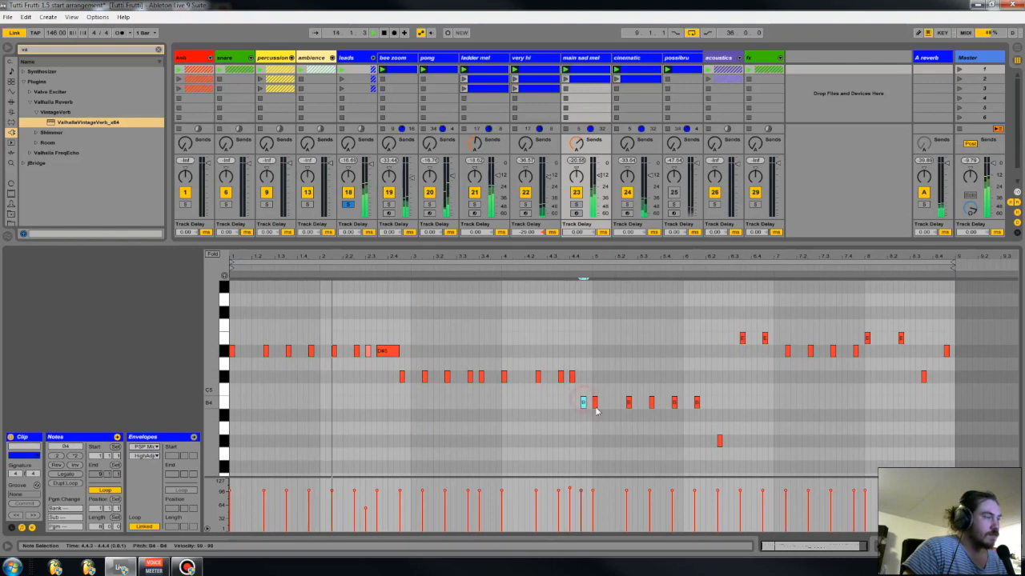
pyautogui.click(594, 403)
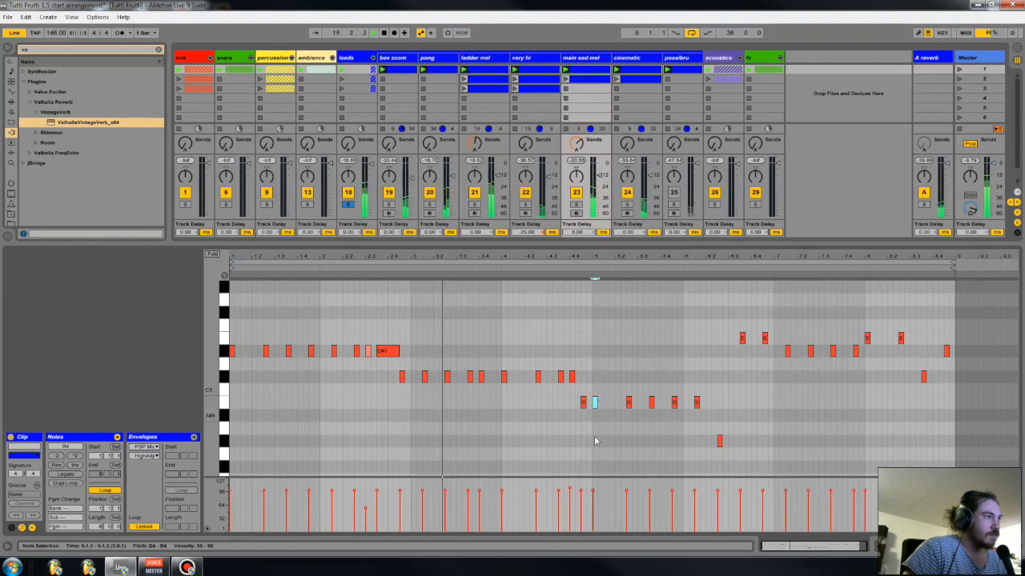
pyautogui.moveTo(569, 488); pyautogui.dragTo(569, 490)
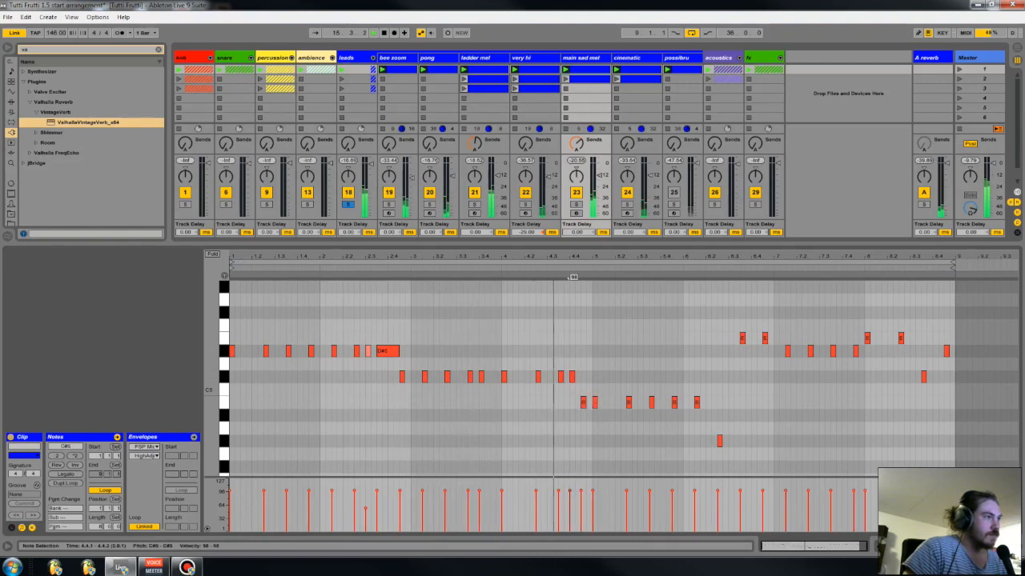
pyautogui.click(574, 377)
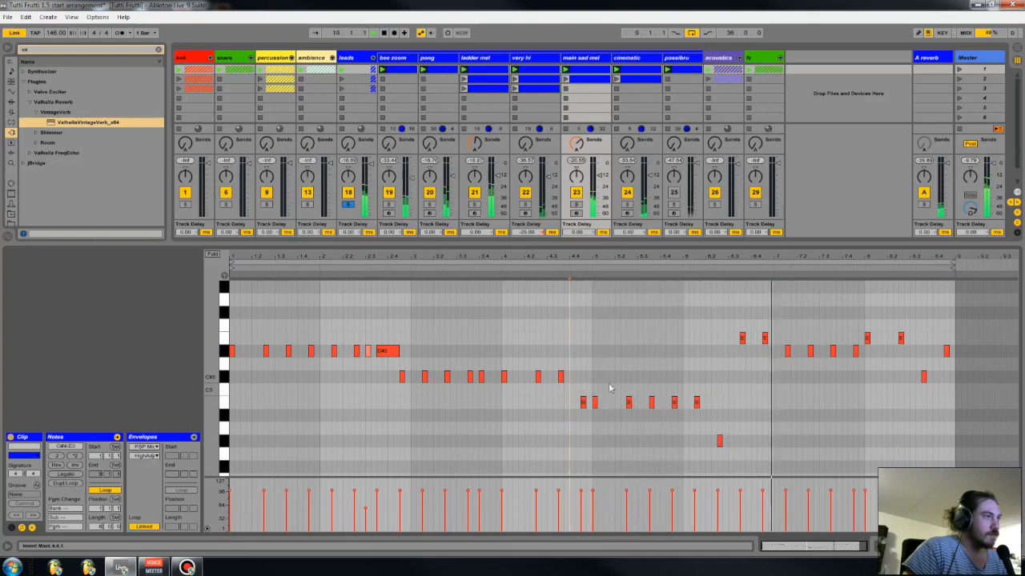
# - Add a G#4 note at 6.3.1 and move the first note of bar 8 back to 8.1.3 in the main sad mel clip
pyautogui.click(727, 442)
pyautogui.doubleClick(729, 441)
pyautogui.doubleClick(872, 338)
pyautogui.press('Right')
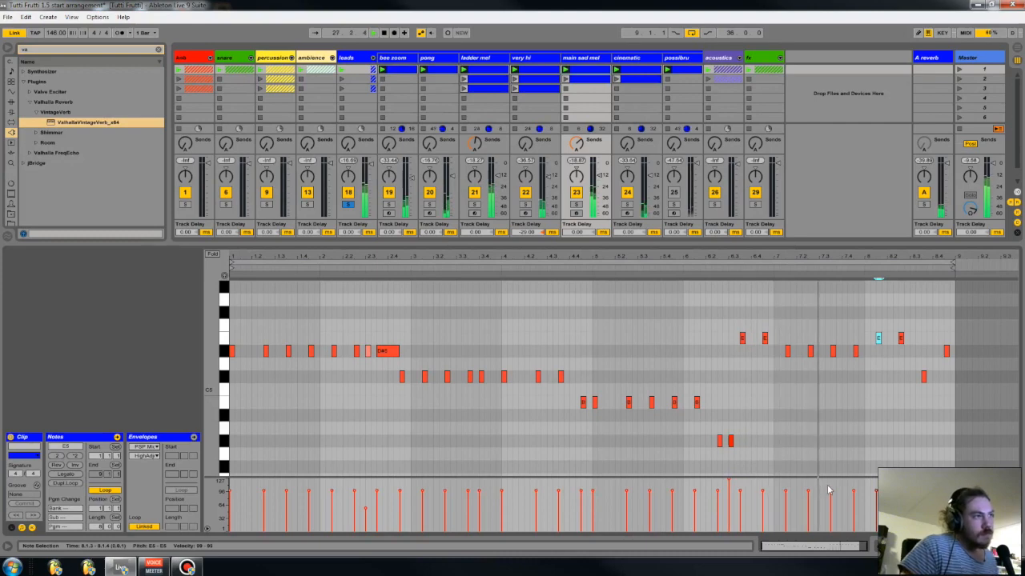
pyautogui.hotkey('shift', 'Tab')
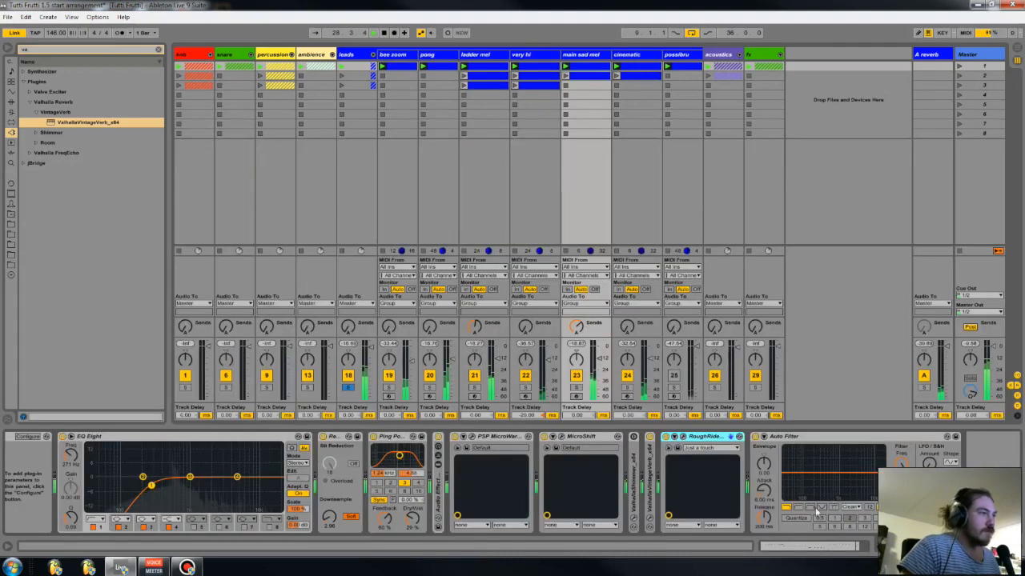
pyautogui.hotkey('shift', 'Tab')
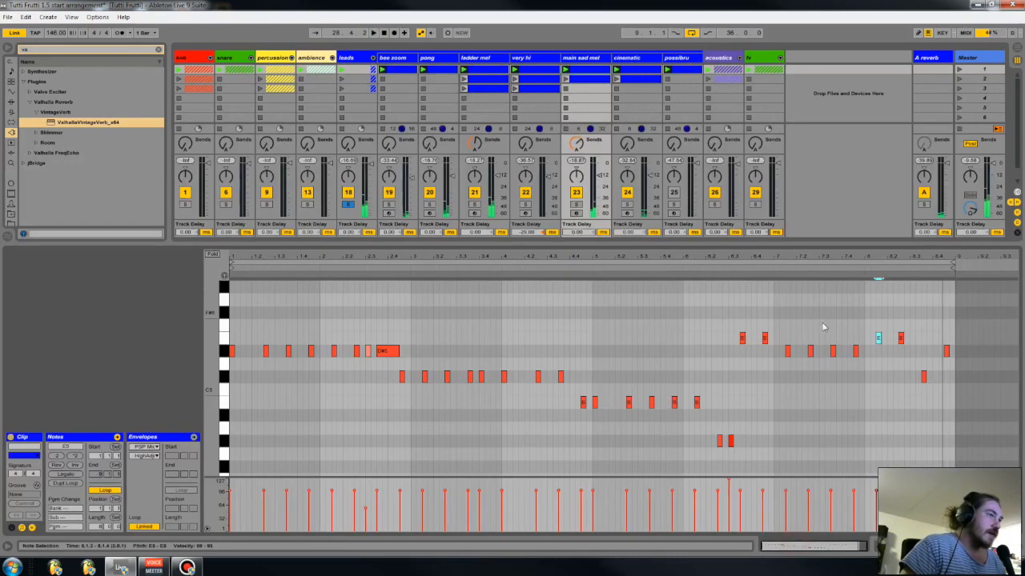
pyautogui.click(841, 422)
# - Hide the mixer's track delay controls, solo the possibru track and open its clip
pyautogui.hotkey('shift', 'Tab')
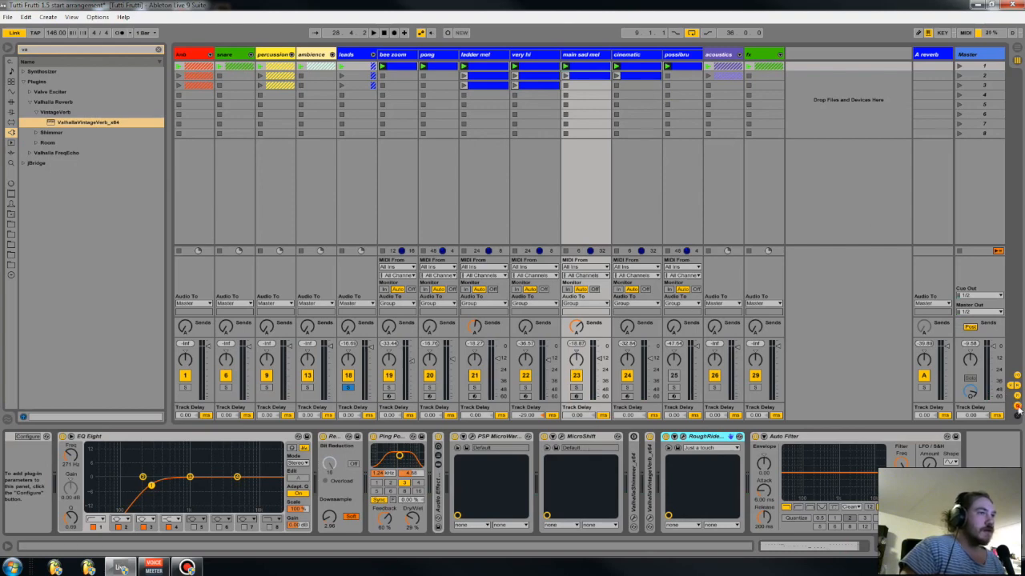
pyautogui.click(1017, 406)
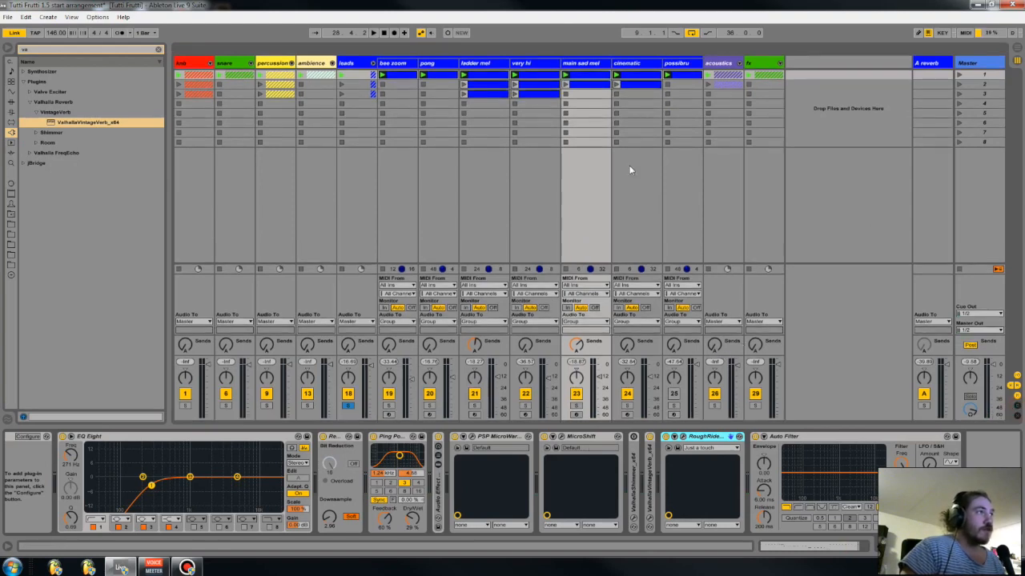
pyautogui.click(690, 64)
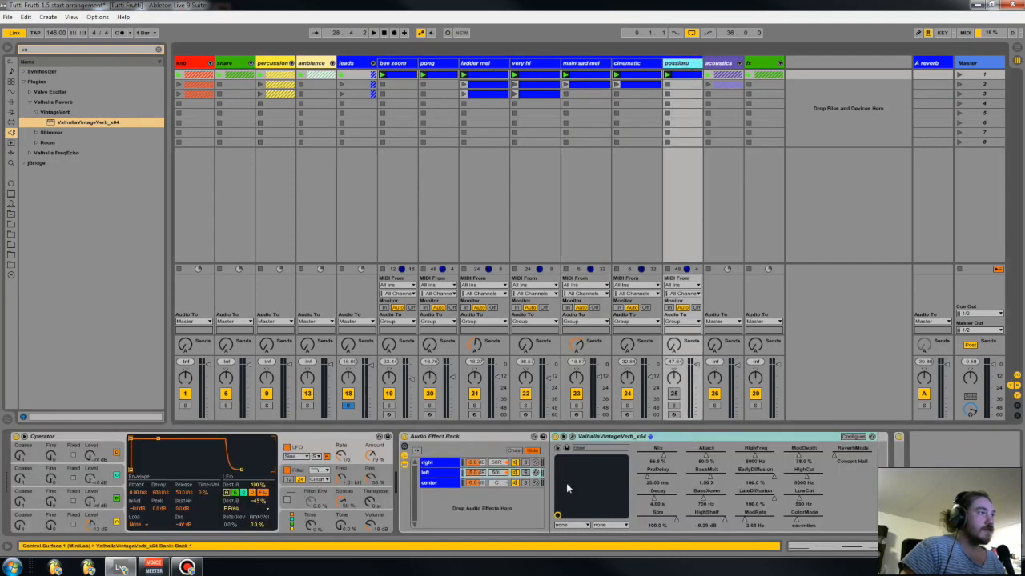
pyautogui.click(674, 414)
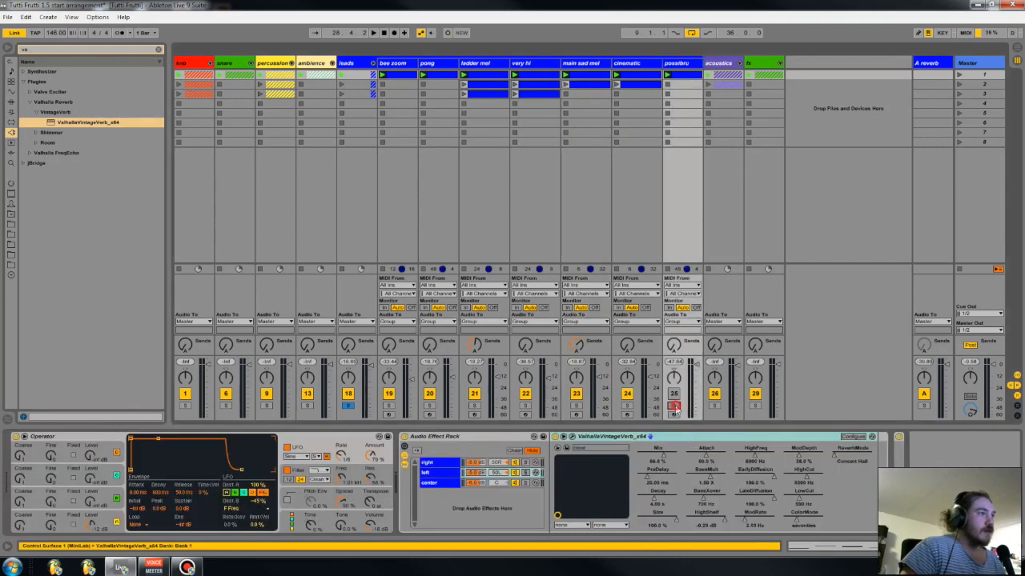
pyautogui.doubleClick(681, 74)
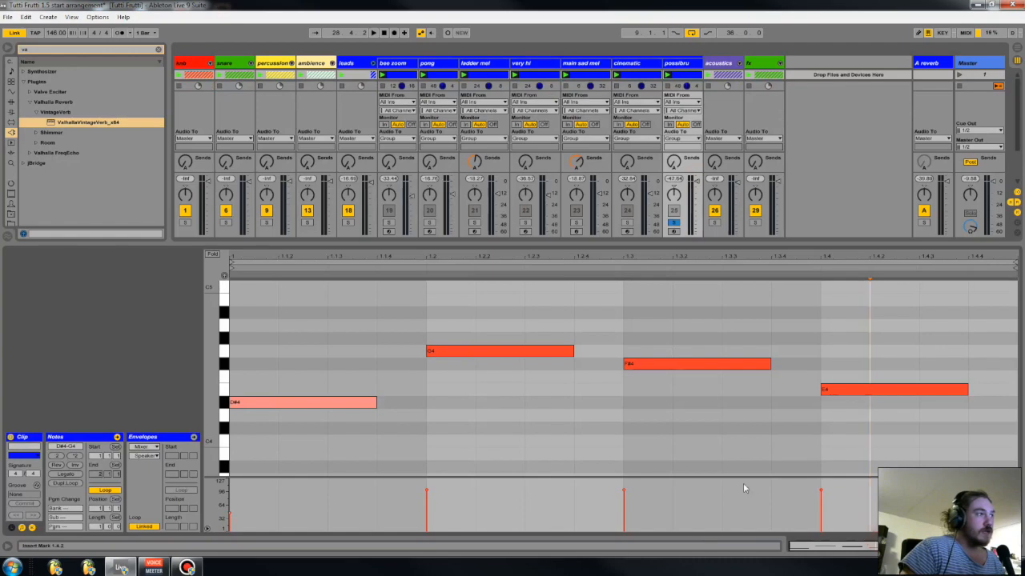
# - Show the possibru track's devices and lower the Operator's filter frequency to about 708 Hz
pyautogui.hotkey('shift', 'Tab')
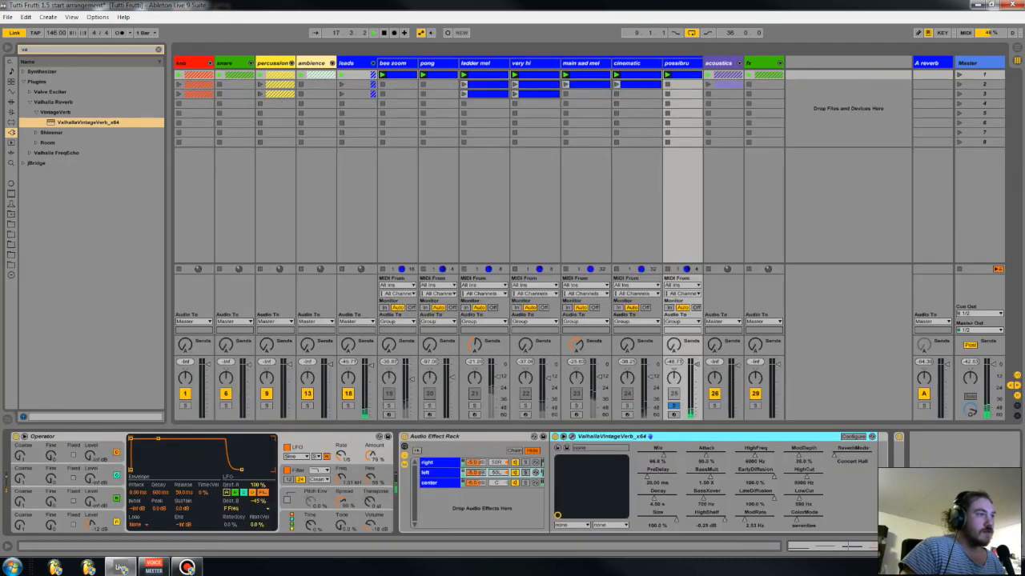
pyautogui.click(368, 474)
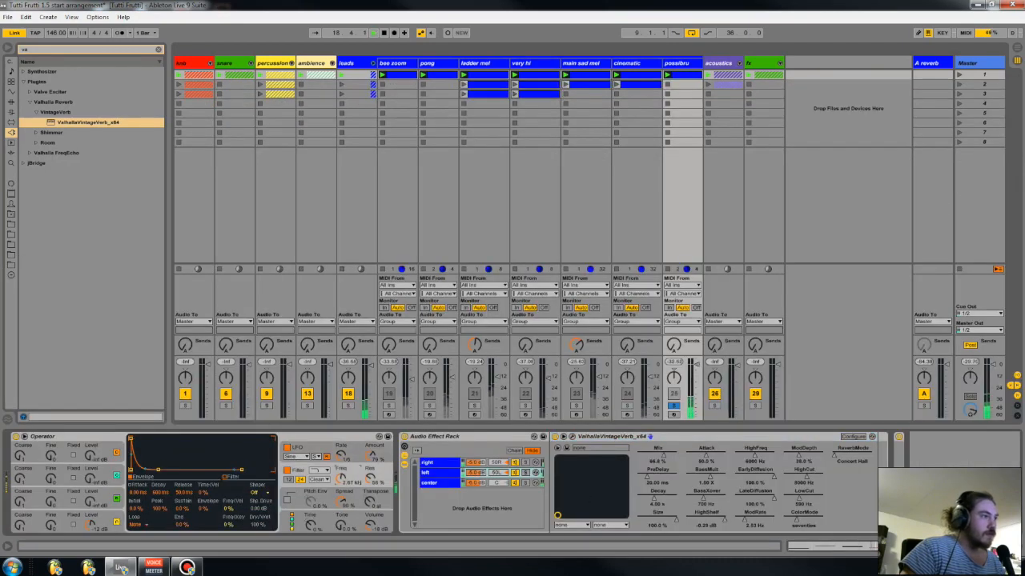
pyautogui.moveTo(342, 478); pyautogui.dragTo(342, 521)
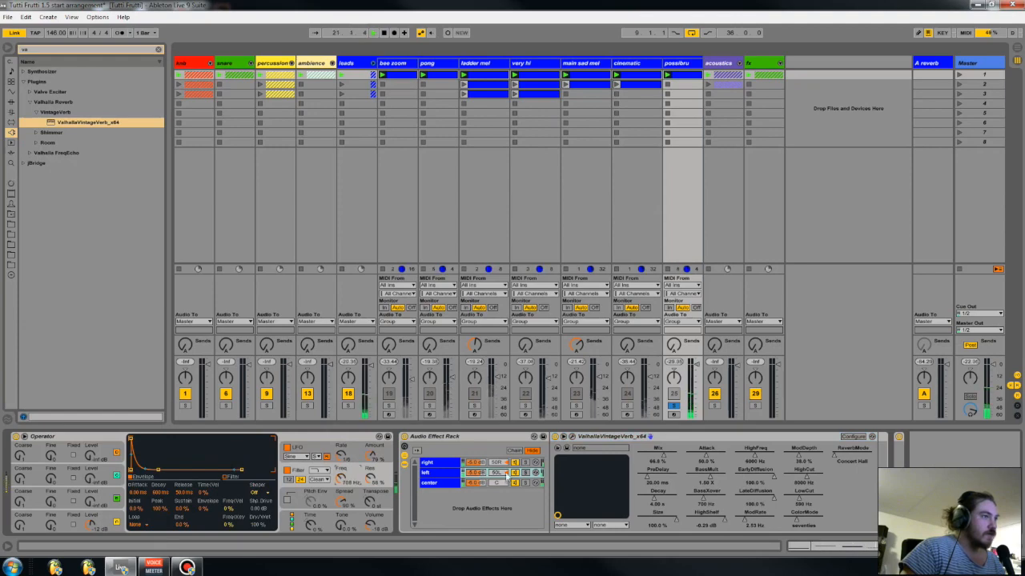
# - Unfold the Auto Filter at the end of possibru's device chain and lower its frequency to about 51.5 Hz
pyautogui.doubleClick(898, 459)
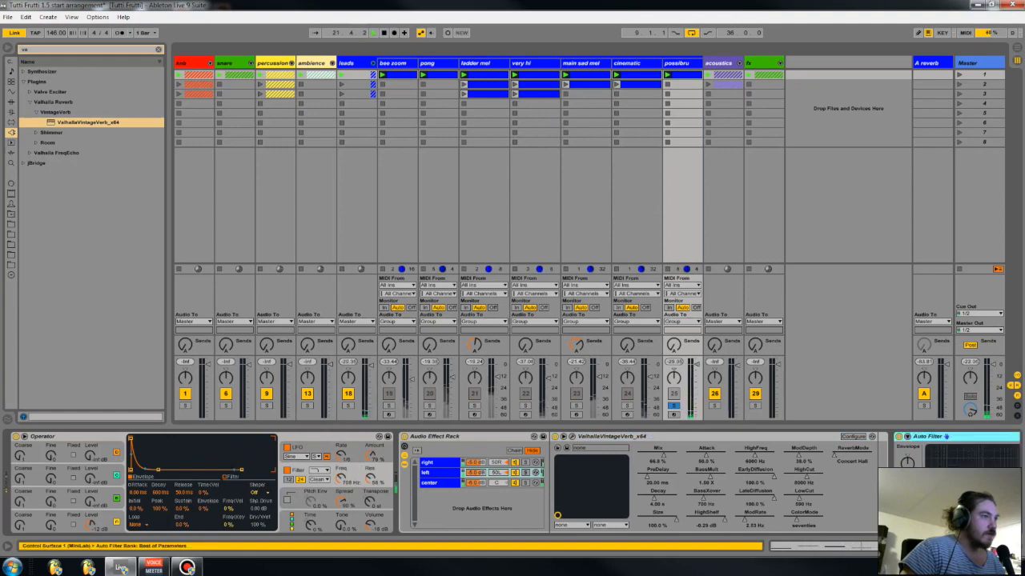
pyautogui.click(985, 442)
pyautogui.moveTo(953, 463); pyautogui.dragTo(953, 528)
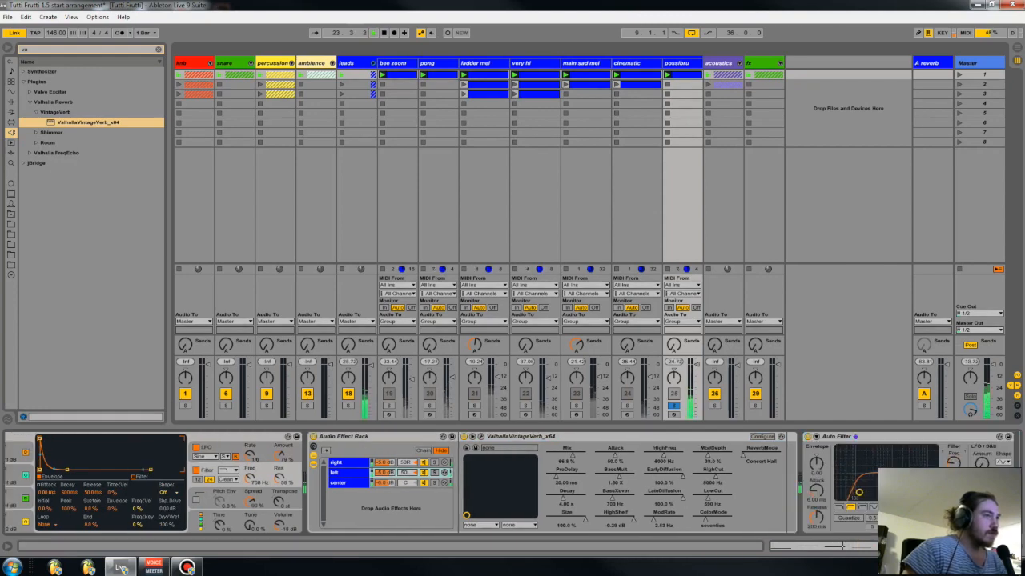
# - Set possibru's Operator filter frequency to about 6.18 kHz and LFO amount to 100%, and fold its Audio Effect Rack
pyautogui.moveTo(253, 478); pyautogui.dragTo(280, 441)
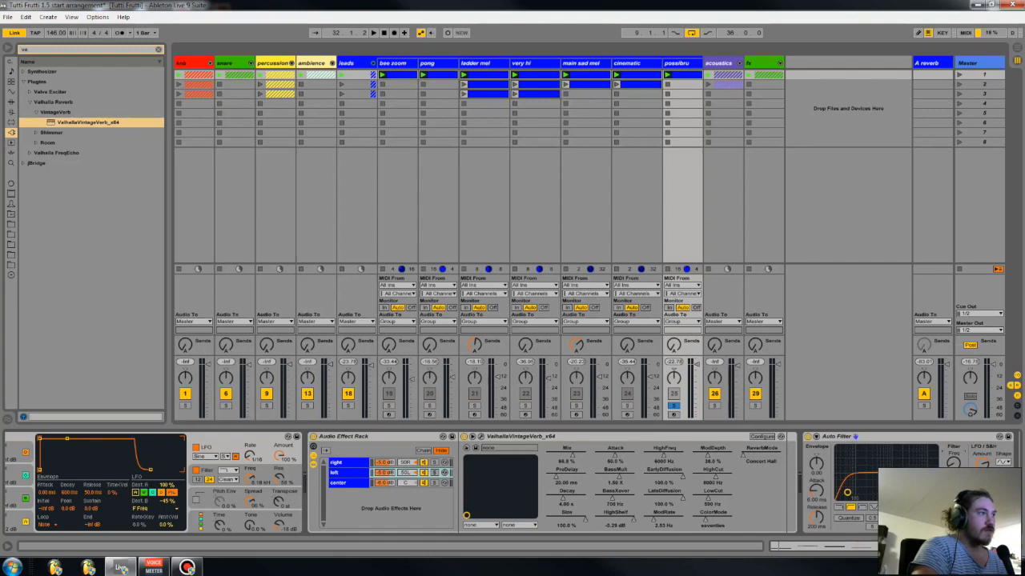
pyautogui.doubleClick(392, 437)
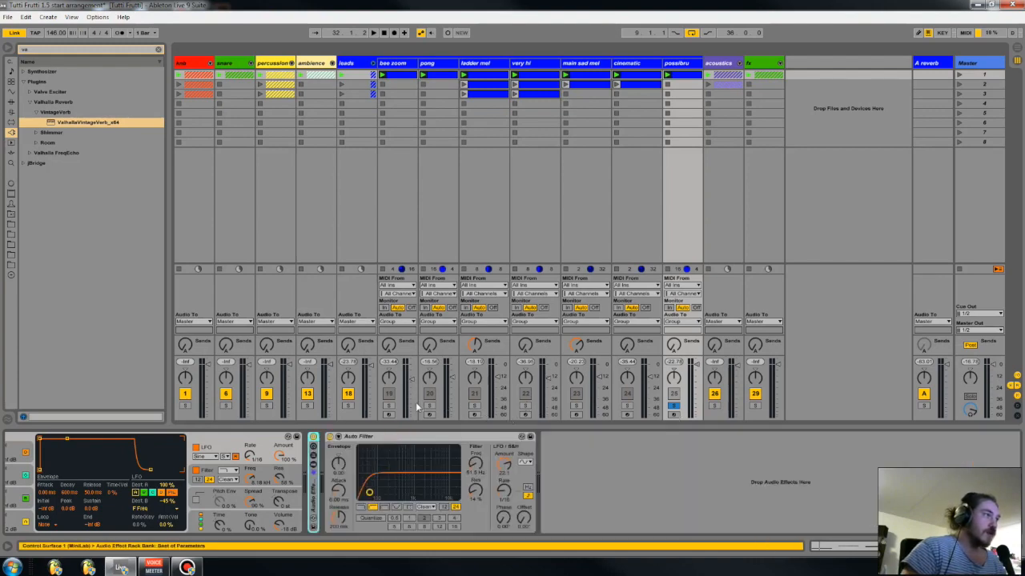
# - Clear the solo from the lead tracks and fold the leads group
pyautogui.click(388, 406)
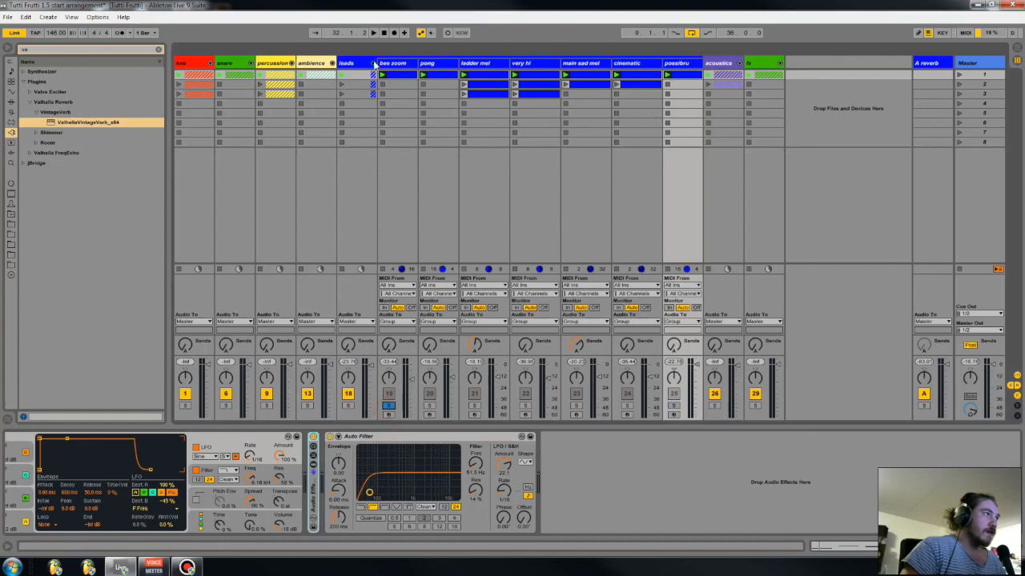
pyautogui.click(372, 63)
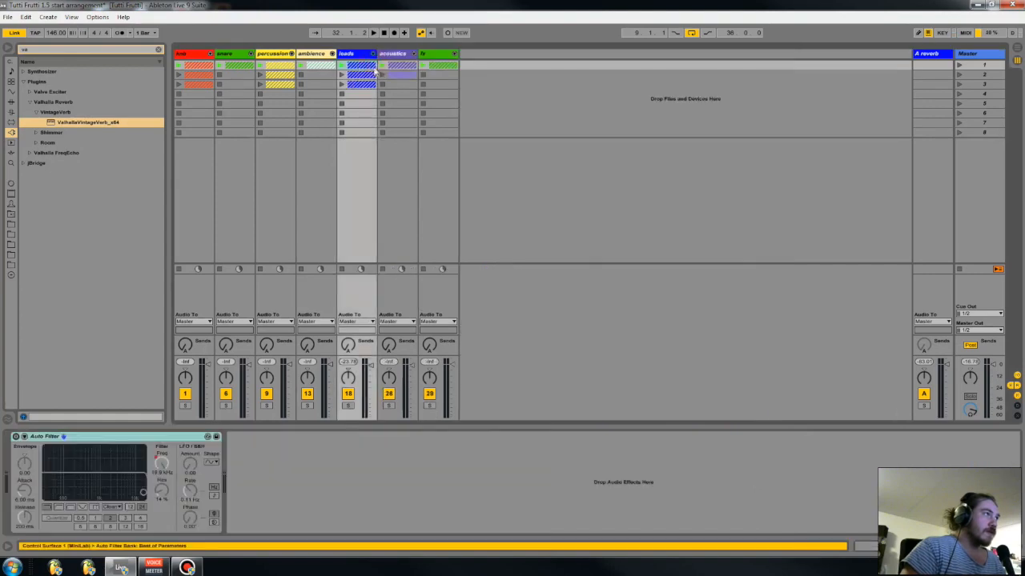
pyautogui.doubleClick(348, 407)
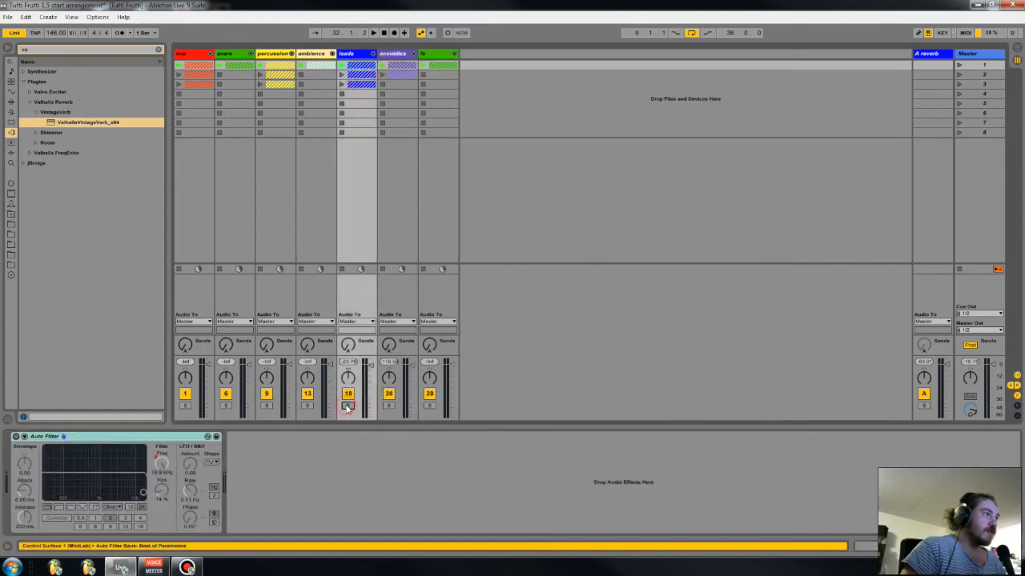
# - Unfold the leads group with the ambience group folded, and play all groups together
pyautogui.click(372, 55)
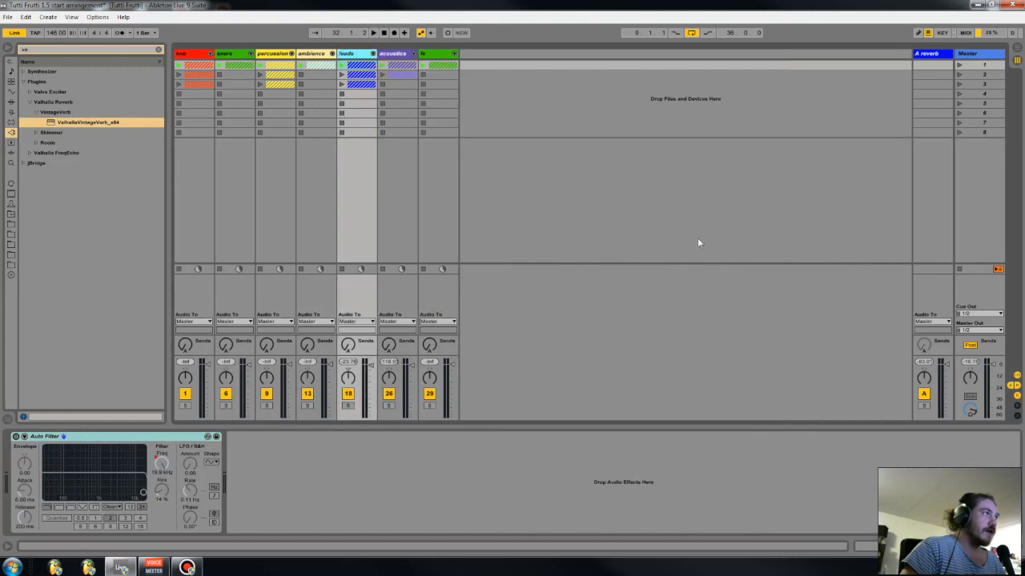
pyautogui.click(372, 53)
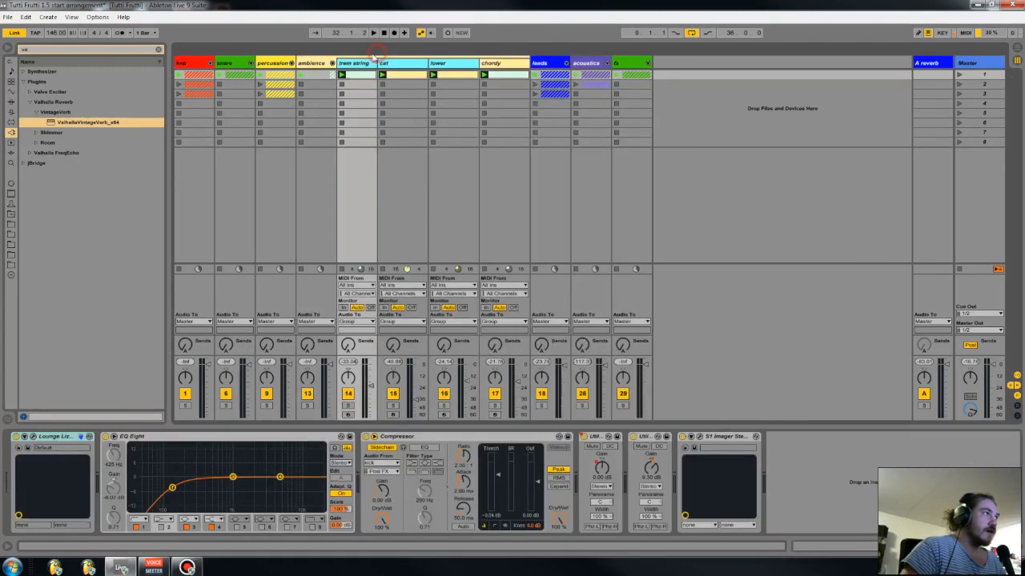
pyautogui.click(565, 64)
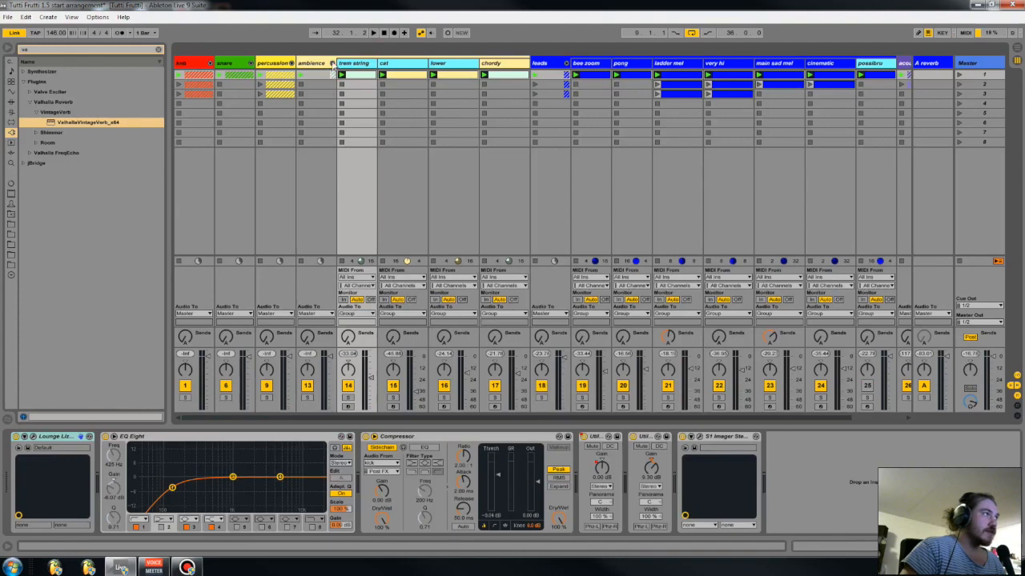
pyautogui.click(332, 64)
pyautogui.press('space')
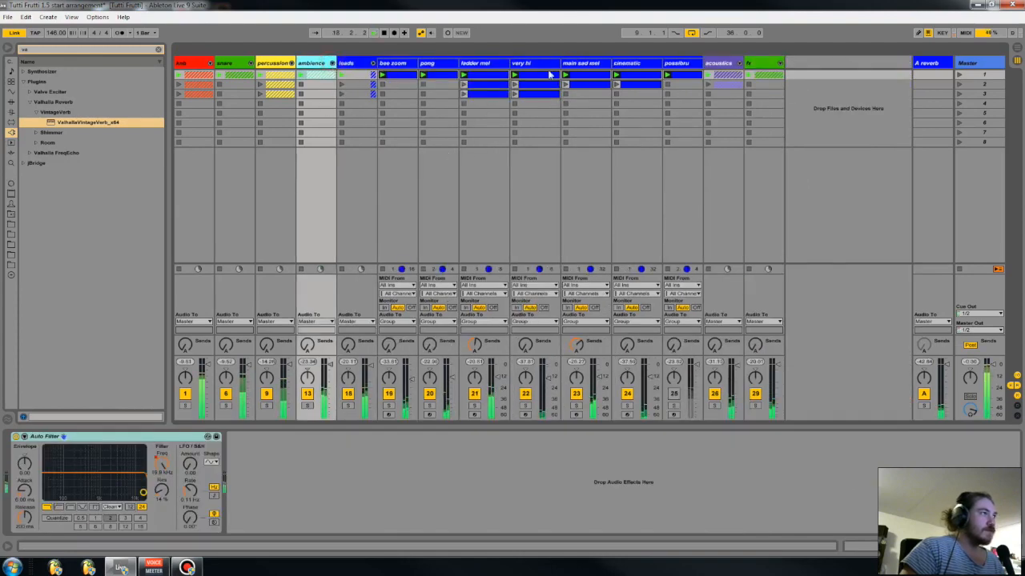
# - Mute and reactivate the ladder mel track to compare the mix with and without it
pyautogui.click(477, 73)
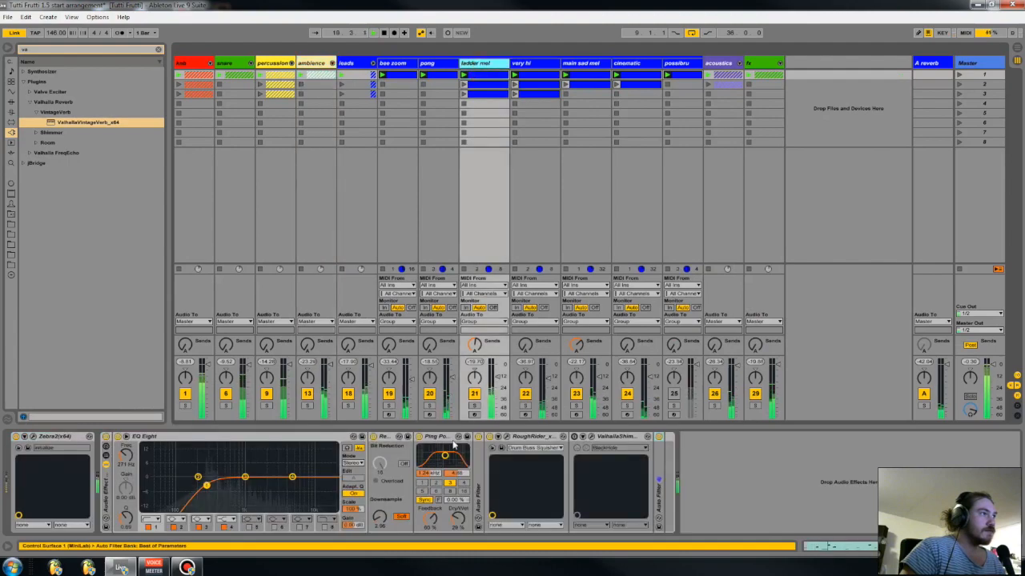
pyautogui.click(475, 393)
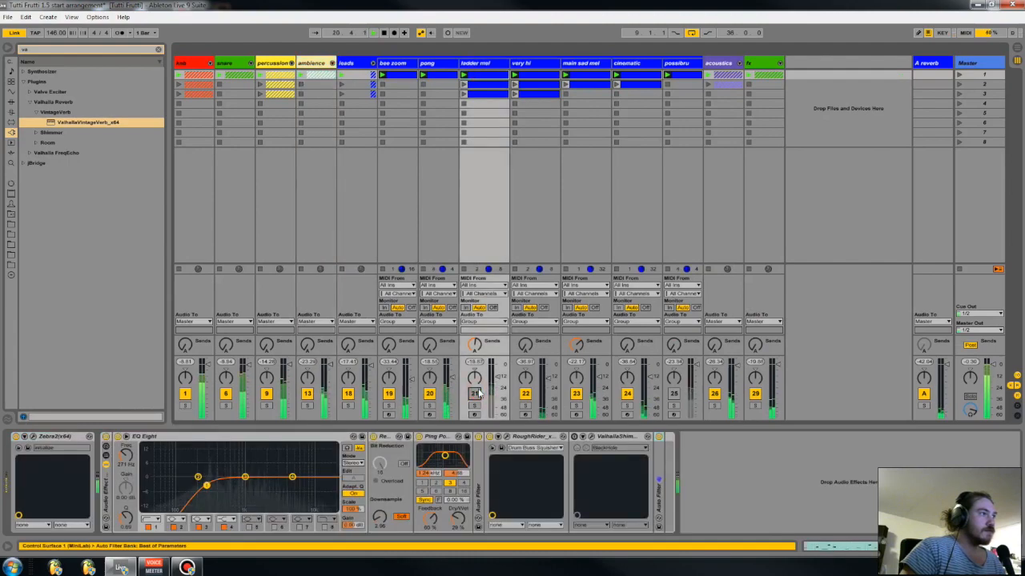
pyautogui.click(475, 393)
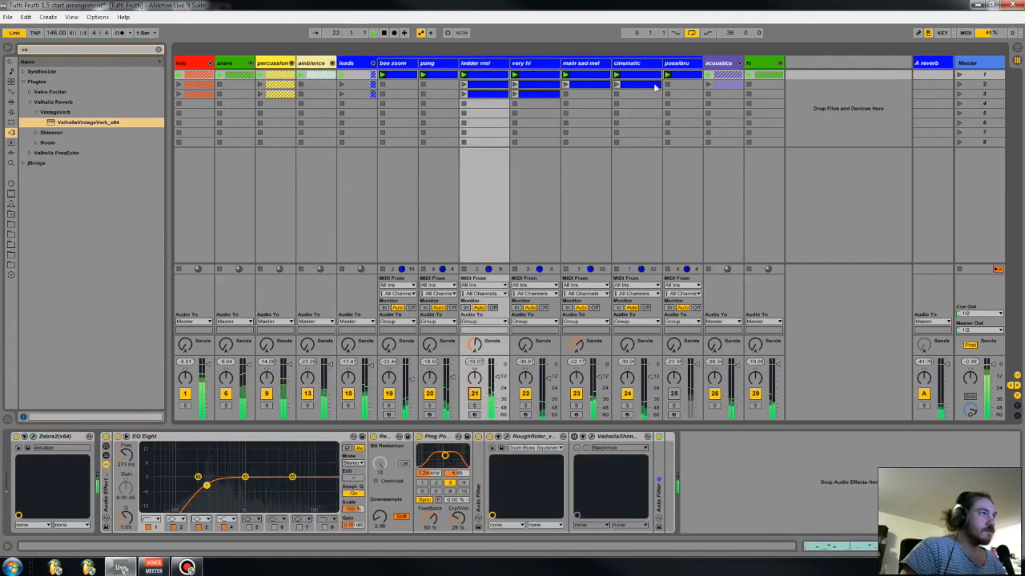
# - Unfold the ambience group and examine the chordy track's devices
pyautogui.click(332, 63)
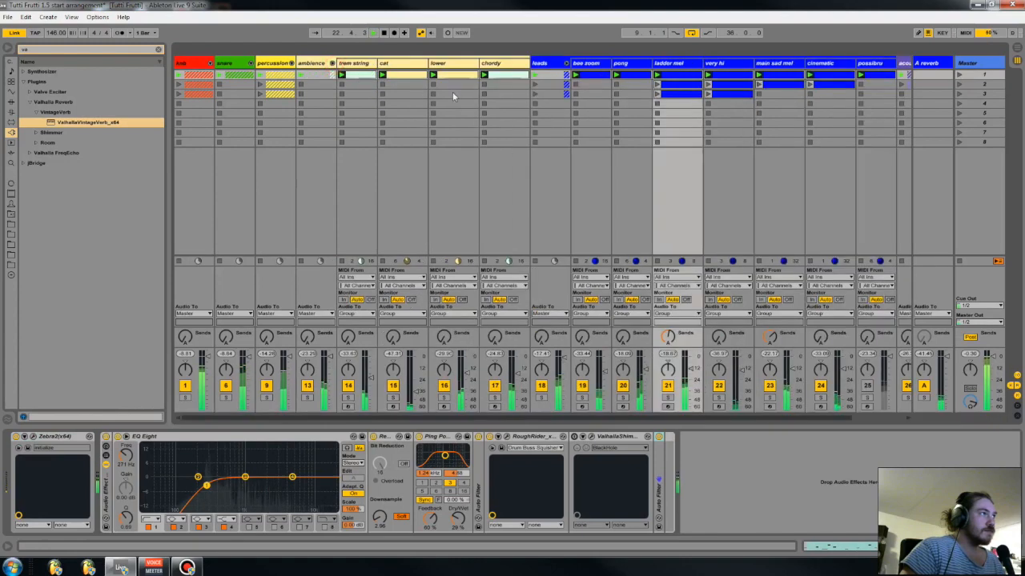
pyautogui.click(495, 64)
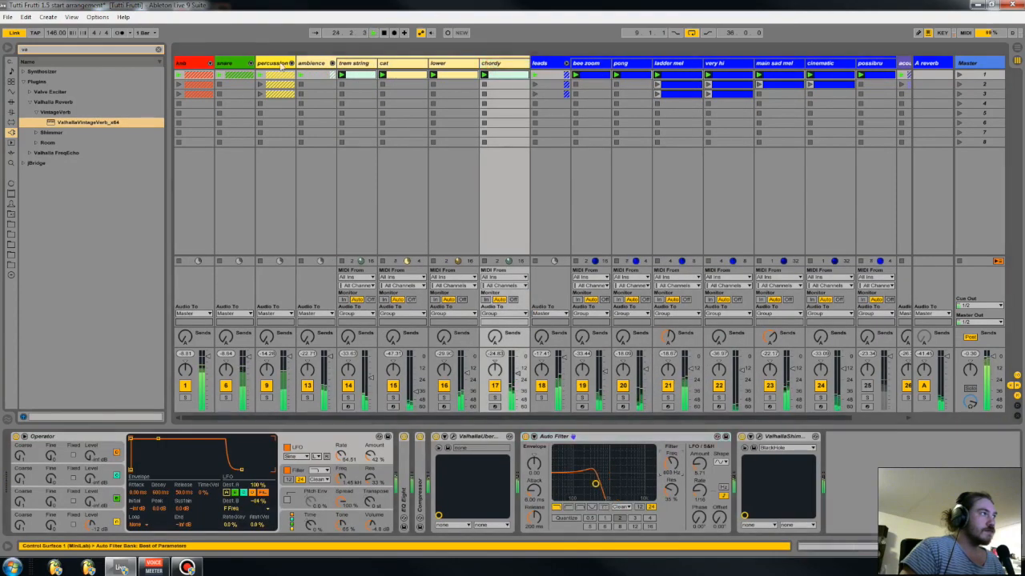
# - Audition the third clip of the first bass track, return to its second clip, and fold the kick and bass group
pyautogui.click(210, 63)
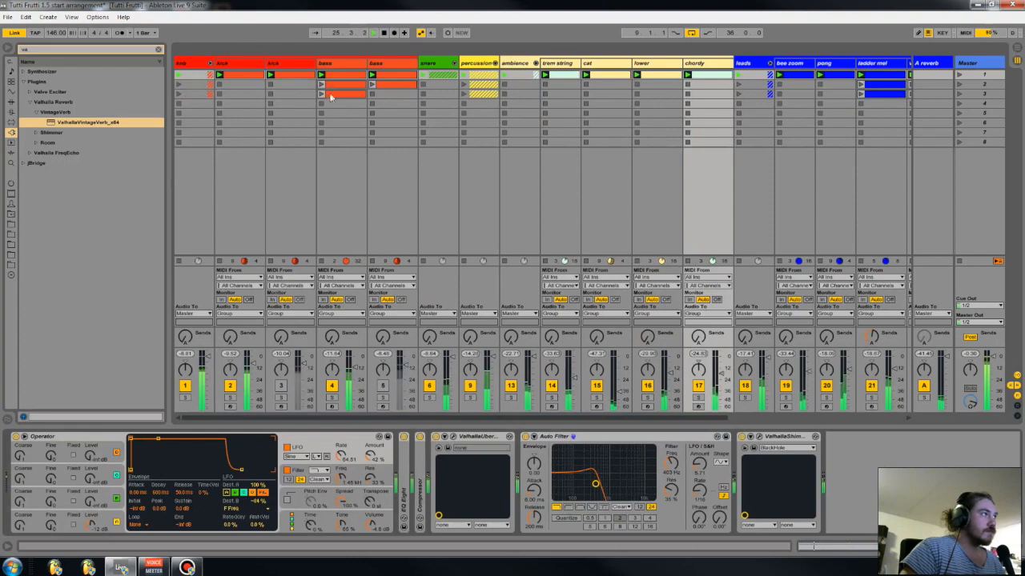
pyautogui.click(322, 96)
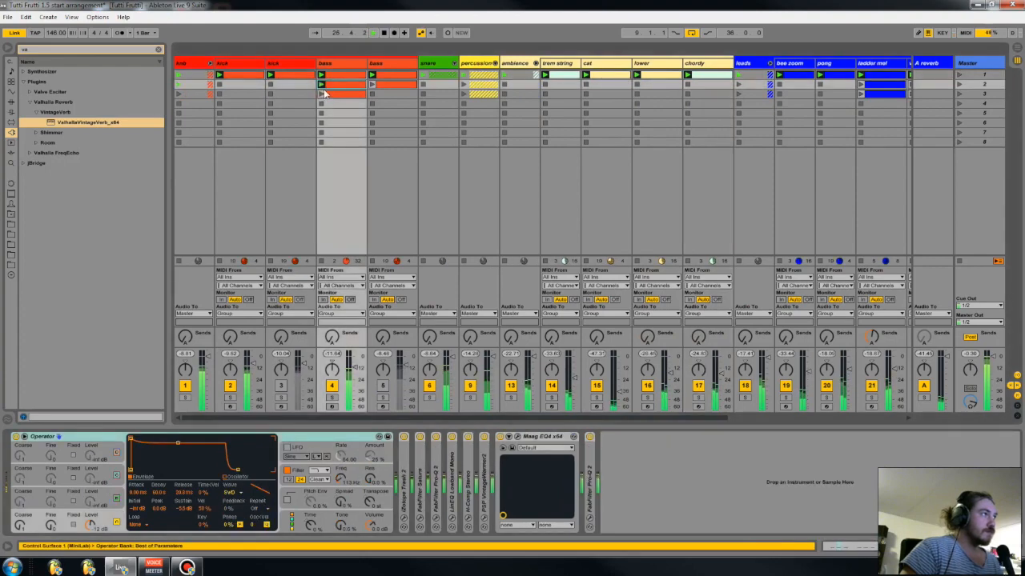
pyautogui.click(320, 93)
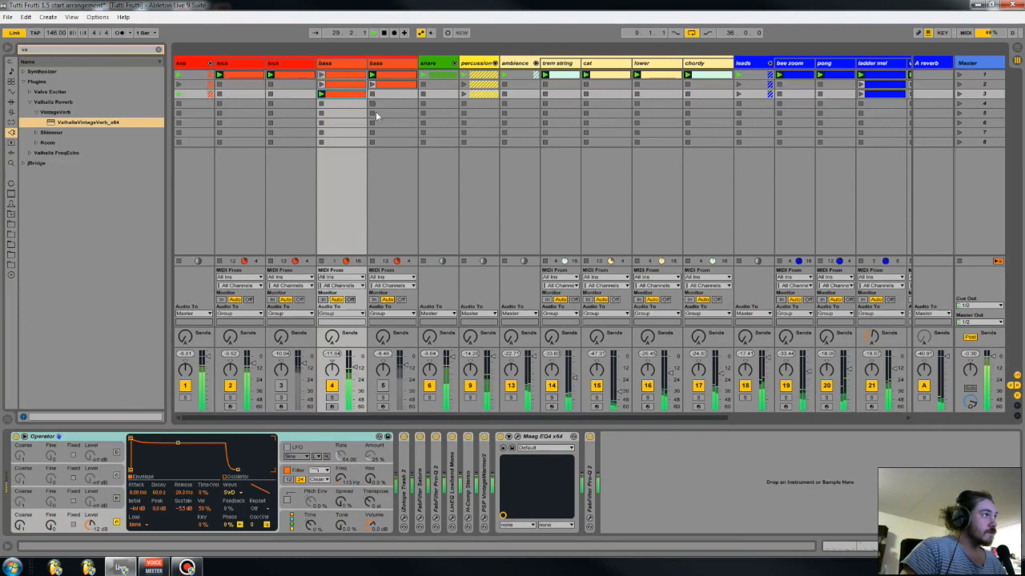
pyautogui.click(320, 84)
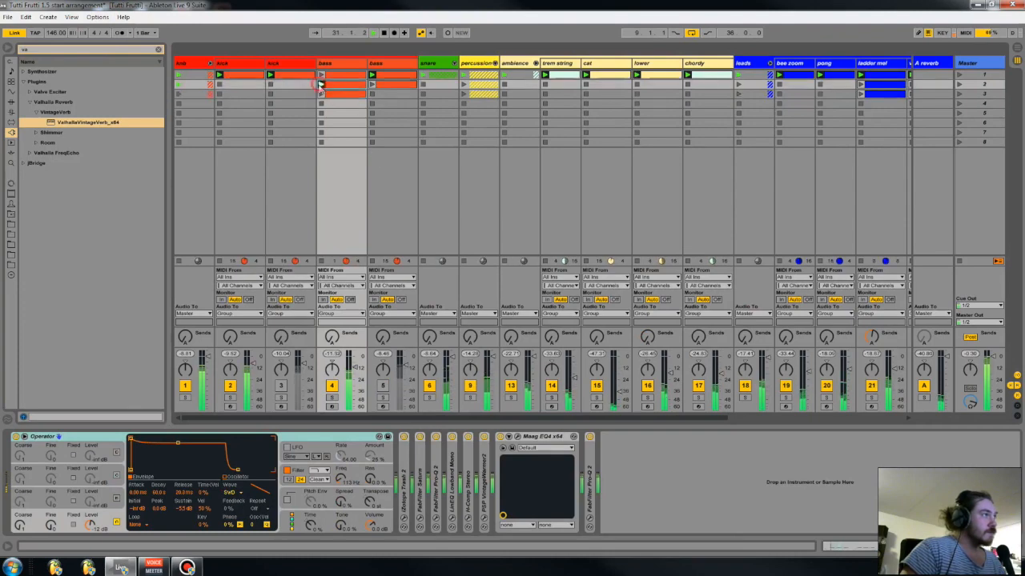
pyautogui.click(209, 63)
# - Look through the percussion group's tracks and fold the percussion, ambience and leads groups
pyautogui.click(290, 62)
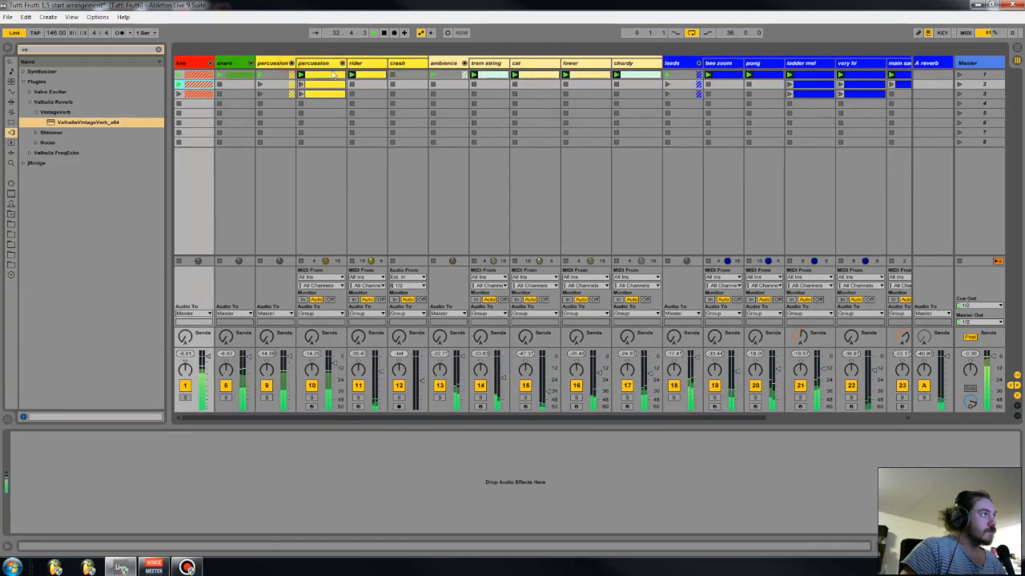
pyautogui.click(291, 62)
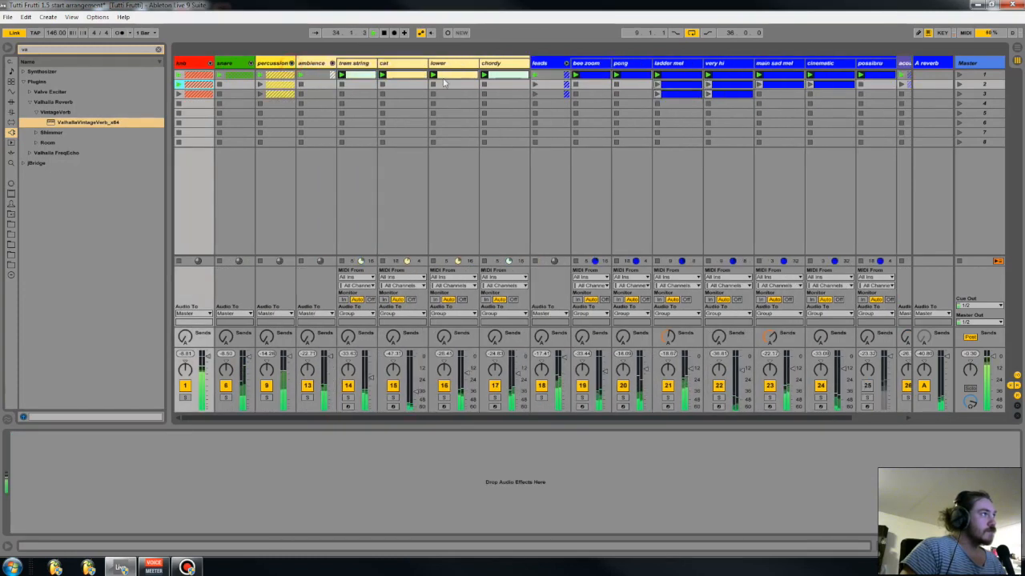
pyautogui.click(332, 63)
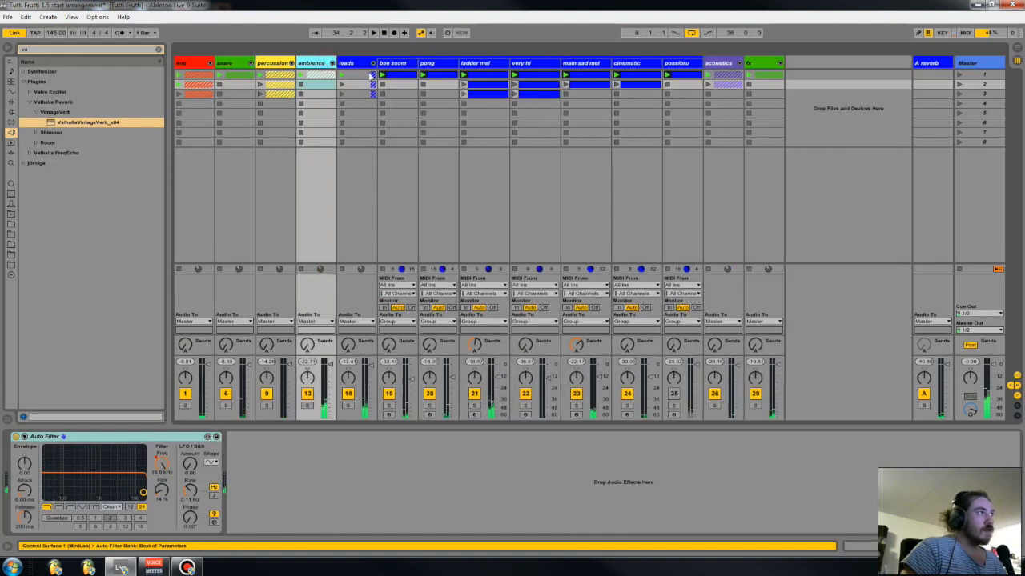
pyautogui.click(372, 63)
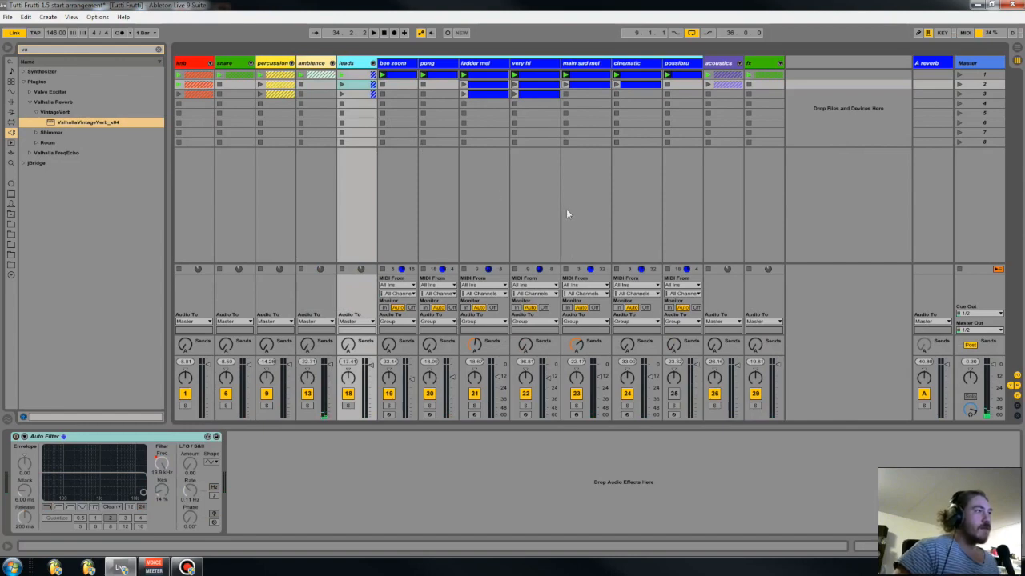
pyautogui.click(372, 63)
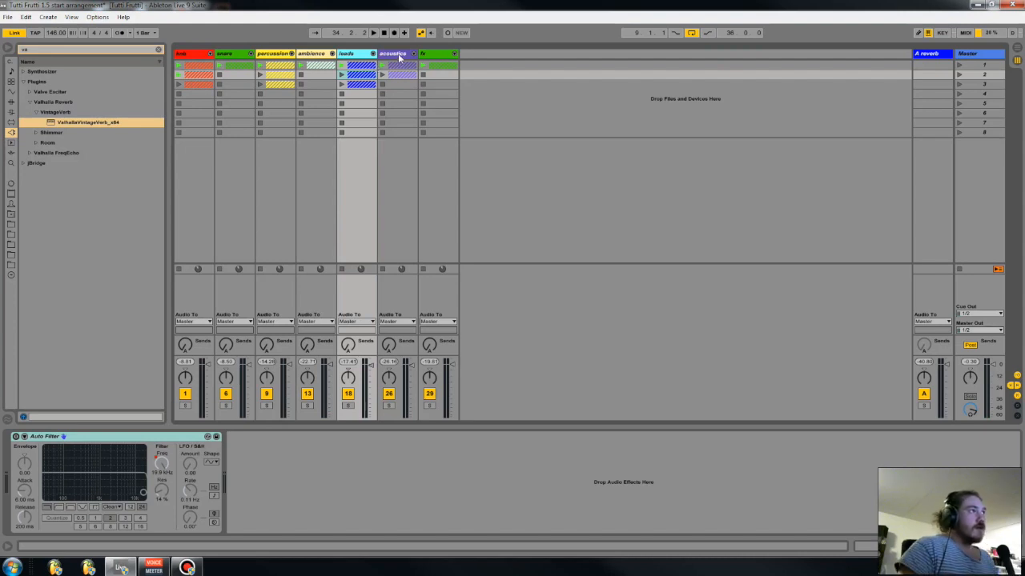
# - Examine the effects on the acoustics and fx groups, soloing and unsoloing acoustics
pyautogui.click(399, 54)
pyautogui.click(440, 55)
pyautogui.click(399, 54)
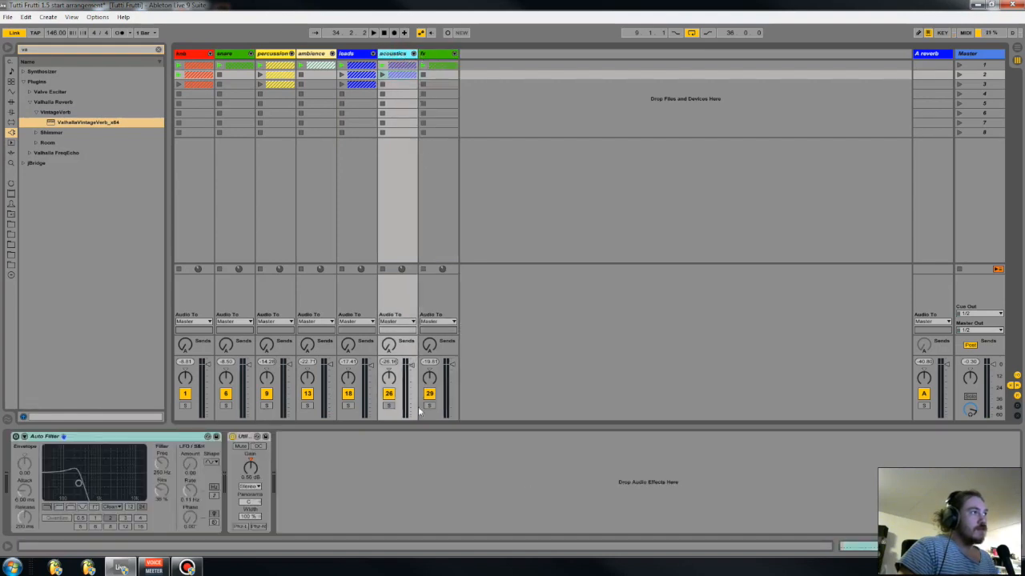
pyautogui.click(388, 406)
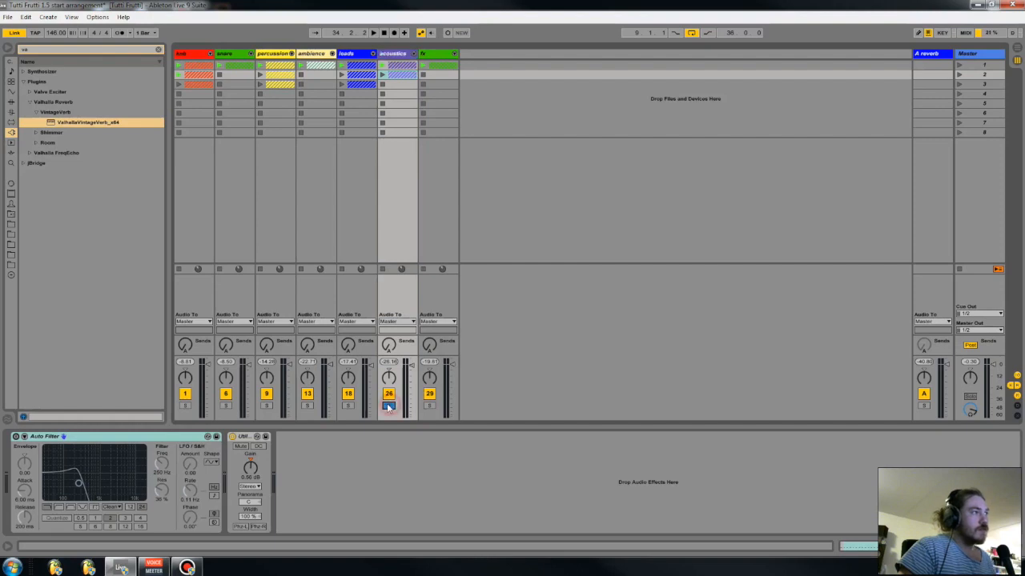
pyautogui.click(434, 54)
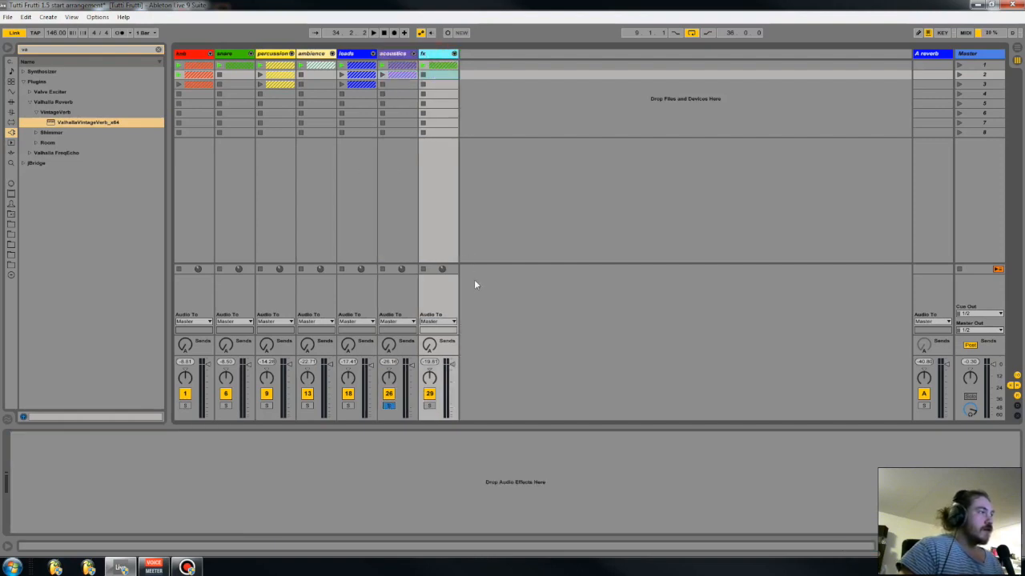
pyautogui.click(507, 360)
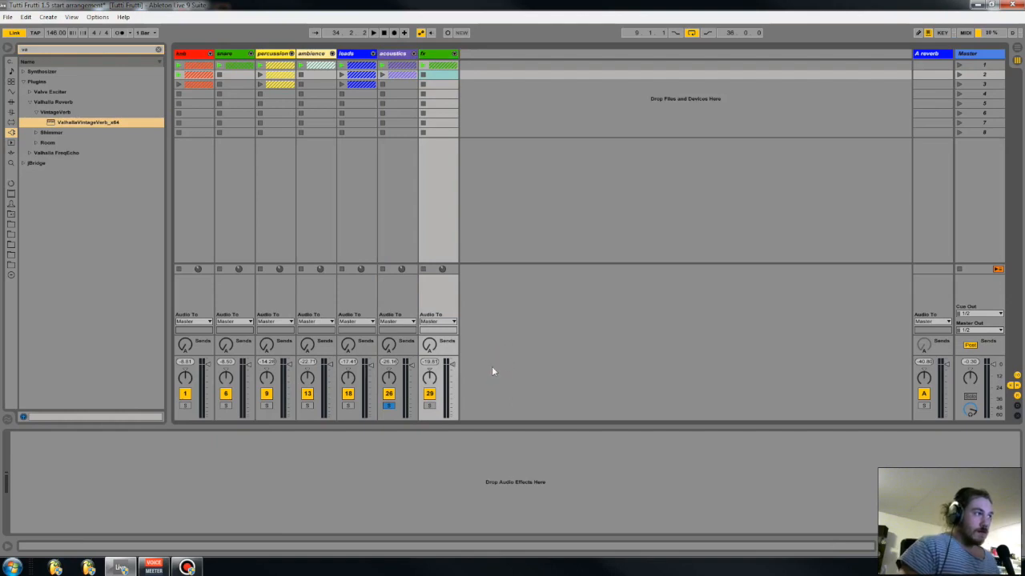
pyautogui.click(389, 405)
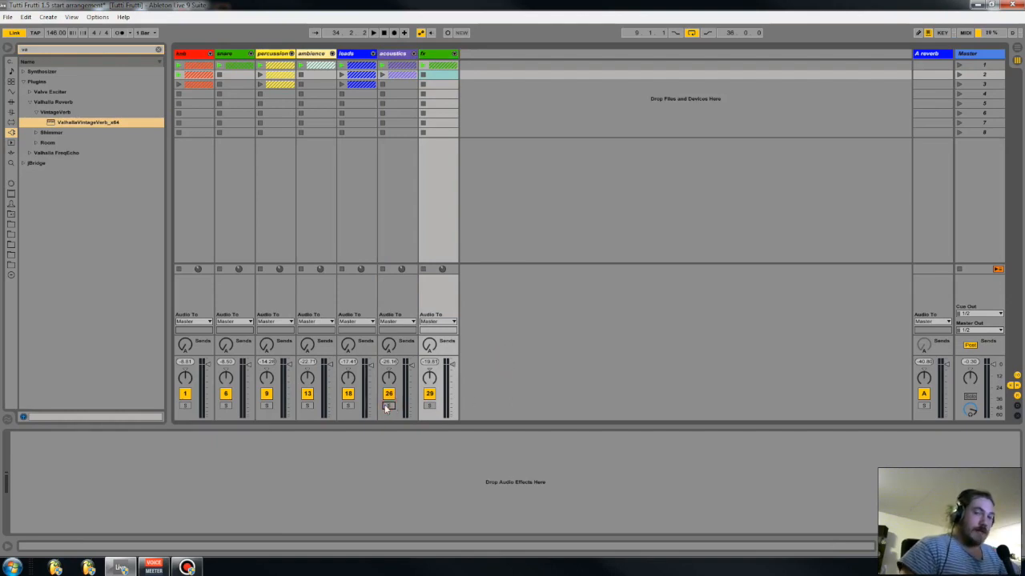
pyautogui.click(188, 567)
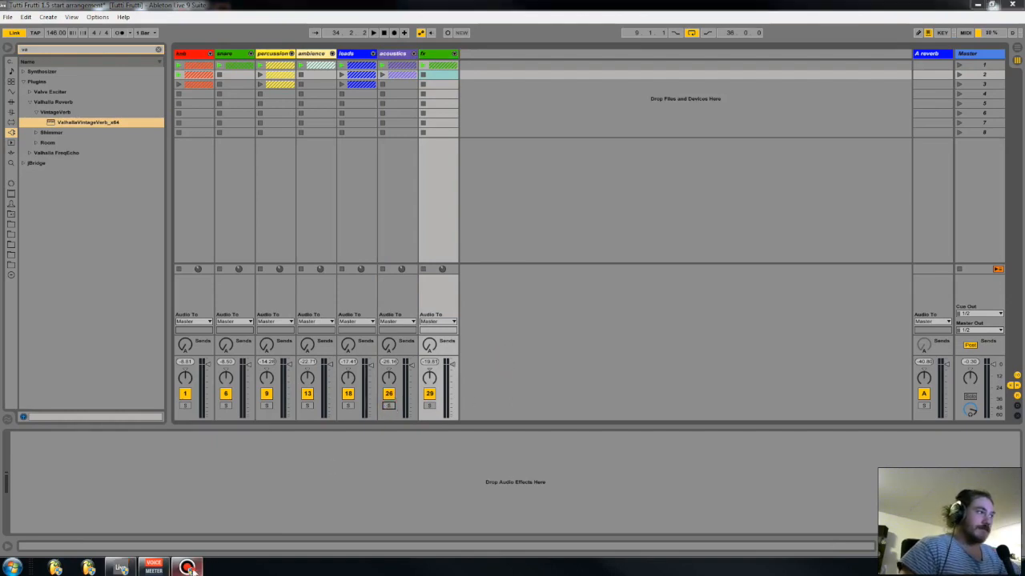